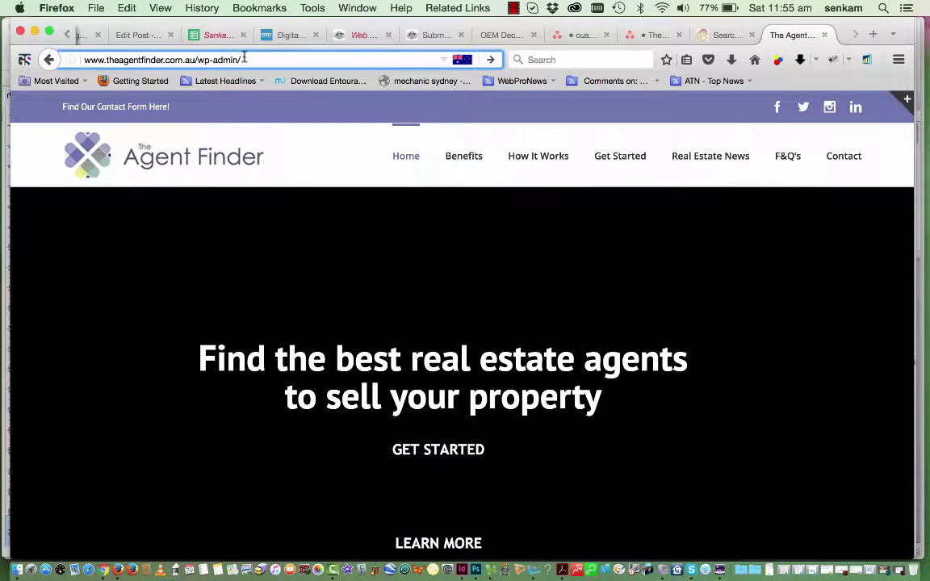
Log in to the Agent Finder admin with the saved username and the pasted account password
key(Return)
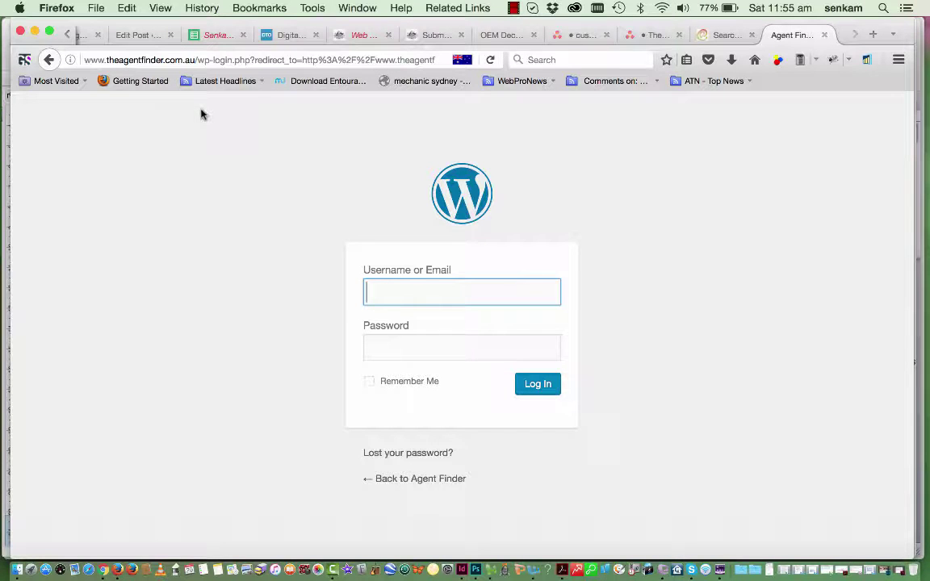
text(a)
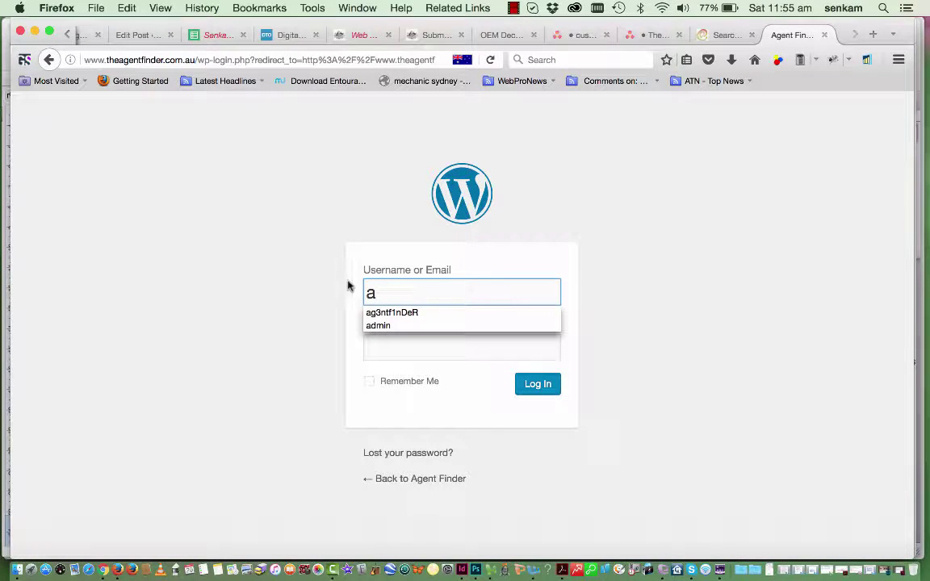
click(380, 313)
click(377, 349)
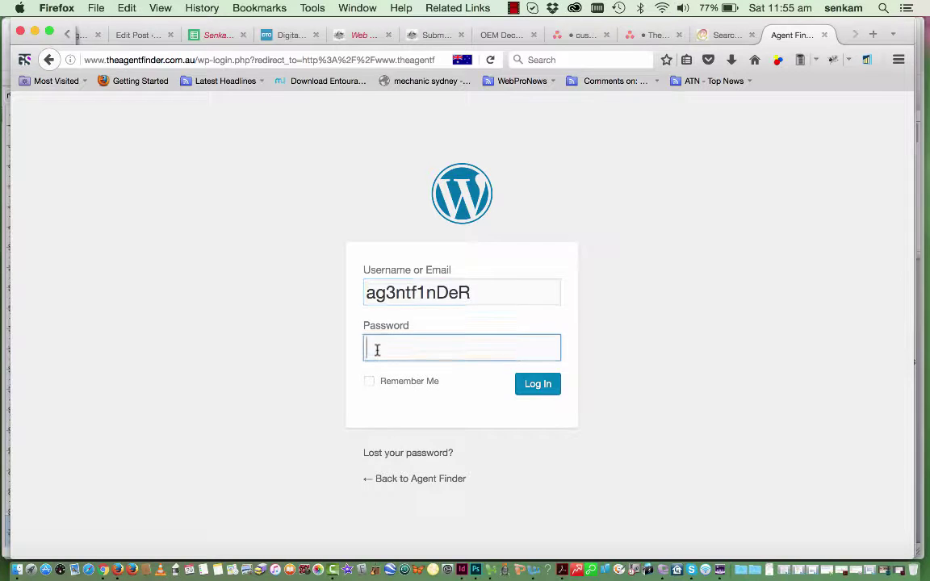
key(super+v)
click(540, 388)
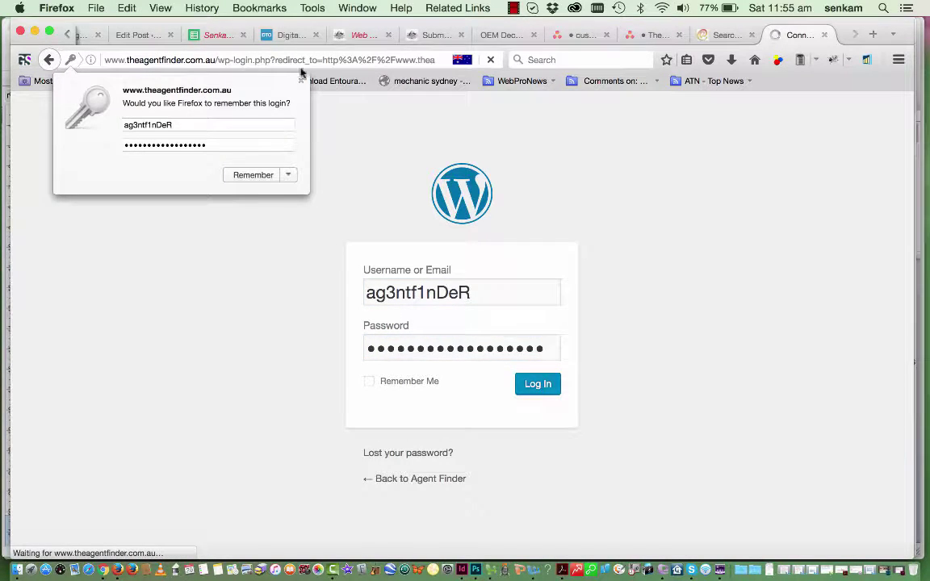
click(302, 82)
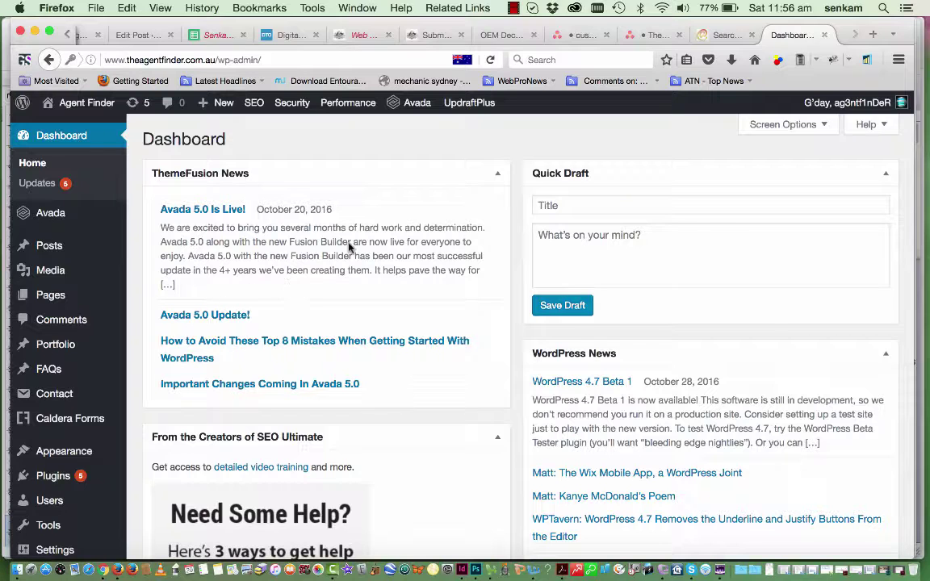
Go from the site home page to Real Estate News and open it in the page editor
drag(265, 60, 219, 62)
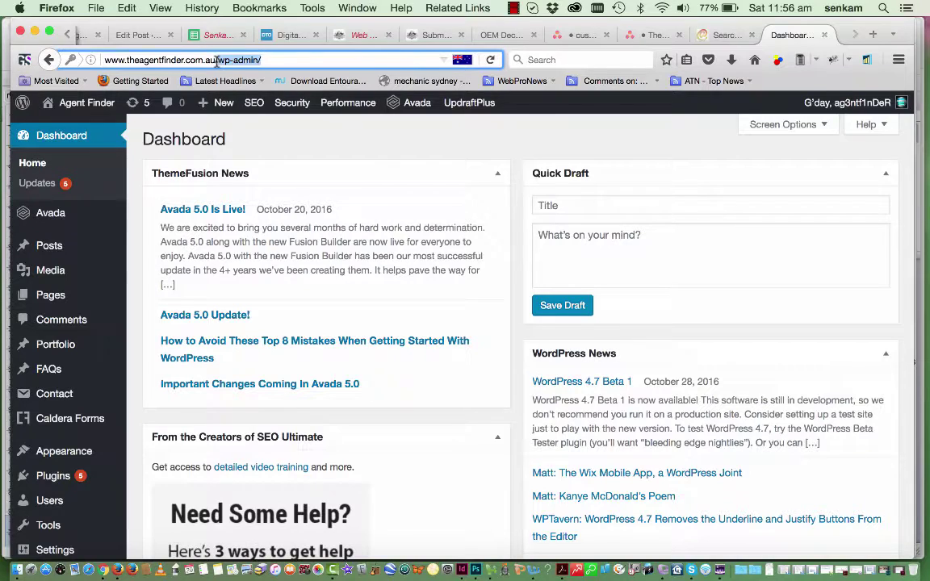
key(BackSpace)
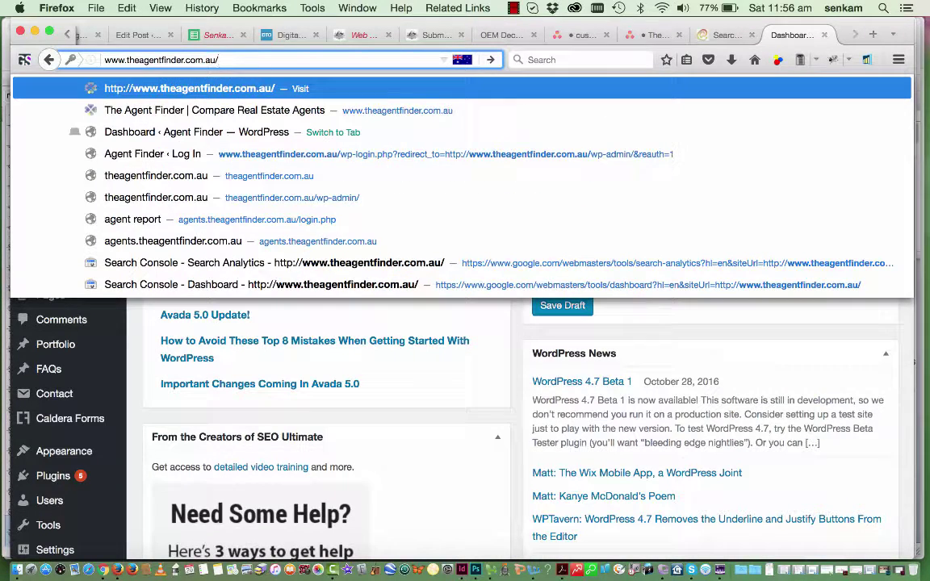
key(Return)
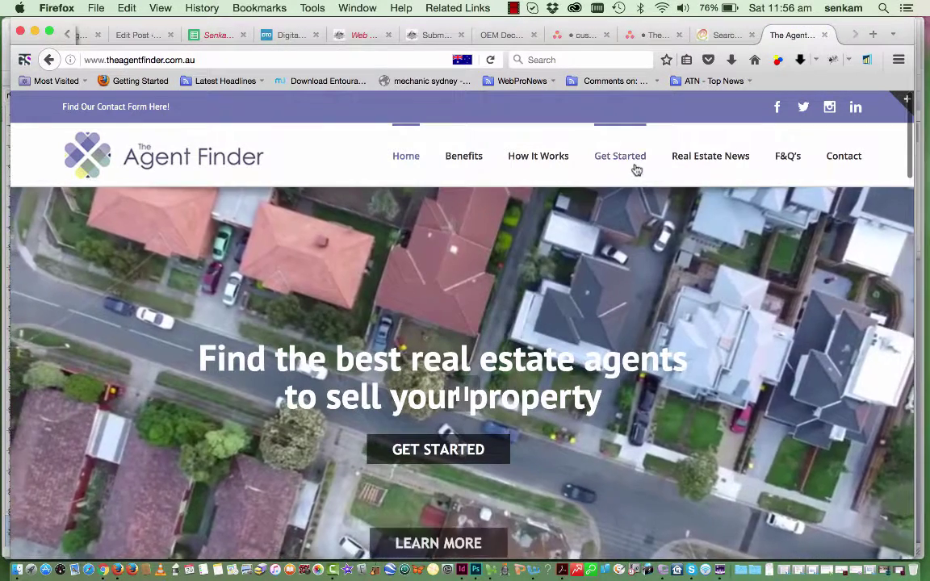
click(695, 159)
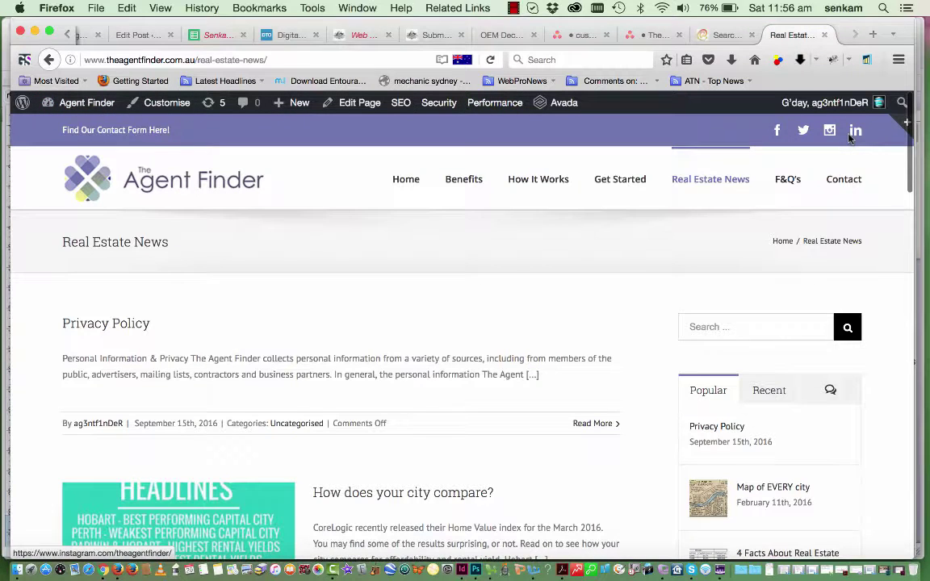
click(360, 103)
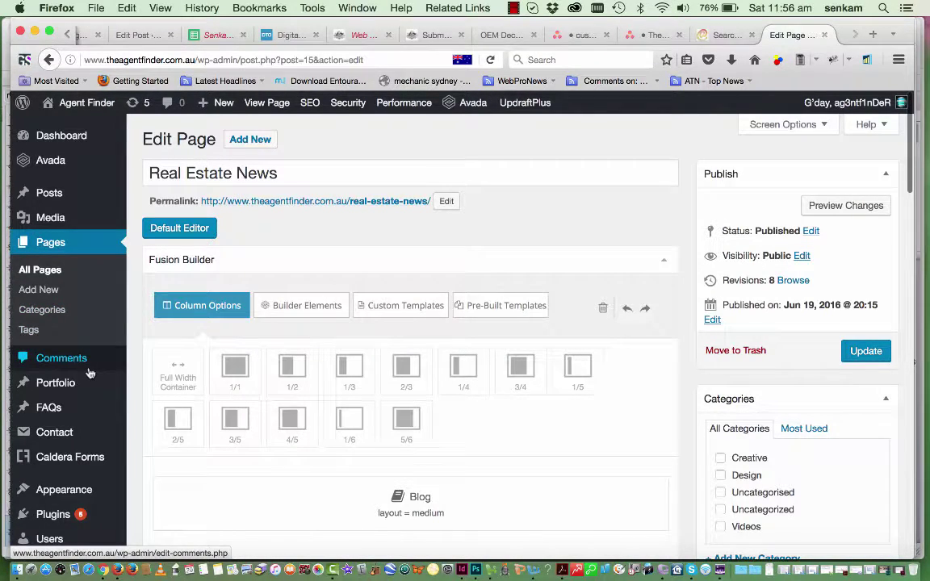
From the All Posts list of 10 posts, start a new blank post
scroll(90, 373, down, 2)
scroll(89, 374, up, 2)
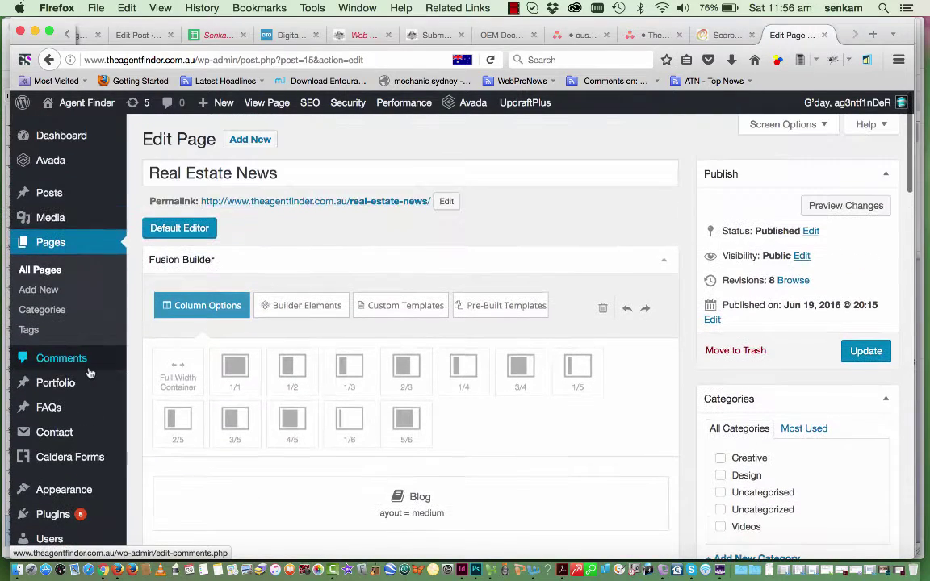
click(53, 200)
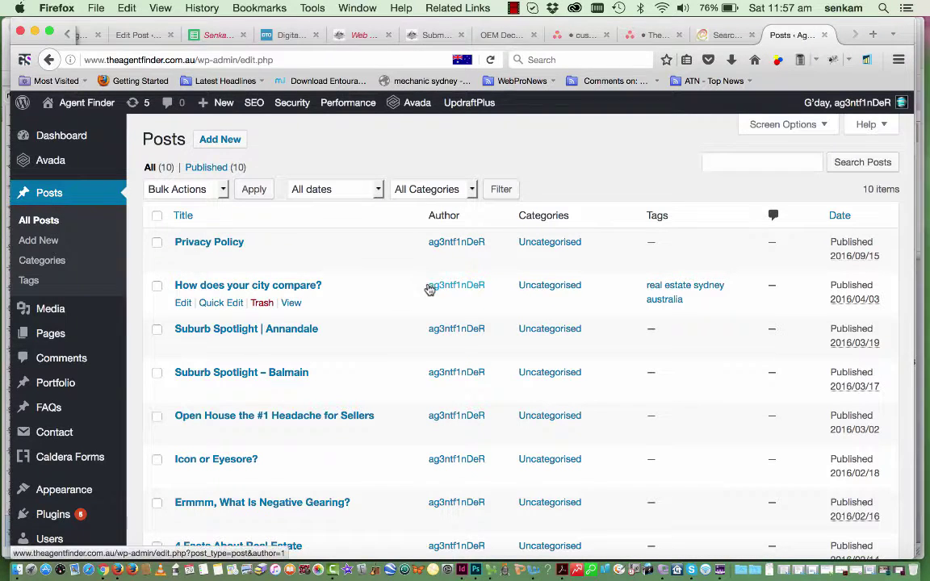
click(229, 143)
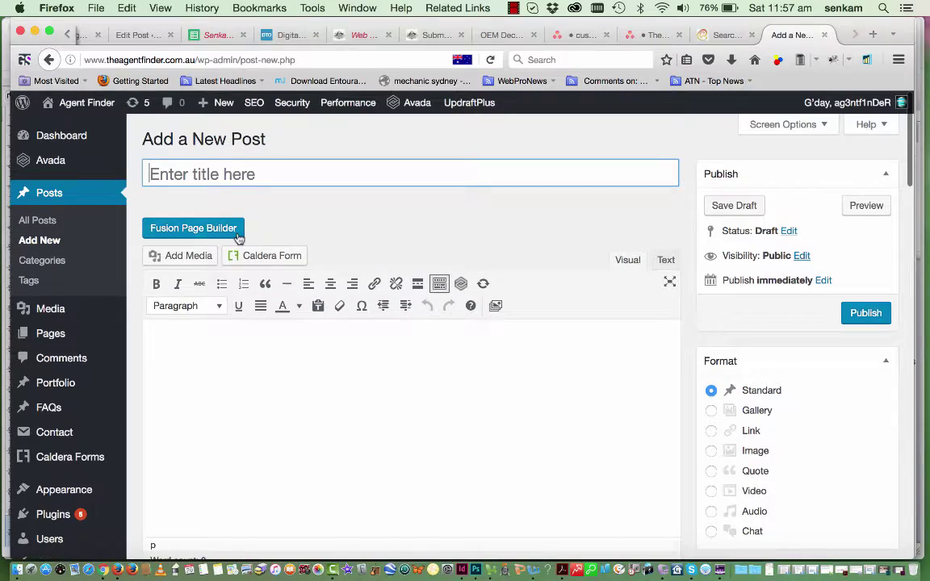
Copy the InDesign article title into the post title: 'Full Disclosure - Real Estate Disclosure Form'
click(464, 571)
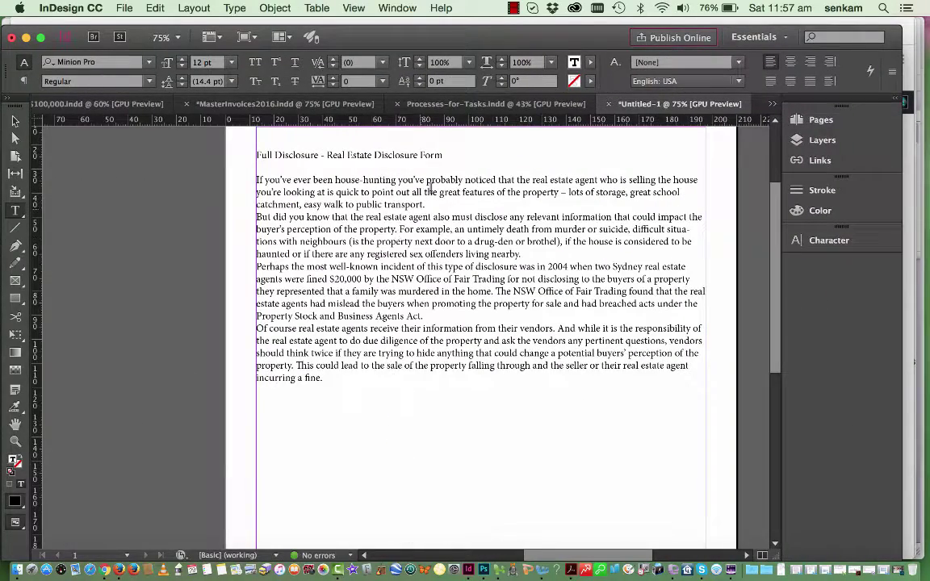
drag(444, 157, 230, 147)
key(super+c)
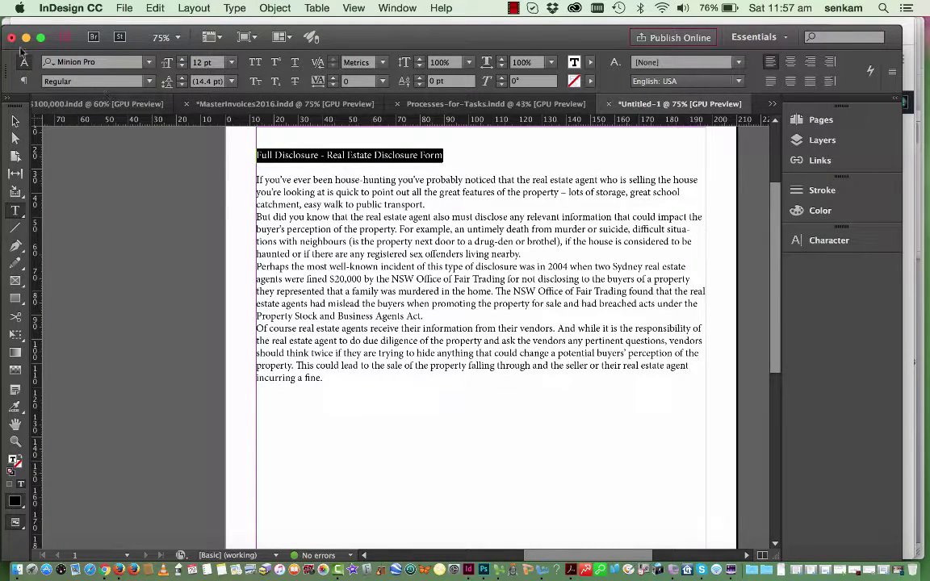
click(25, 37)
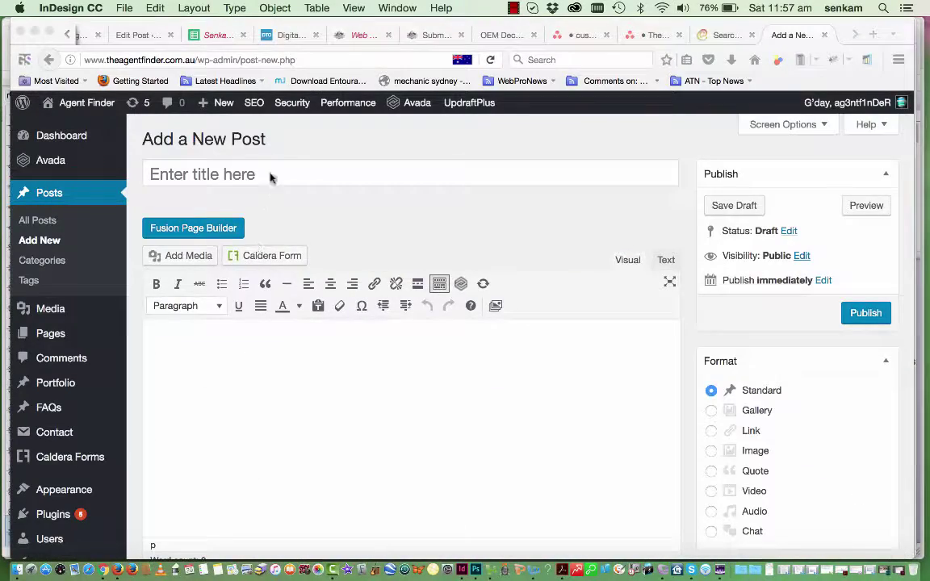
click(276, 165)
key(super+v)
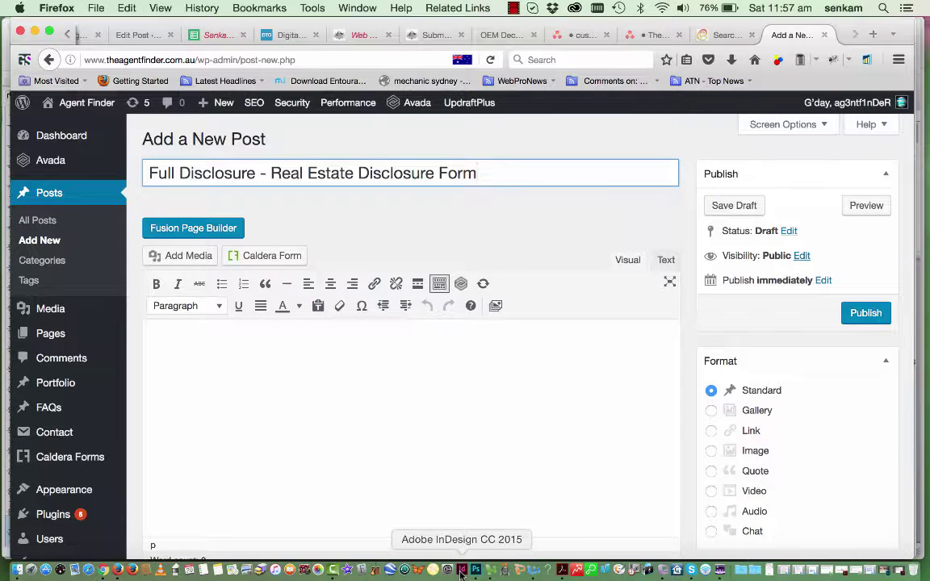
Copy the four body paragraphs from InDesign and put the caret in the empty post body
click(462, 571)
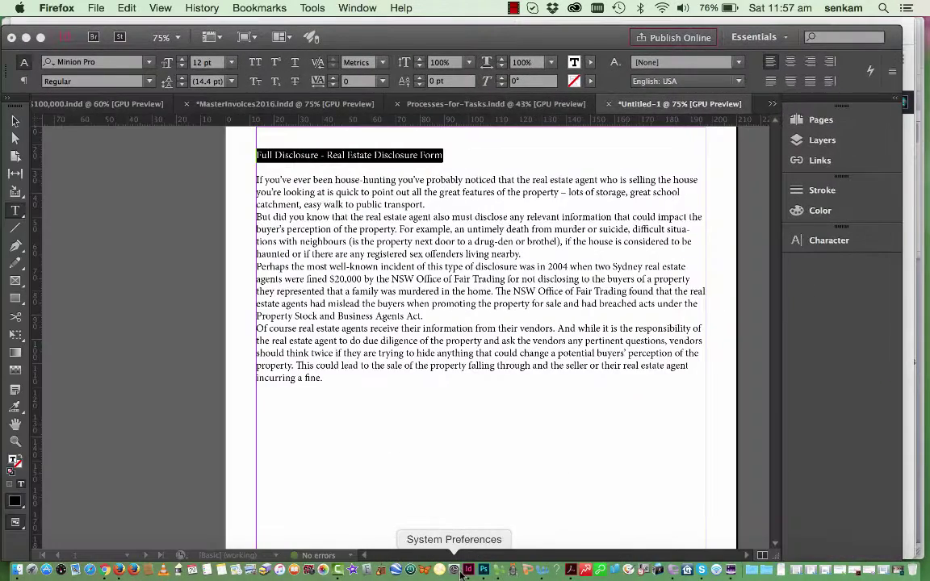
drag(324, 378, 251, 188)
key(super+c)
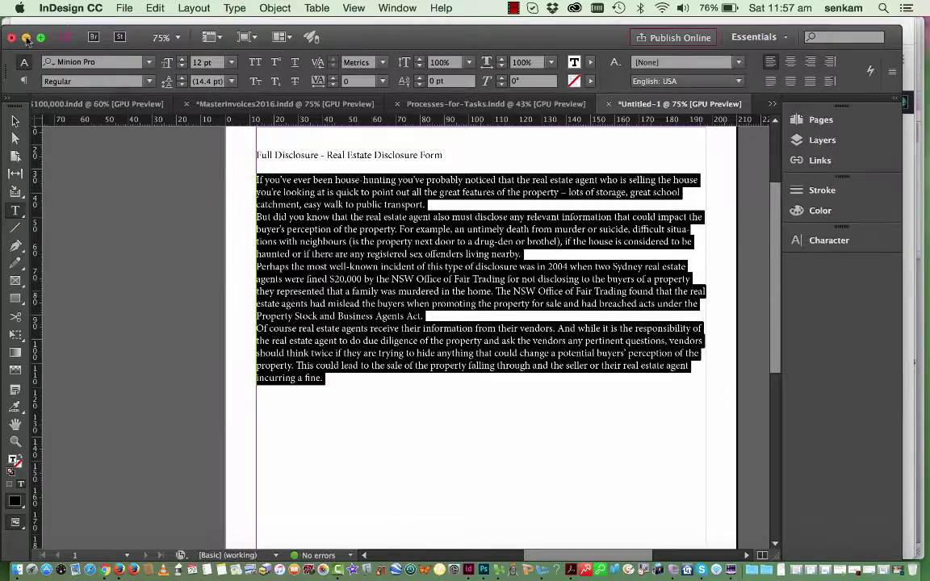
key(super+Tab)
click(262, 341)
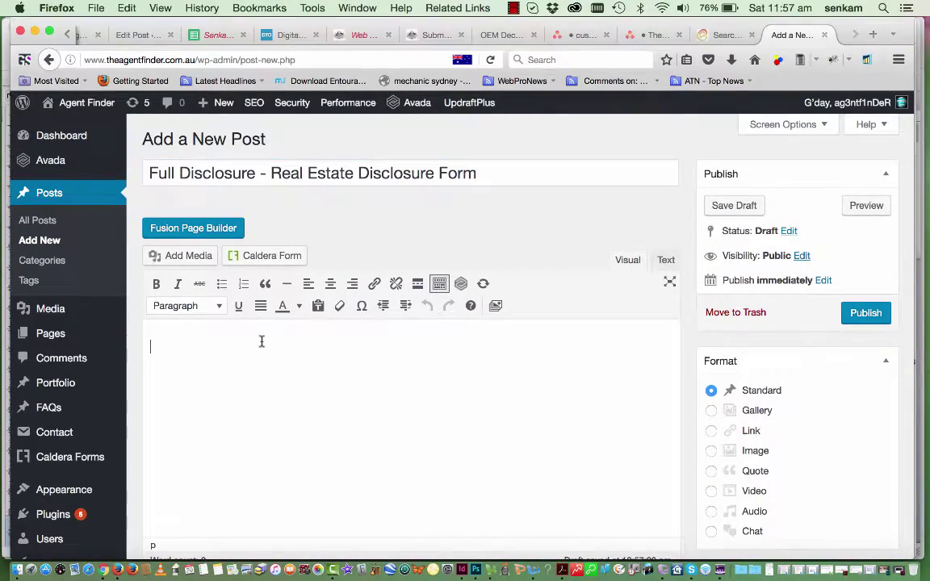
Paste the four article paragraphs into the body, adding a blank line after each of the first three
key(super+v)
scroll(408, 304, up, 5)
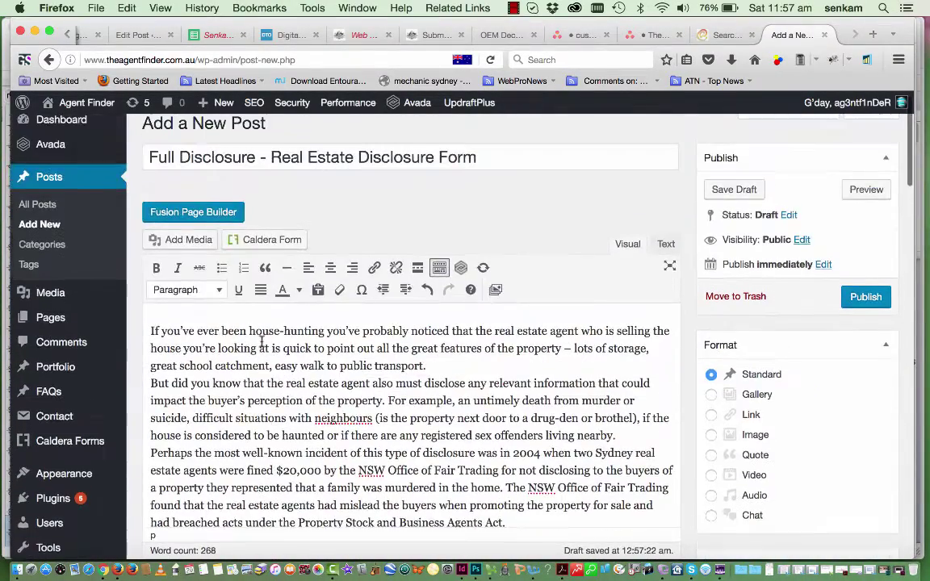
scroll(408, 303, down, 1)
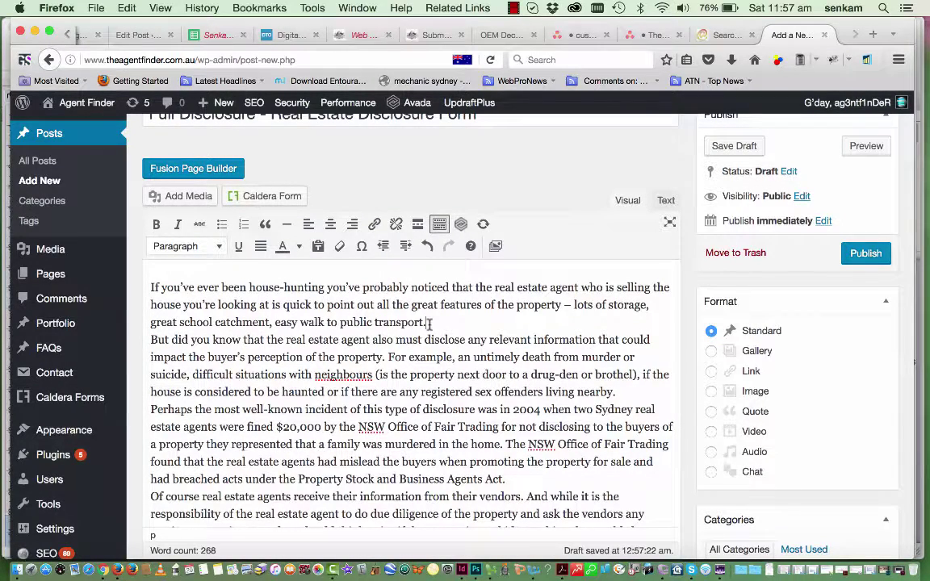
key(Return)
scroll(426, 322, down, 3)
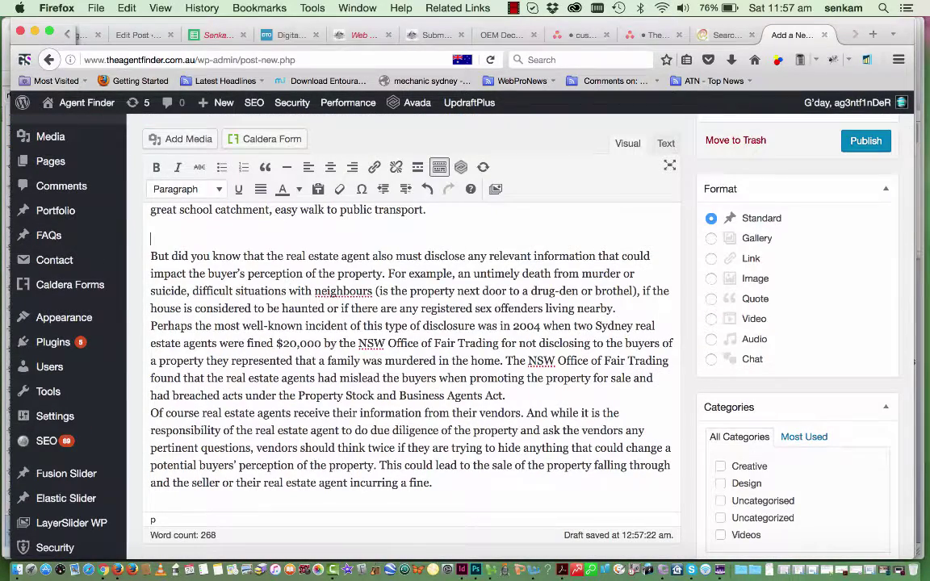
key(BackSpace)
scroll(383, 289, up, 3)
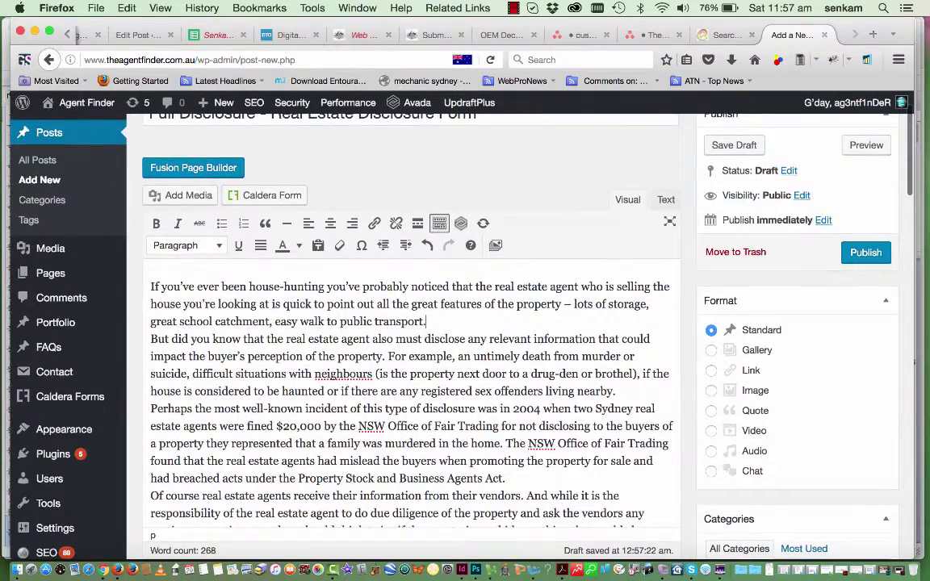
key(Return)
scroll(426, 322, down, 3)
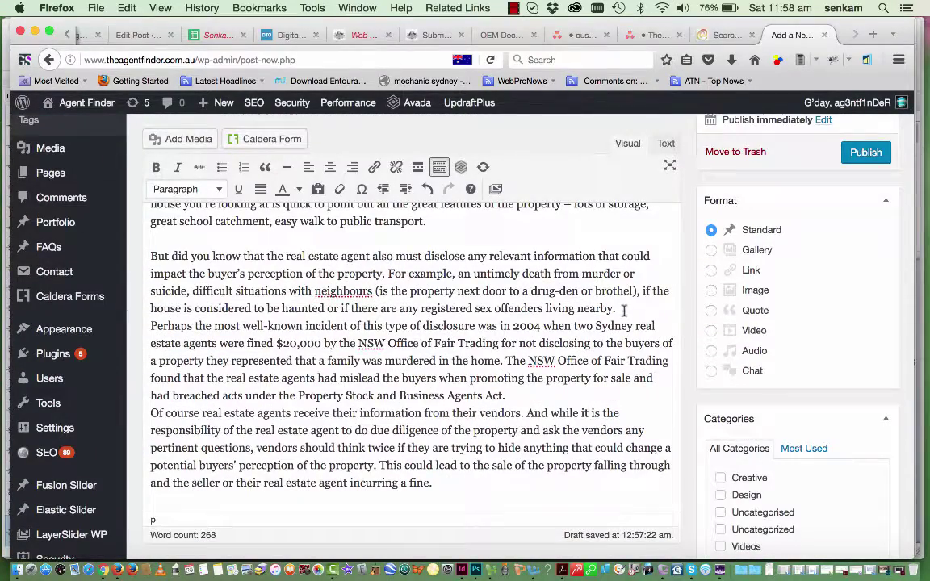
key(Return)
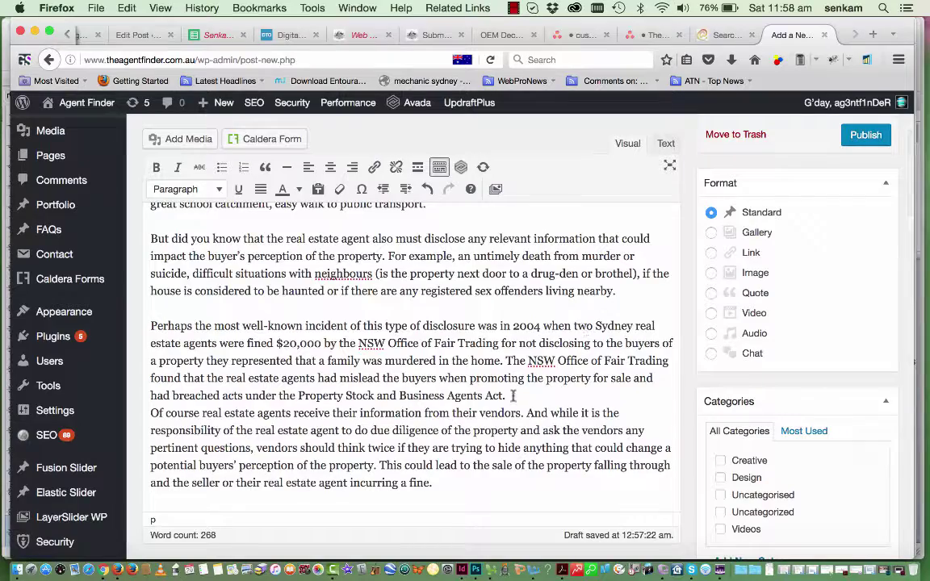
click(514, 398)
key(Return)
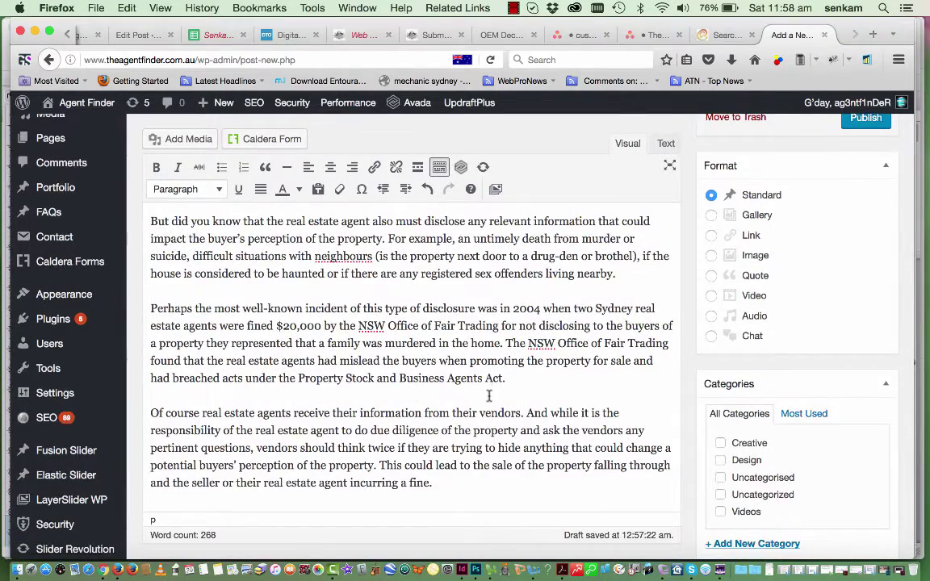
scroll(488, 396, up, 3)
scroll(489, 396, up, 3)
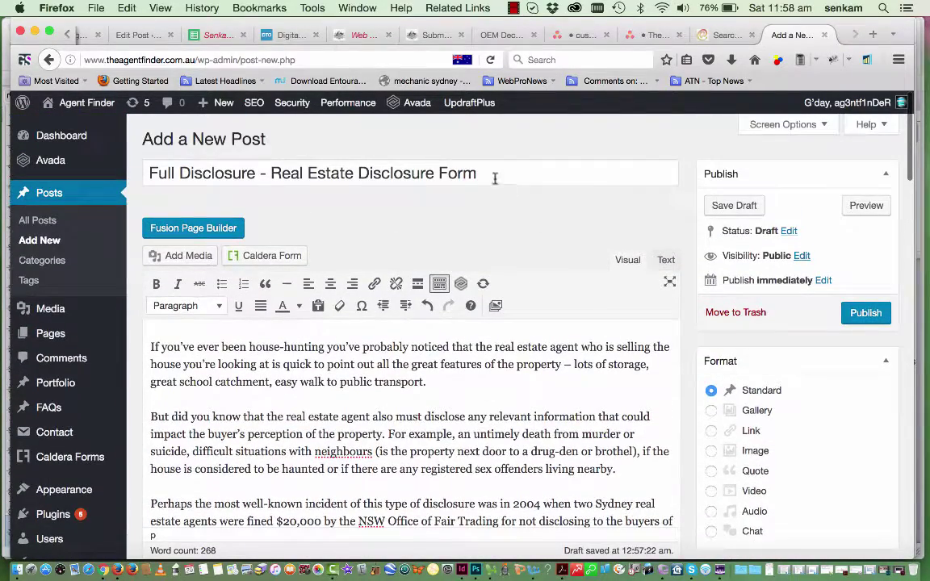
Copy 'Real Estate Disclosure Form' from the title to the top of the body as Heading 1
click(485, 177)
drag(485, 176, 264, 173)
key(super+c)
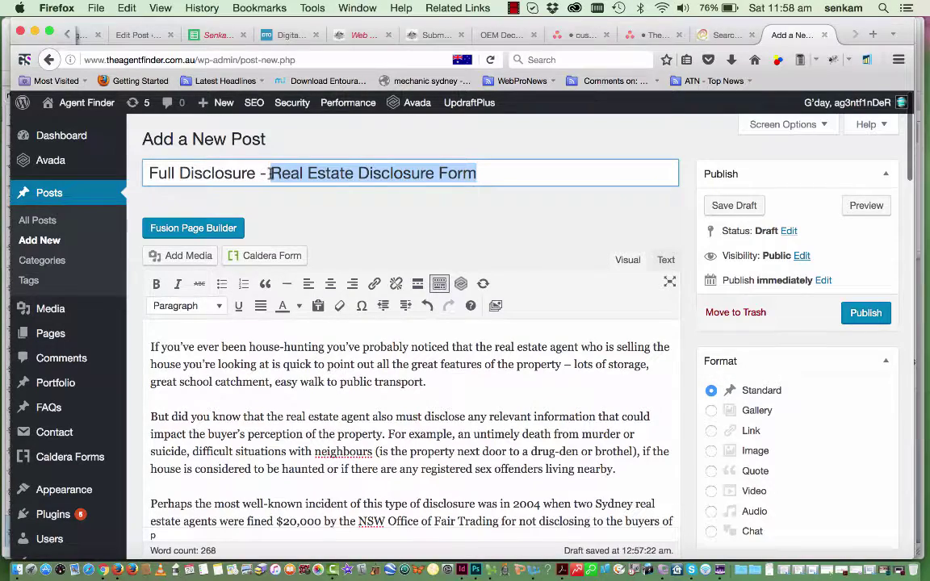
scroll(258, 403, down, 1)
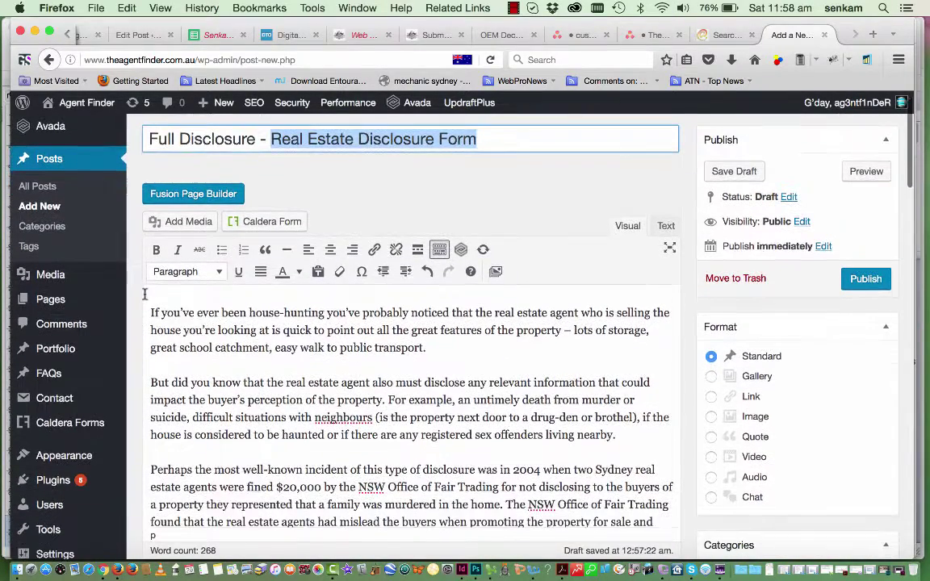
click(149, 295)
key(super+v)
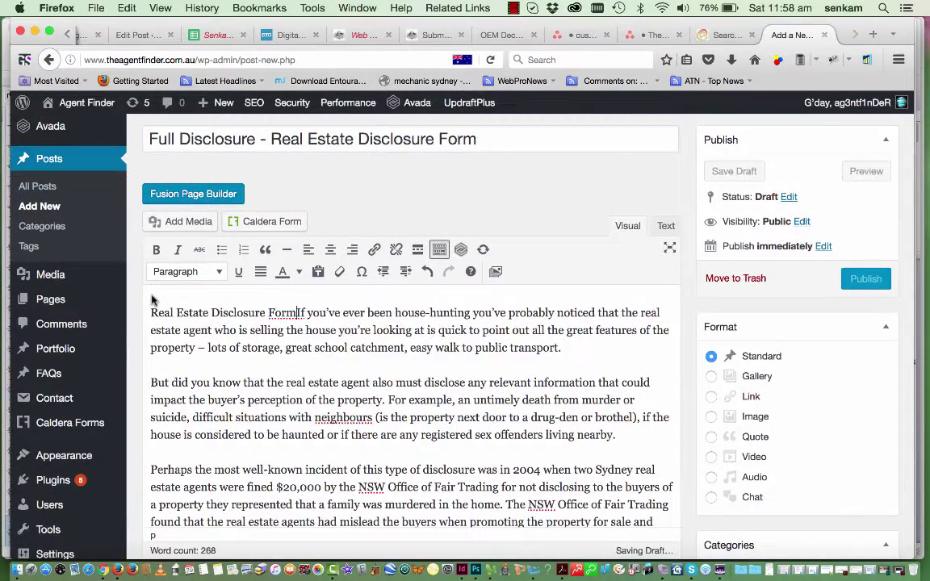
key(Return)
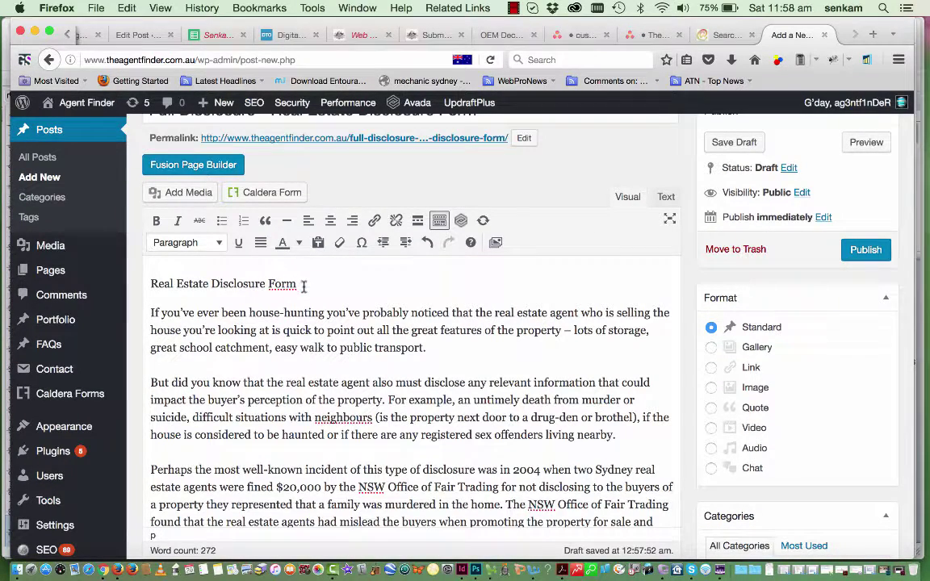
drag(302, 285, 119, 285)
click(217, 242)
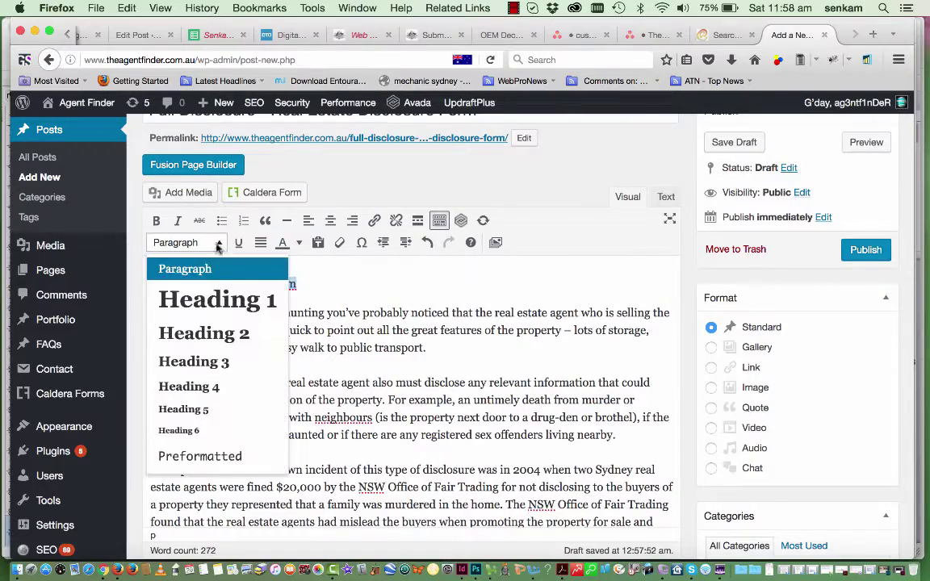
click(210, 302)
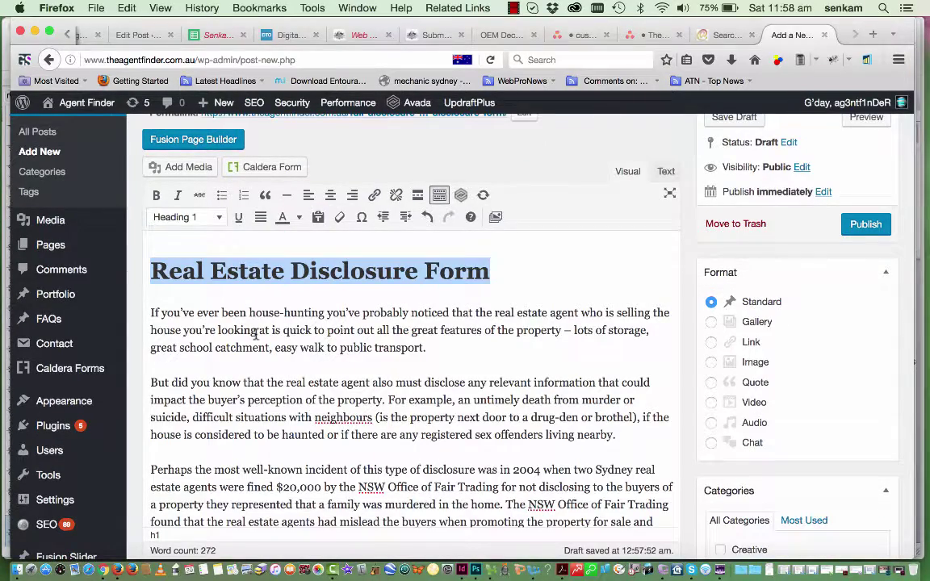
Add an empty line after the paragraph ending 'nearby.'
scroll(323, 393, down, 2)
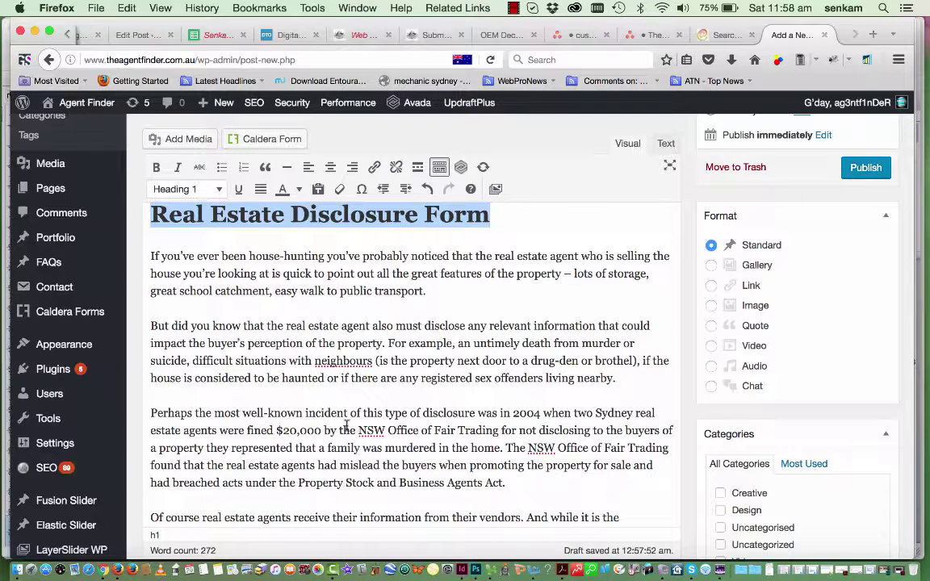
click(622, 382)
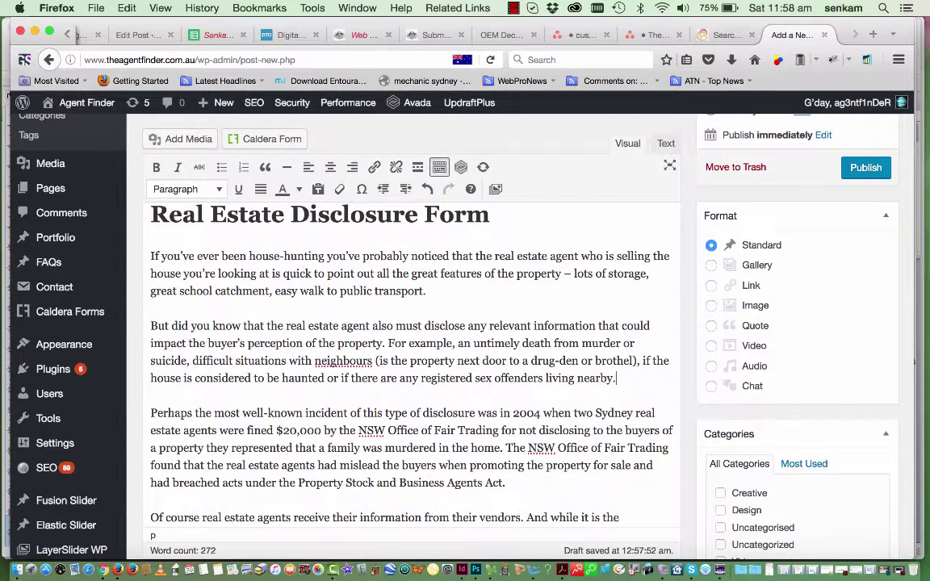
key(Return)
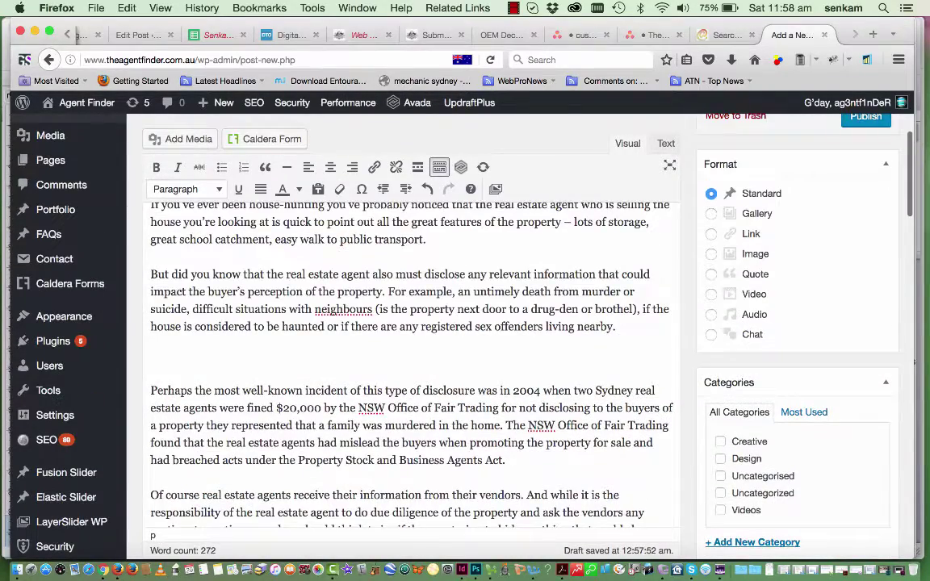
Type 'So what is the most well know incident of disclosure?' on the empty line
scroll(622, 382, up, 3)
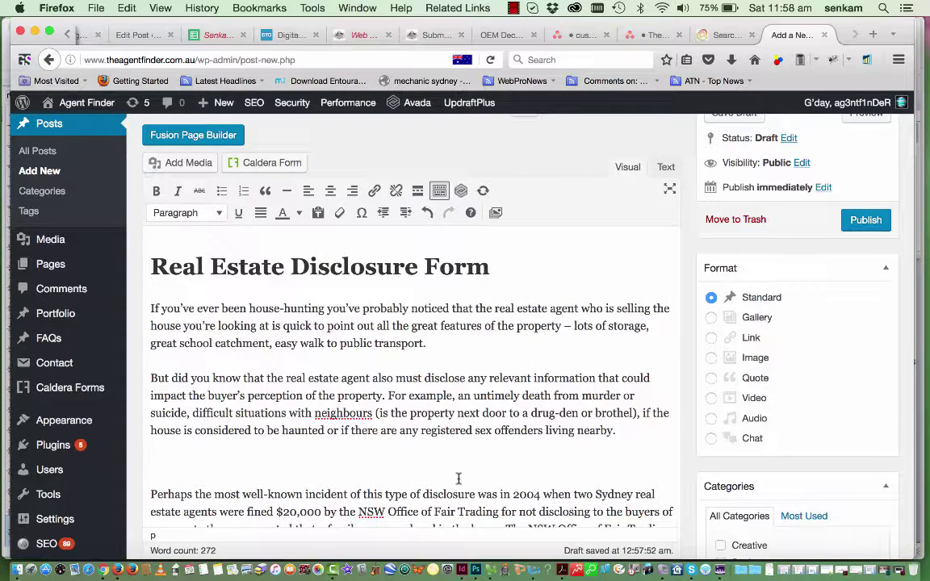
scroll(458, 479, down, 2)
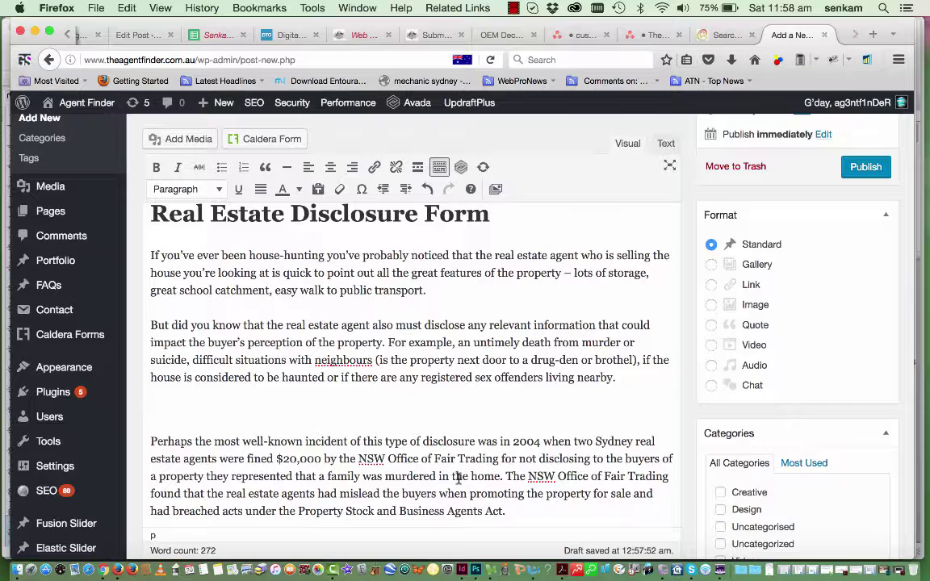
text(So what is the most )
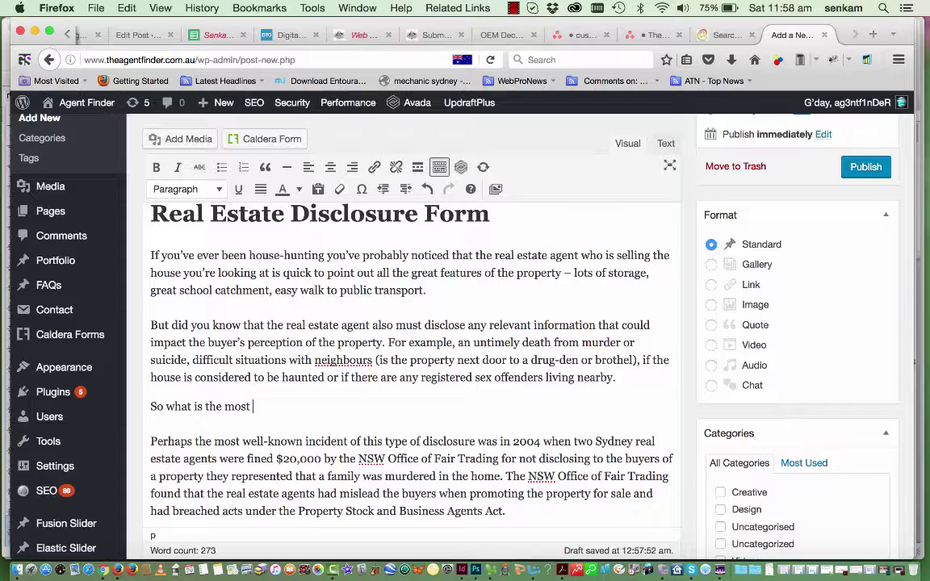
text(we)
key(BackSpace)
text(cide)
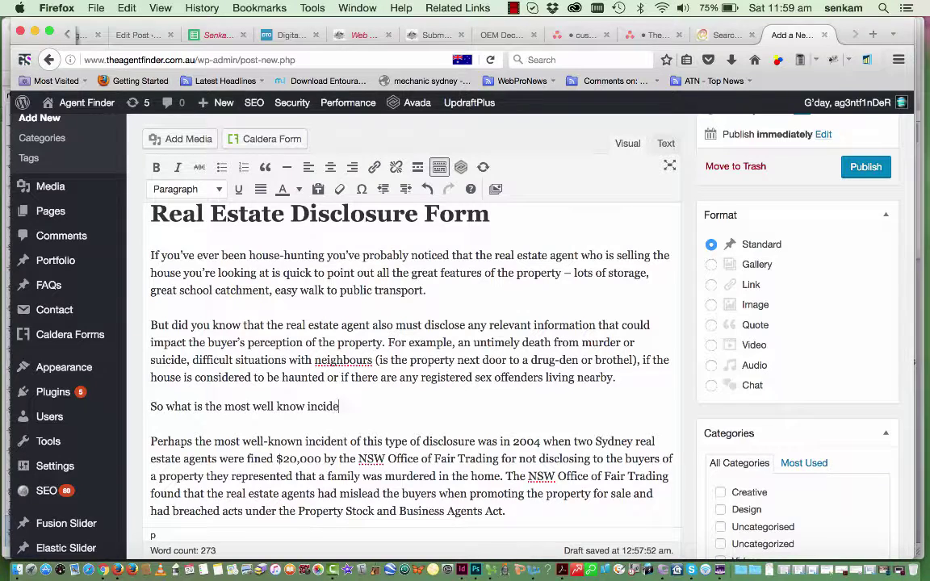
text(nt of disclosure)
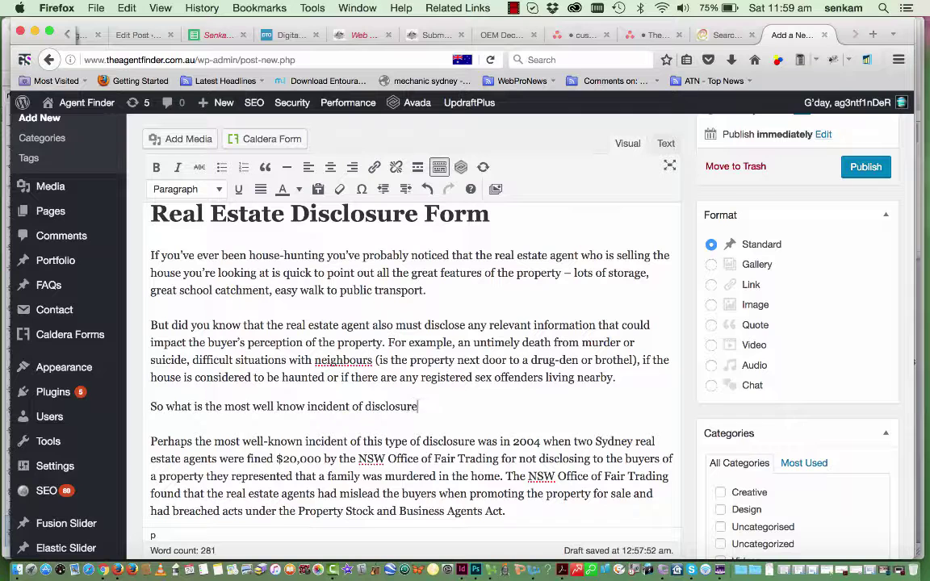
text(?)
Try Heading 2 on the question, undo it, and switch to the raw HTML Text view
triple_click(378, 406)
click(197, 188)
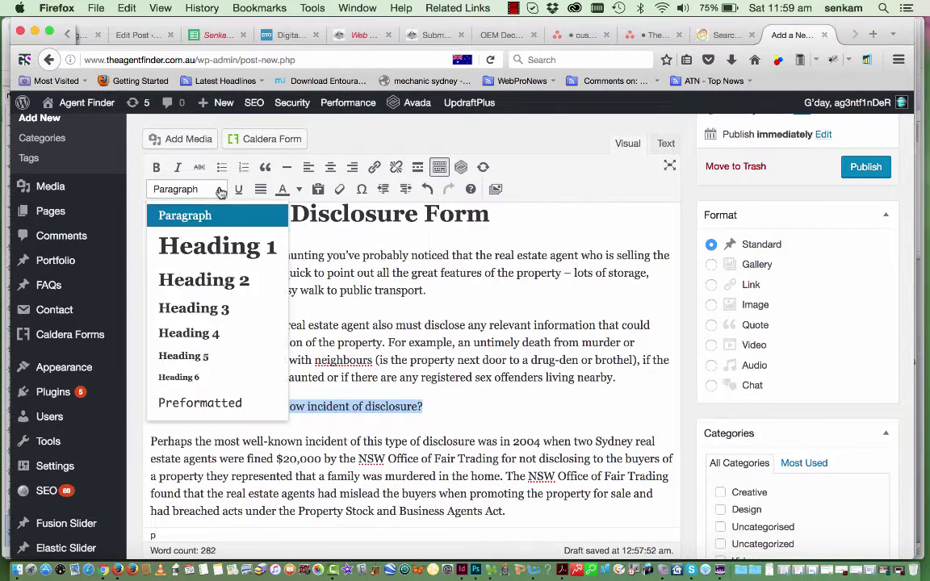
click(203, 280)
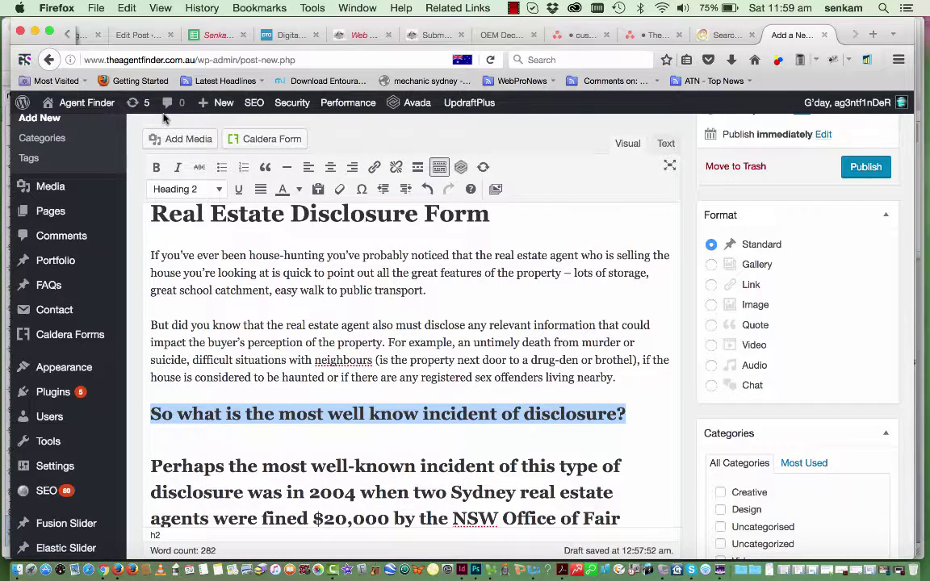
key(super+z)
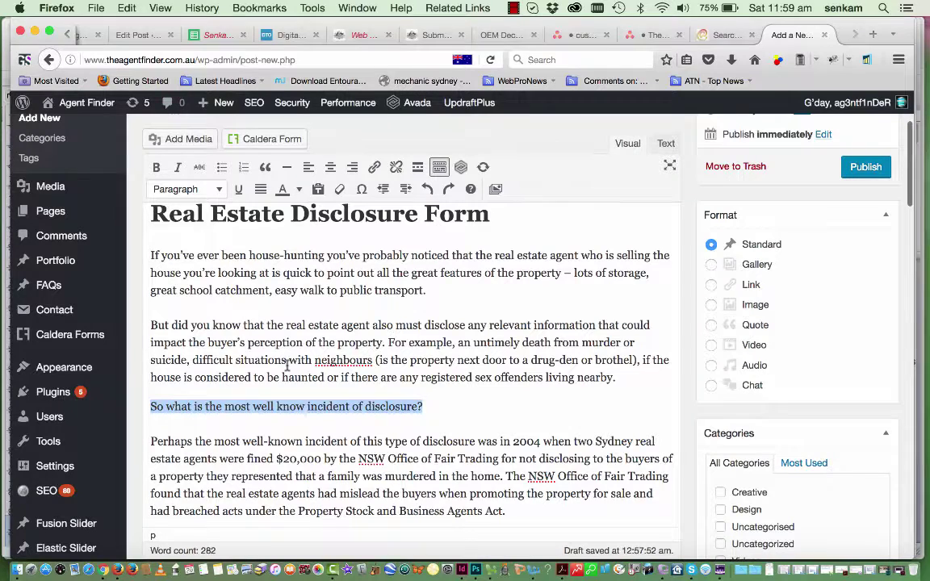
click(290, 437)
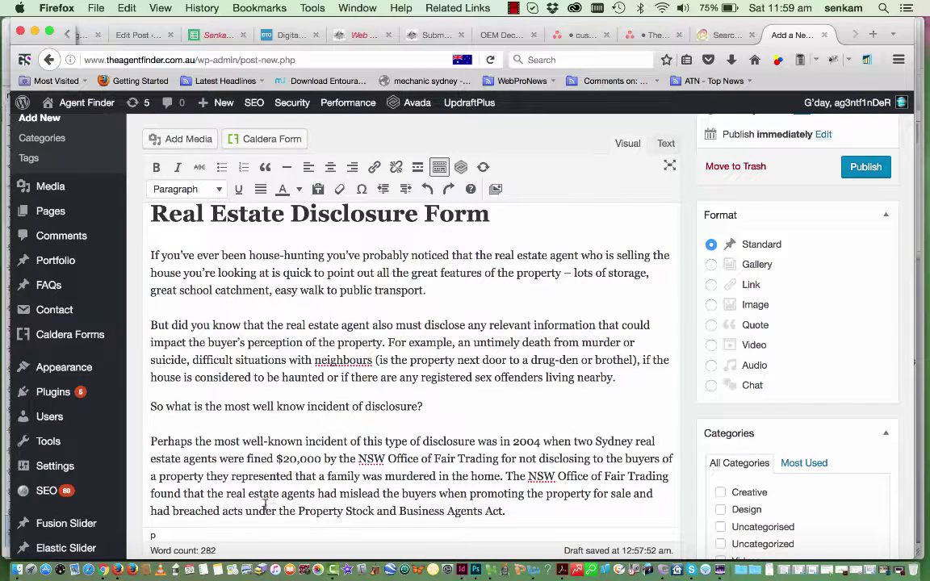
click(665, 145)
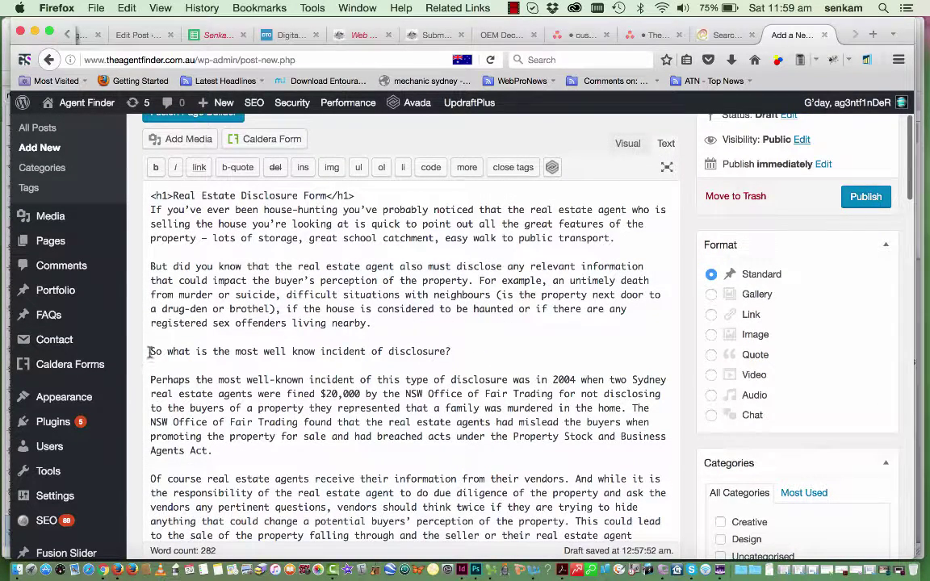
Insert an <h2> opening tag before the question line in the HTML view
drag(172, 196, 132, 197)
key(super+c)
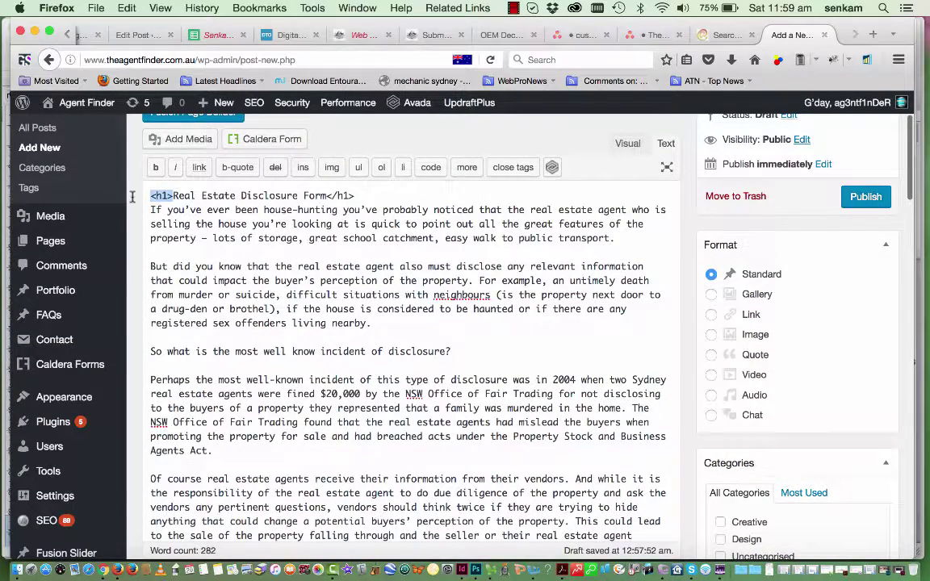
click(151, 351)
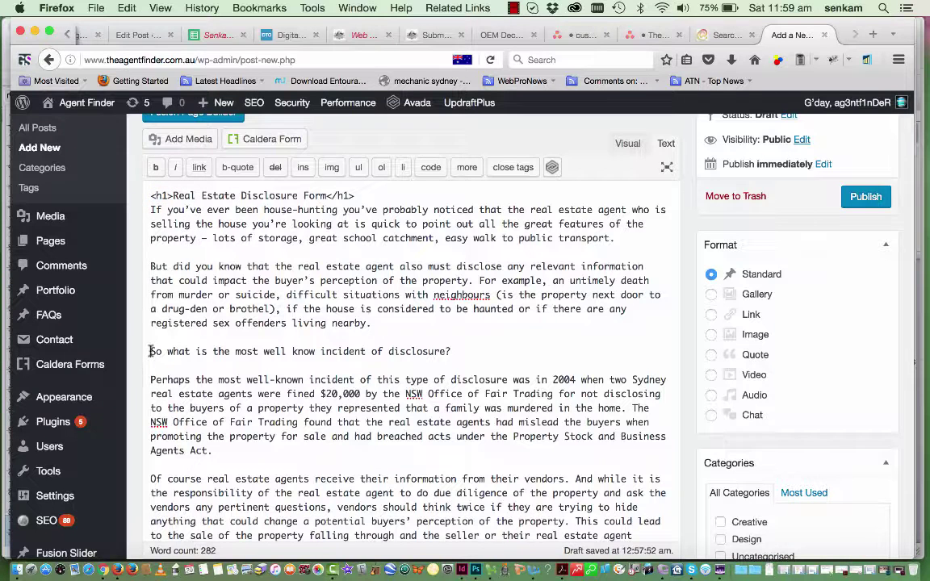
key(super+v)
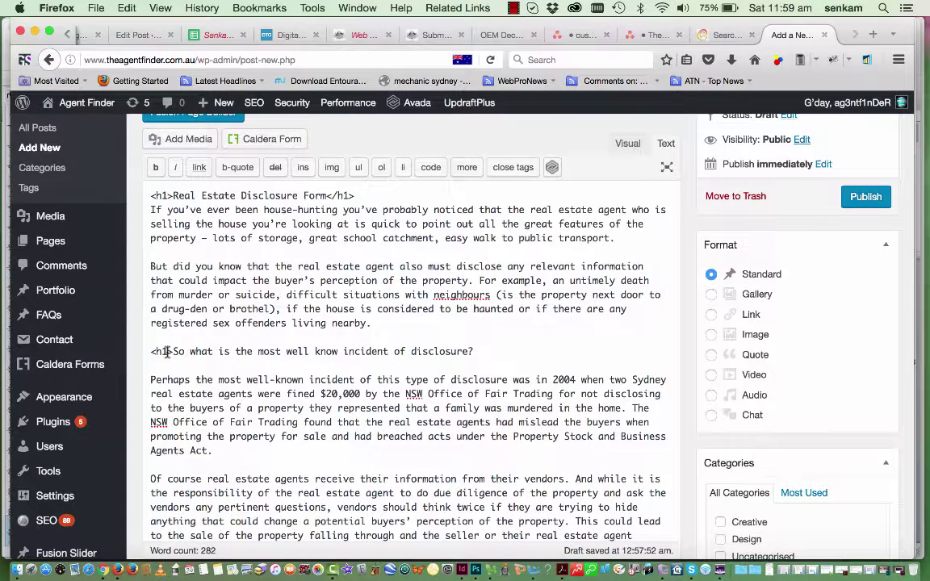
click(167, 351)
key(BackSpace)
text(2)
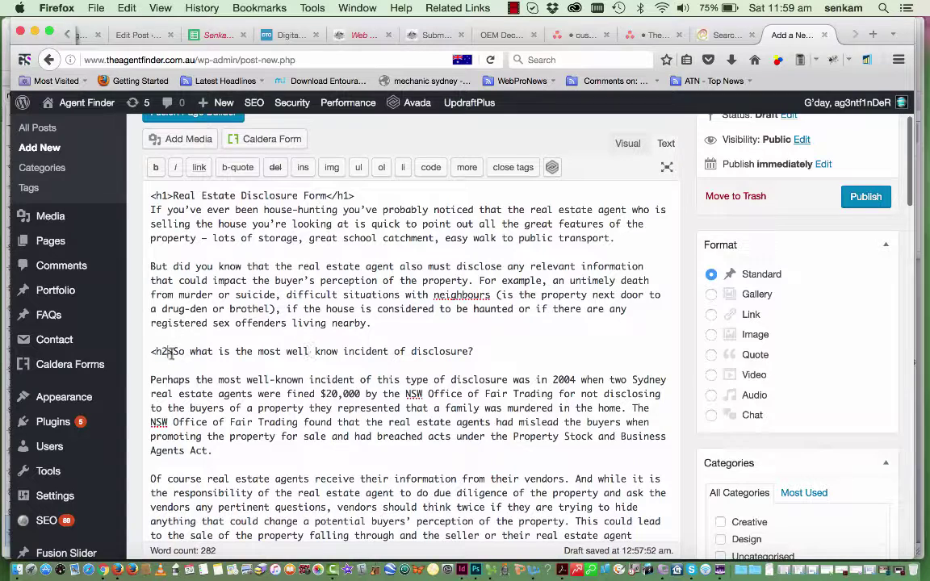
drag(151, 351, 173, 351)
key(super+c)
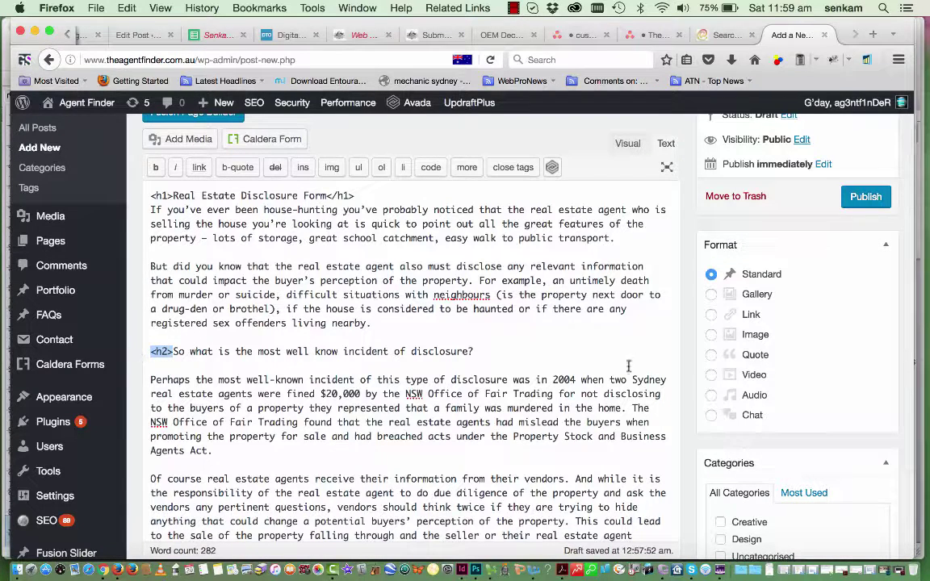
Close the question with </h2> after 'disclosure?' and return to the Visual editor
click(475, 352)
key(super+v)
click(480, 352)
text(/)
click(626, 143)
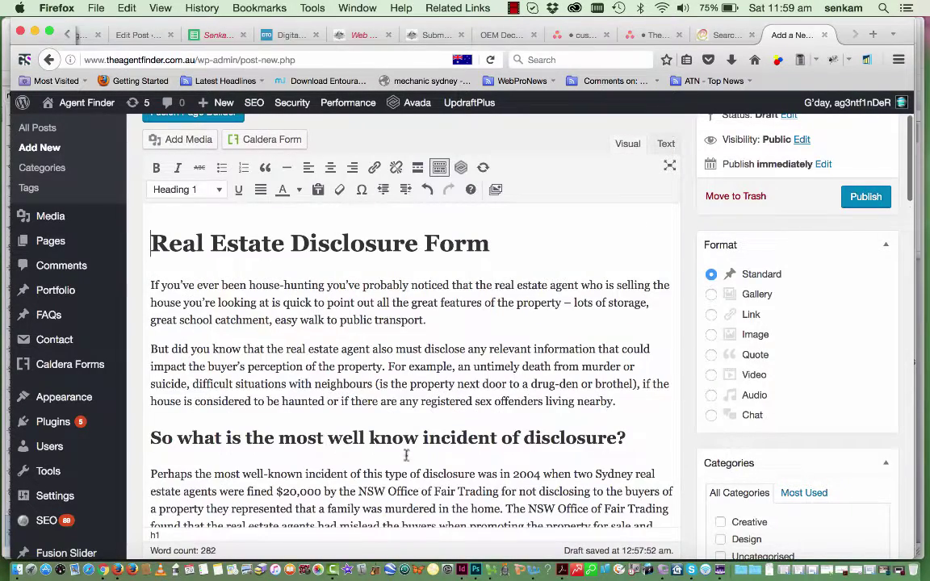
scroll(408, 412, down, 2)
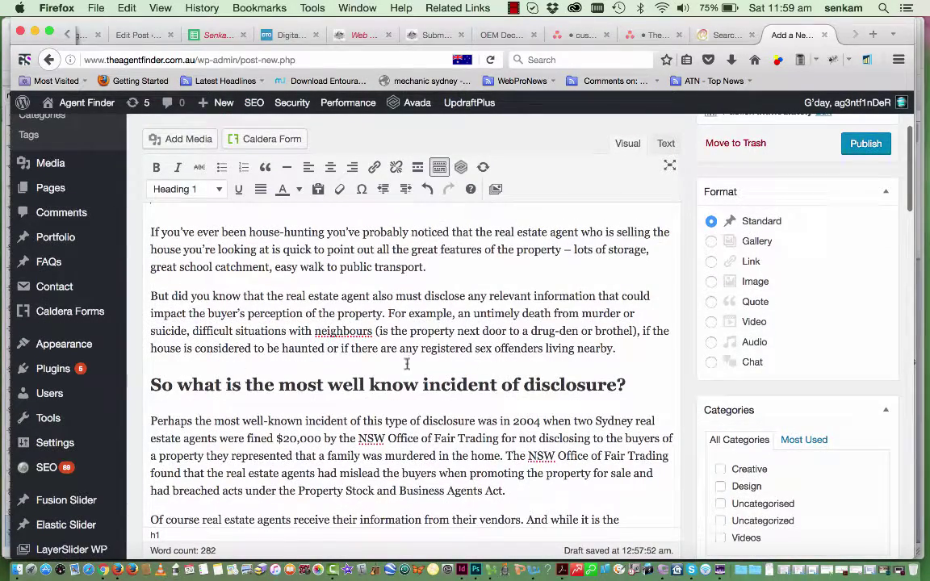
scroll(615, 394, up, 3)
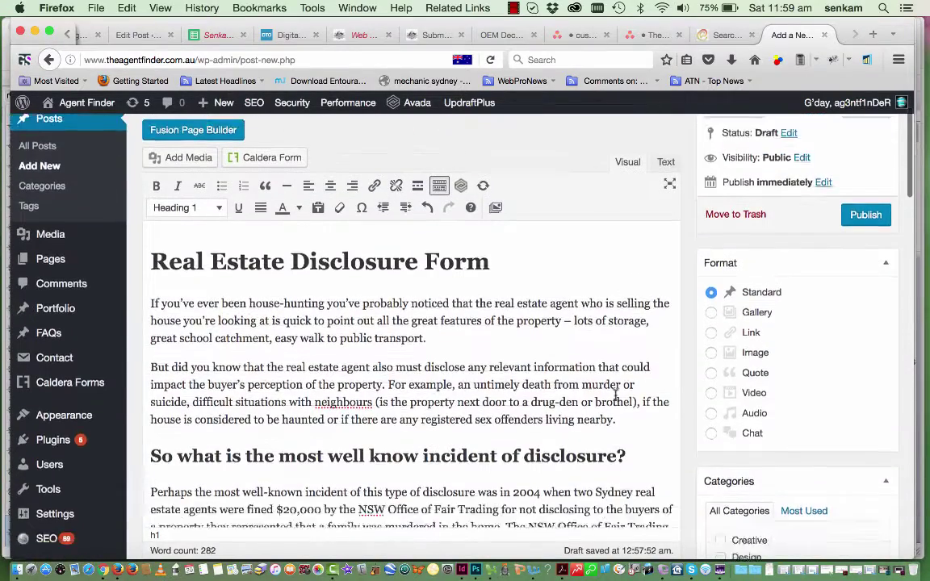
scroll(616, 394, down, 8)
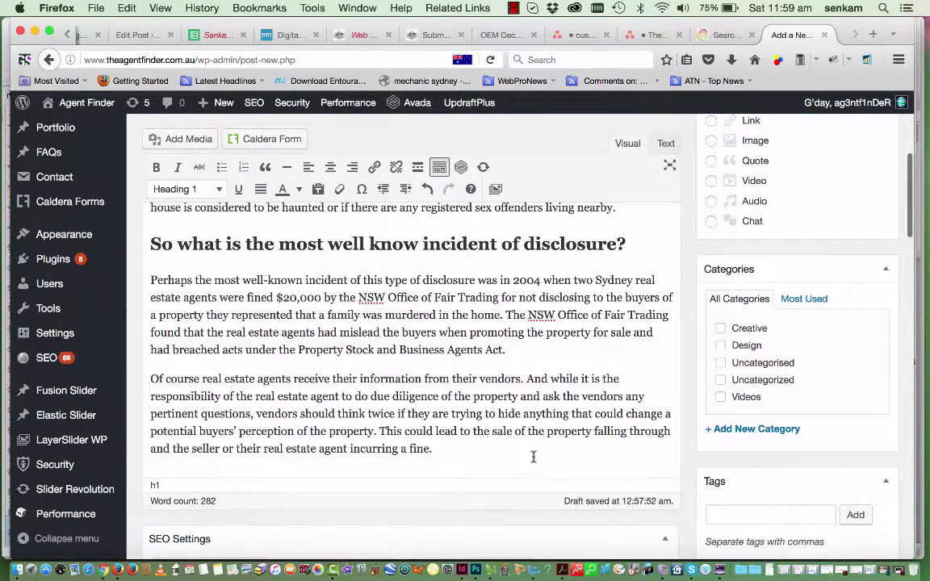
Add the final paragraph 'Please click on this line to find out more today' and open a new tab
click(461, 454)
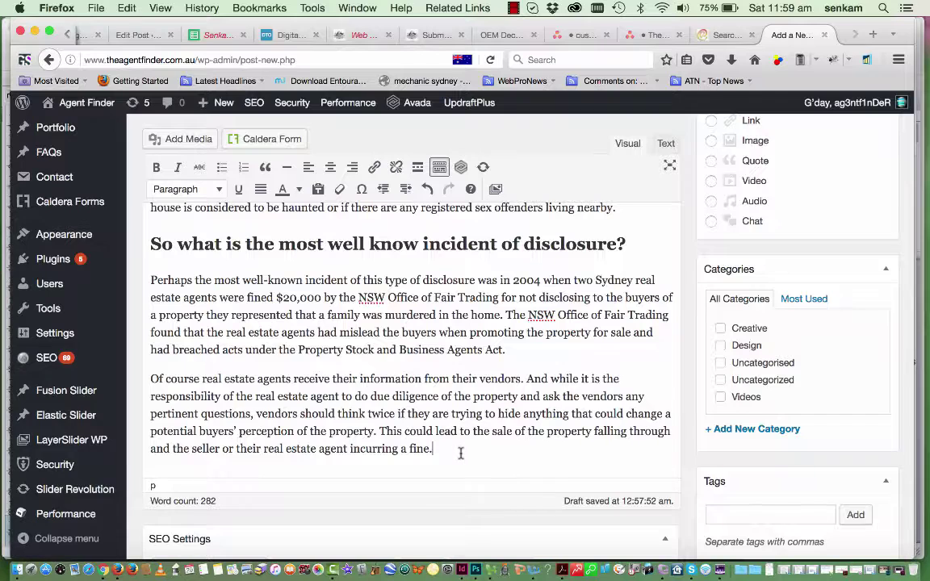
key(Return)
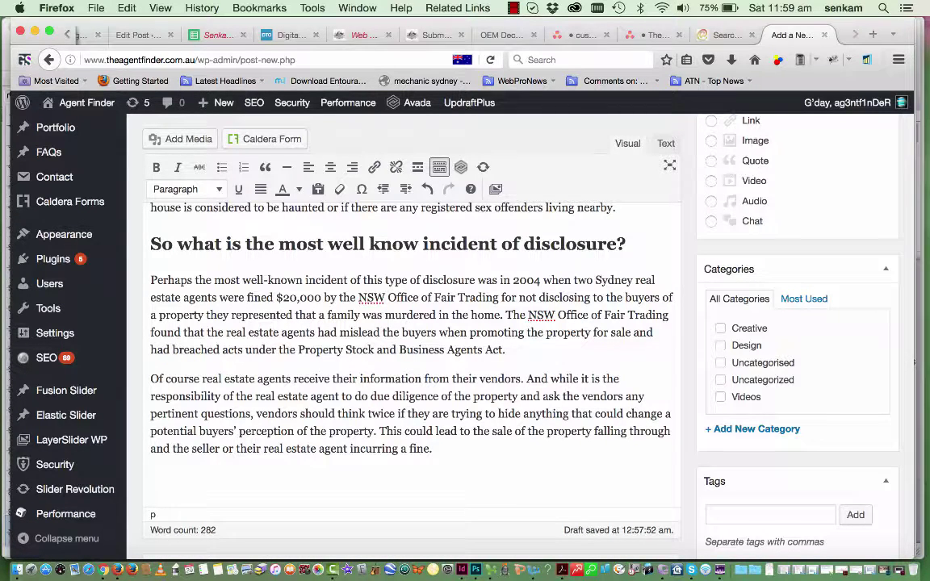
text(Please )
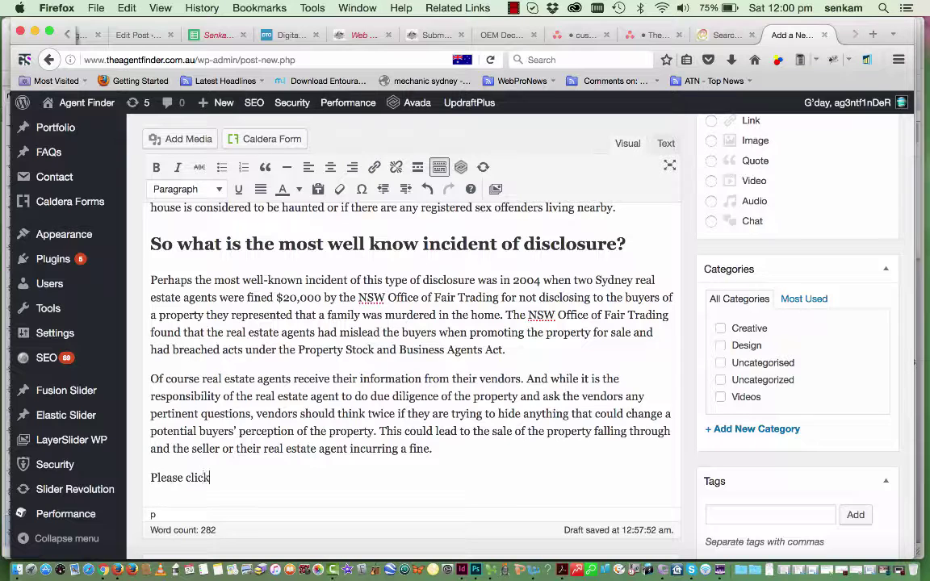
text(click on this line to fi)
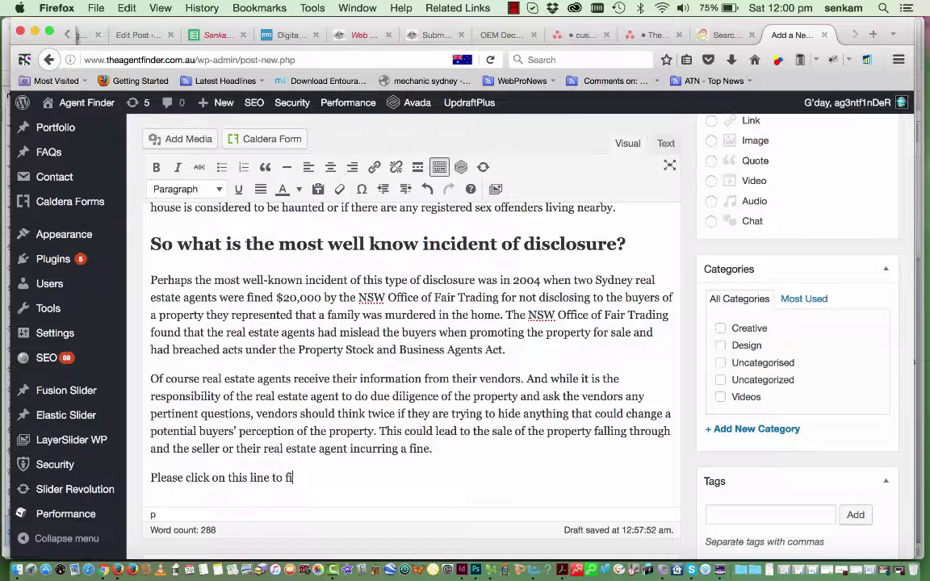
text(nd out more)
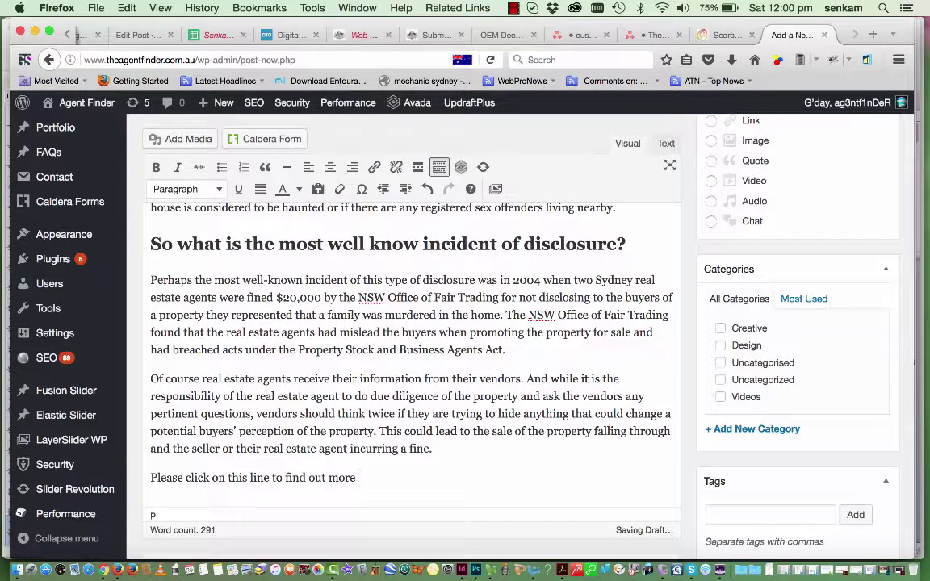
text( today.)
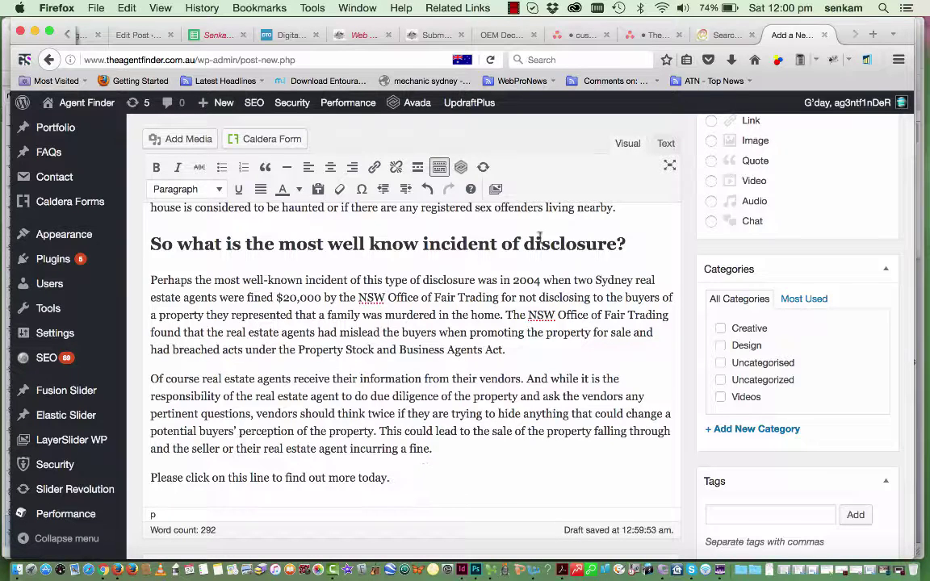
click(873, 35)
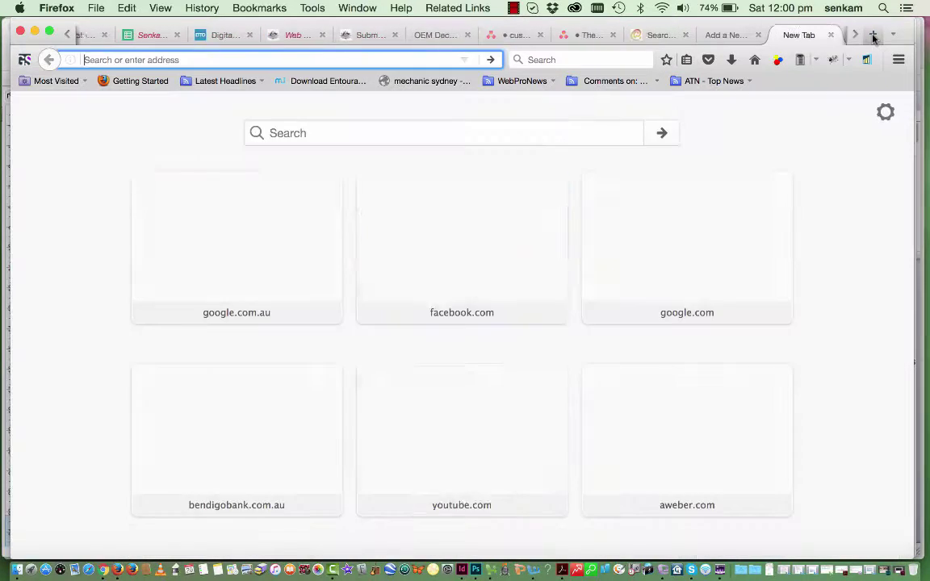
Load The Agent Finder's Contact page, copy its URL, and return to the post editor
text(theagentfinder.com.au/)
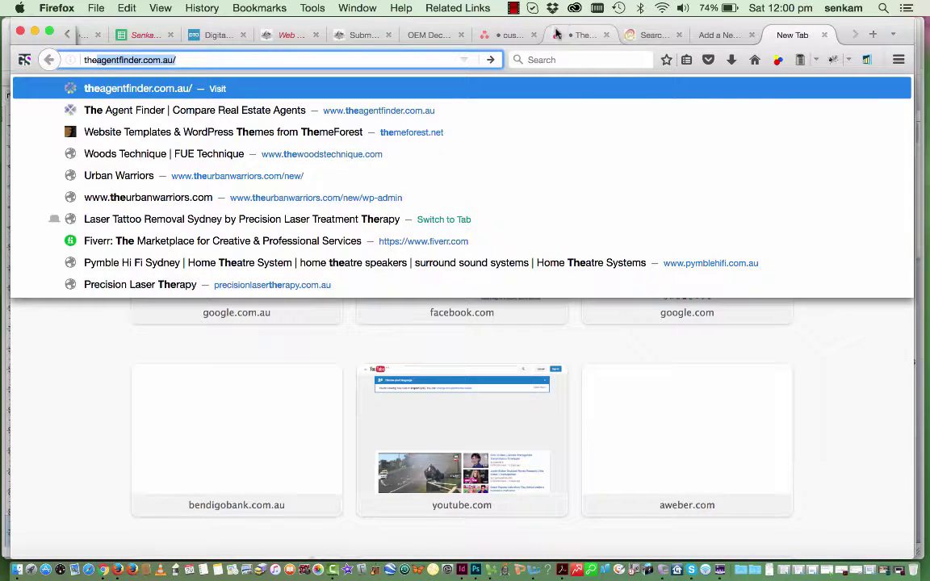
click(245, 61)
key(Return)
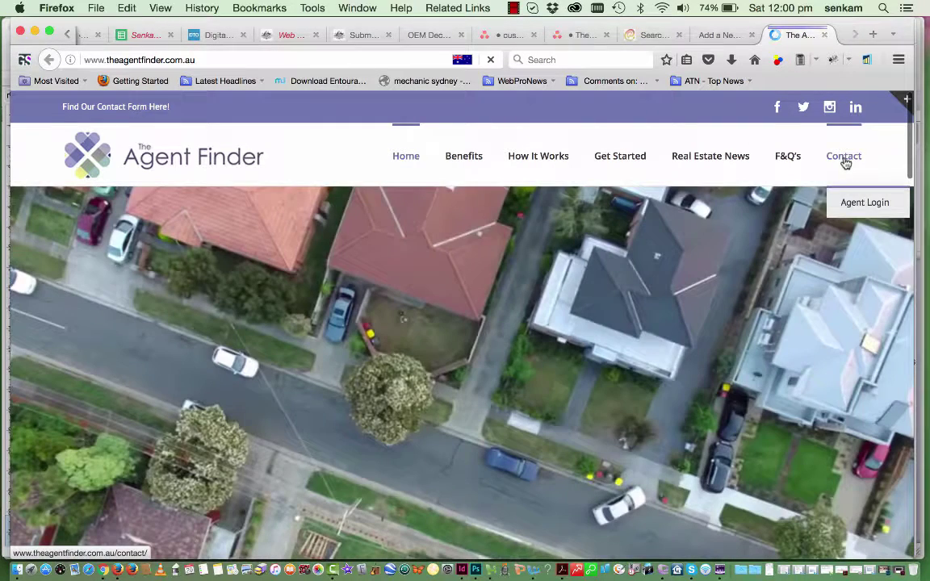
click(843, 158)
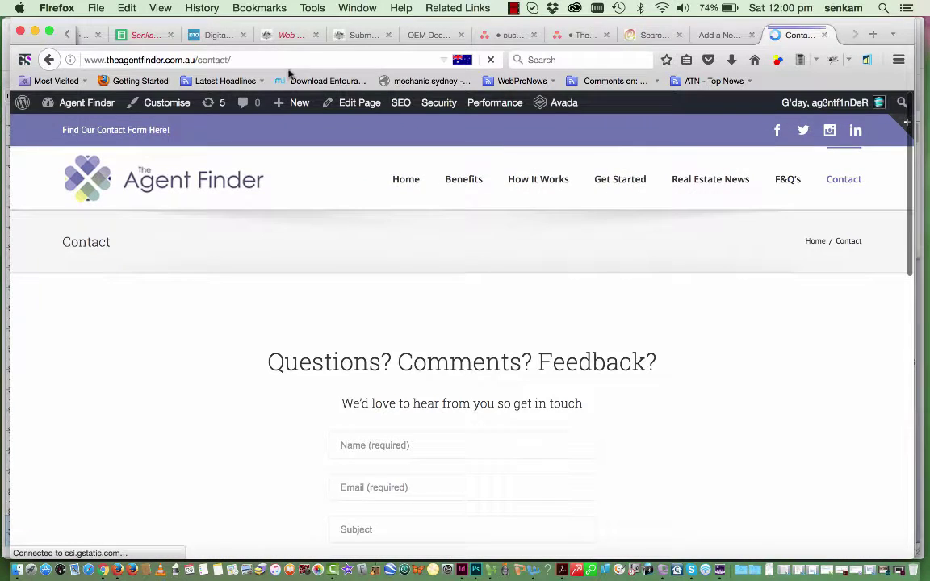
drag(237, 61, 81, 62)
key(super+c)
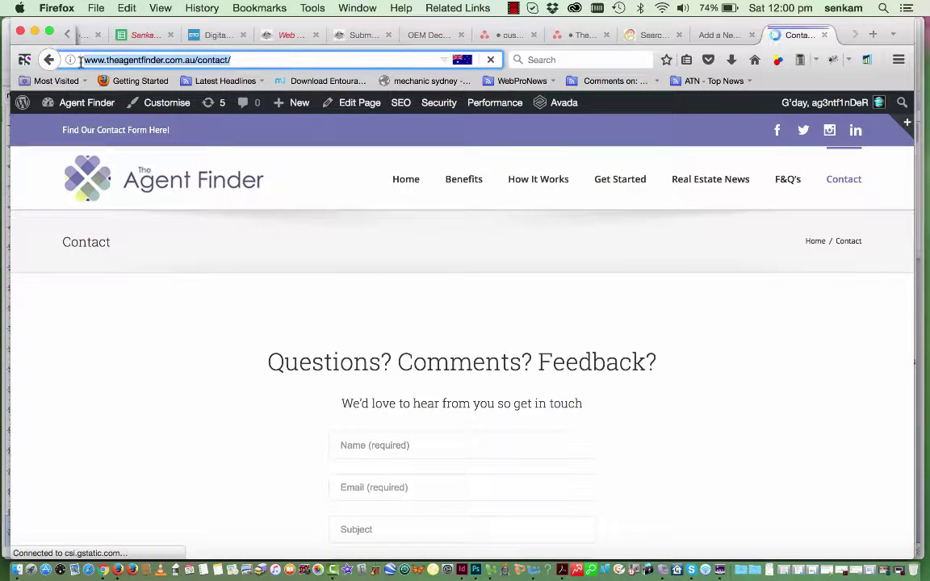
click(716, 36)
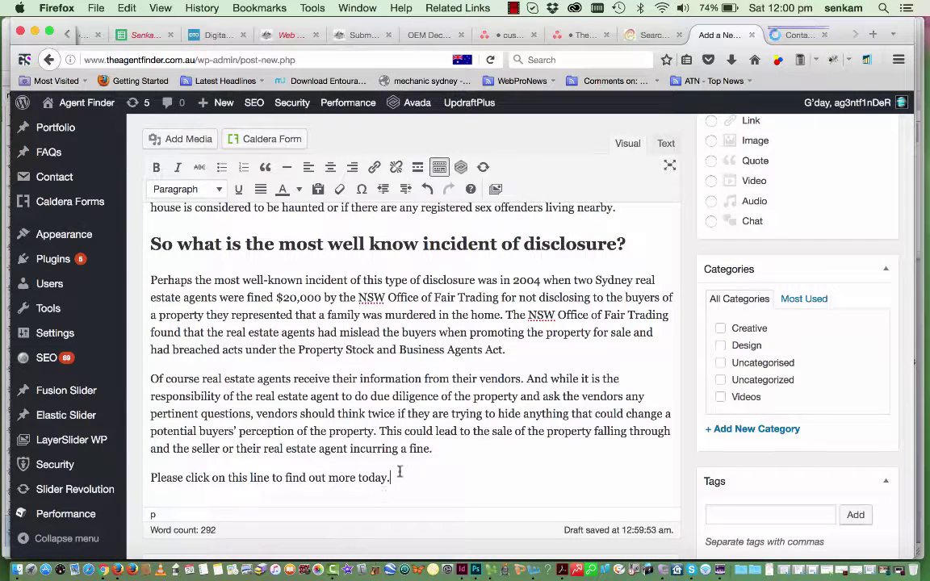
Format the post's closing line as Heading 3
drag(397, 477, 145, 478)
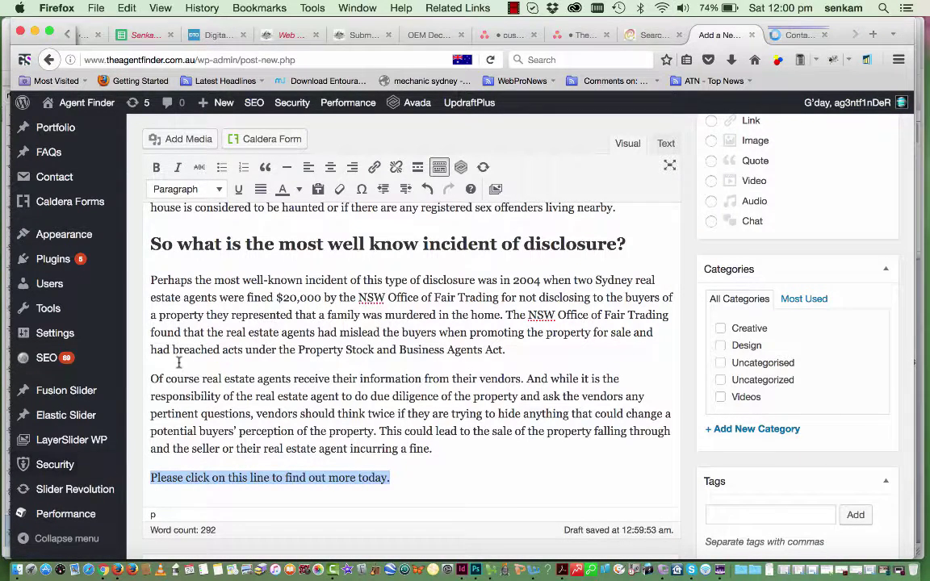
click(217, 189)
click(194, 308)
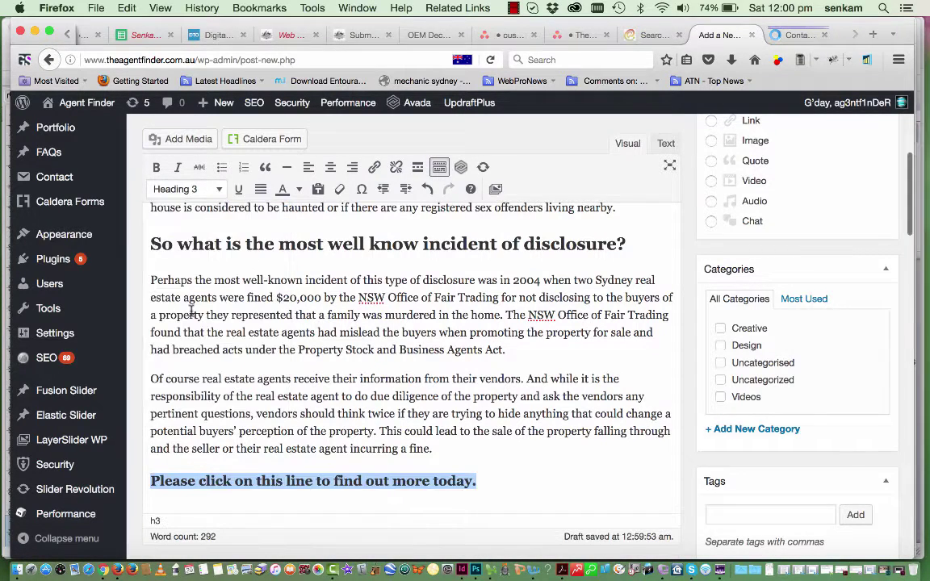
click(259, 479)
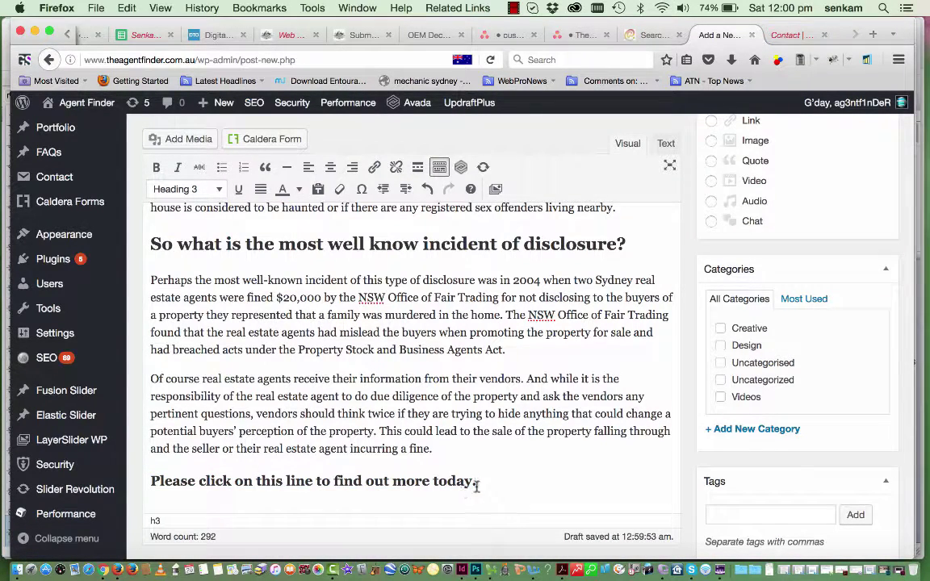
Link the heading to theagentfinder.com.au/contact, opening in a new tab, and check the Contact page
drag(476, 482, 153, 480)
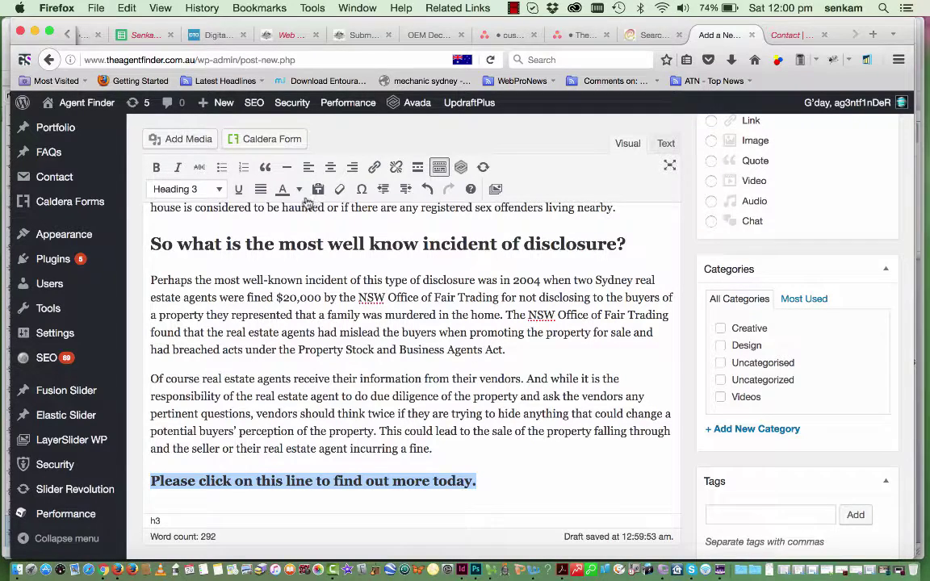
click(374, 169)
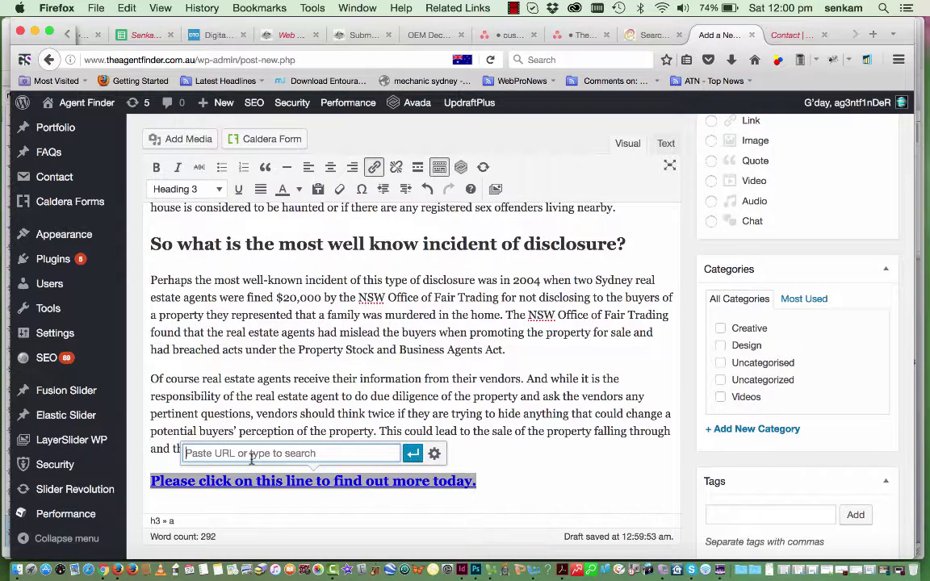
key(super+v)
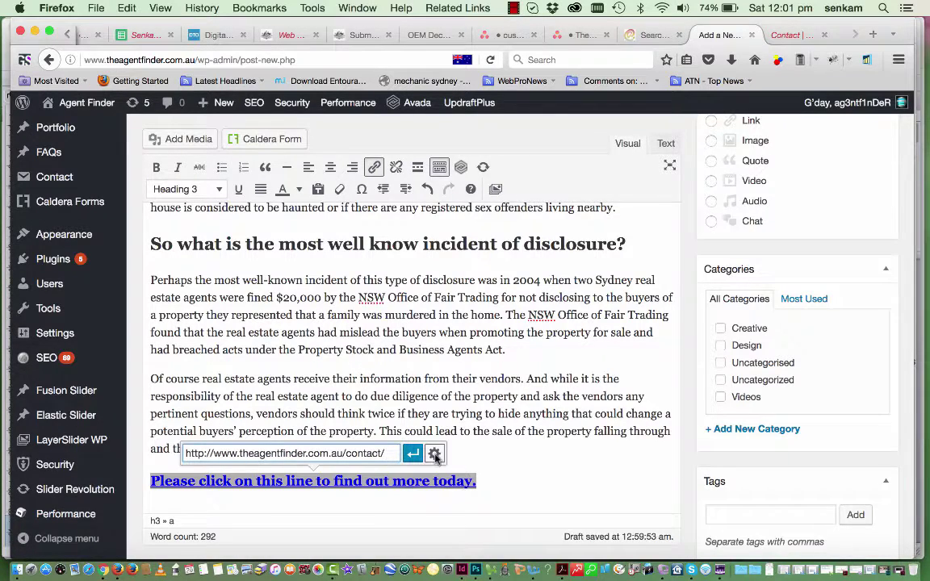
click(433, 457)
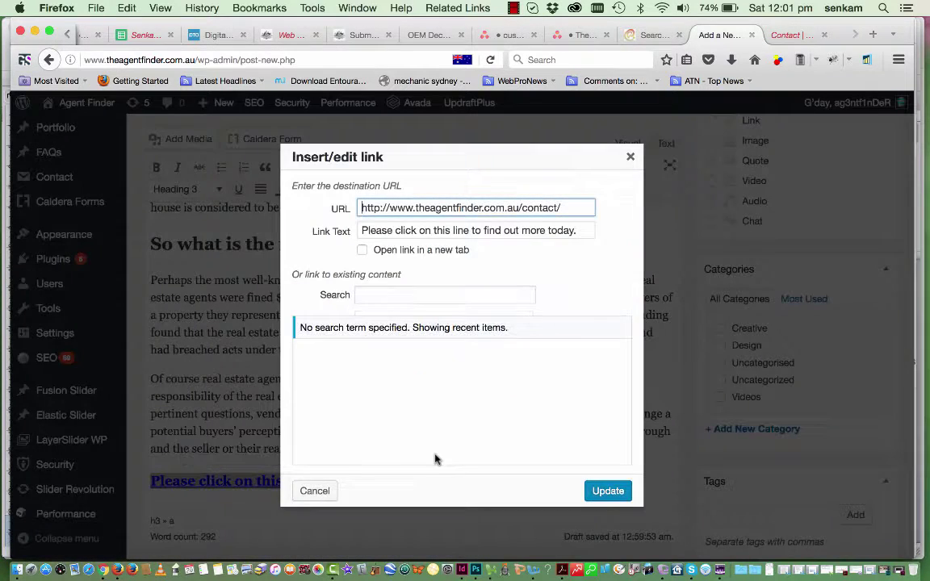
click(363, 250)
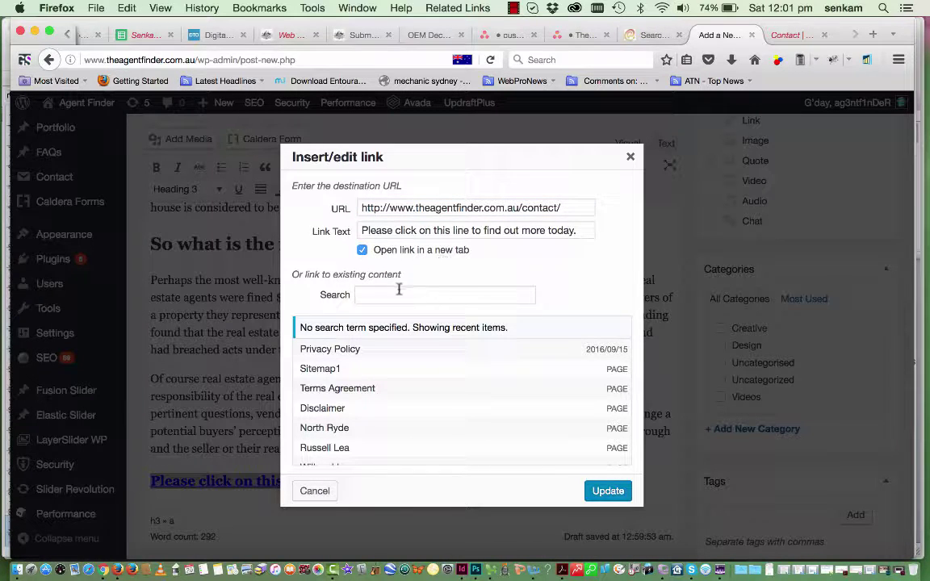
click(608, 492)
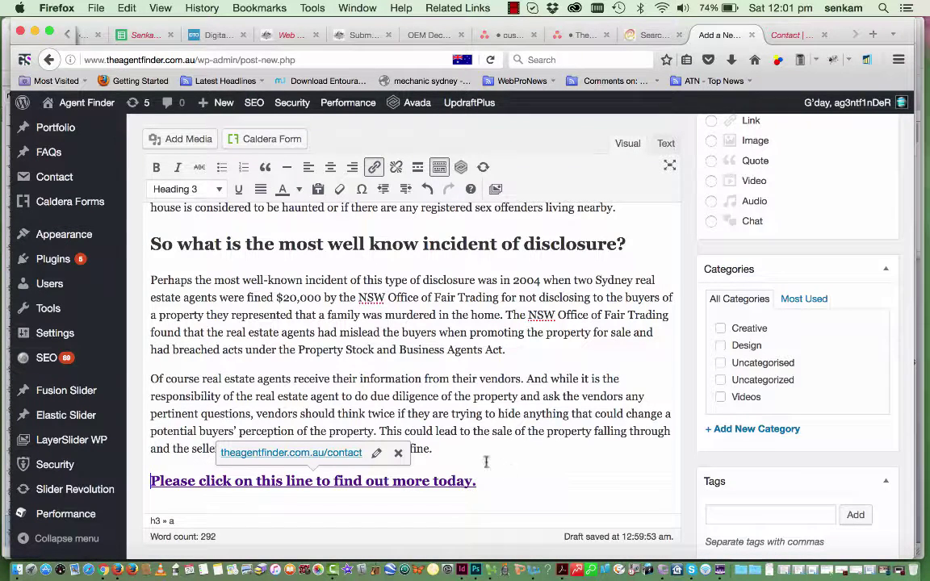
click(398, 455)
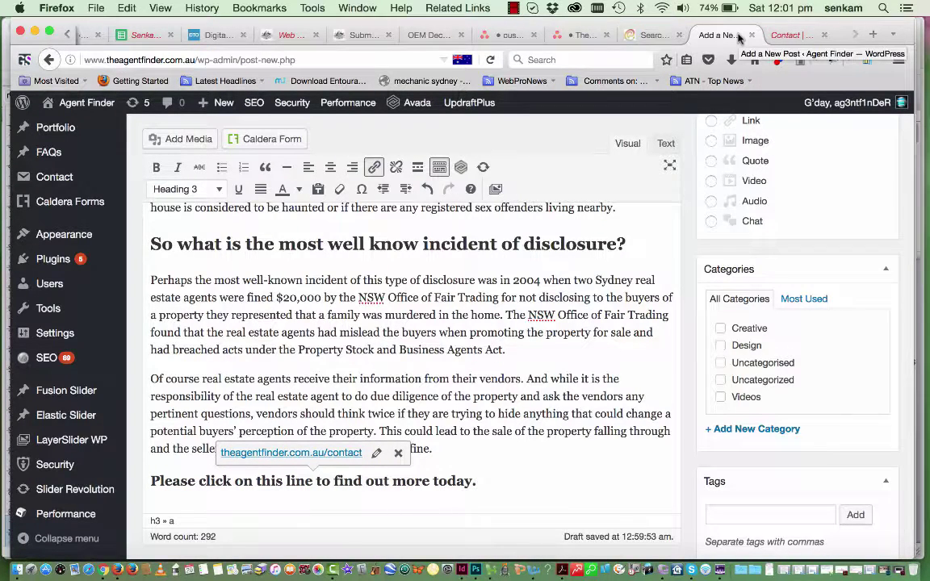
click(787, 35)
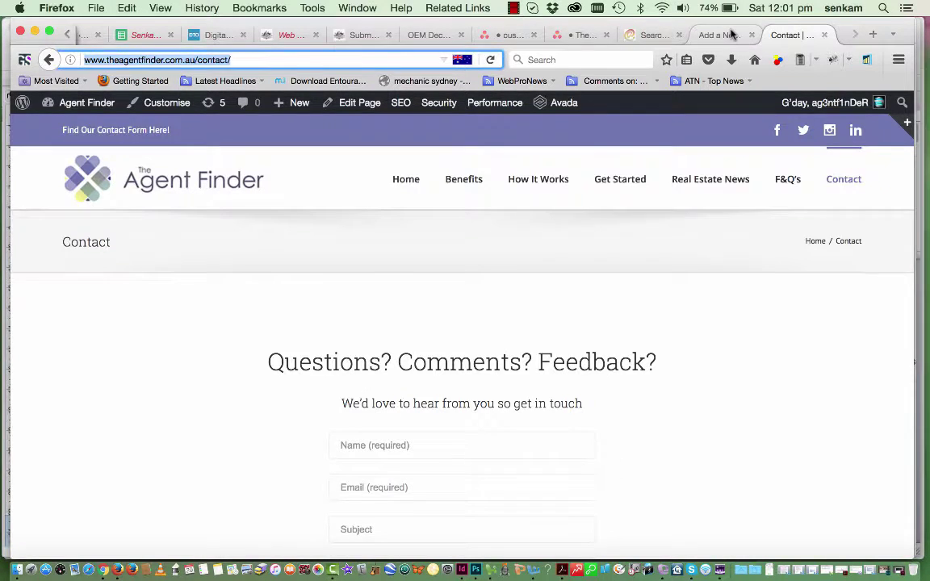
click(731, 35)
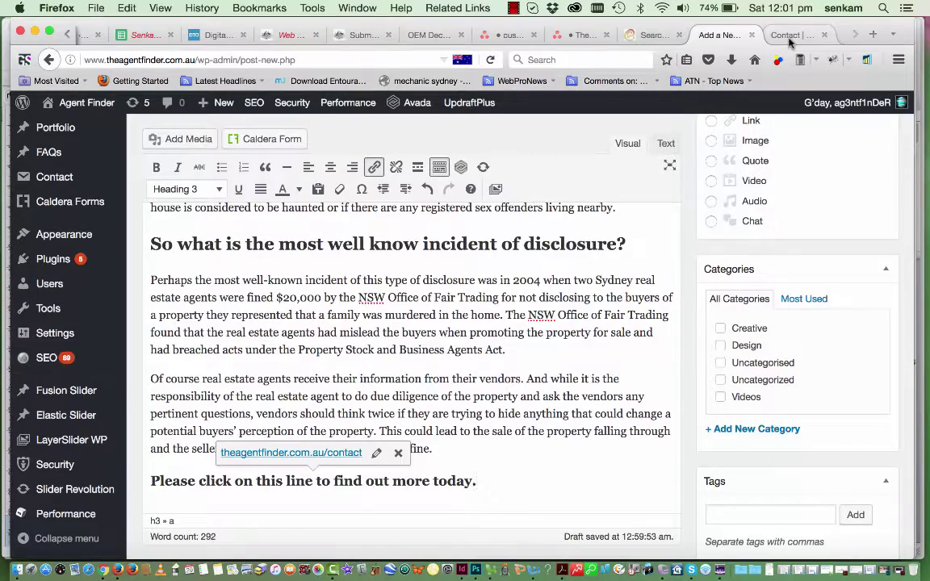
Copy 'Real Estate Disclosure Form' from the post title
scroll(579, 496, down, 2)
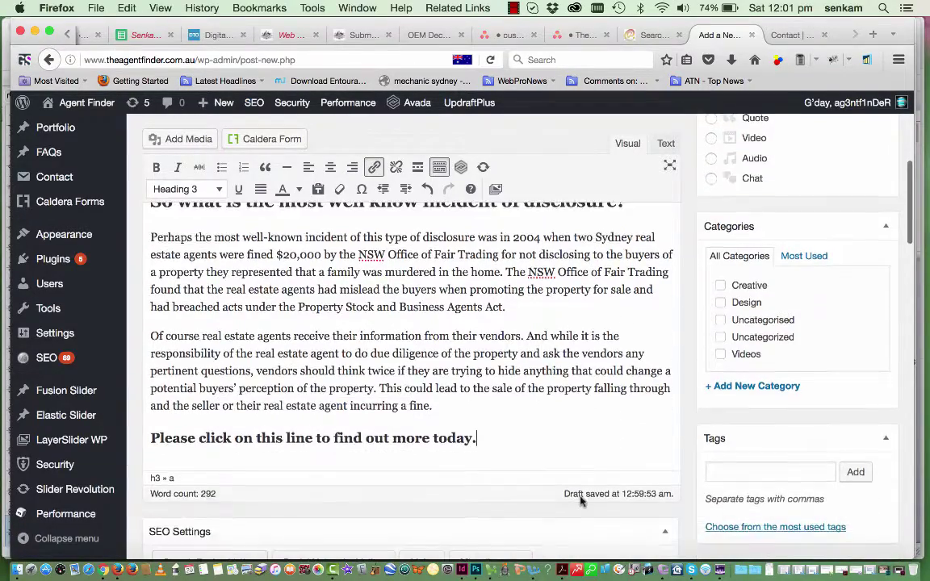
scroll(578, 495, up, 10)
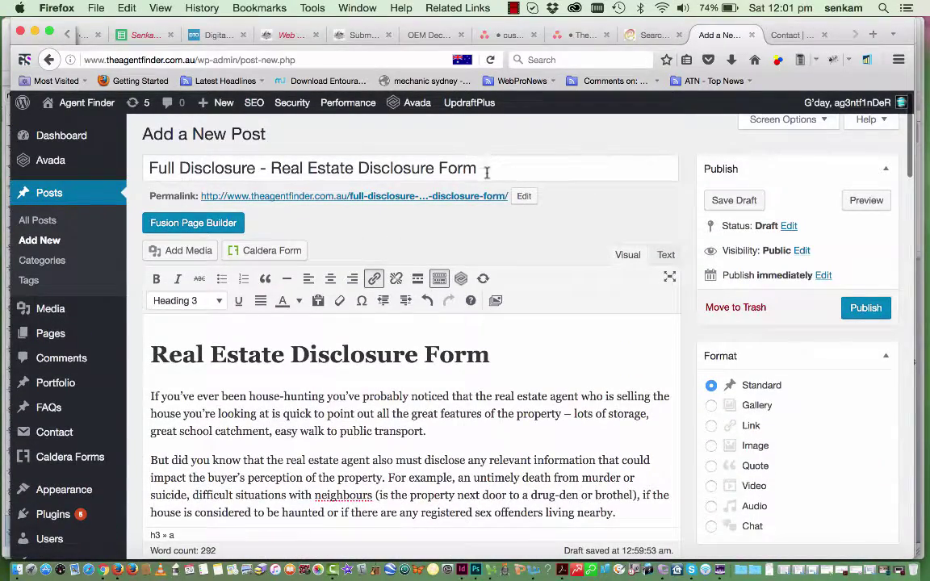
drag(477, 168, 270, 168)
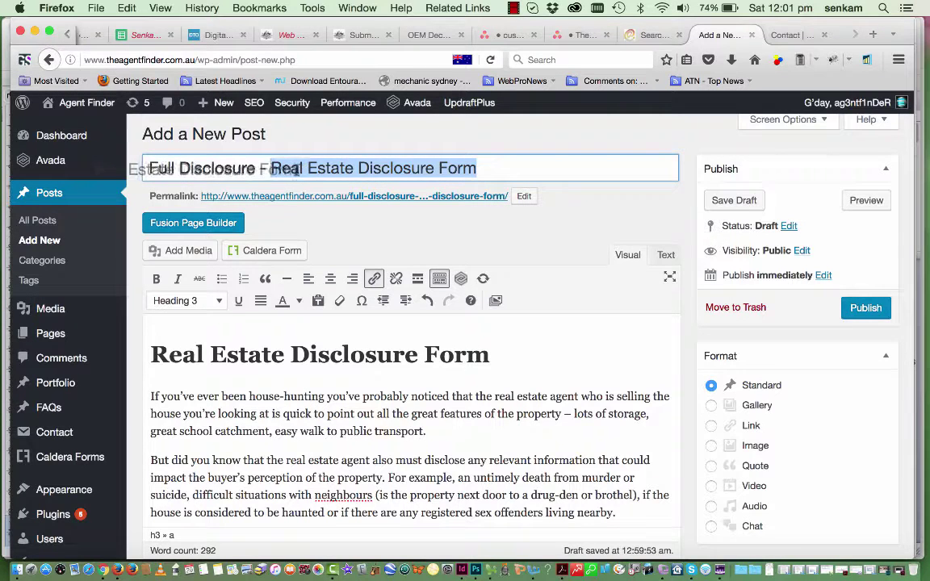
click(315, 168)
drag(477, 168, 270, 168)
key(super+c)
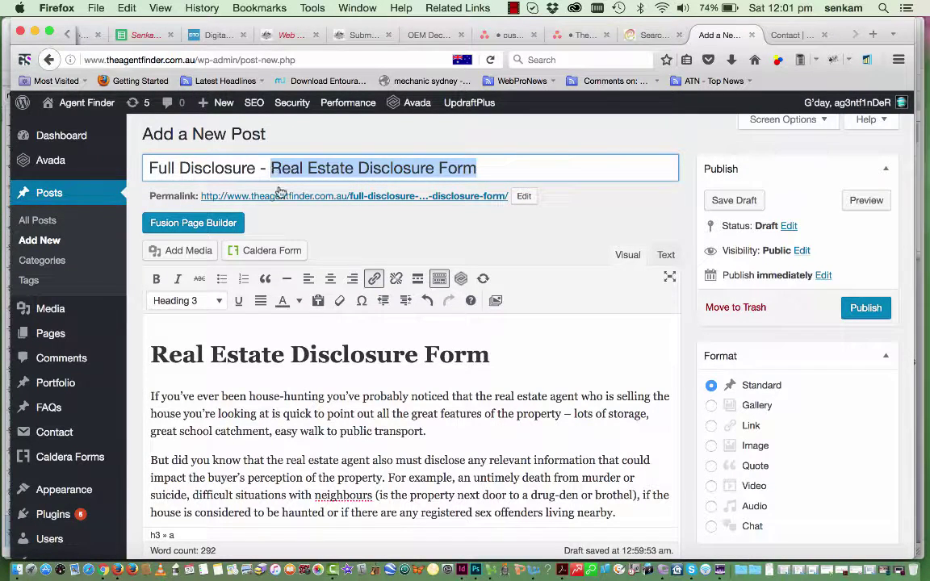
Replace the permalink slug with real-estate-disclosure-form
click(523, 198)
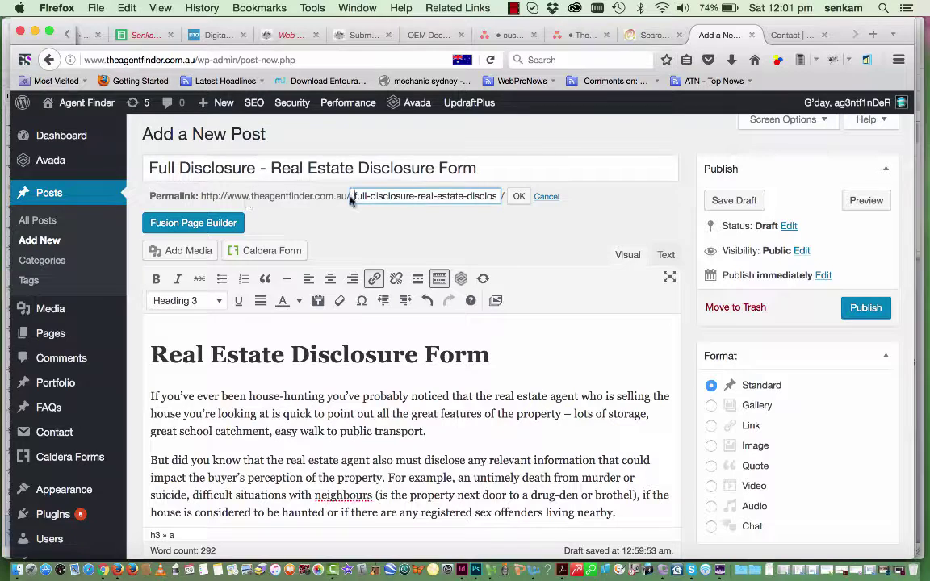
drag(352, 196, 568, 199)
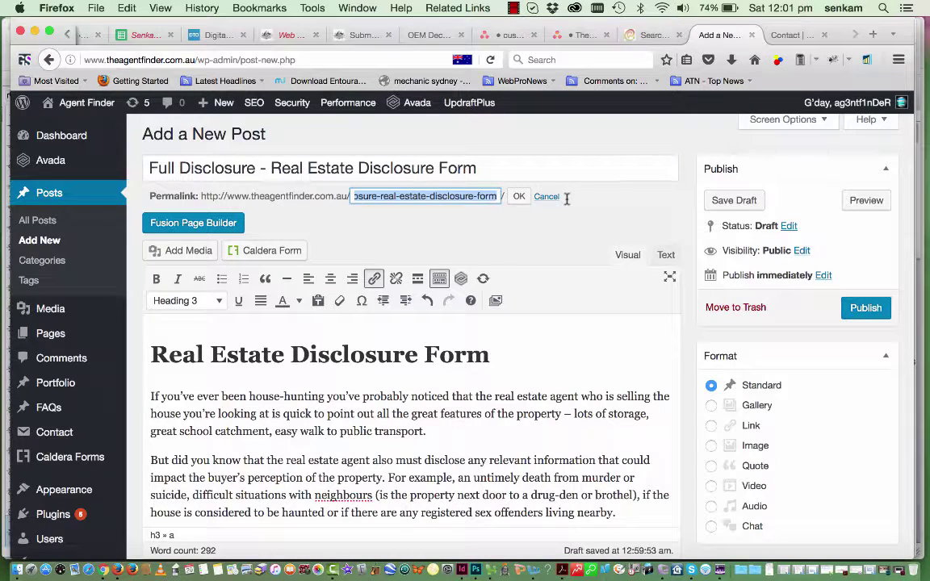
key(BackSpace)
key(super+v)
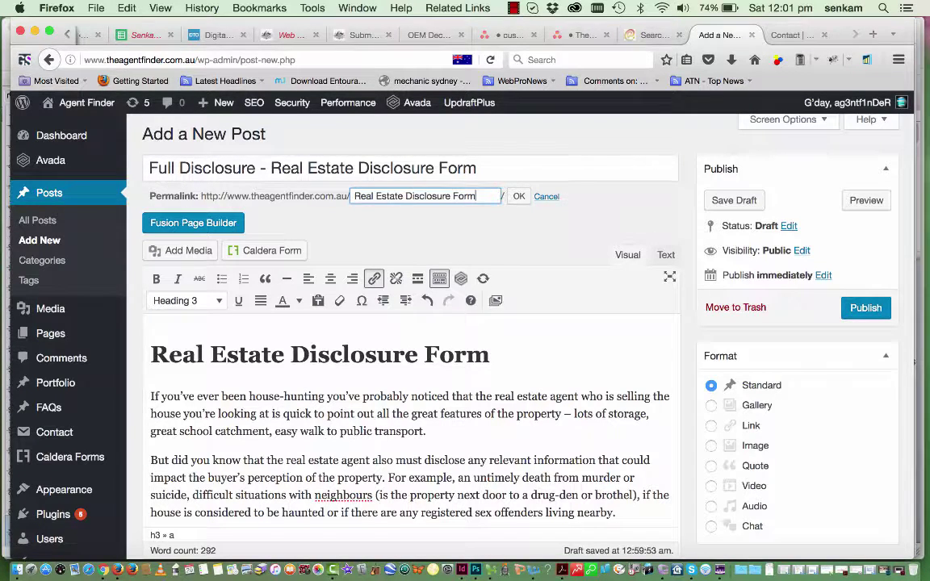
drag(487, 197, 319, 197)
key(super+c)
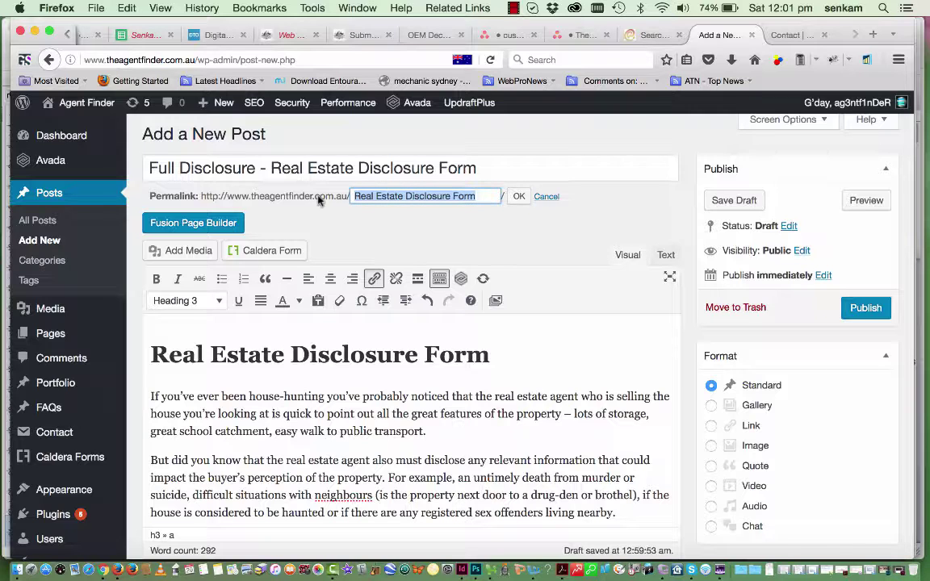
click(519, 199)
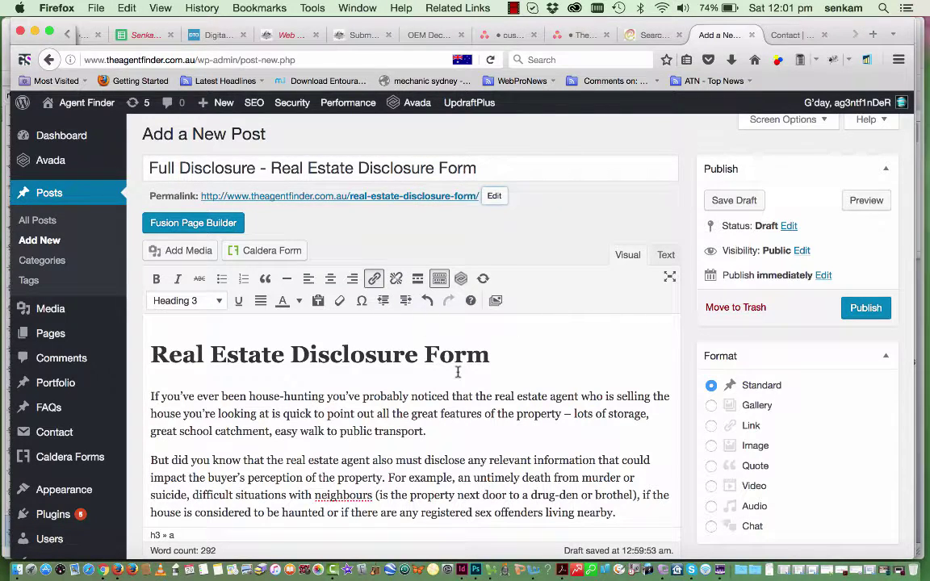
scroll(460, 367, down, 5)
Paste 'Real Estate Disclosure Form' into the SEO Title Tag field
scroll(458, 369, down, 5)
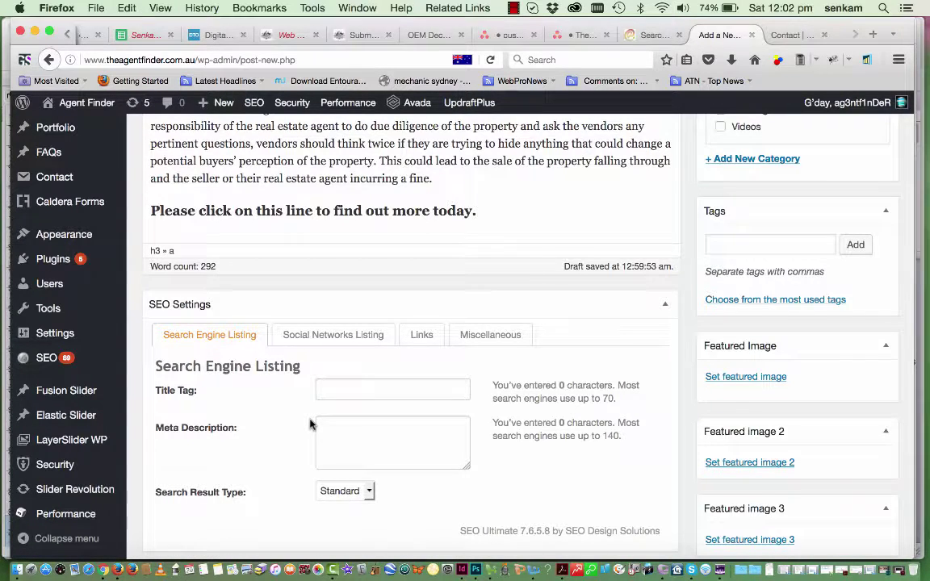
scroll(311, 424, down, 1)
click(337, 345)
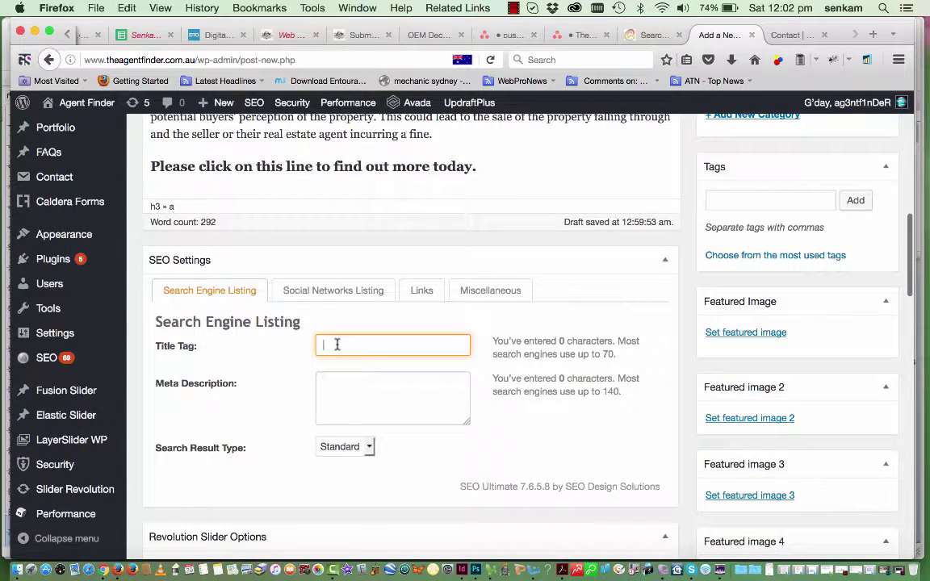
key(super+v)
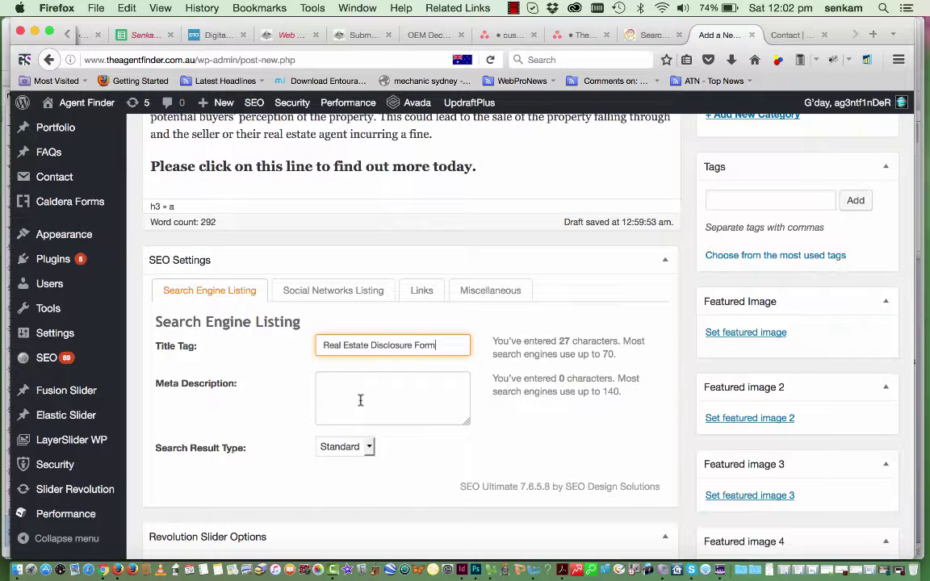
Write a meta description of the title plus the Get Started page line ending 'Your FREE Report today.'
click(361, 401)
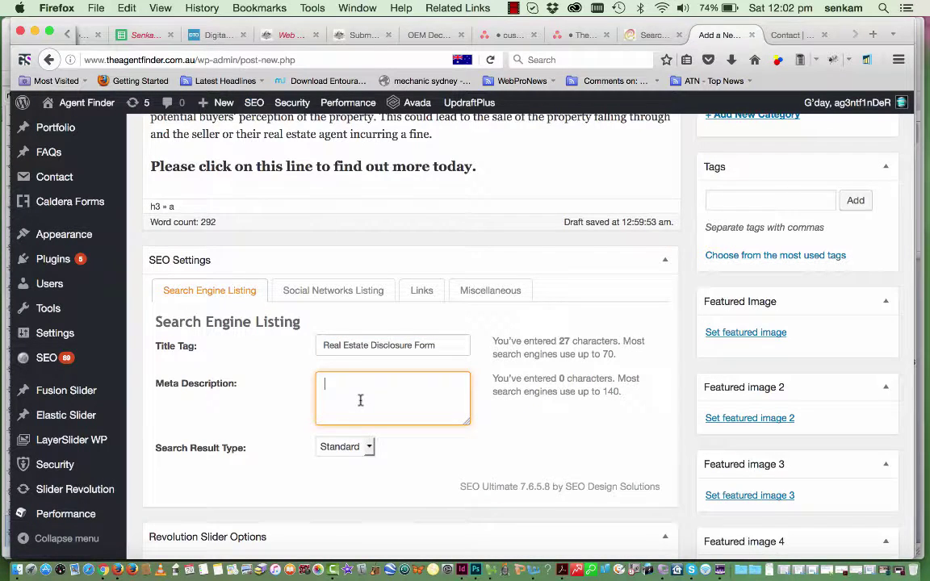
key(super+v)
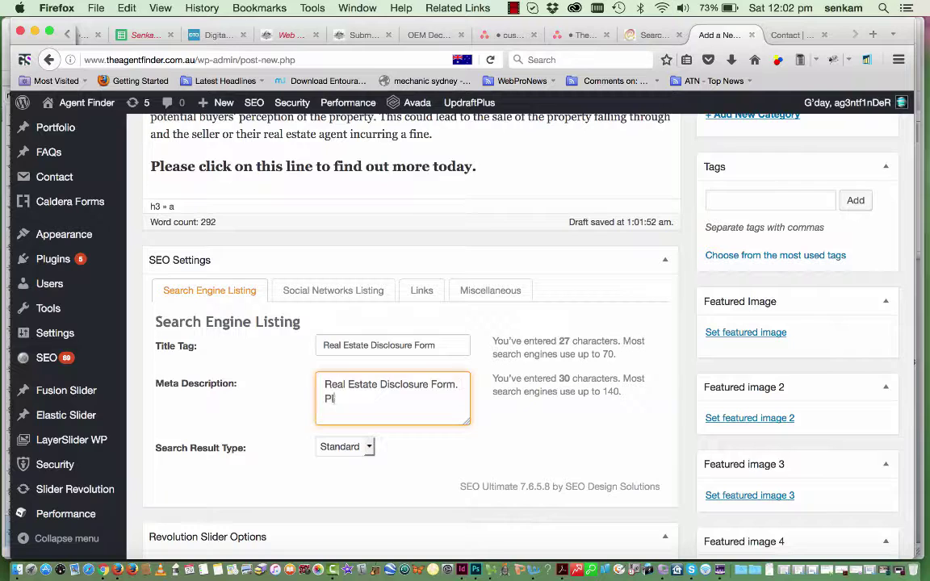
text(ease visit our)
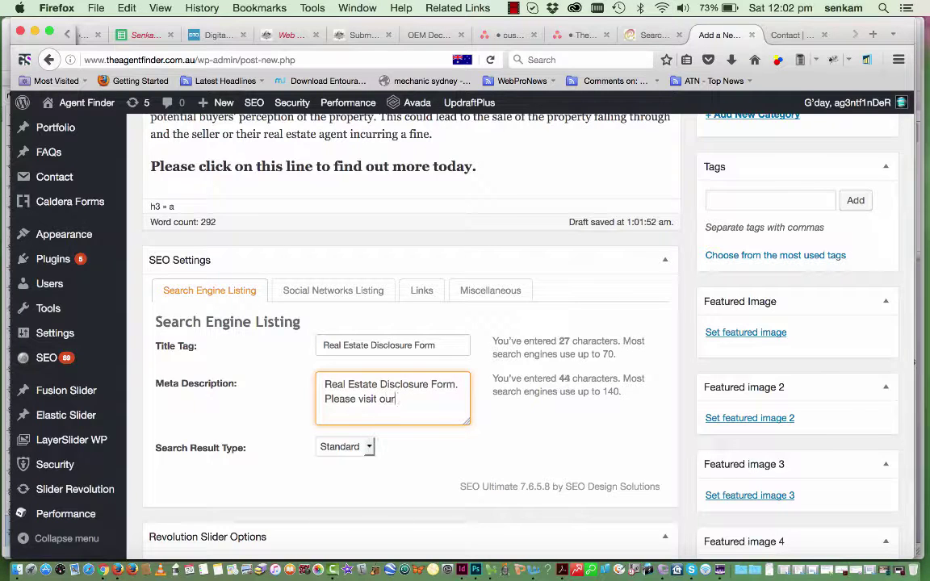
text( Get Started page to find o)
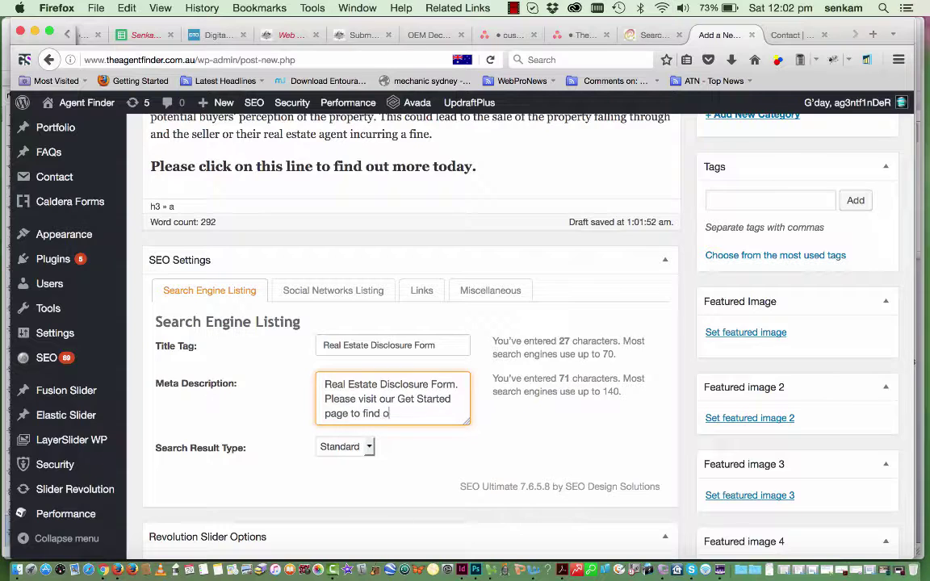
key(BackSpace)
key(BackSpace)
key(BackSpace)
text(et your)
key(BackSpace)
key(BackSpace)
key(BackSpace)
text(Your FREE )
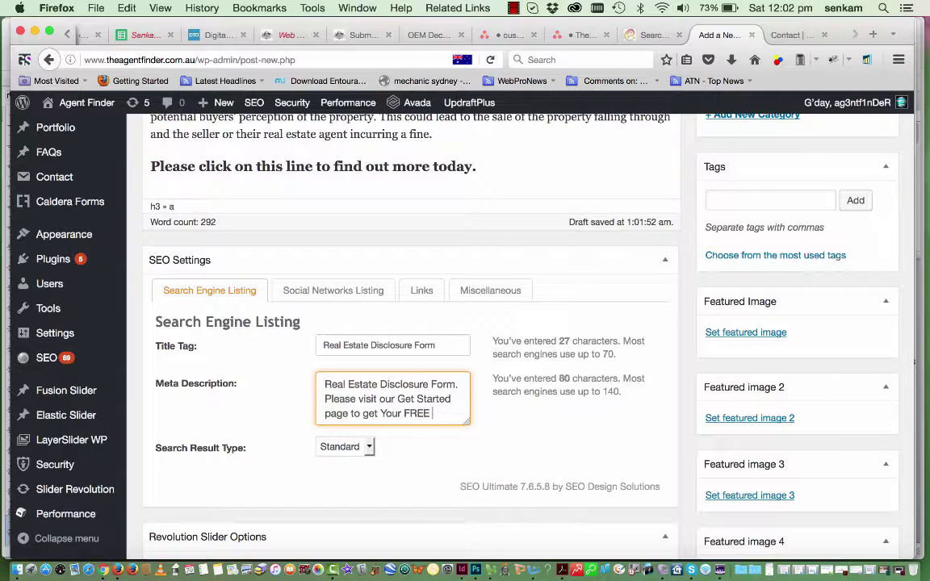
text(Report )
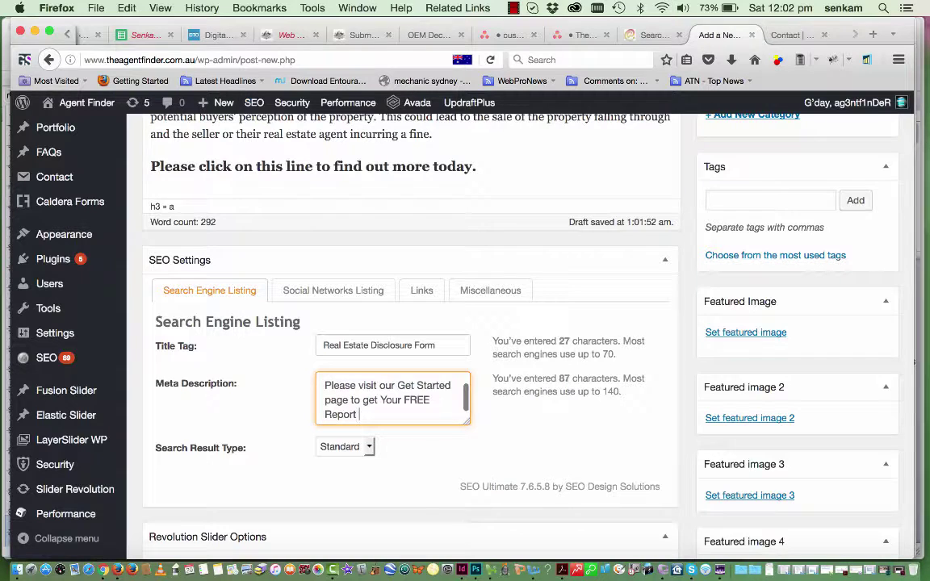
text(today.)
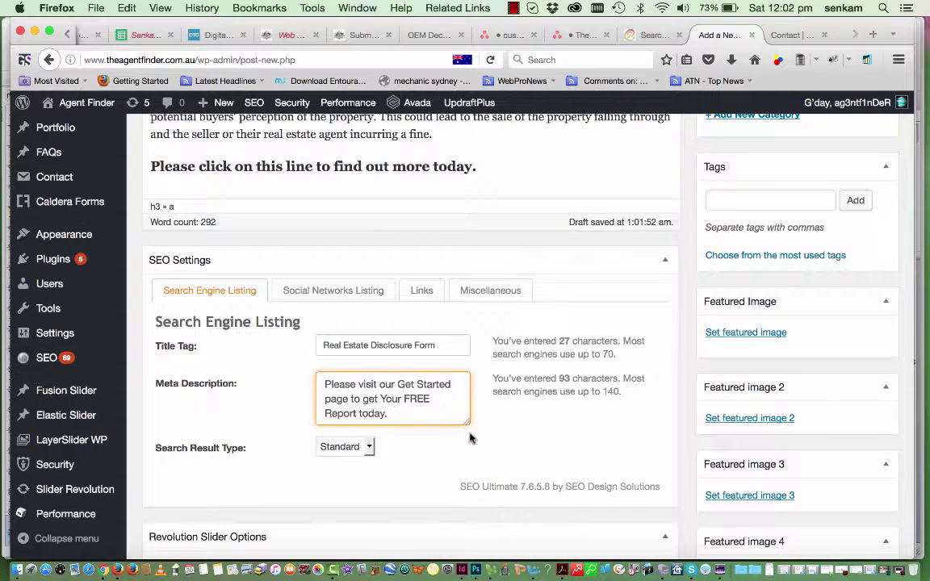
scroll(509, 460, up, 2)
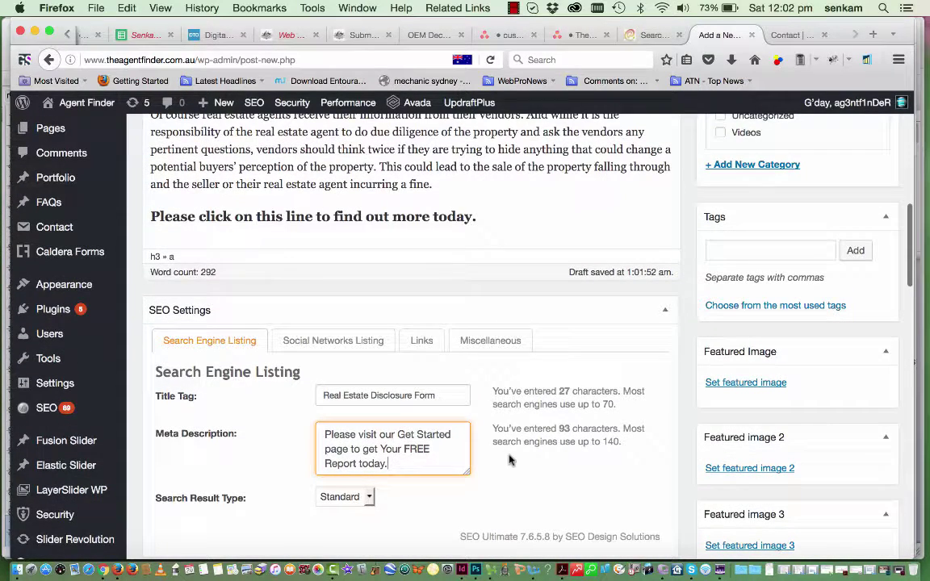
scroll(510, 460, up, 5)
scroll(508, 455, down, 10)
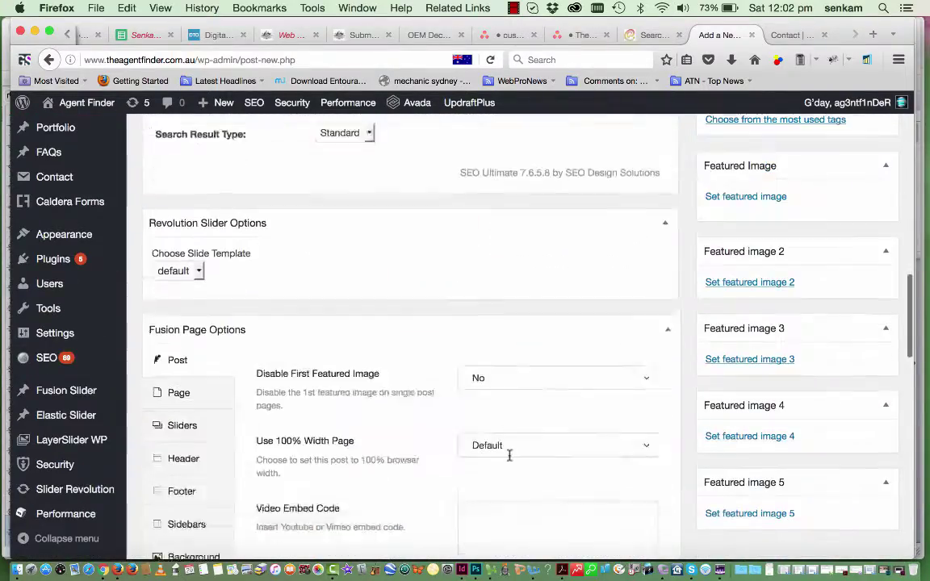
scroll(521, 457, down, 2)
scroll(775, 475, up, 2)
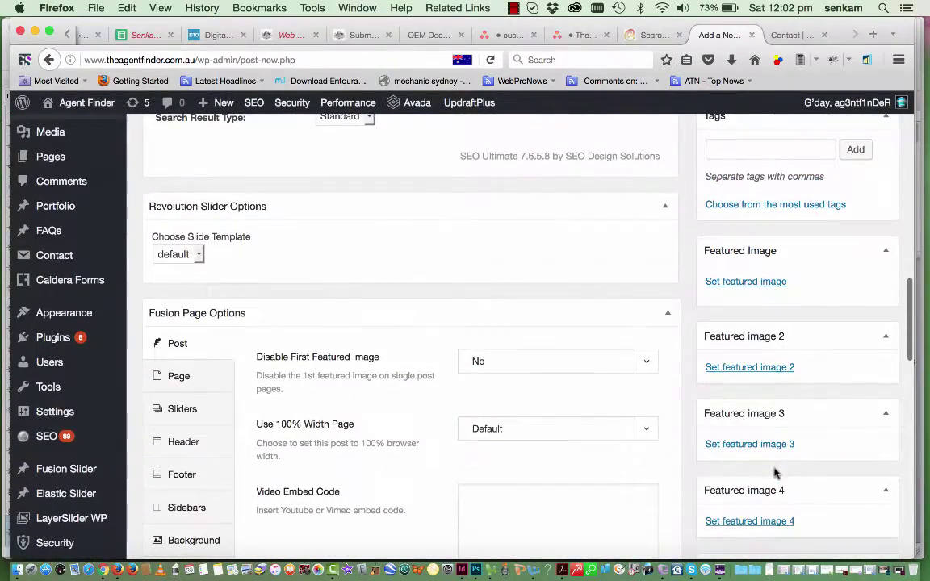
scroll(754, 279, up, 1)
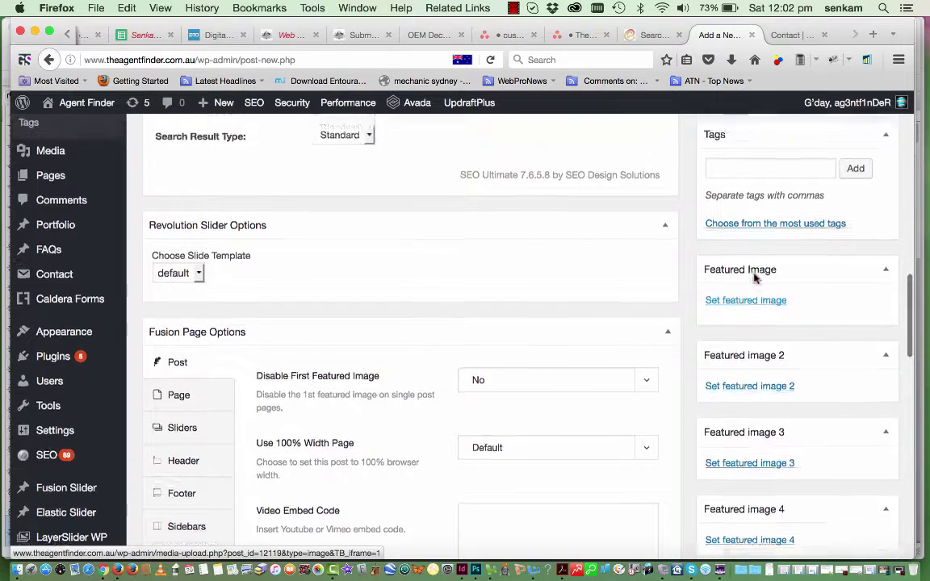
scroll(754, 278, up, 1)
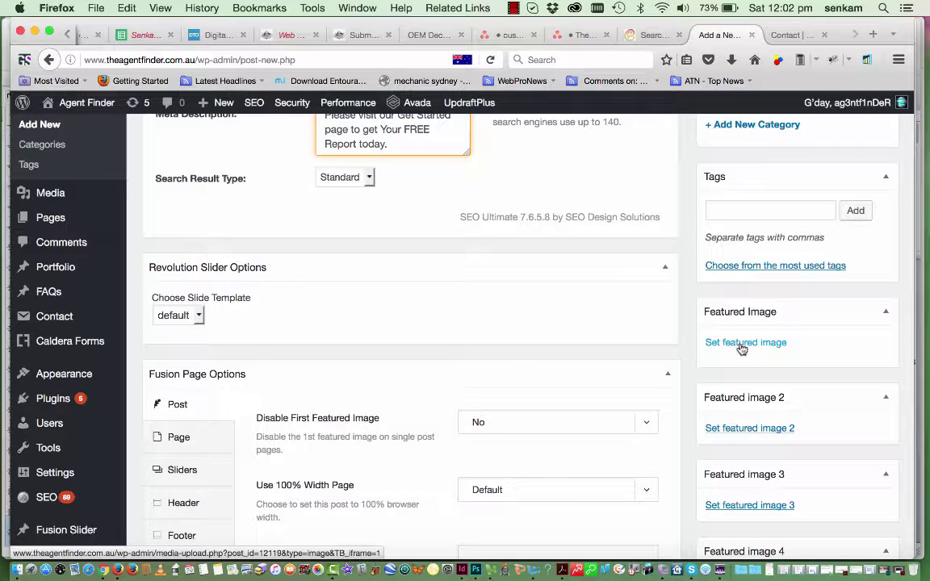
Set portfolio_1.jpg as the featured image with alt text 'Real Estate Disclosure Form'
click(742, 347)
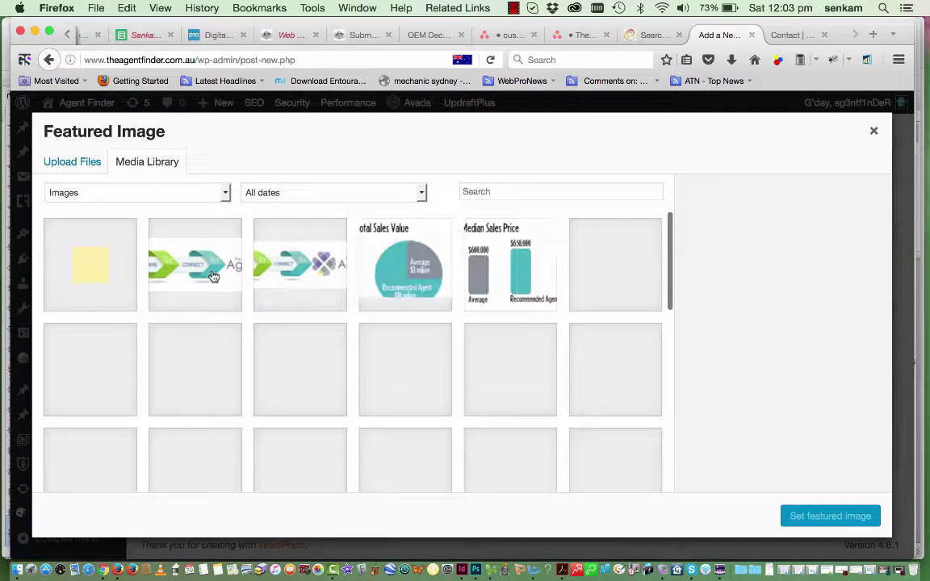
scroll(237, 395, down, 2)
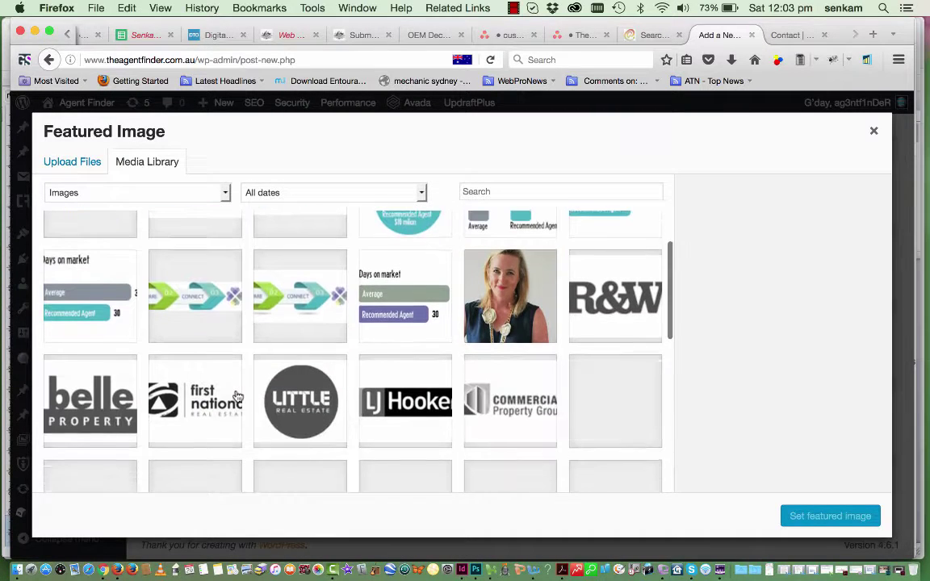
scroll(237, 396, down, 5)
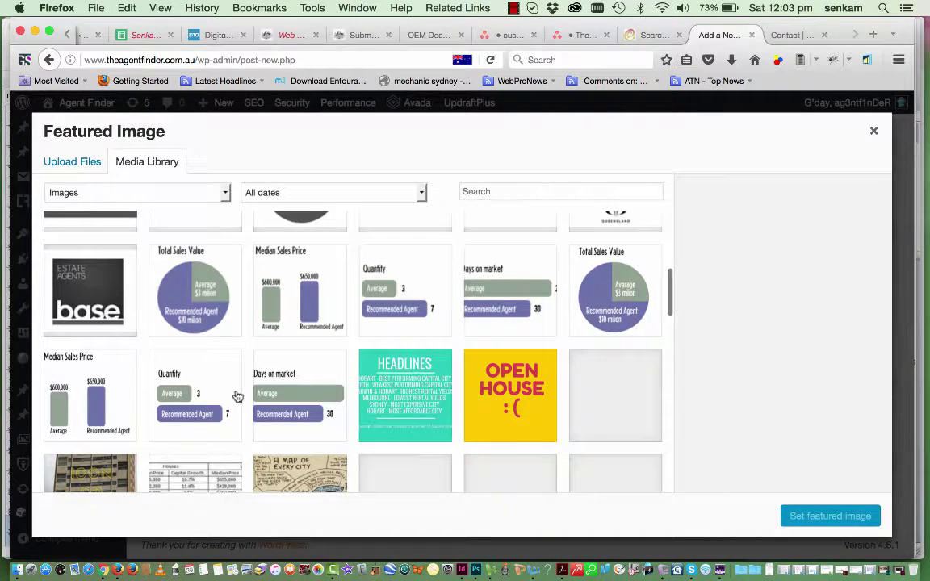
scroll(236, 396, down, 2)
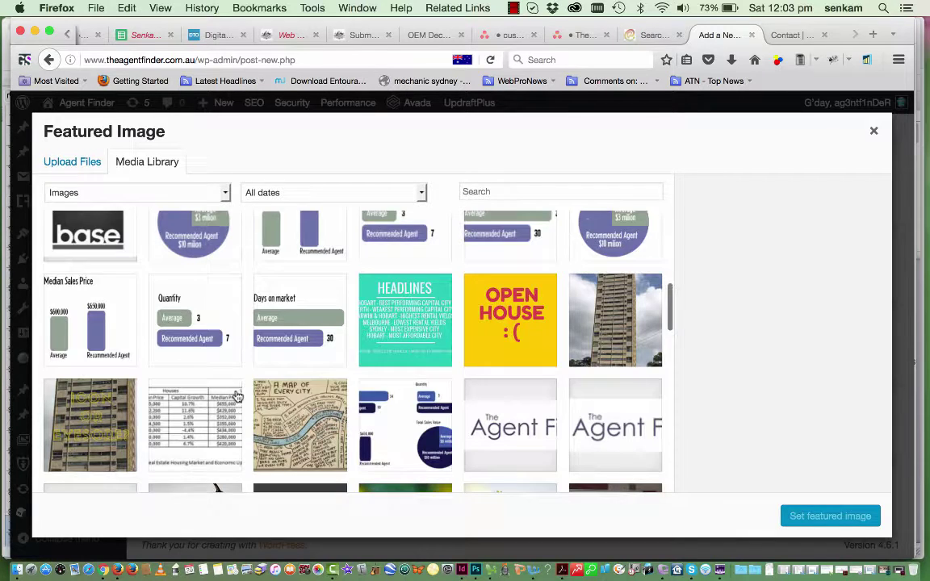
scroll(236, 395, down, 2)
scroll(237, 395, down, 1)
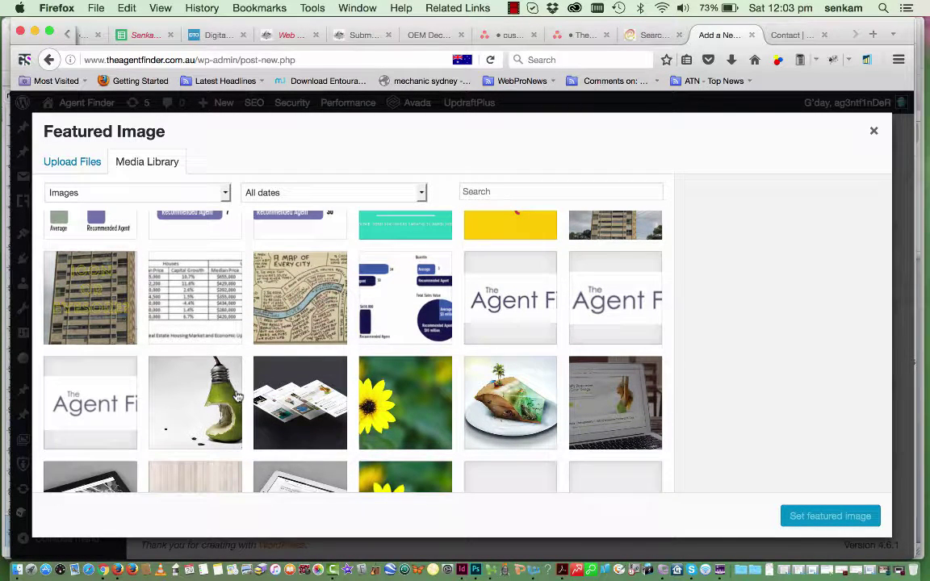
scroll(236, 396, down, 1)
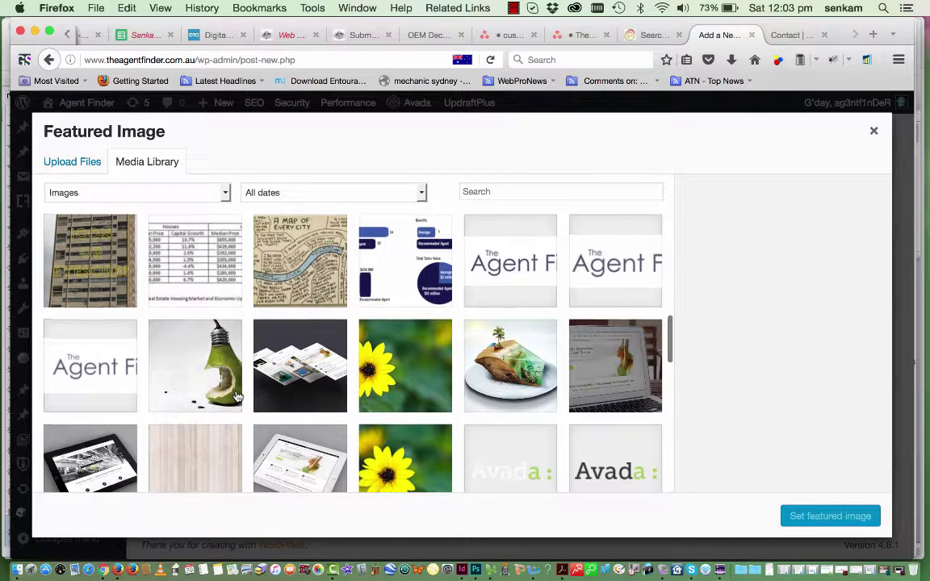
scroll(236, 395, down, 1)
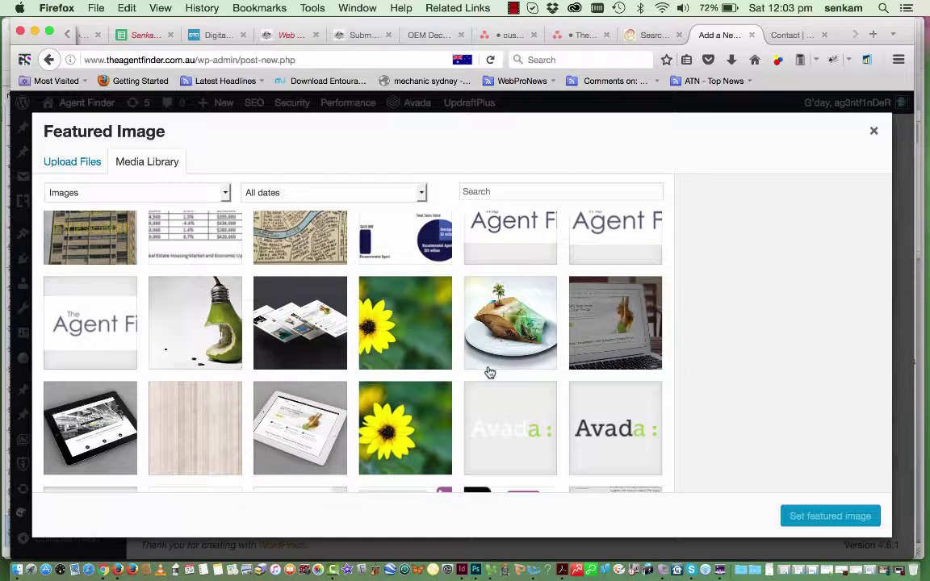
scroll(490, 372, down, 1)
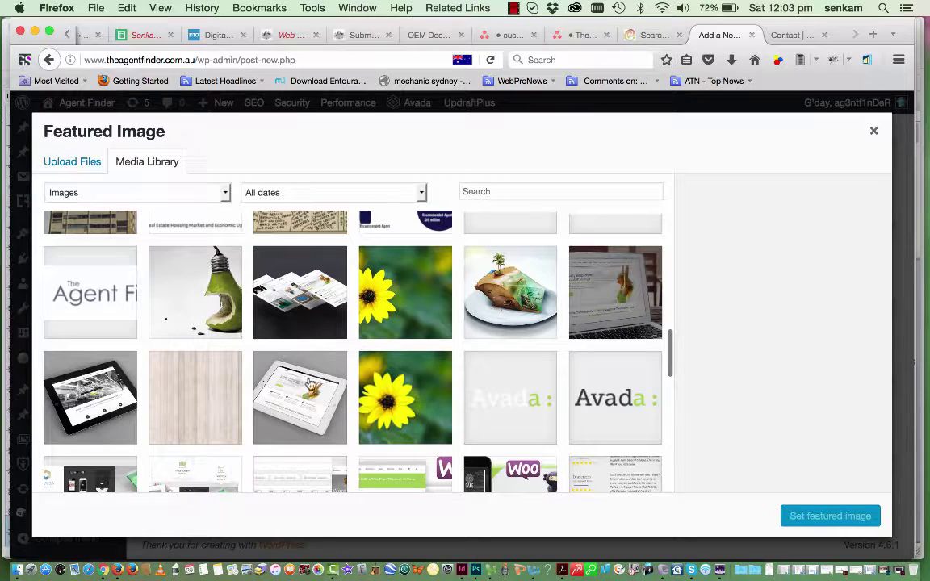
click(105, 416)
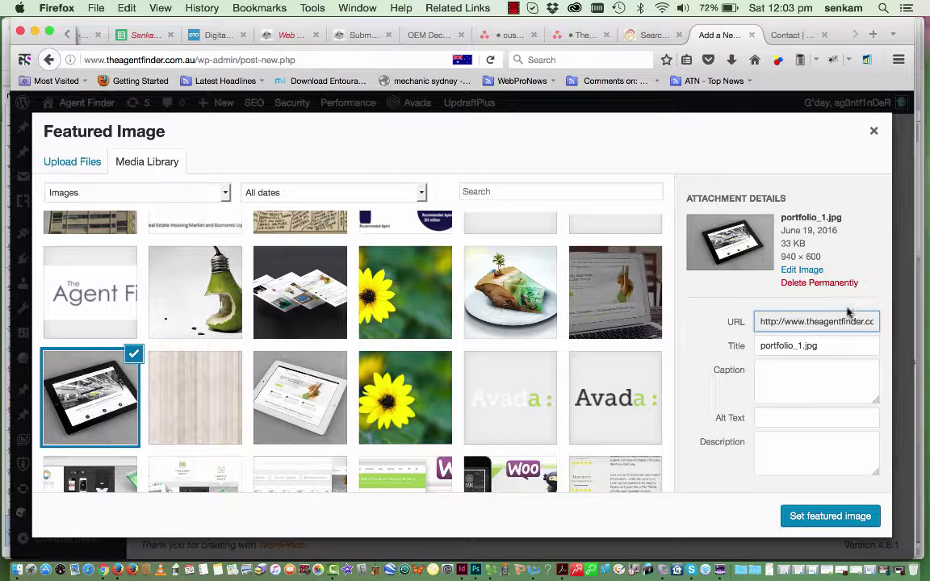
click(764, 417)
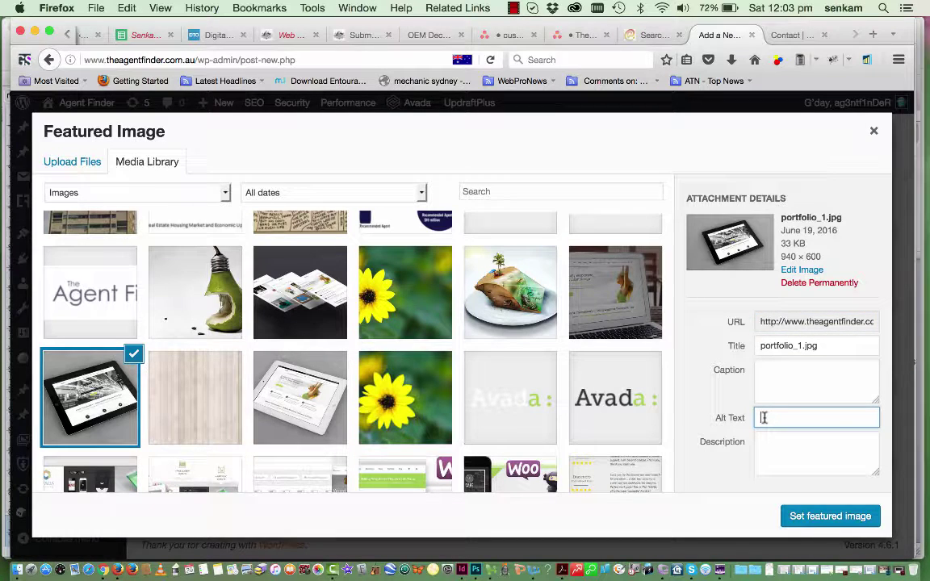
text(Real Estate Disclosure Form)
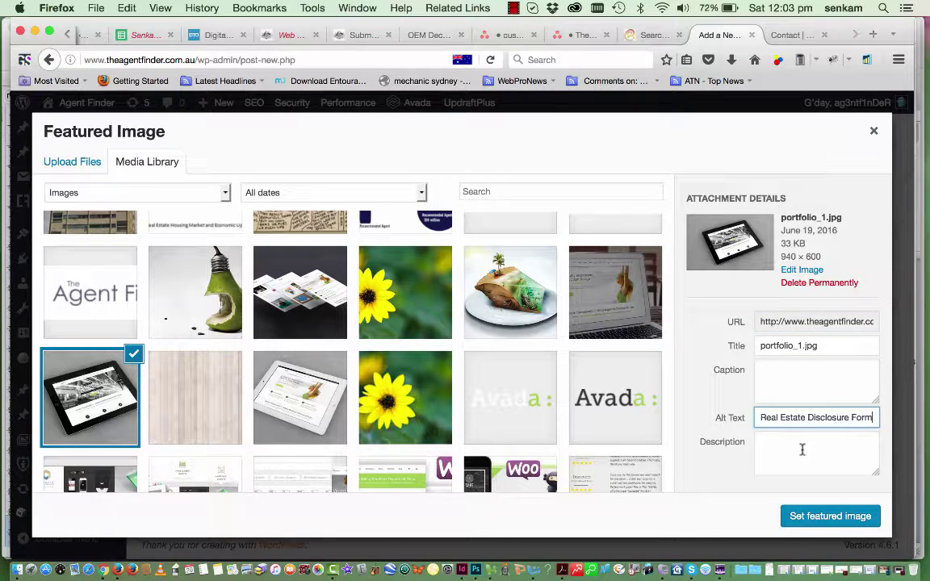
click(820, 525)
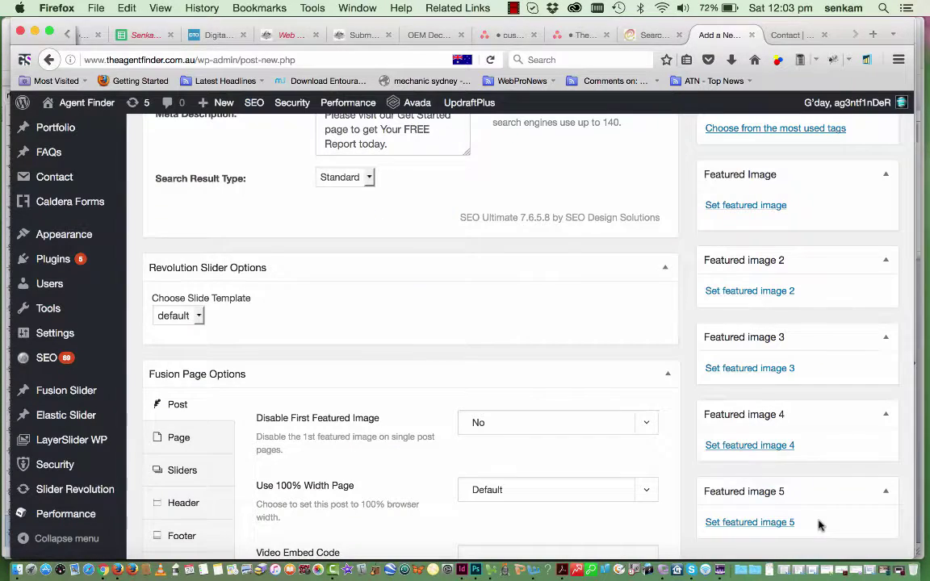
Add the tag 'Real Estate Disclosure Form' to the post
scroll(807, 467, down, 1)
scroll(807, 468, up, 5)
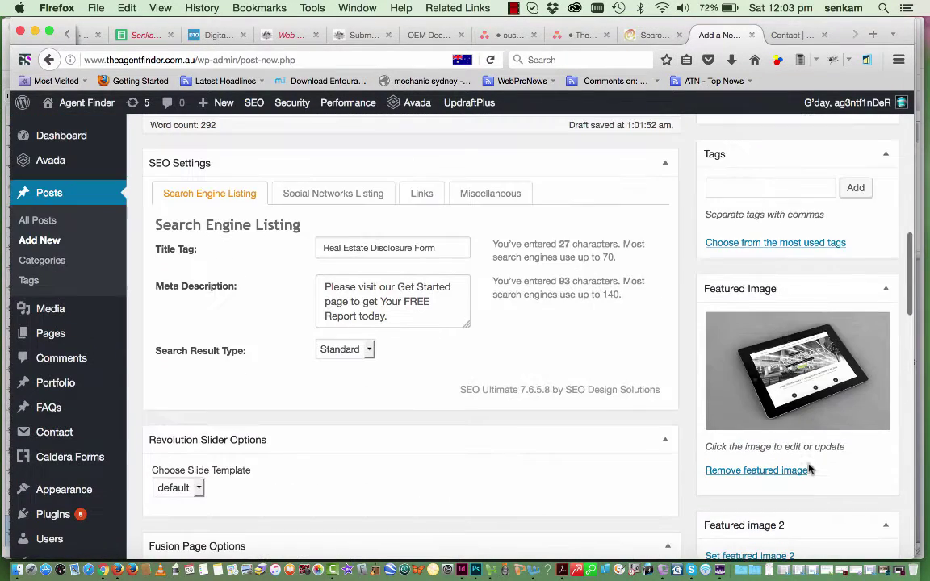
scroll(762, 395, up, 3)
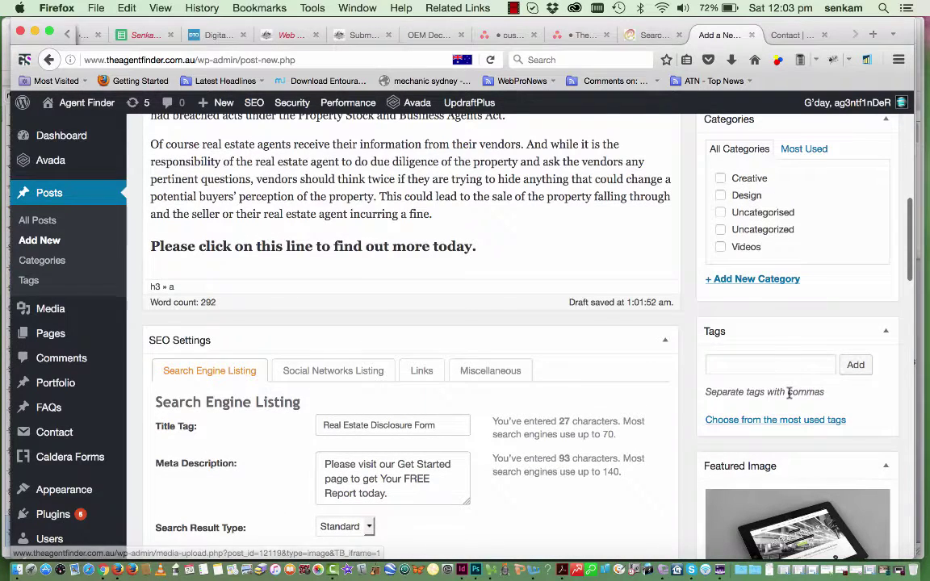
click(721, 365)
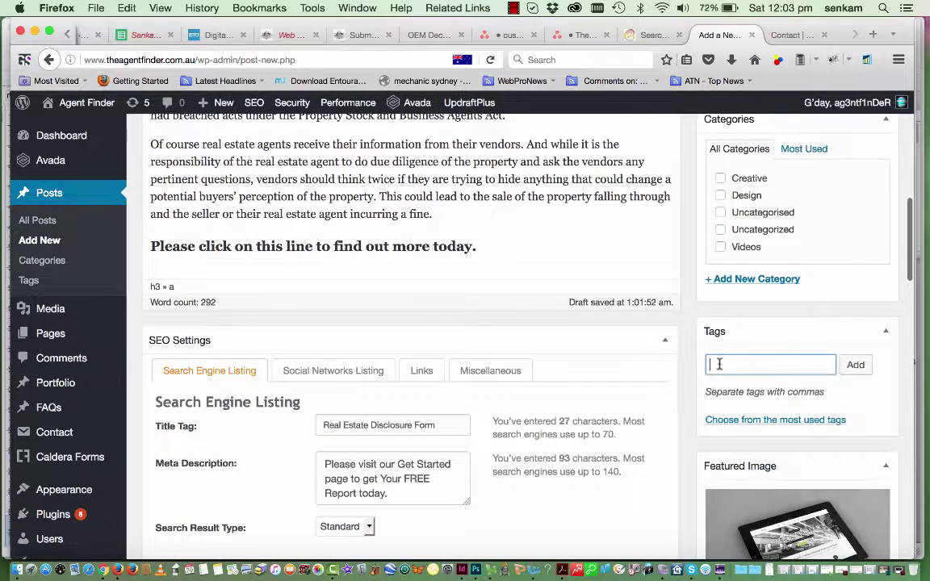
text(Real Estate Disclosure Form)
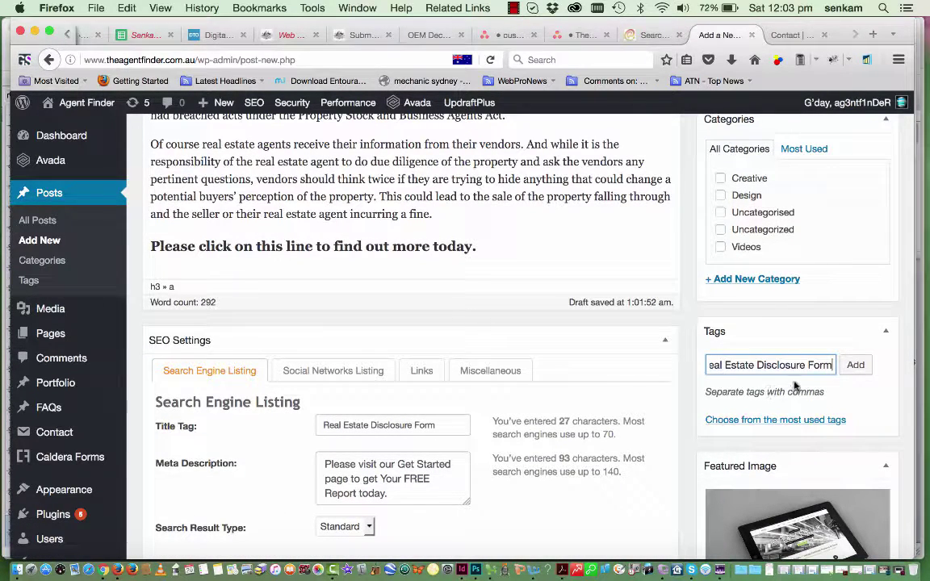
click(856, 366)
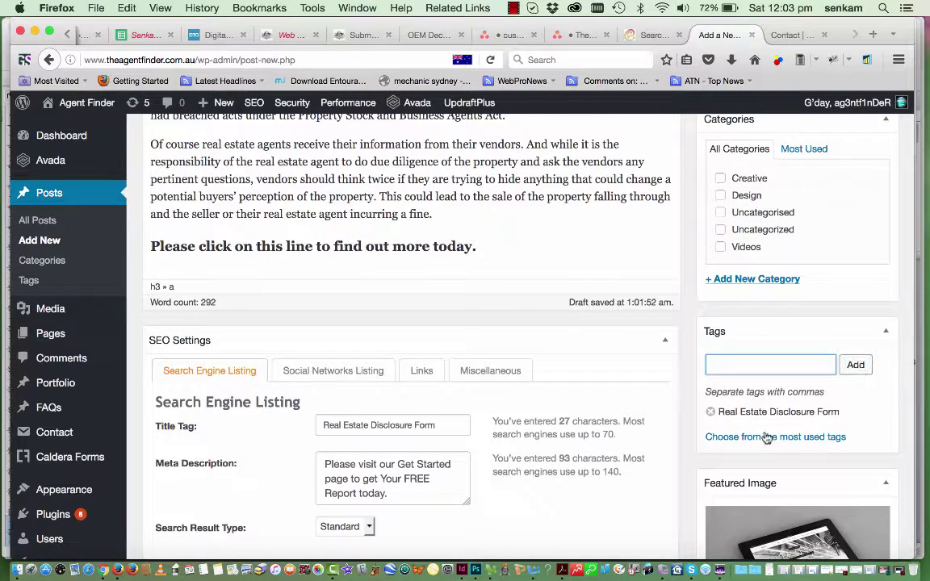
scroll(706, 279, up, 3)
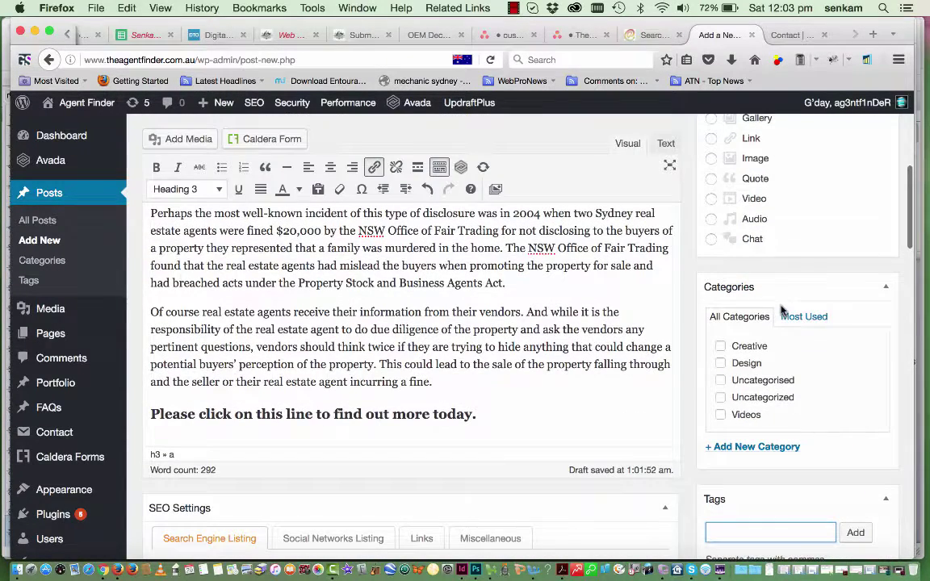
Create and tick a new category named Real Estate News
click(740, 449)
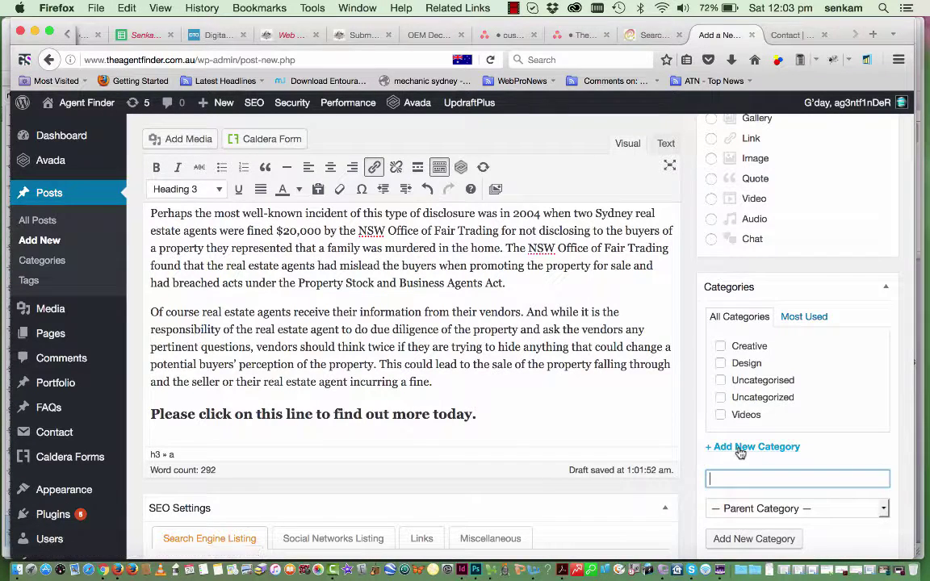
text(ReealEstate News)
key(Return)
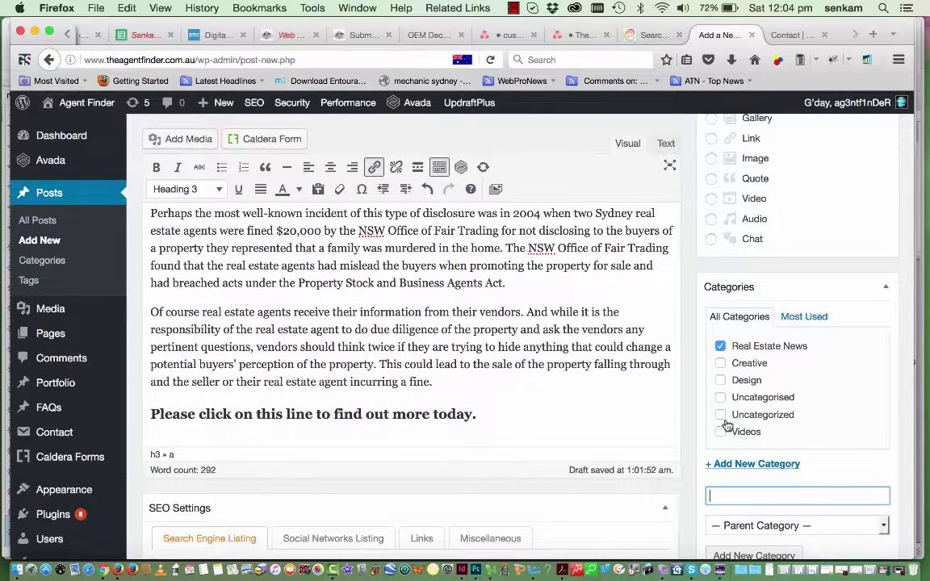
scroll(736, 464, down, 3)
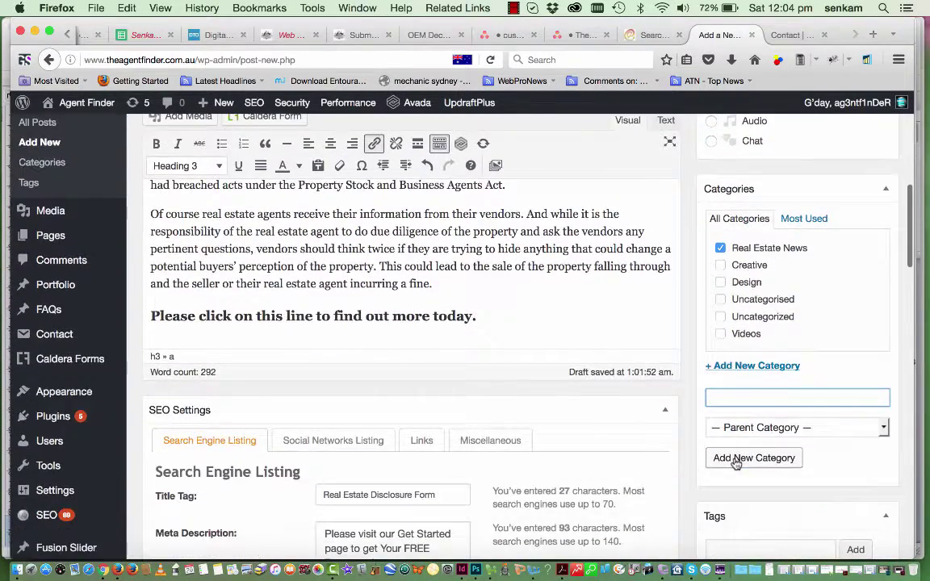
scroll(736, 463, down, 2)
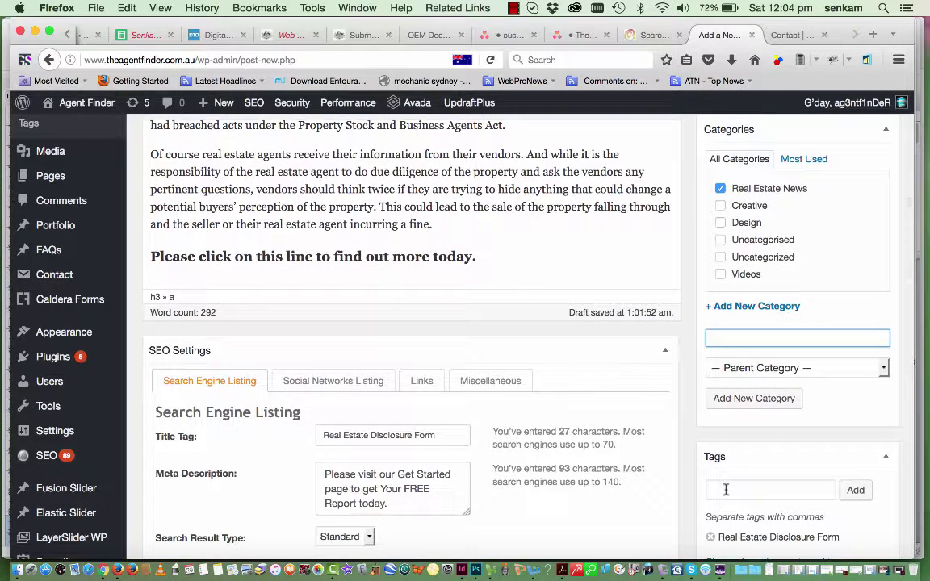
Add the suggested tag 'Real Estate Agent Finder' to the post
click(726, 489)
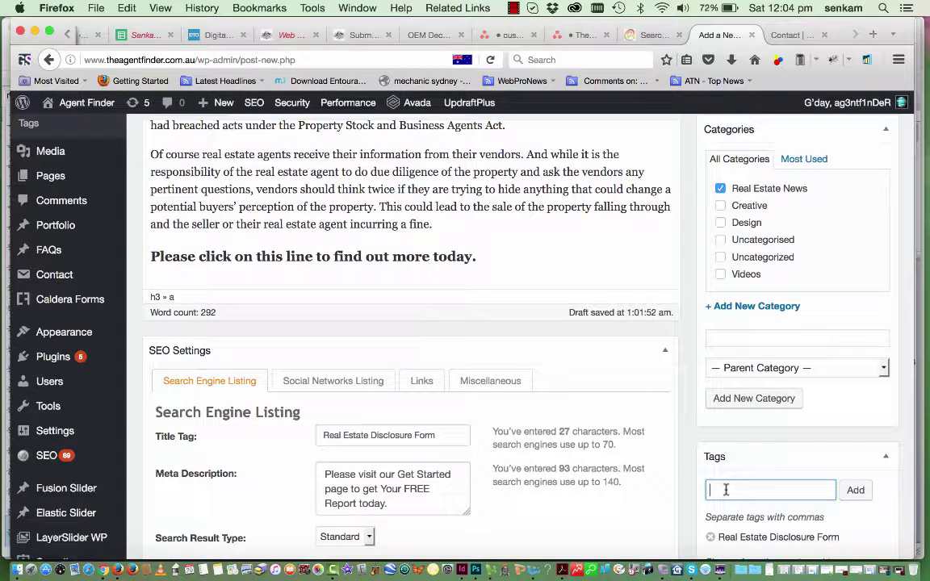
text(REal Estate A)
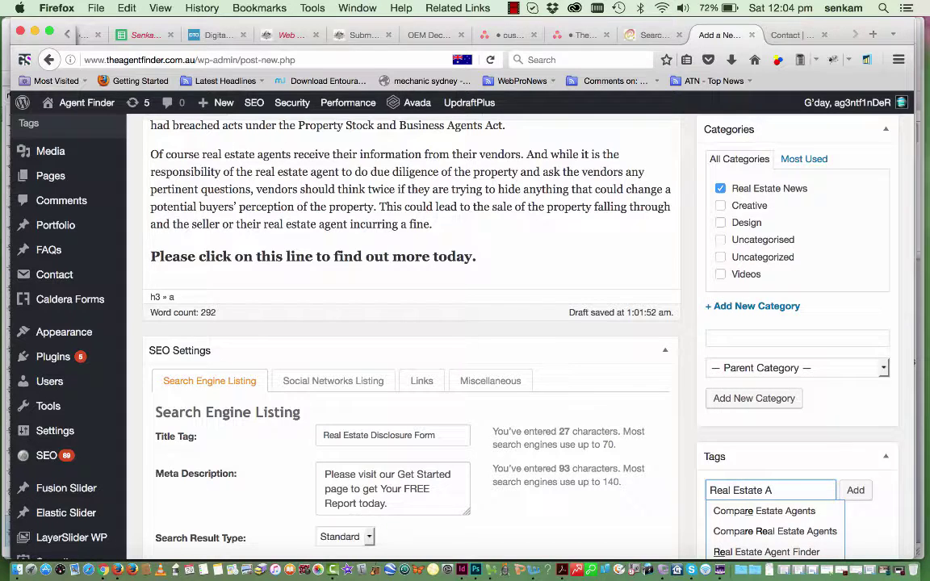
text(getn)
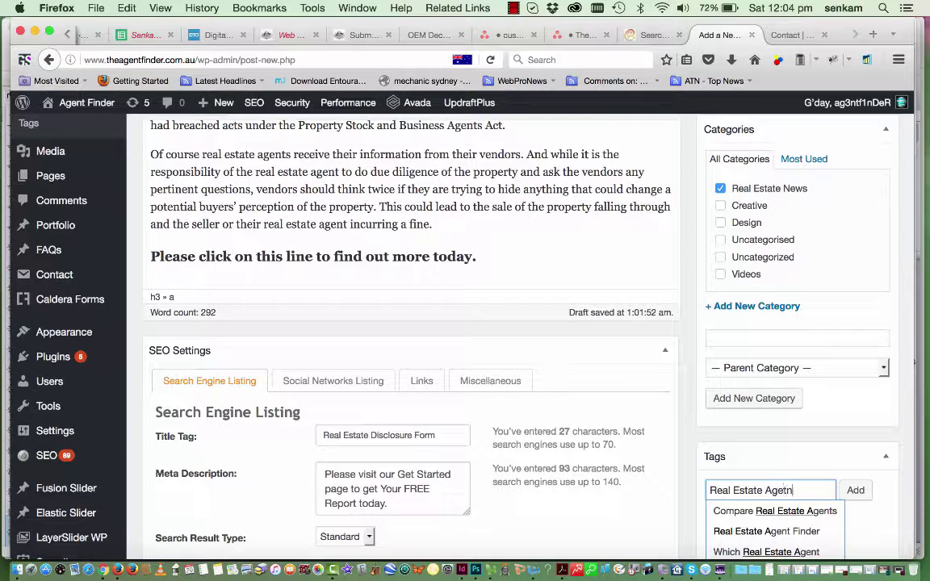
key(BackSpace)
text(nt Find)
click(766, 532)
click(855, 490)
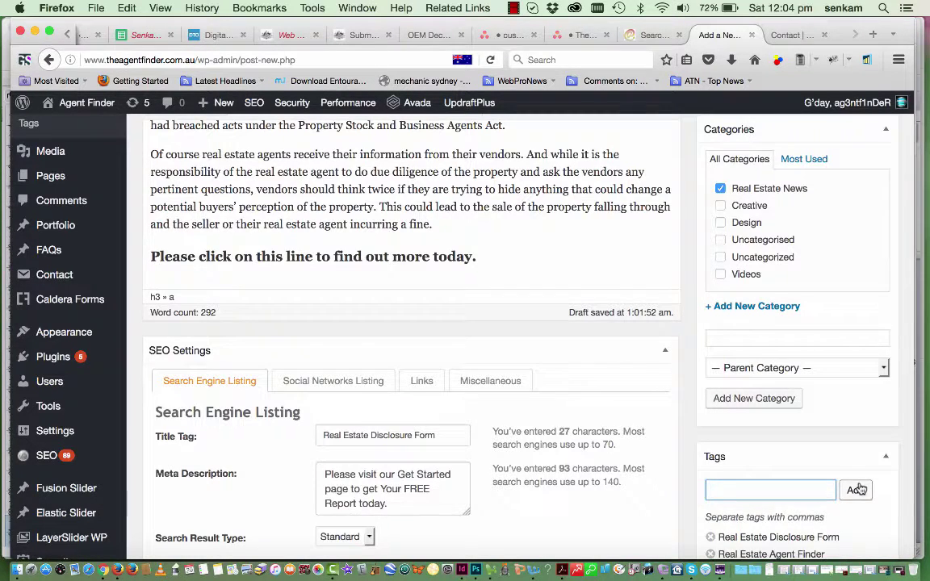
scroll(859, 488, down, 3)
scroll(775, 465, up, 4)
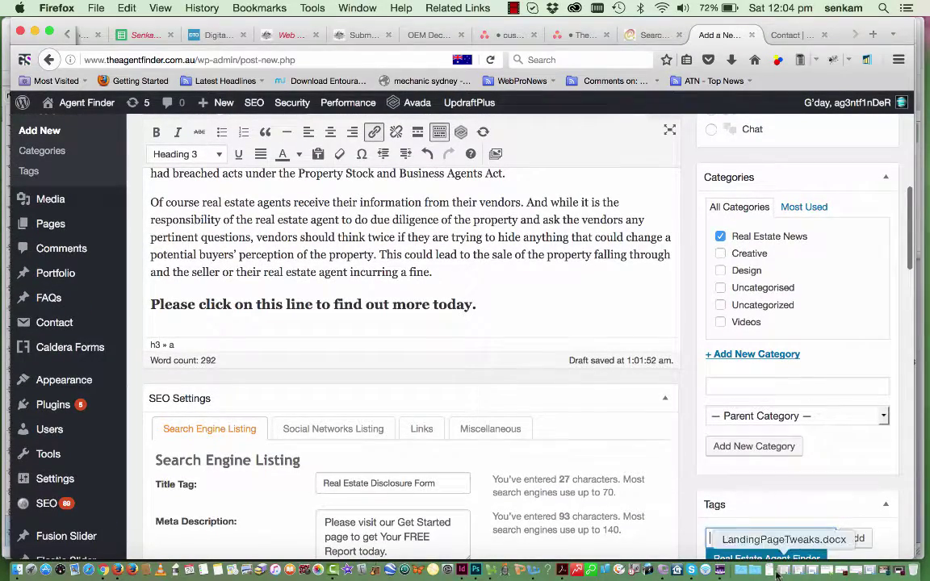
scroll(812, 284, up, 3)
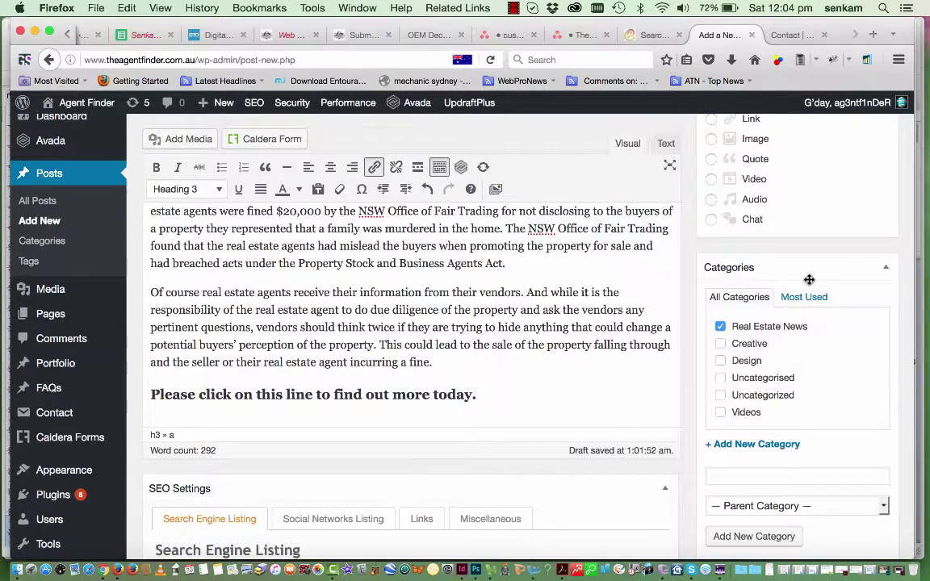
Publish the post from the Publish box and switch to the live site tab
scroll(809, 279, up, 8)
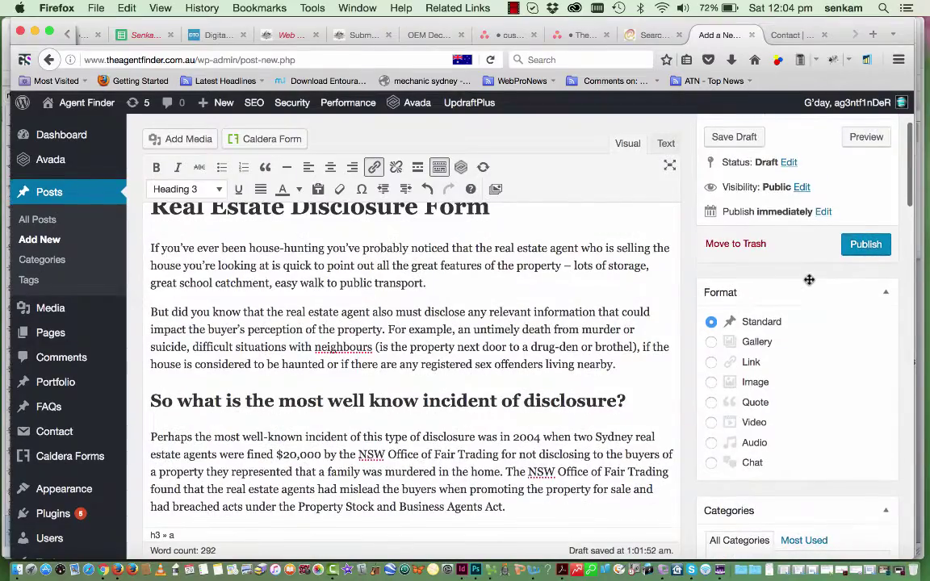
scroll(809, 280, up, 4)
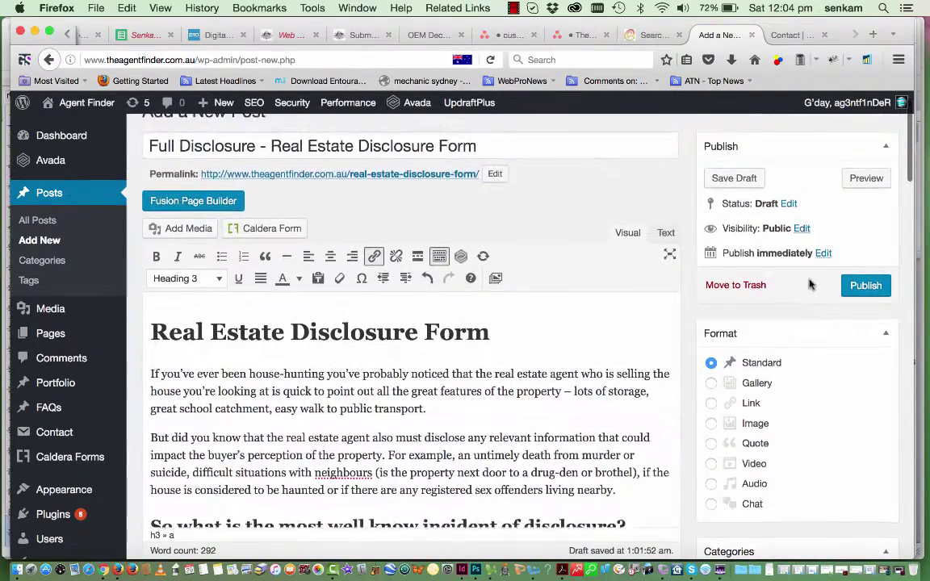
scroll(809, 283, up, 1)
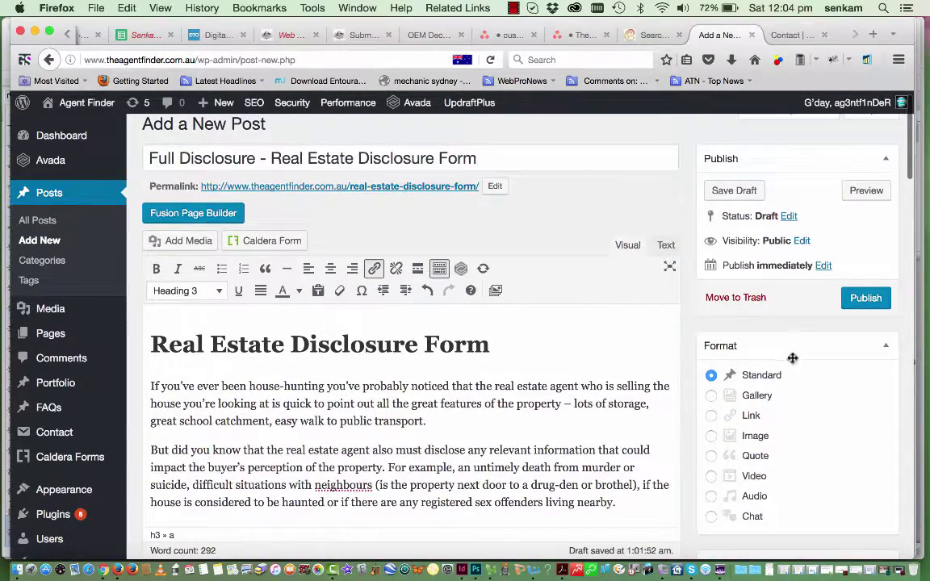
scroll(457, 469, down, 4)
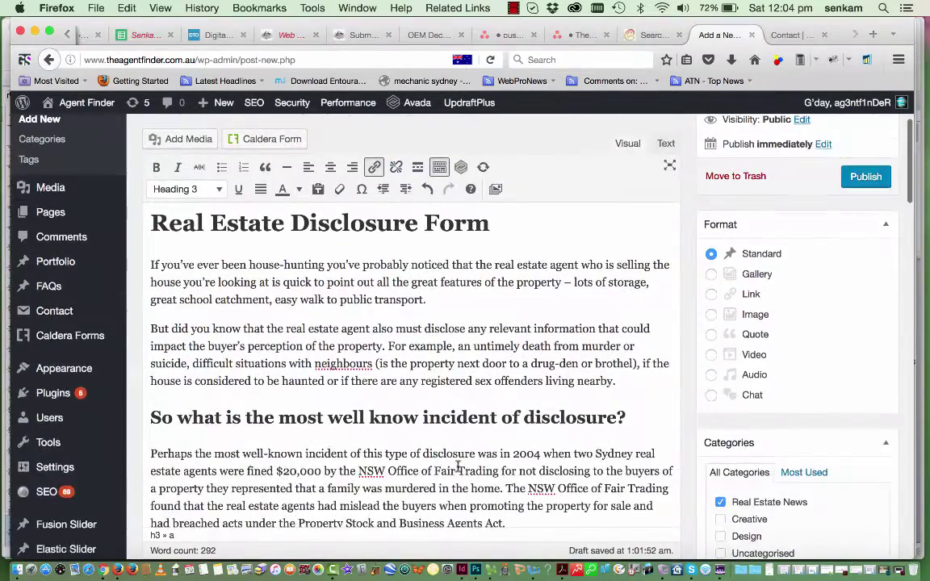
scroll(457, 468, up, 2)
scroll(457, 466, up, 2)
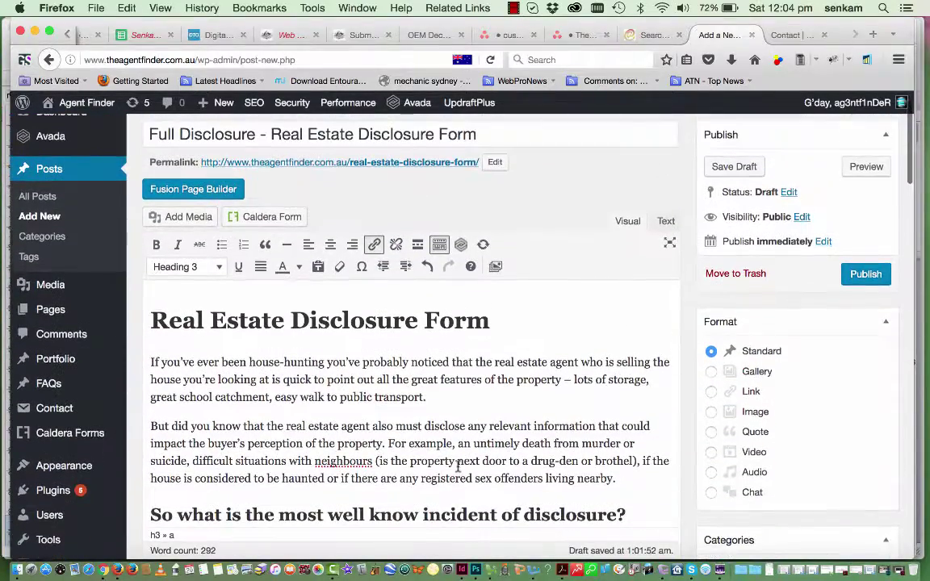
click(864, 275)
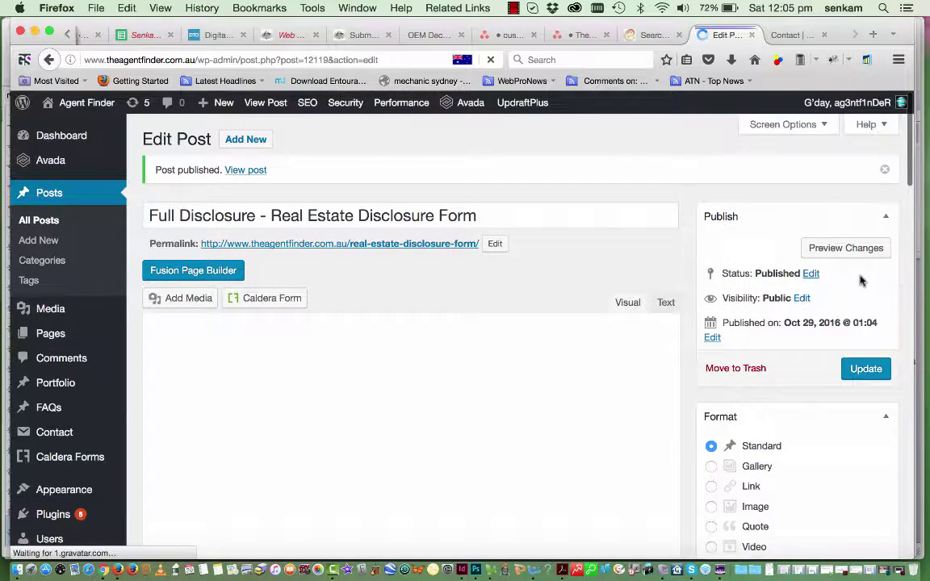
click(790, 35)
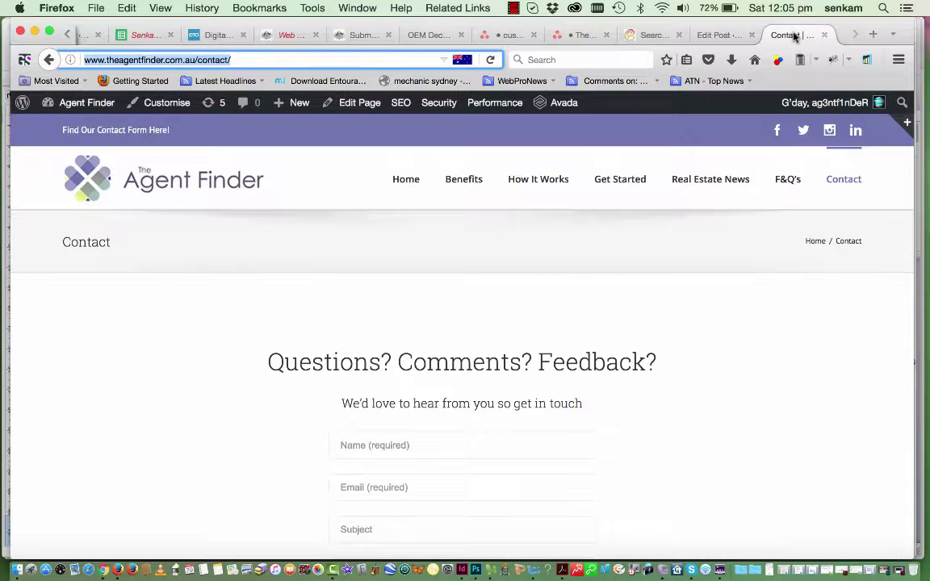
Open Real Estate News from the site navigation and scroll through its post list
click(716, 185)
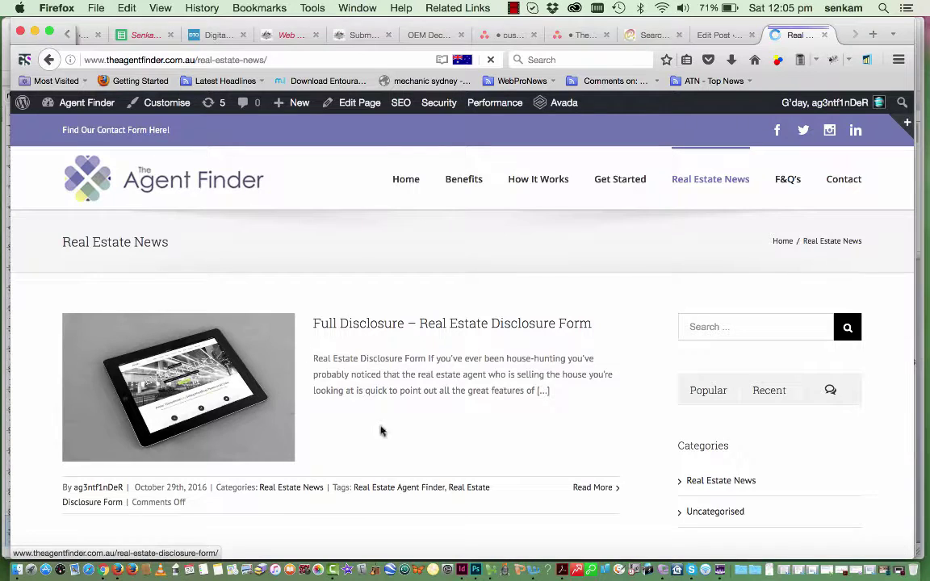
scroll(427, 387, down, 2)
scroll(427, 386, down, 3)
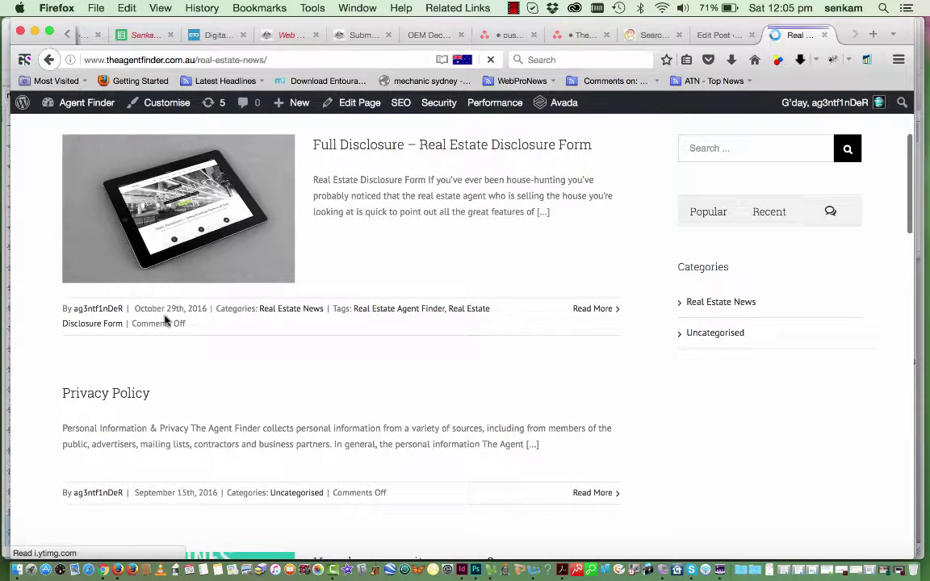
scroll(266, 346, down, 3)
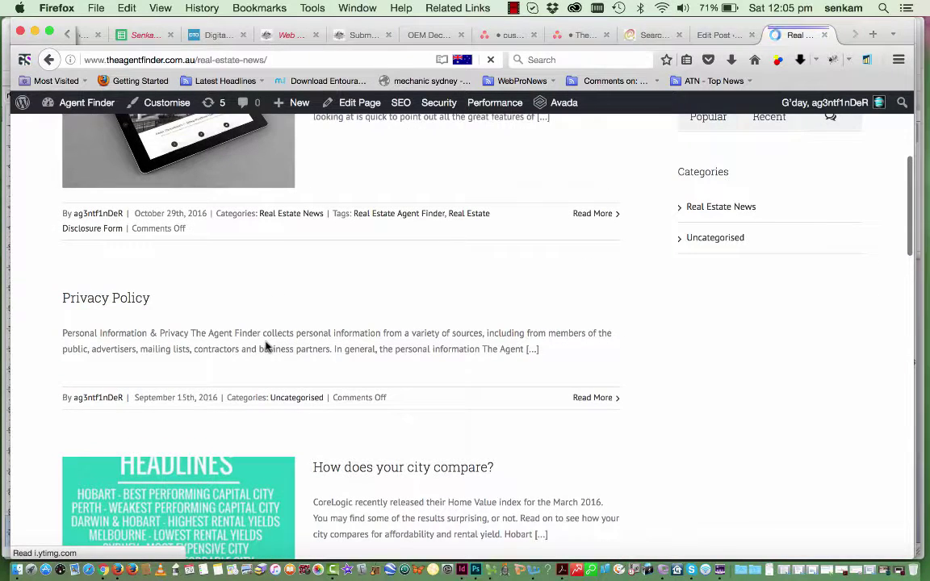
scroll(265, 347, down, 2)
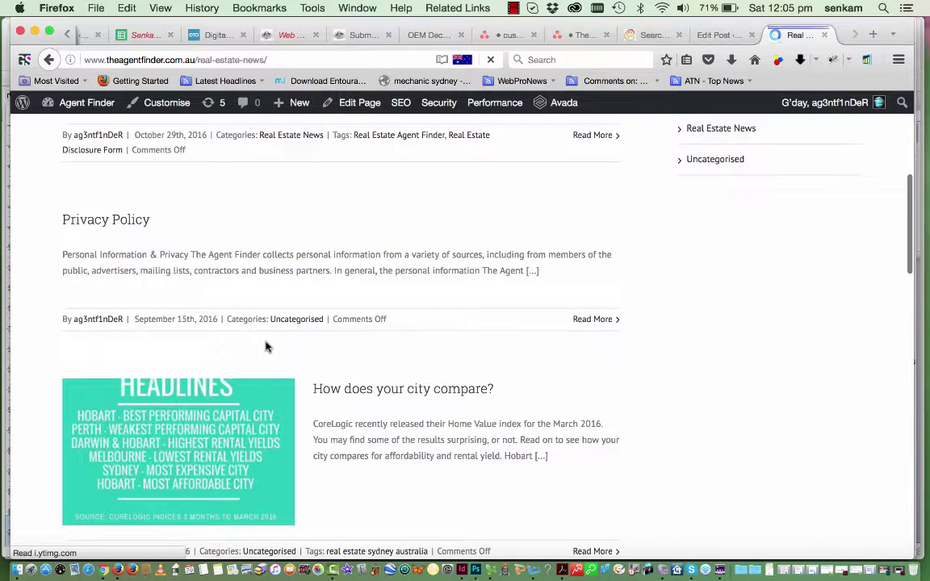
scroll(265, 347, down, 4)
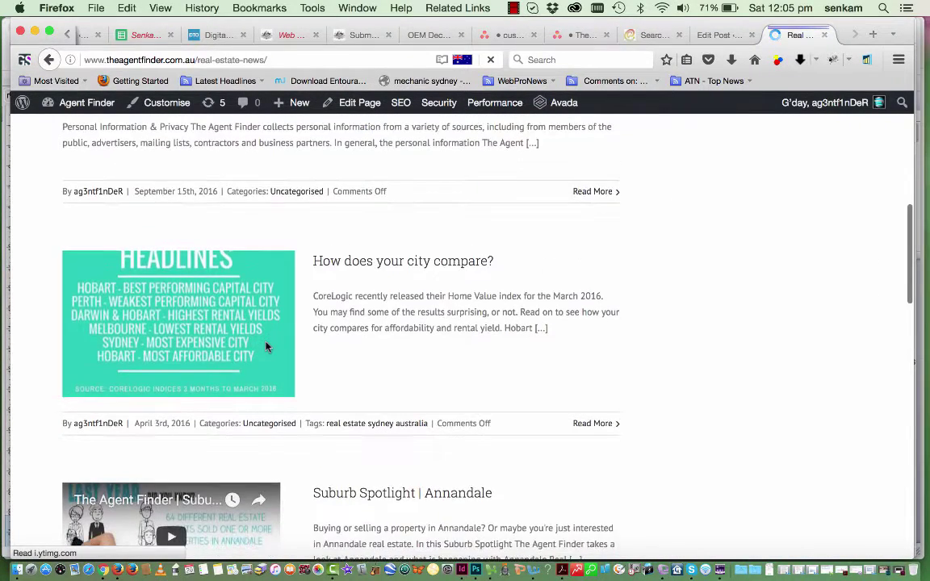
scroll(266, 346, down, 3)
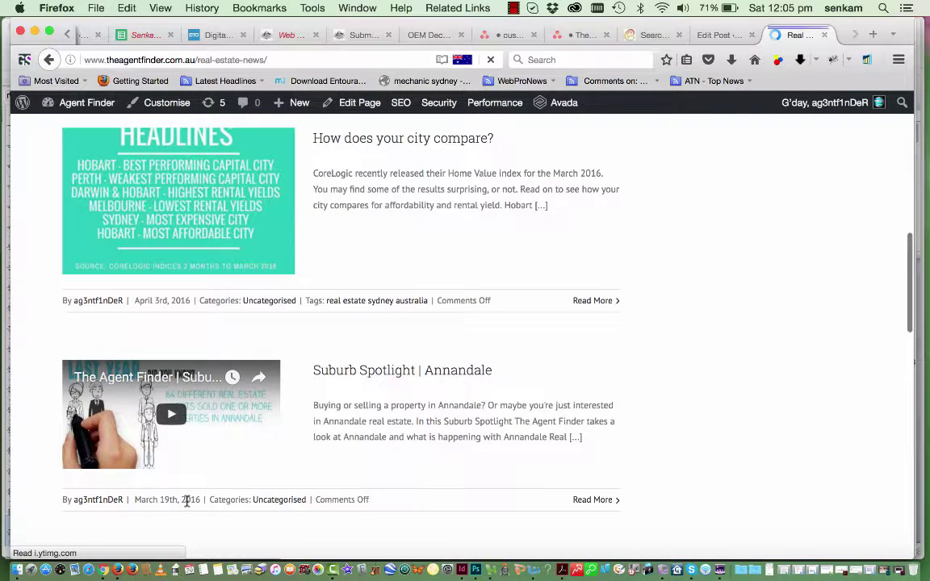
scroll(187, 318, up, 3)
scroll(187, 321, up, 1)
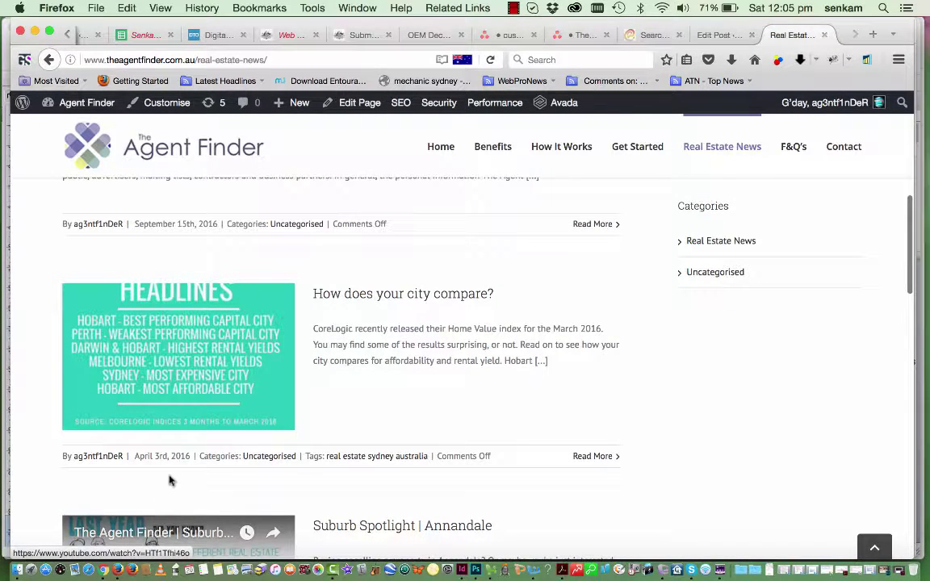
scroll(486, 322, up, 6)
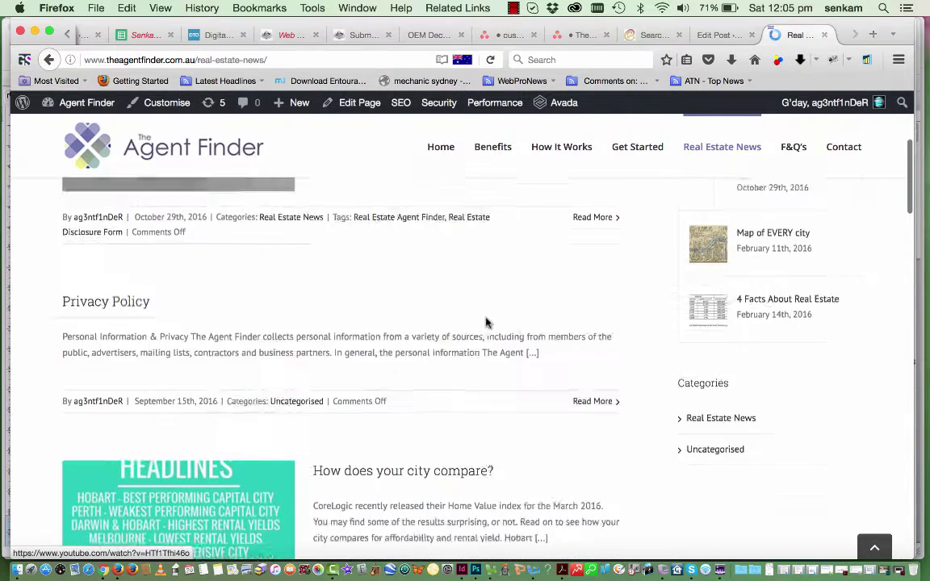
scroll(486, 322, up, 4)
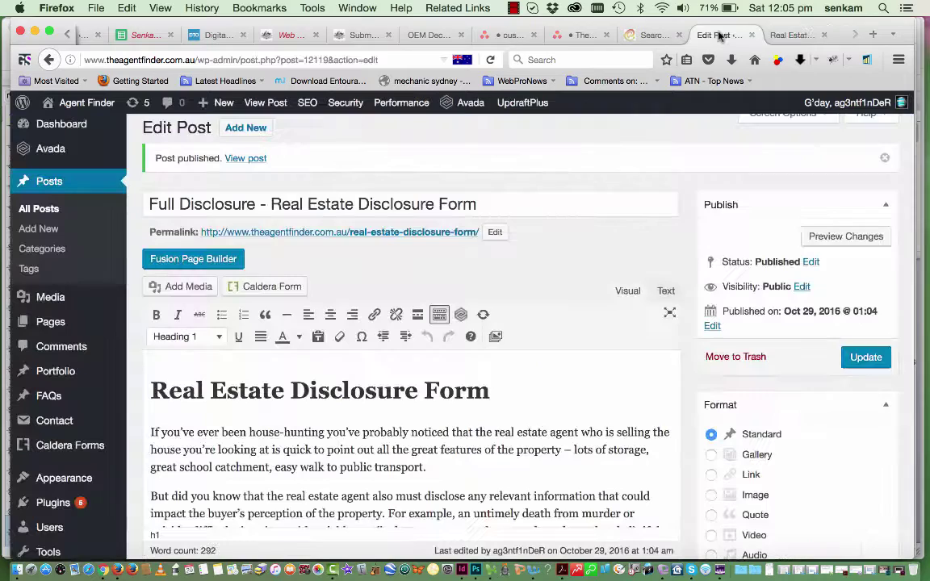
Change the publish date to May 20, 2016, update the post, and return to Real Estate News
click(717, 34)
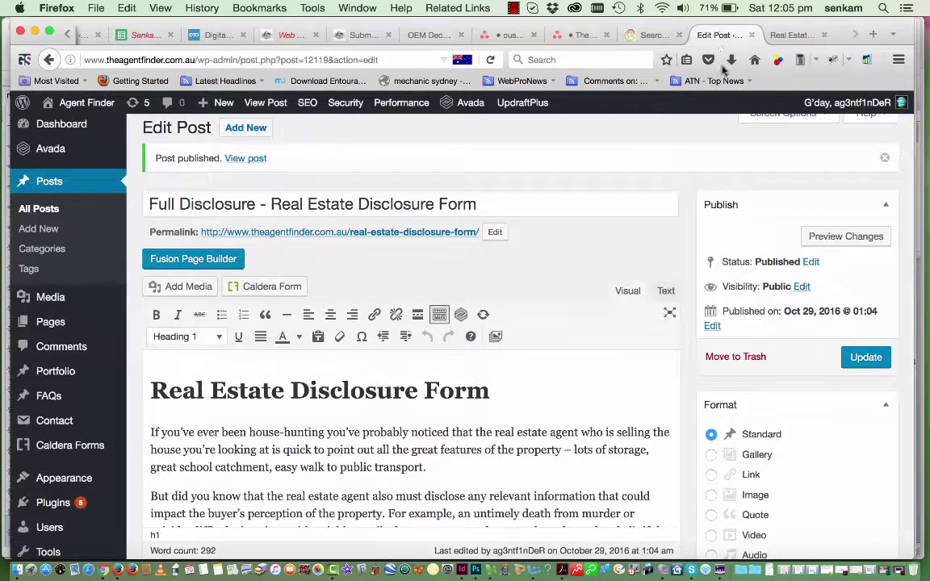
click(712, 326)
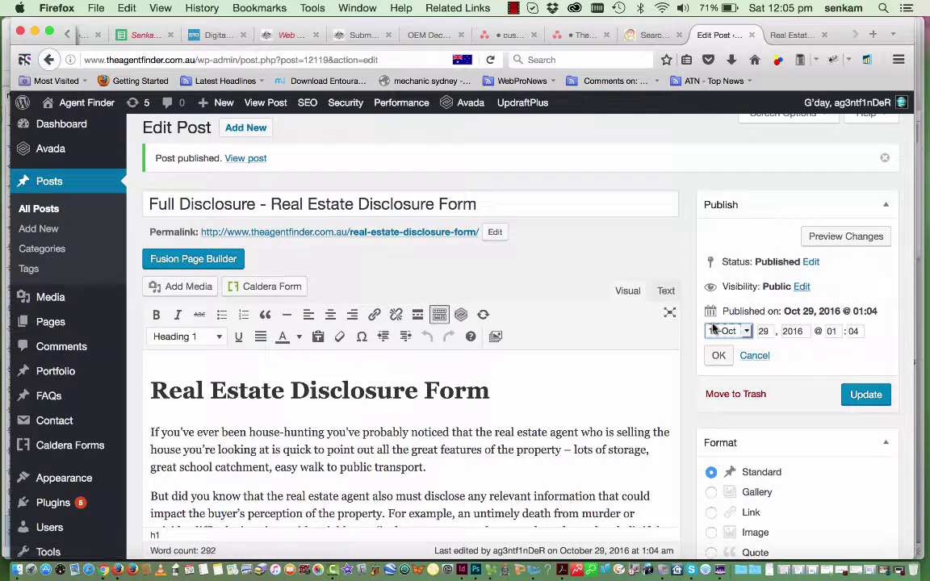
click(745, 332)
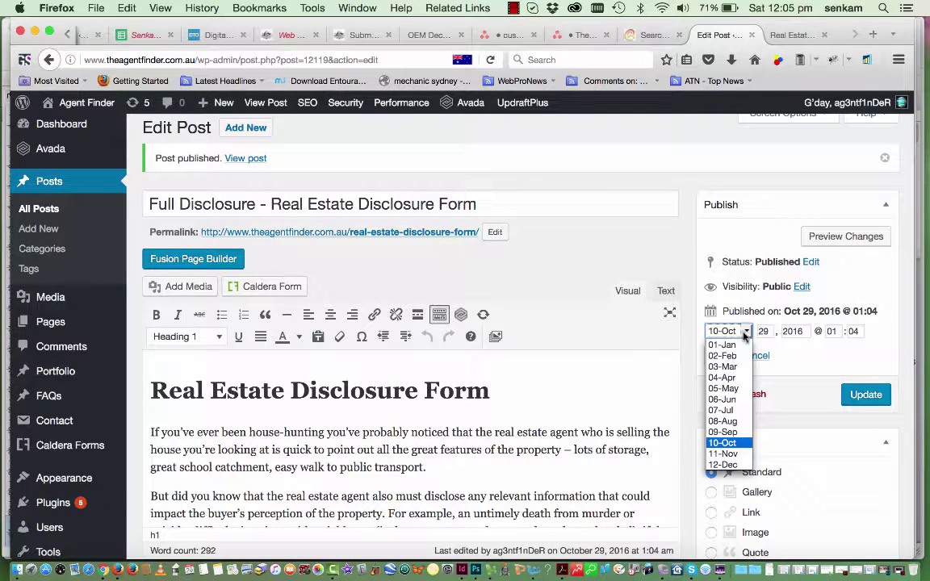
click(726, 388)
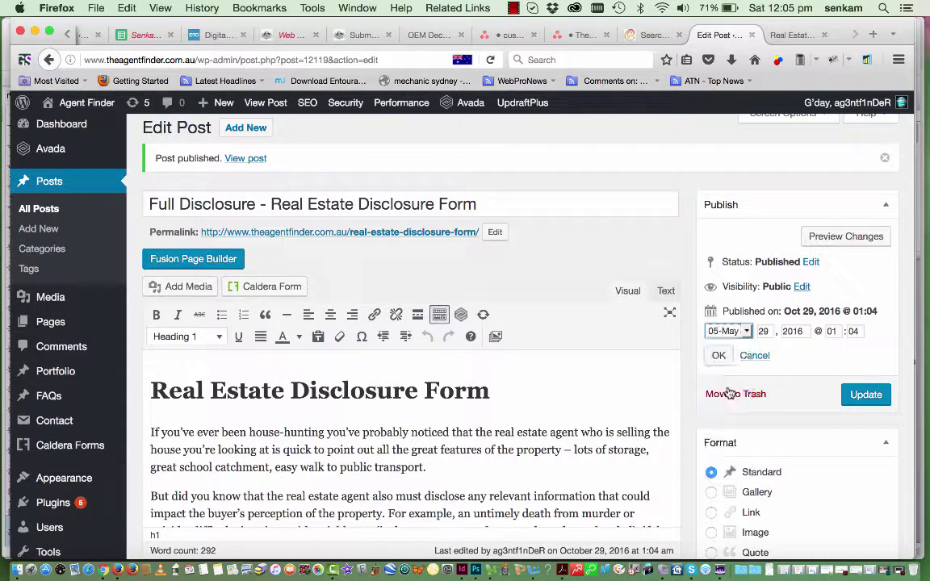
double_click(767, 332)
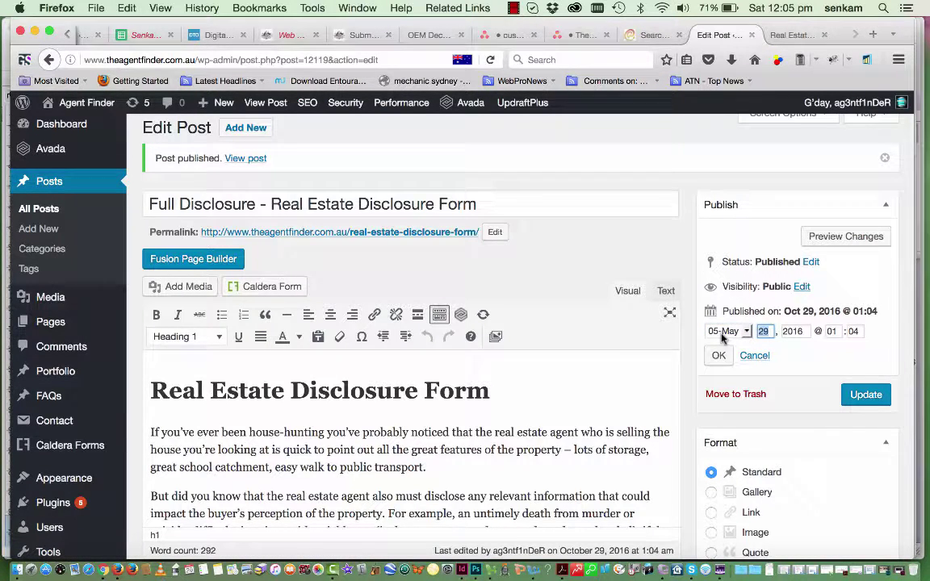
text(20)
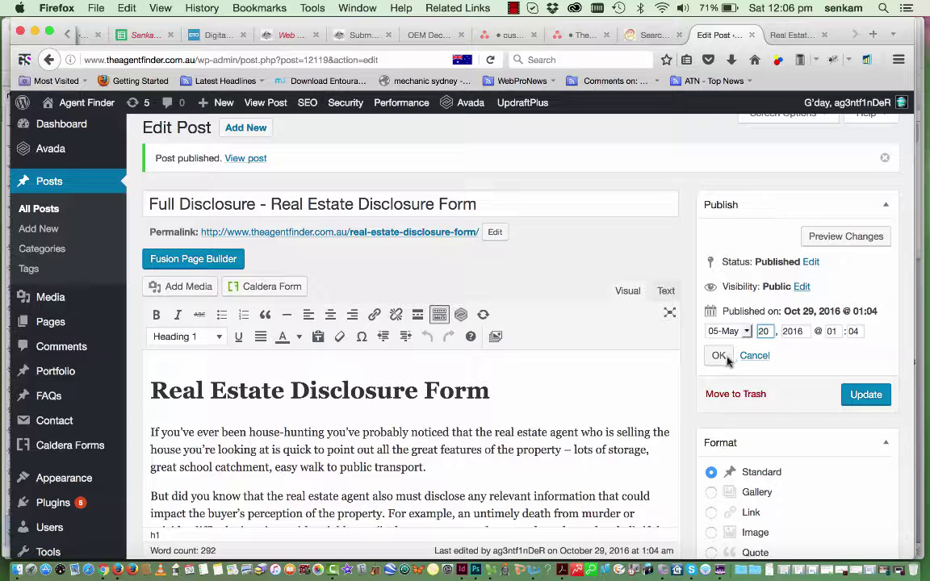
click(718, 356)
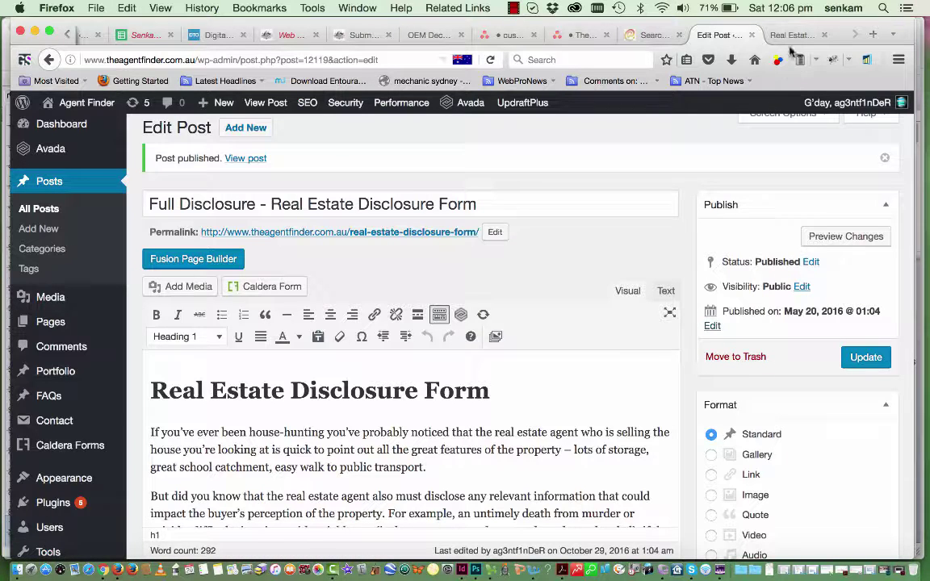
click(861, 357)
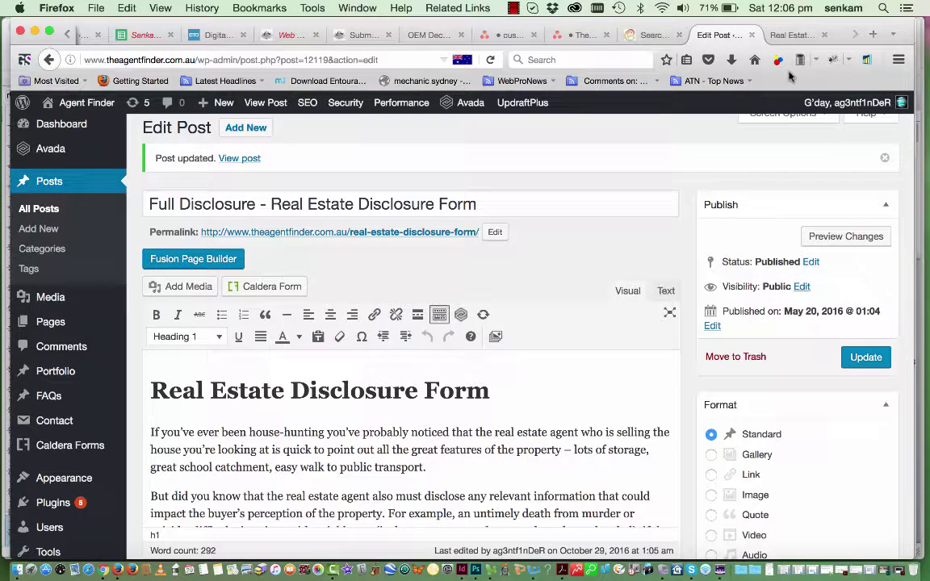
click(792, 37)
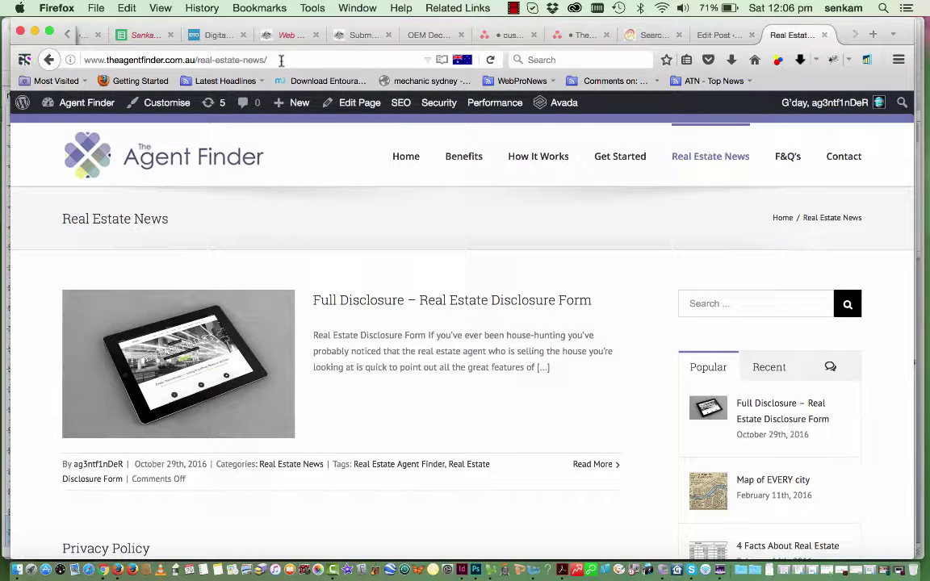
Reload Real Estate News, confirm the post is dated May 20th, 2016, and preview its featured image
key(super+r)
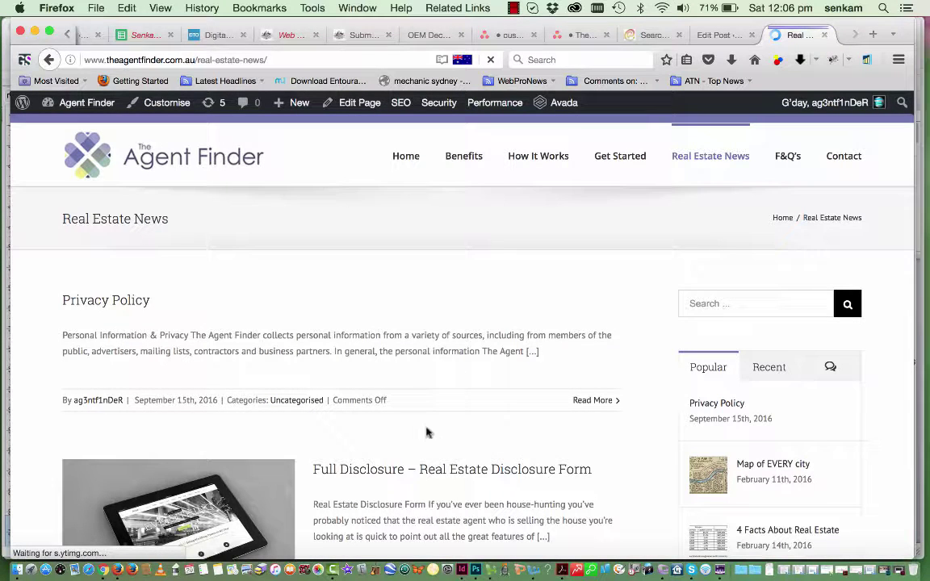
scroll(421, 460, down, 2)
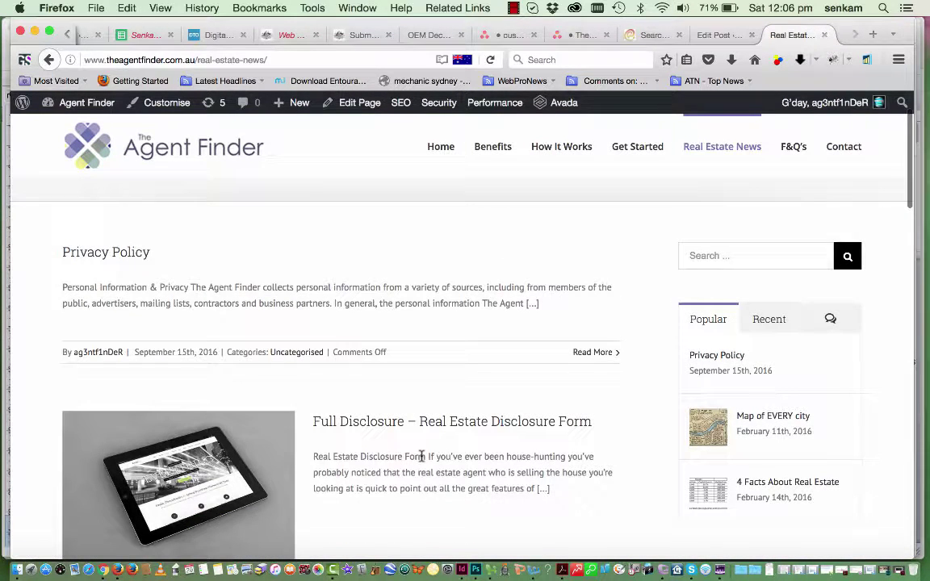
scroll(421, 457, down, 1)
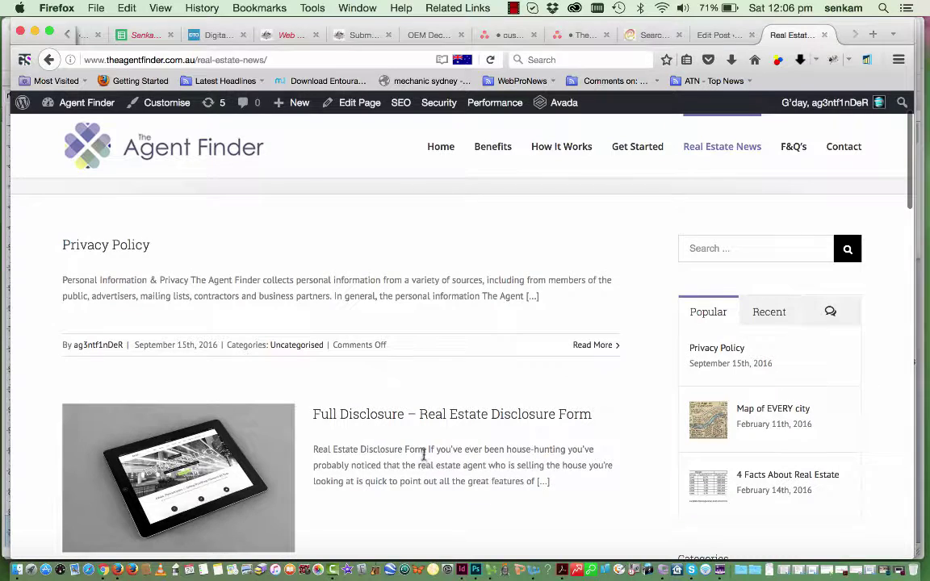
scroll(387, 491, down, 2)
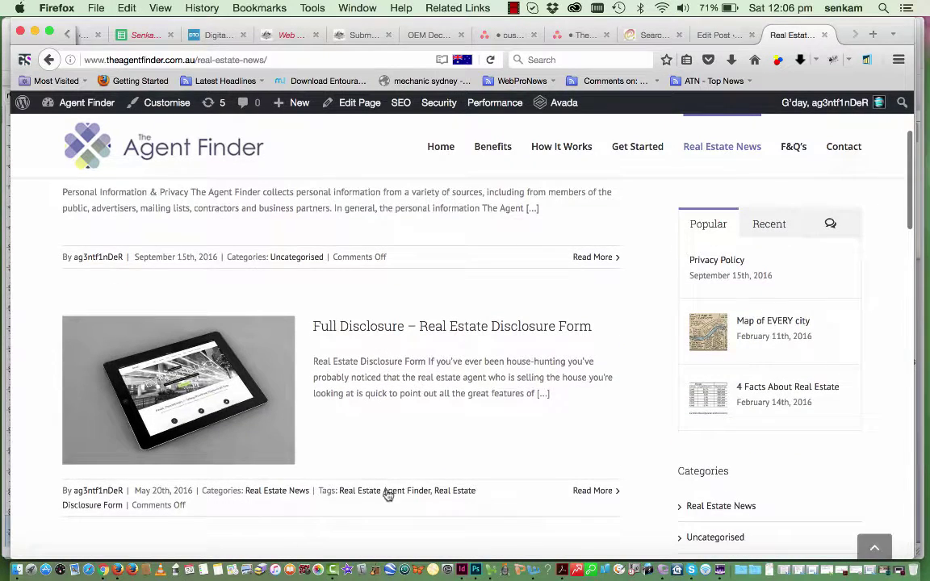
click(388, 495)
scroll(387, 494, down, 2)
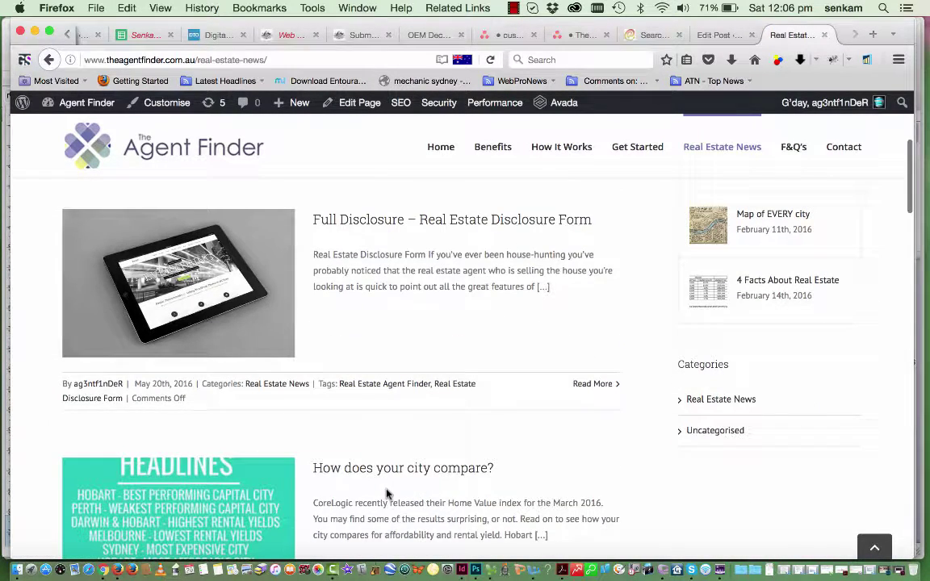
scroll(385, 315, down, 3)
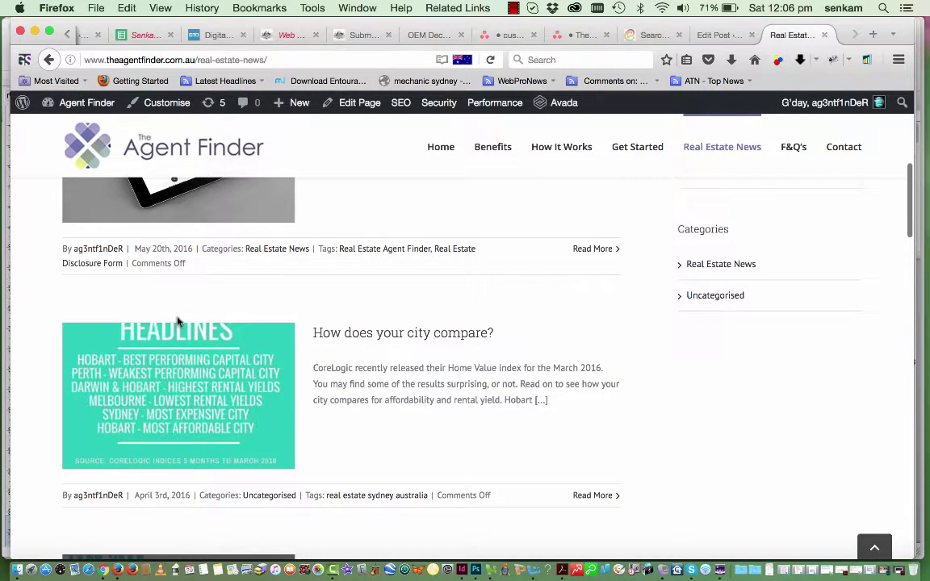
scroll(178, 267, up, 4)
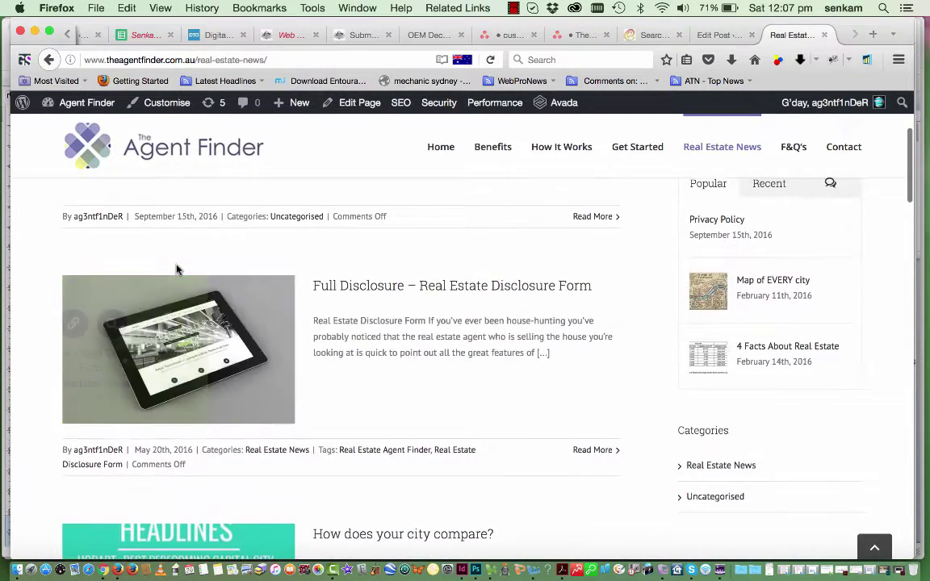
scroll(177, 269, up, 1)
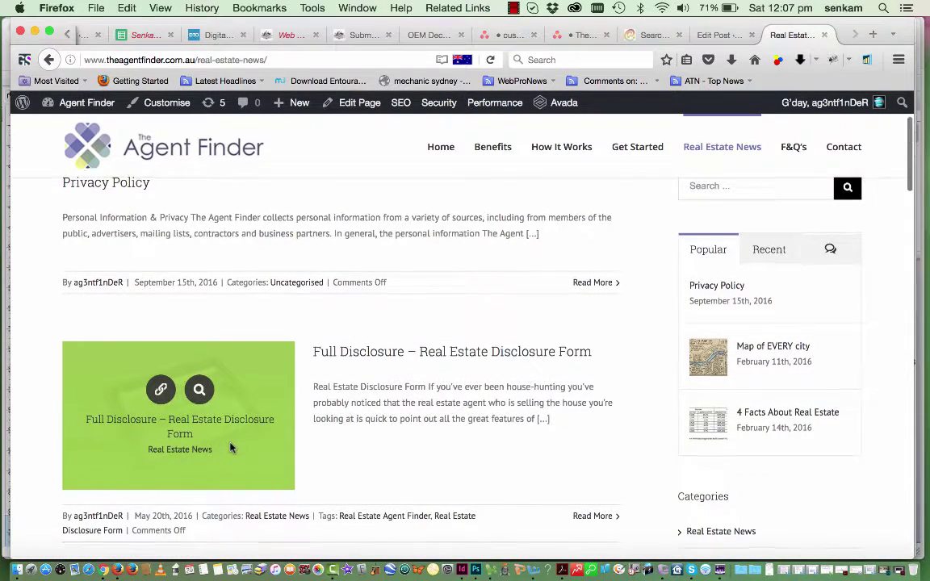
scroll(207, 456, down, 3)
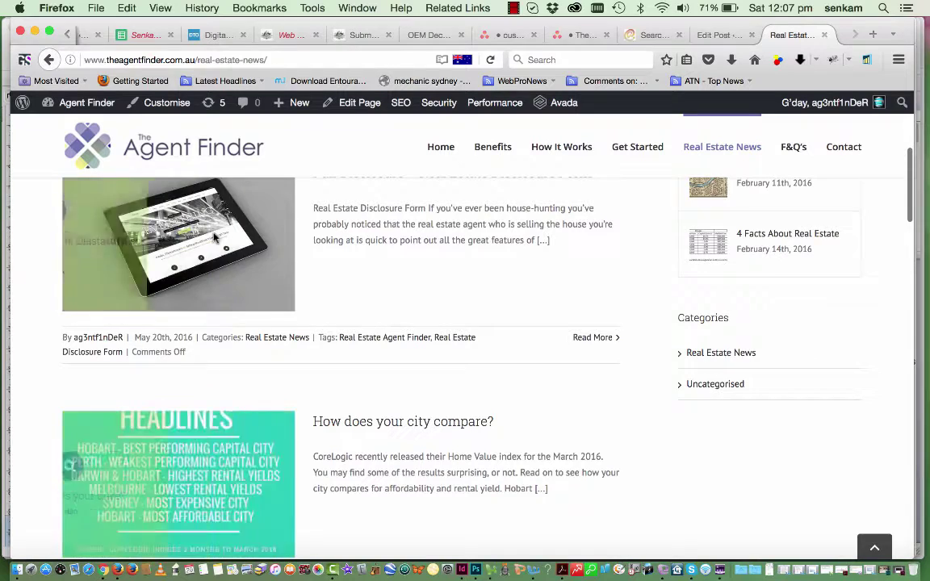
scroll(192, 208, up, 2)
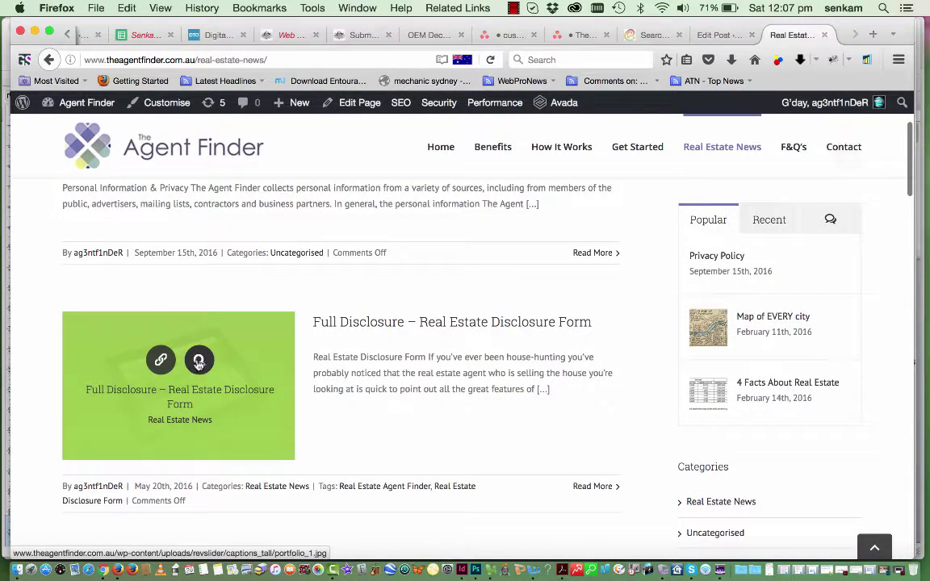
click(196, 367)
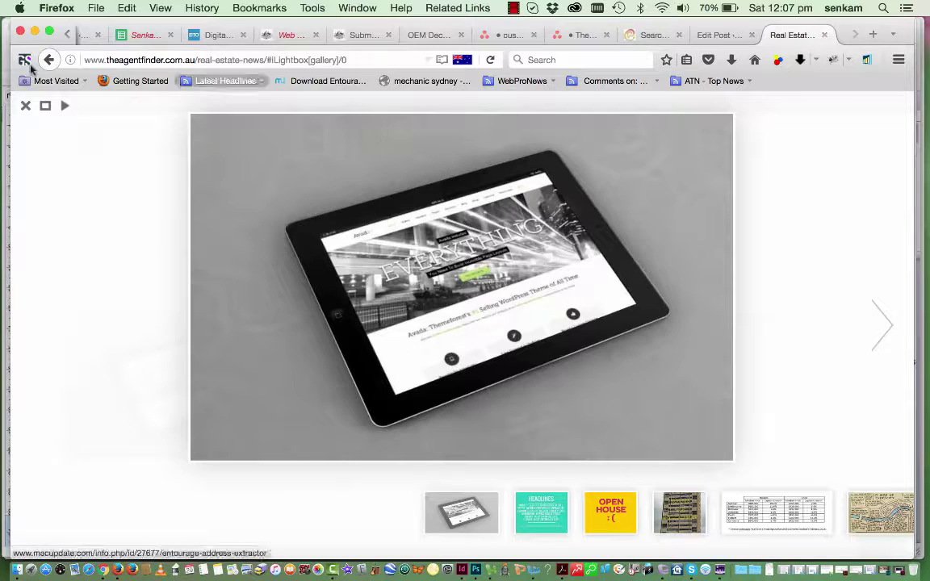
click(25, 105)
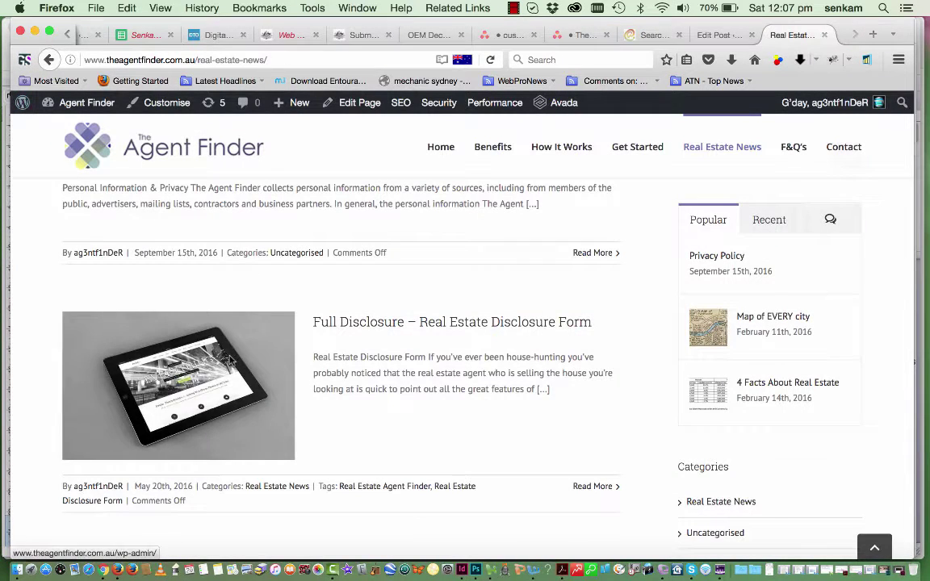
Open the Full Disclosure post page and return to its Edit Post screen
click(160, 362)
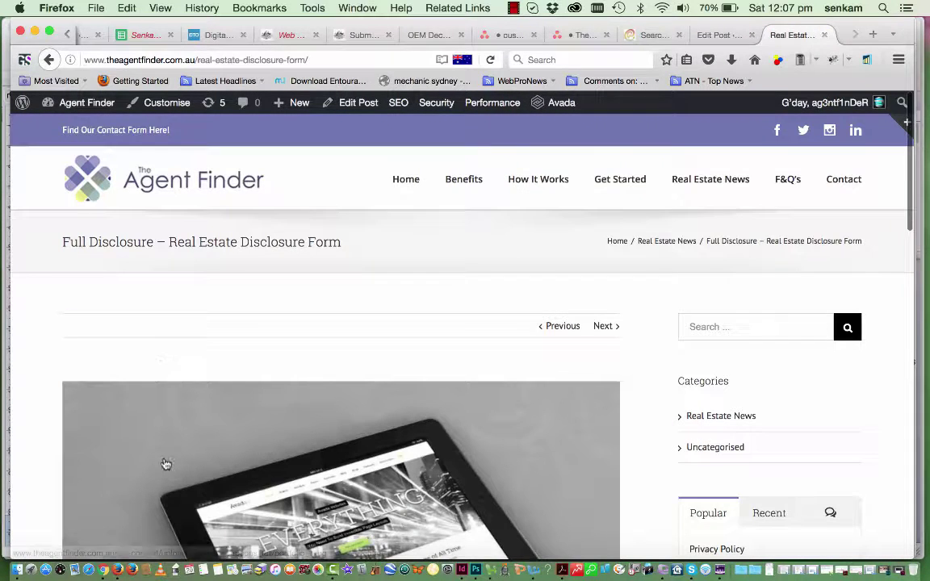
scroll(162, 404, down, 5)
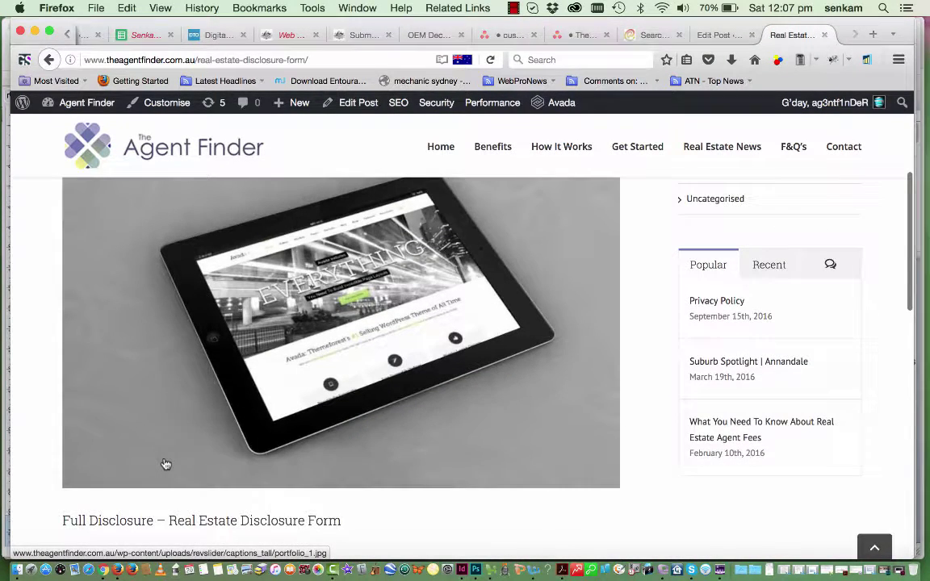
scroll(164, 463, down, 5)
scroll(165, 464, down, 15)
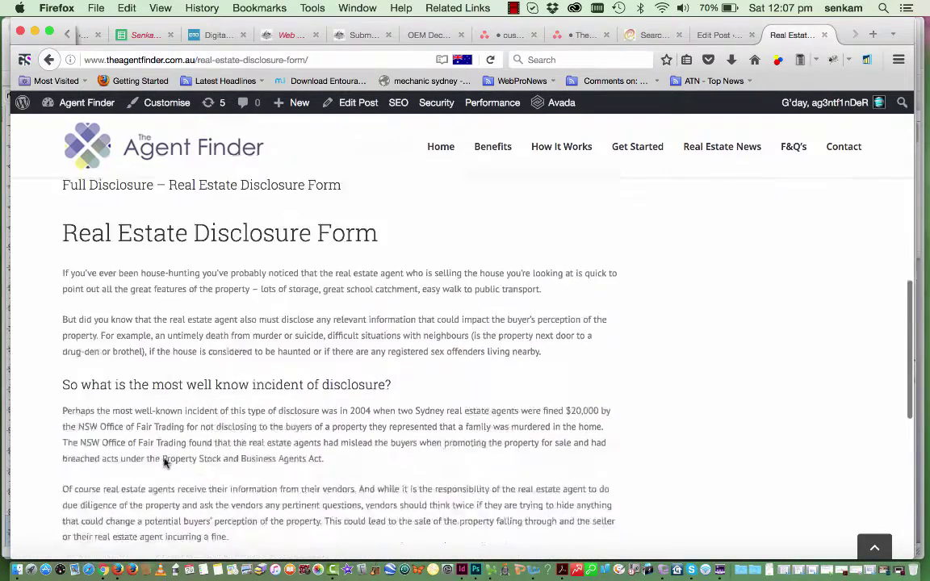
scroll(165, 462, up, 20)
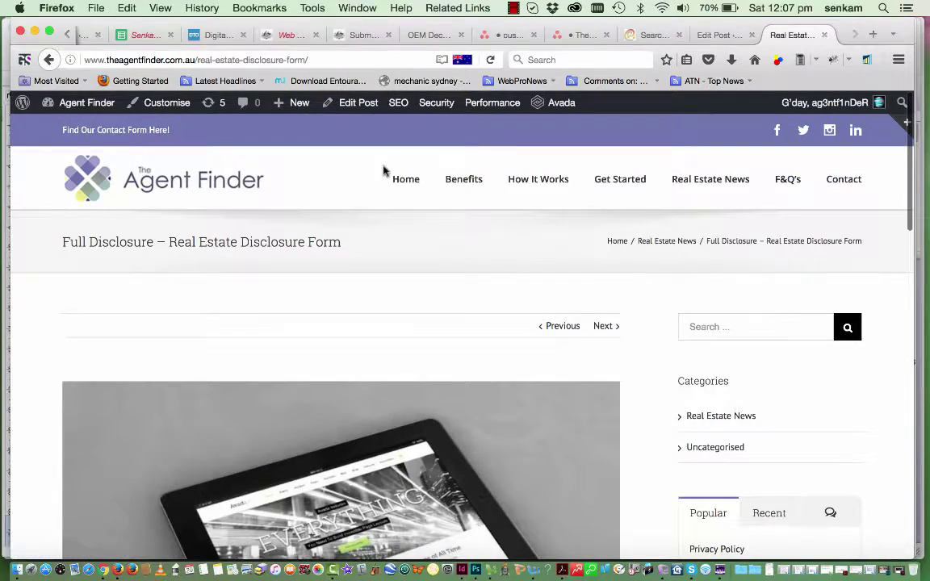
click(355, 103)
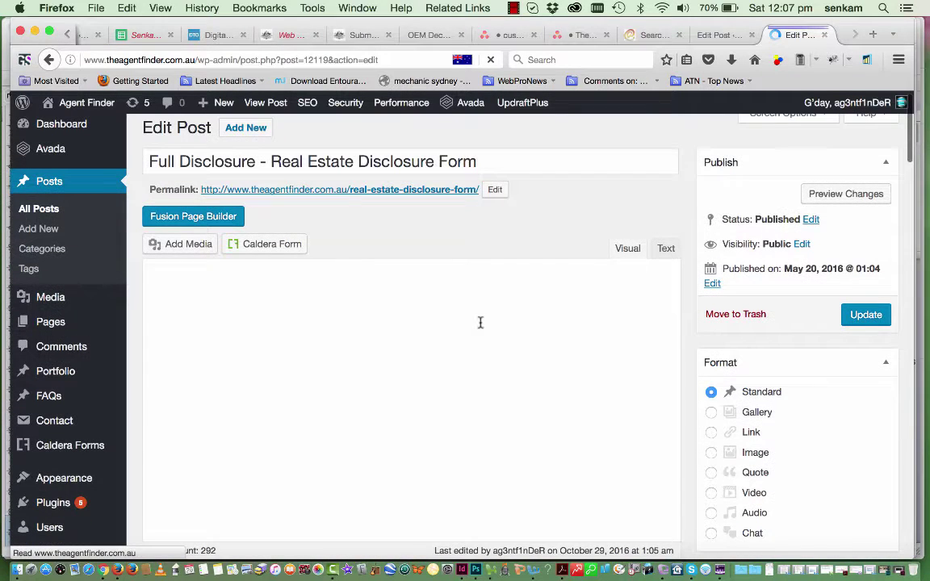
Upload the galah photo 13735145…o.jpg from the Desktop to the media library without inserting it
click(186, 245)
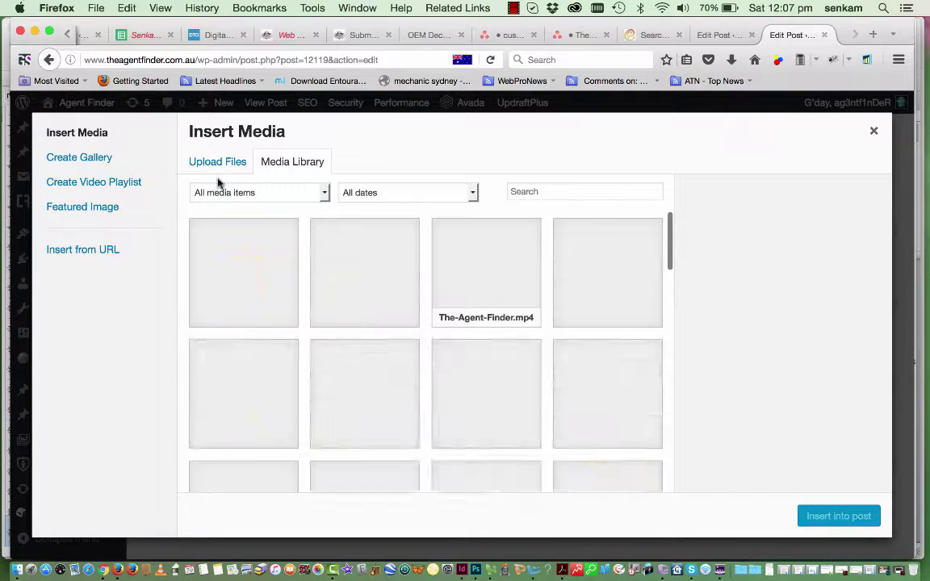
click(222, 170)
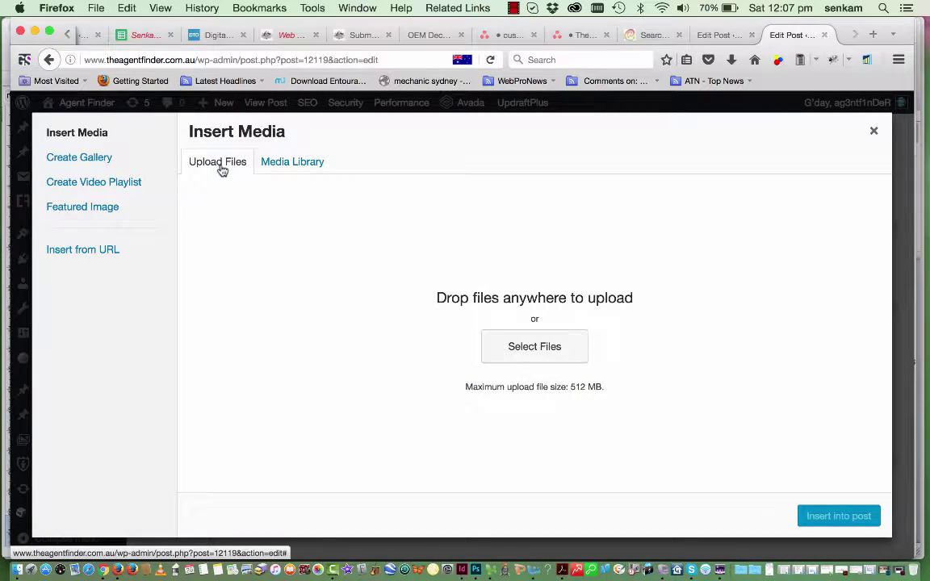
click(528, 359)
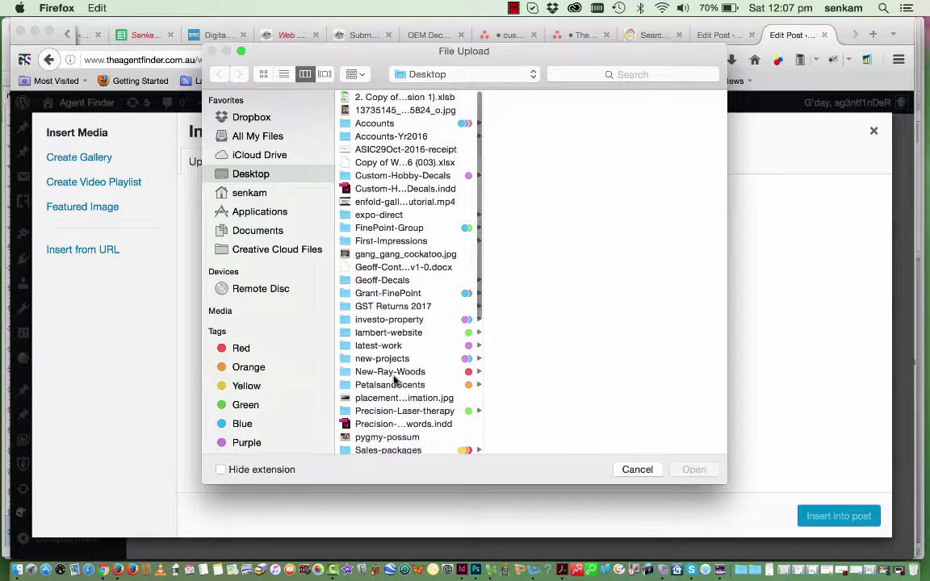
scroll(375, 418, down, 5)
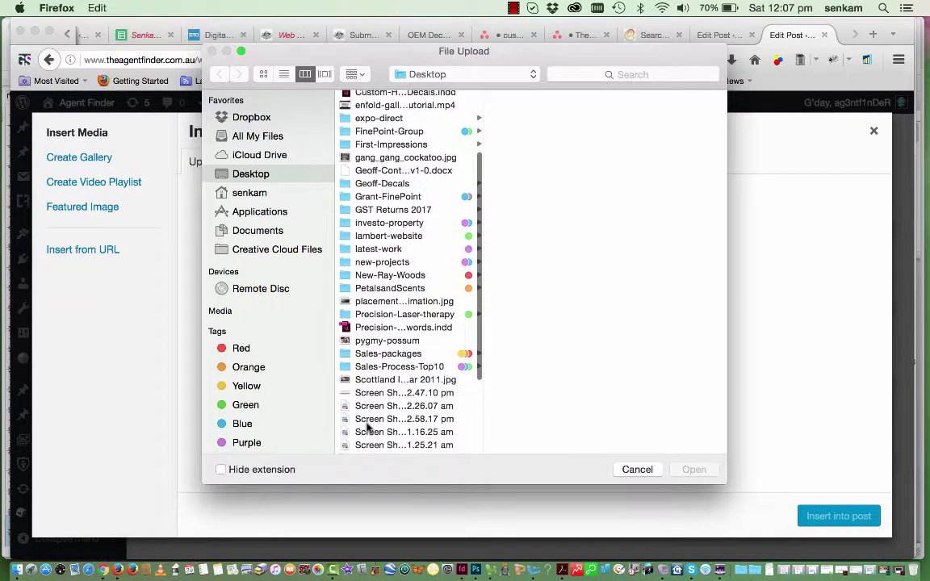
scroll(366, 426, down, 5)
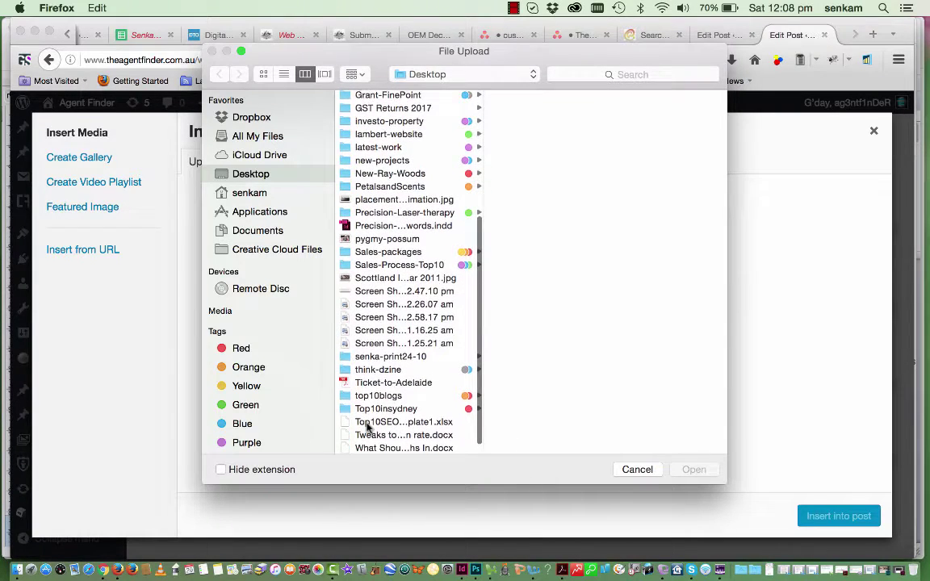
scroll(366, 425, up, 10)
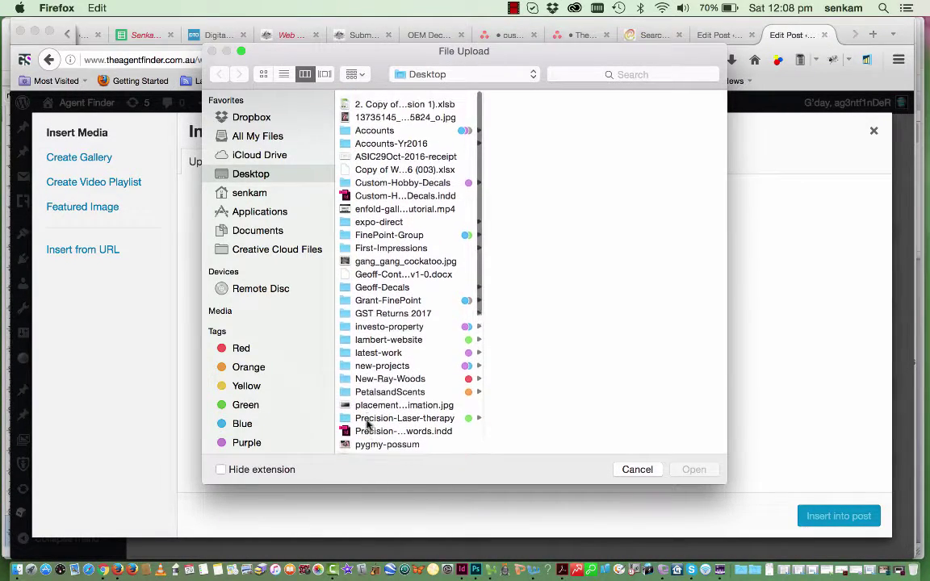
click(384, 112)
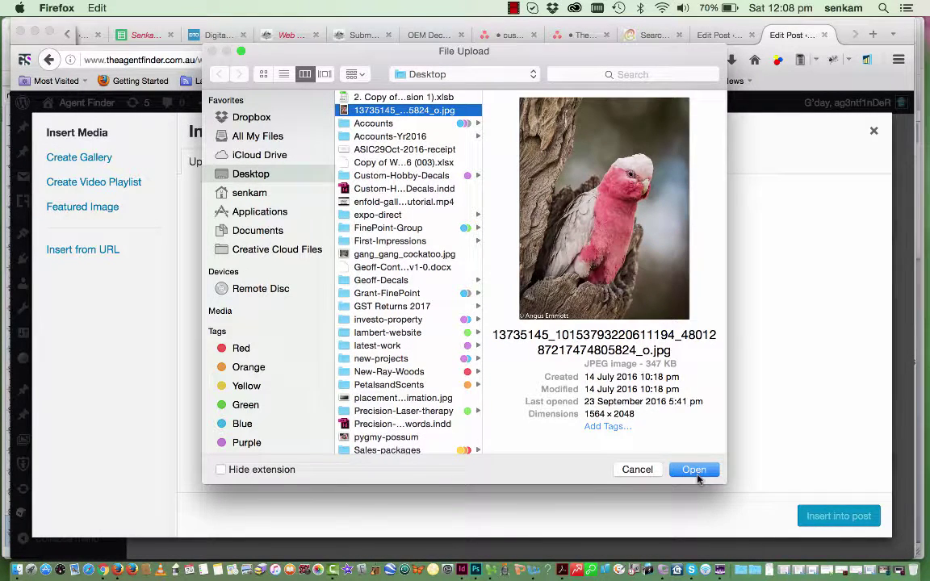
click(695, 470)
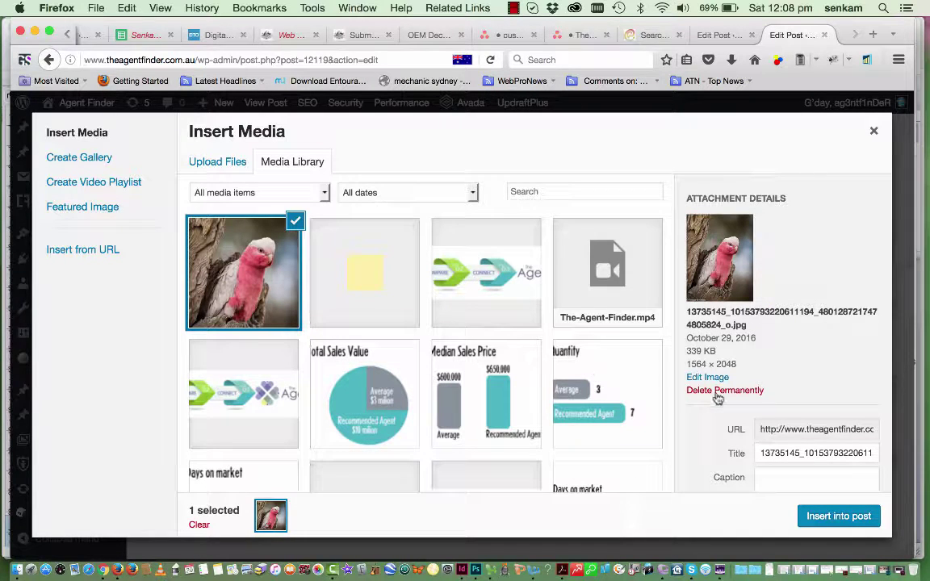
scroll(717, 397, down, 5)
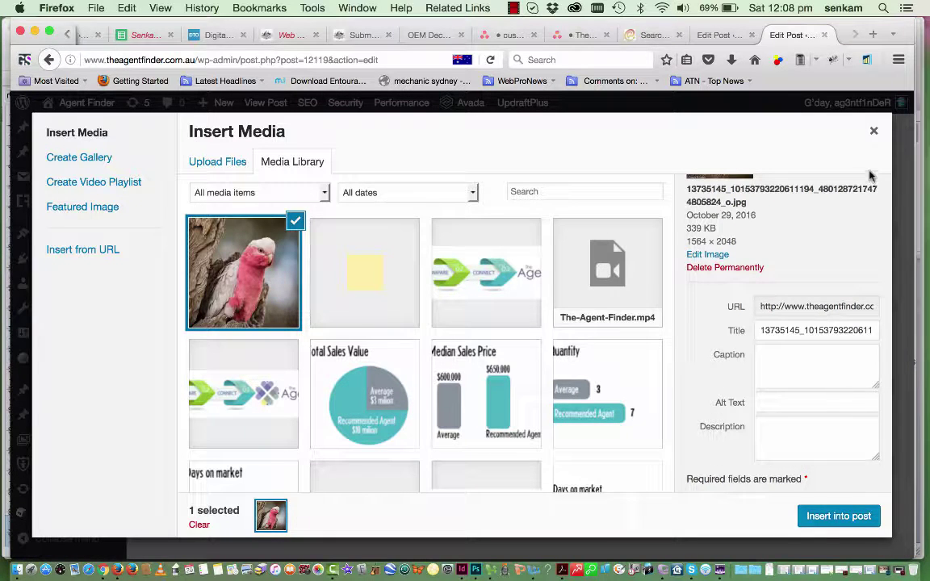
click(874, 133)
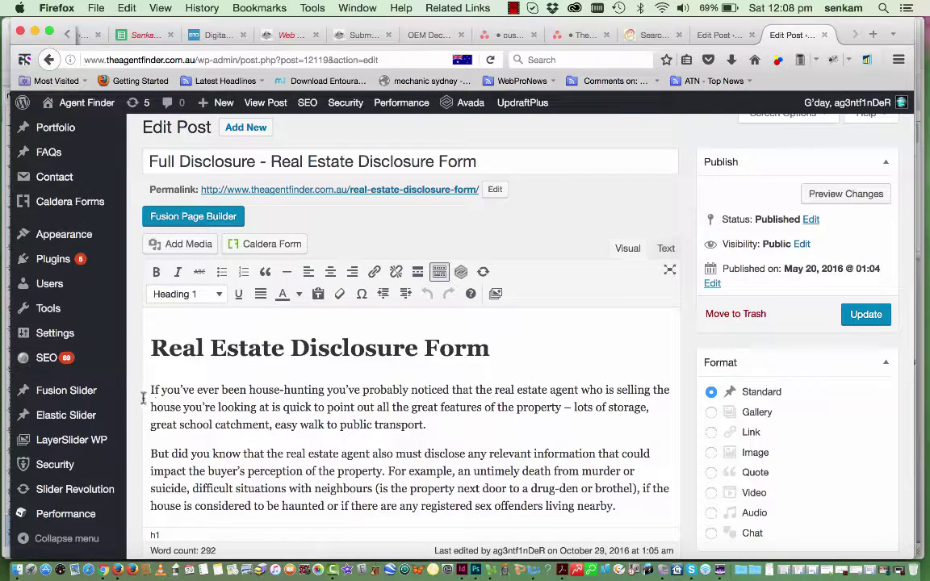
Insert the galah photo before the first paragraph, just below the Real Estate Disclosure Form heading
click(143, 394)
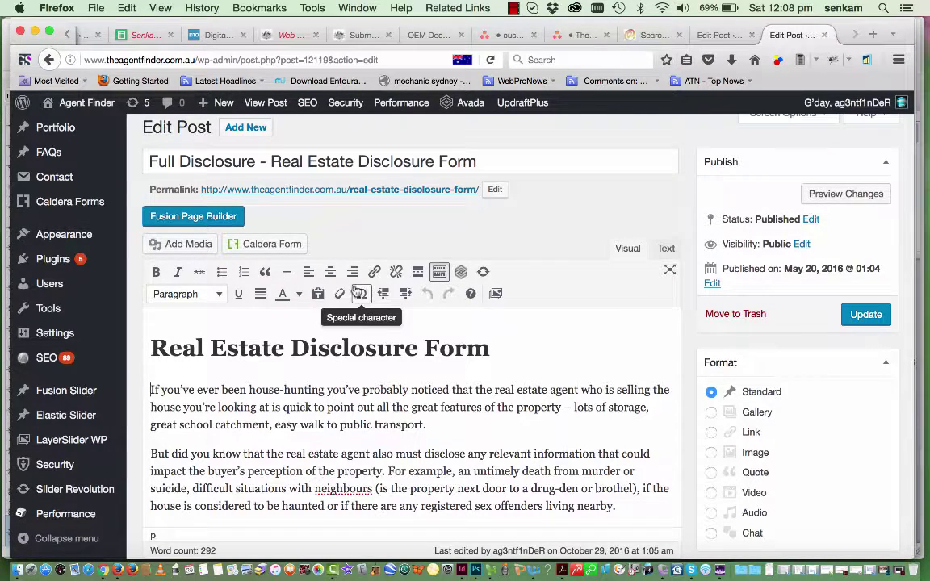
click(200, 253)
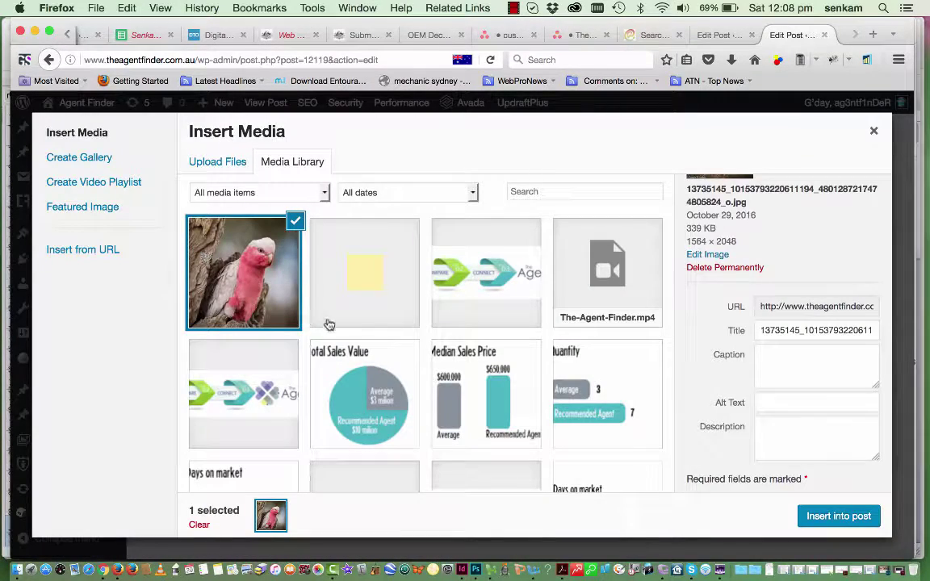
click(824, 521)
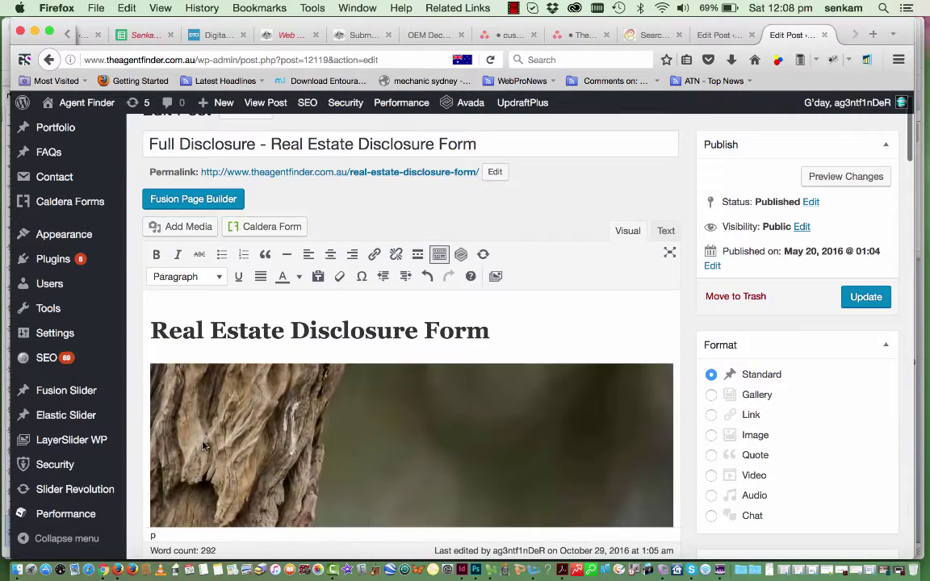
scroll(203, 446, down, 3)
click(217, 373)
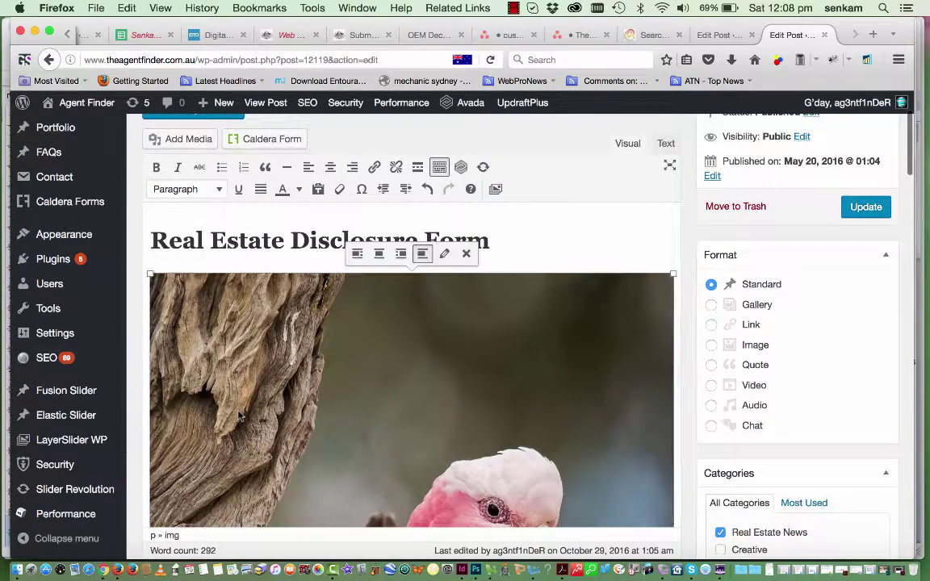
scroll(299, 448, down, 10)
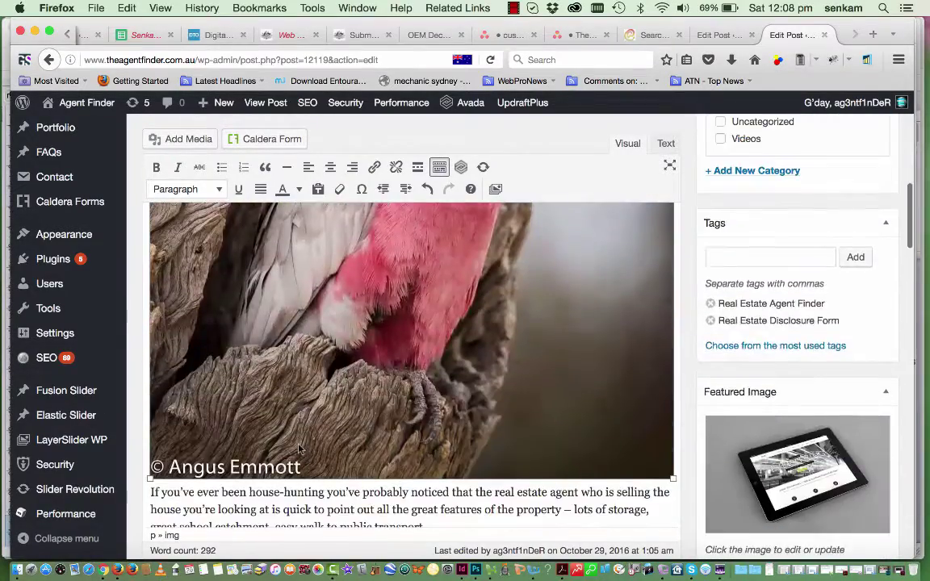
scroll(268, 399, up, 10)
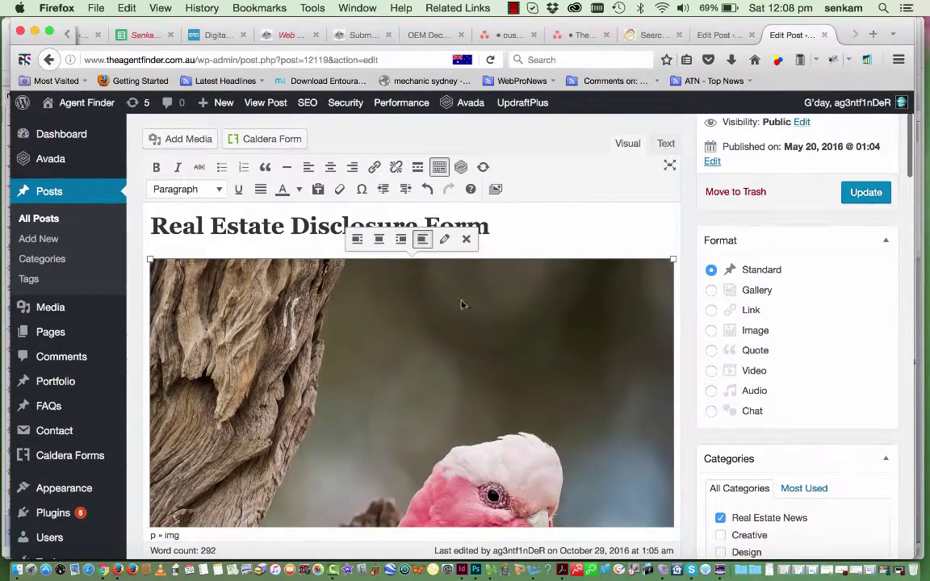
Centre the galah photo and resize it to Medium, 229 × 300
click(444, 241)
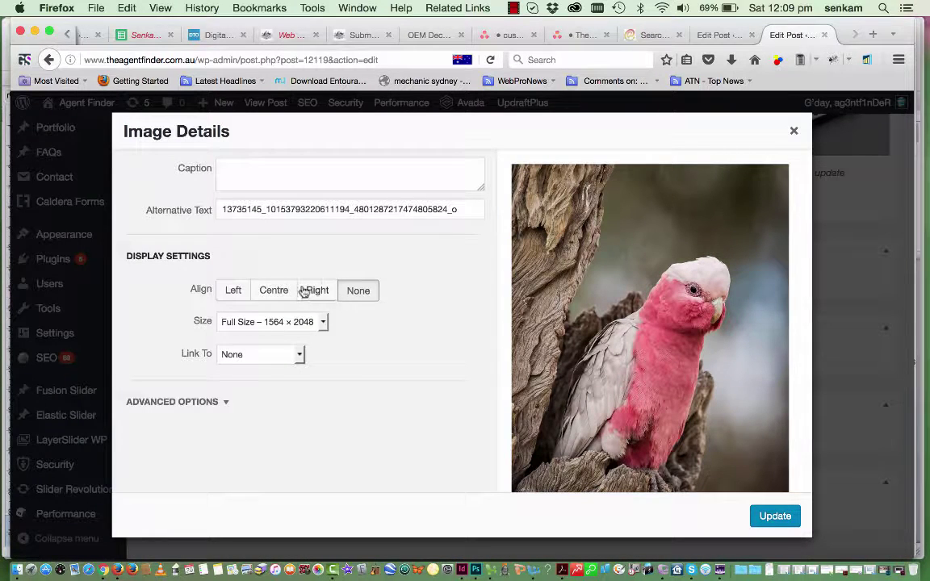
click(233, 292)
click(273, 293)
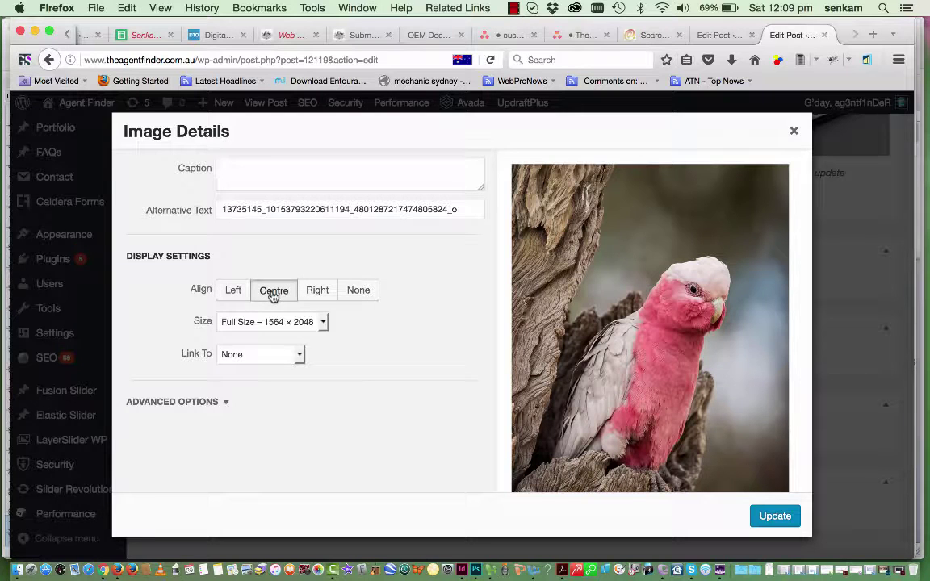
click(323, 322)
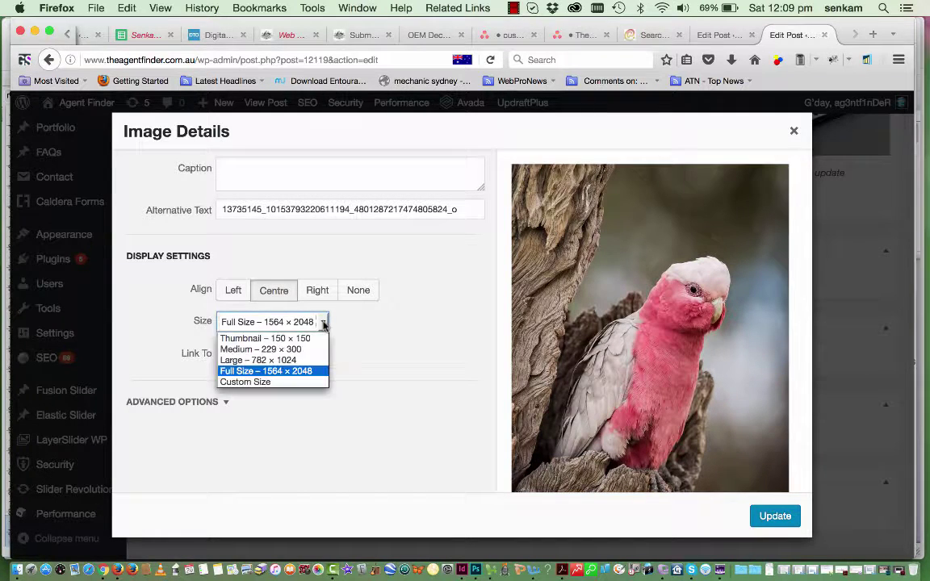
click(295, 350)
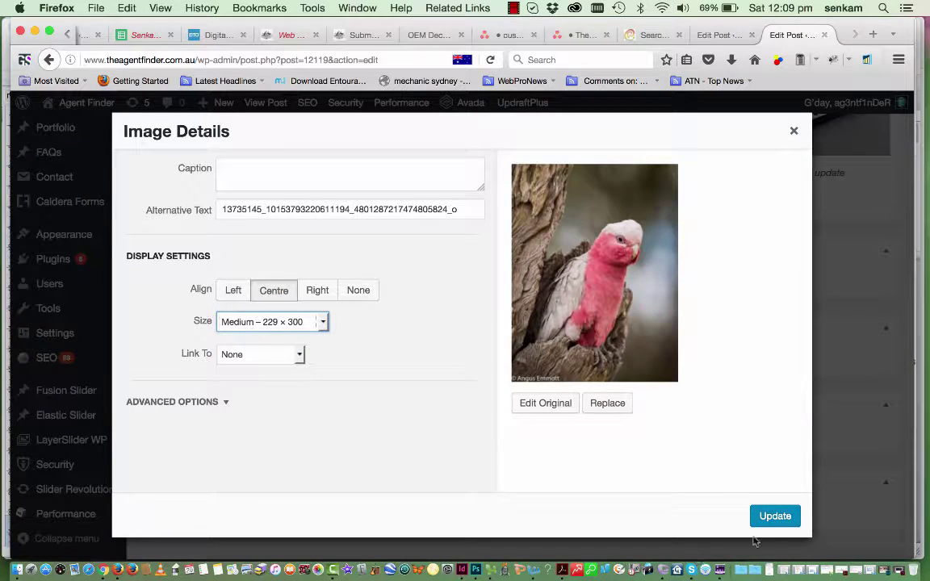
click(775, 517)
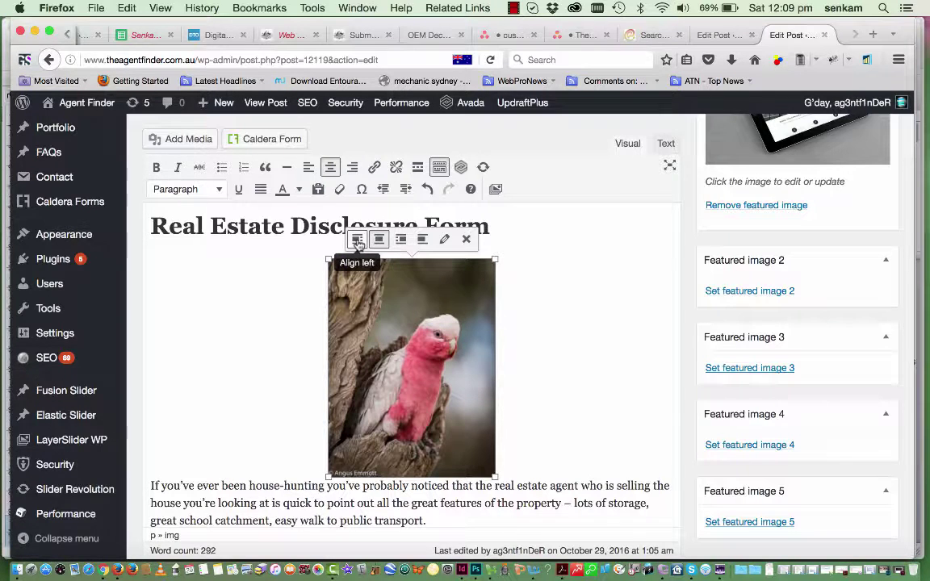
Left-align the galah photo so the opening text wraps beside it, then update the post
click(358, 240)
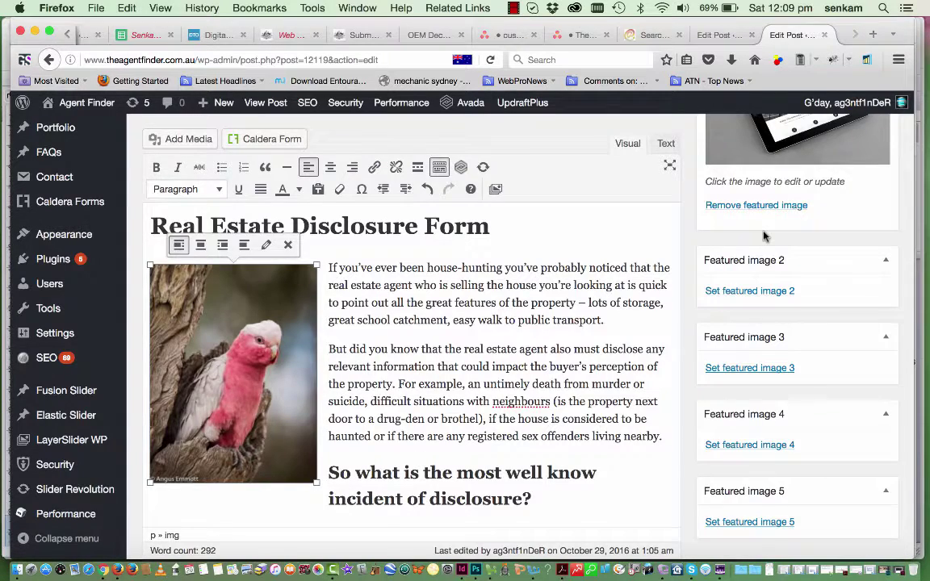
scroll(726, 222, up, 3)
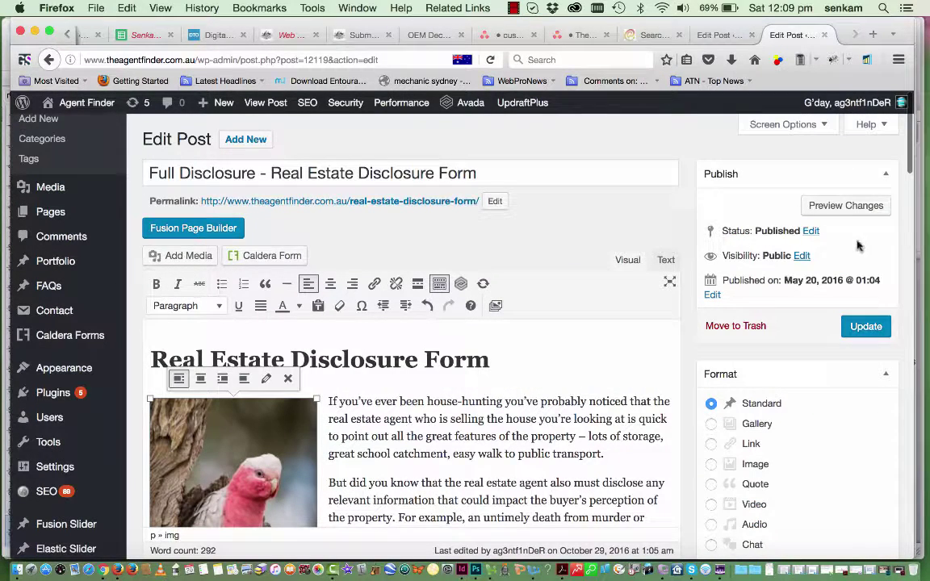
click(871, 332)
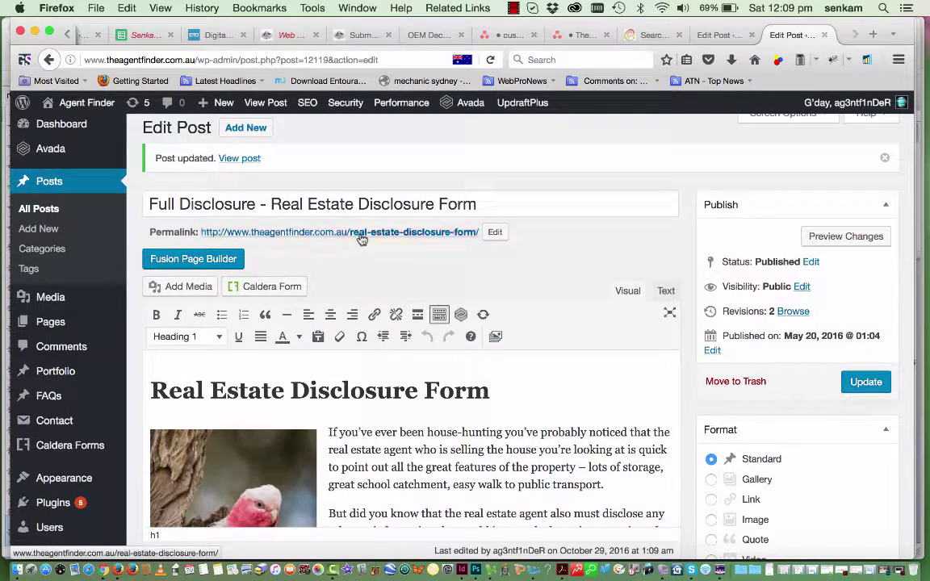
Open the live post and check the galah photo sits beside the opening paragraphs
click(361, 234)
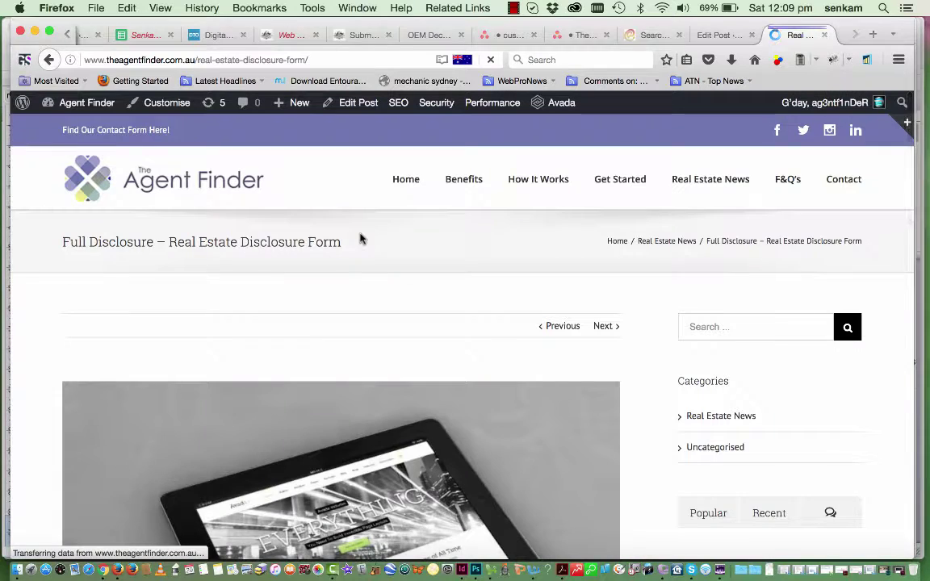
scroll(312, 440, down, 3)
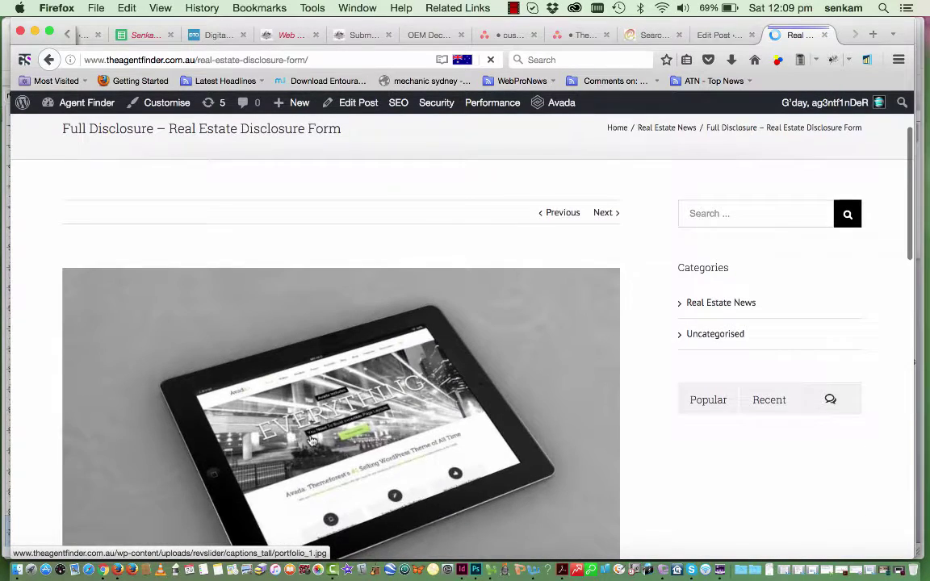
scroll(312, 440, down, 10)
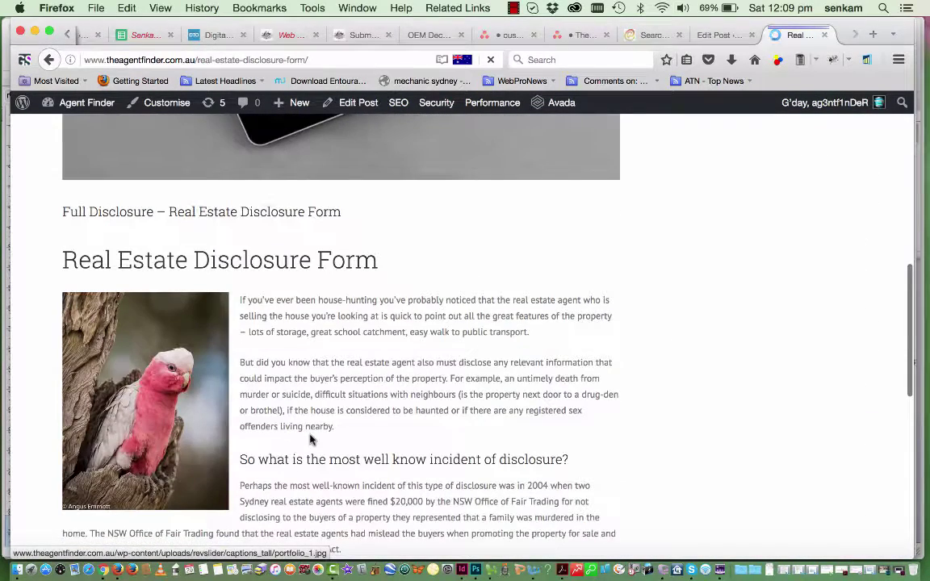
scroll(260, 394, down, 3)
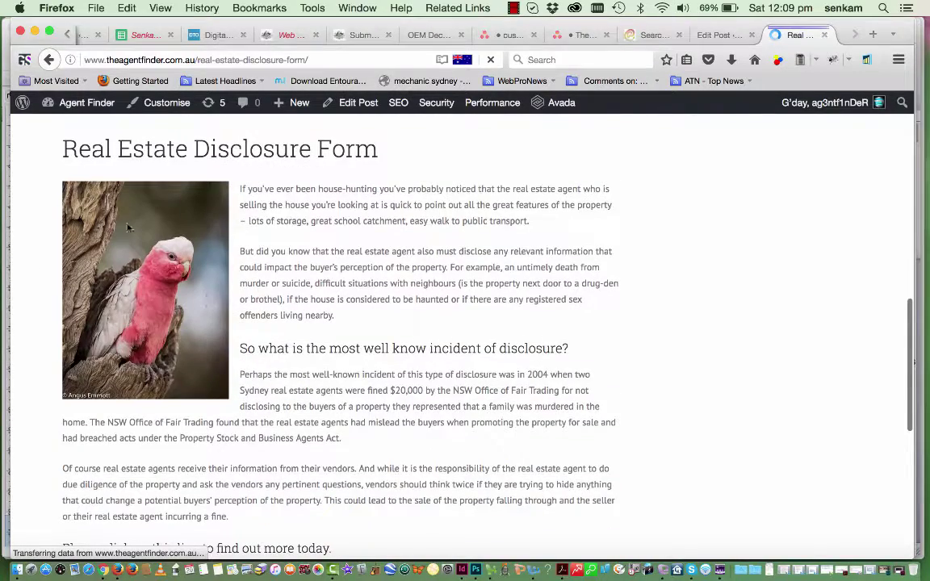
scroll(226, 367, down, 6)
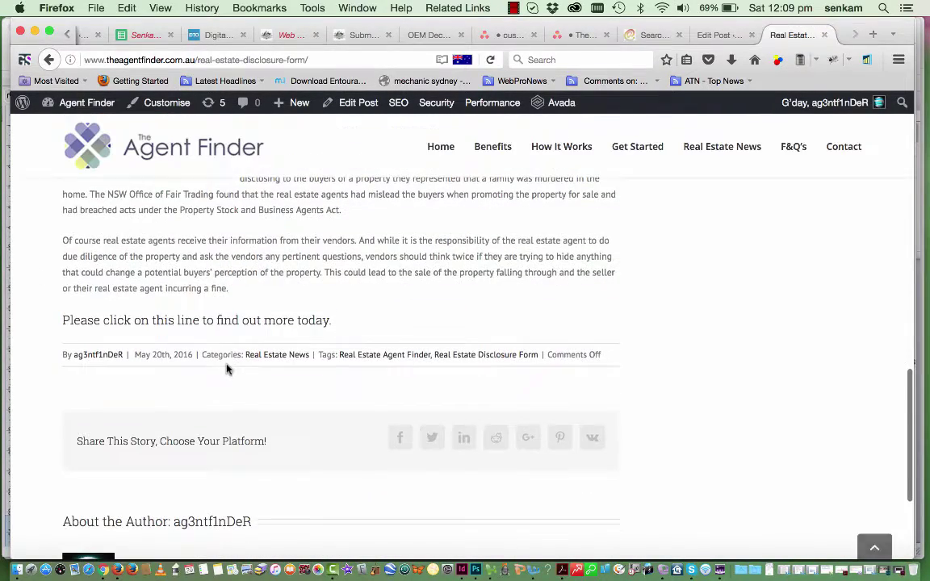
scroll(226, 368, up, 8)
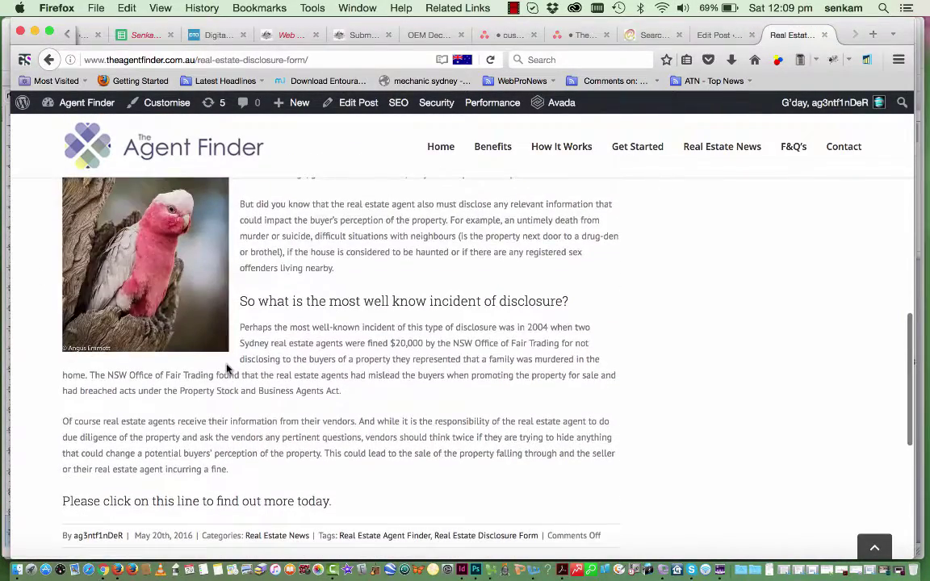
scroll(227, 369, up, 10)
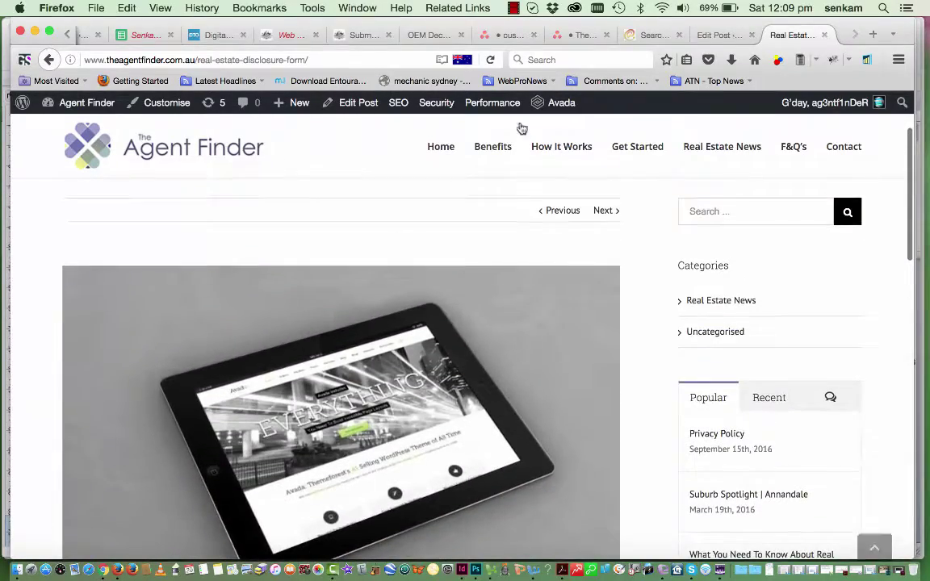
Reopen the Full Disclosure post in the editor via Edit Post in the admin bar
click(714, 35)
scroll(420, 409, down, 2)
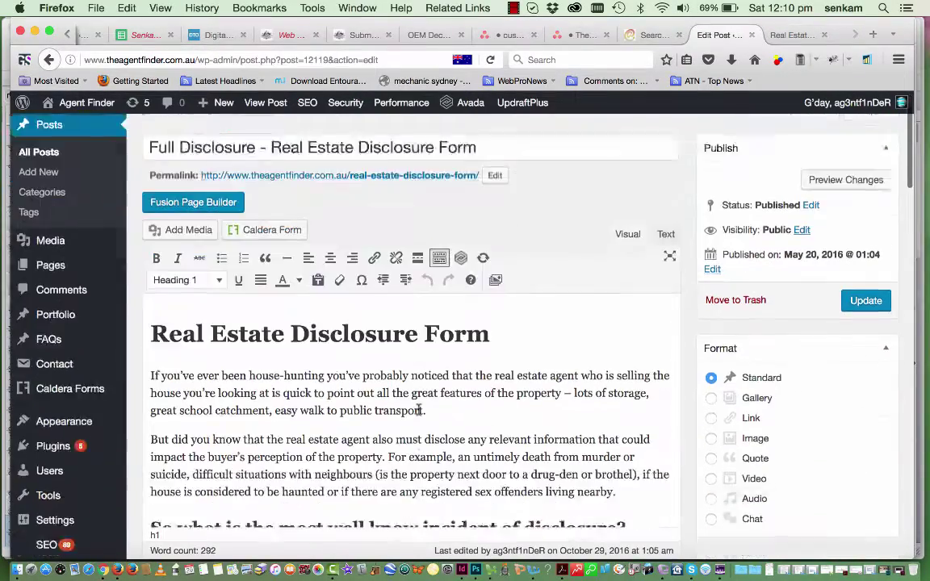
scroll(419, 409, up, 2)
click(791, 35)
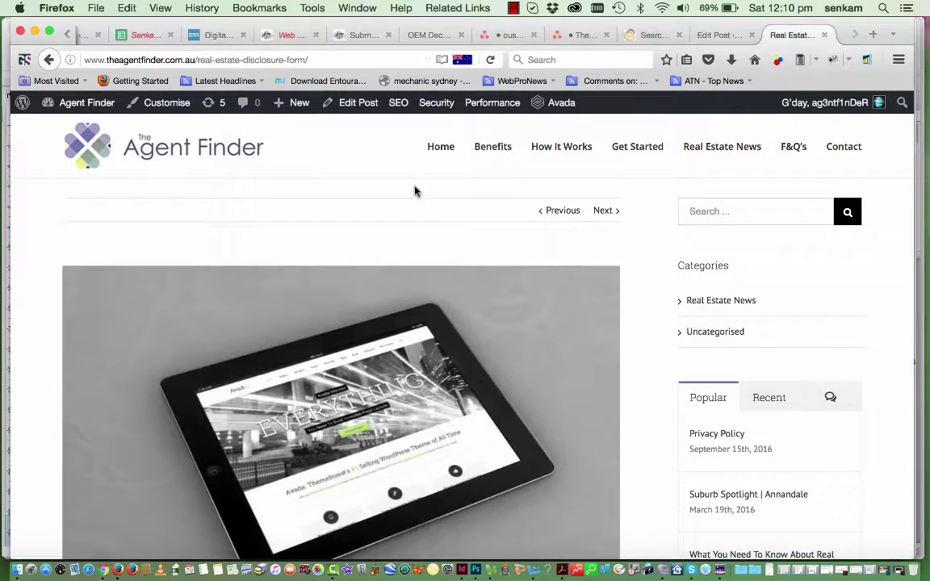
click(358, 103)
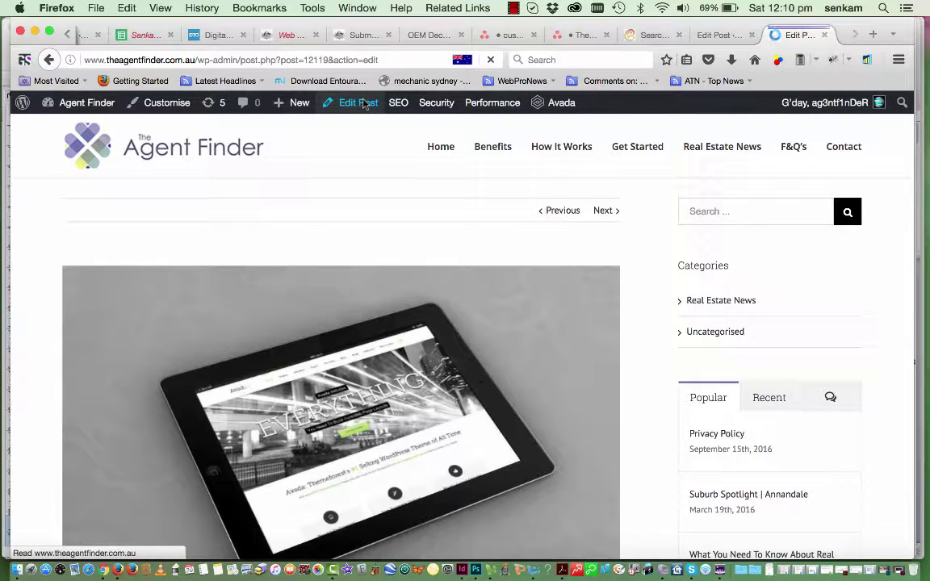
Delete the galah photo from the start of the article and update the post
scroll(266, 403, down, 1)
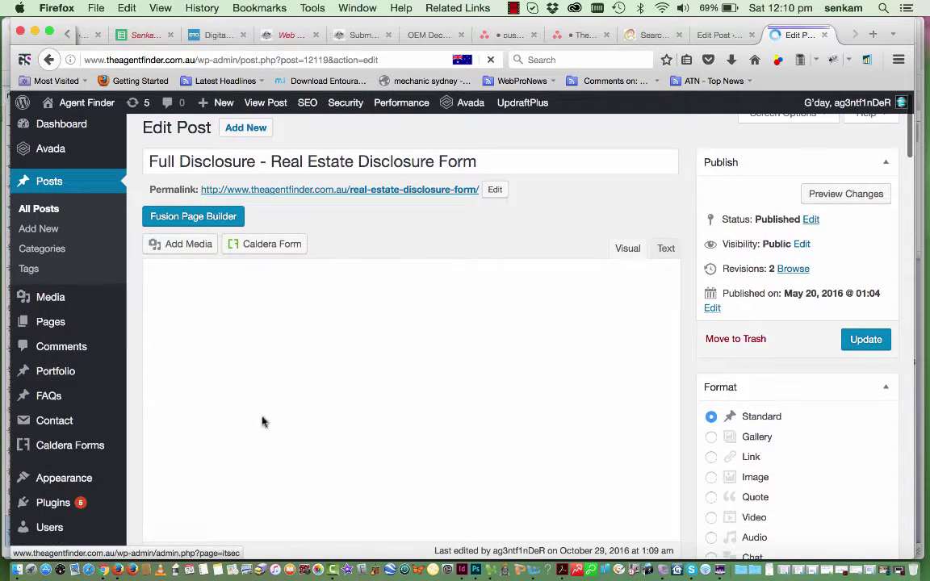
scroll(262, 420, down, 4)
click(230, 353)
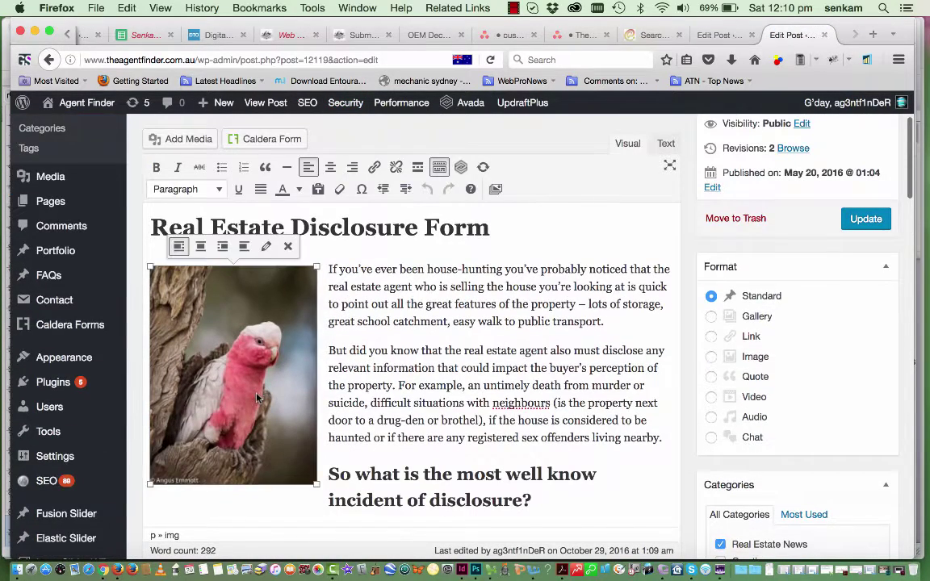
click(288, 247)
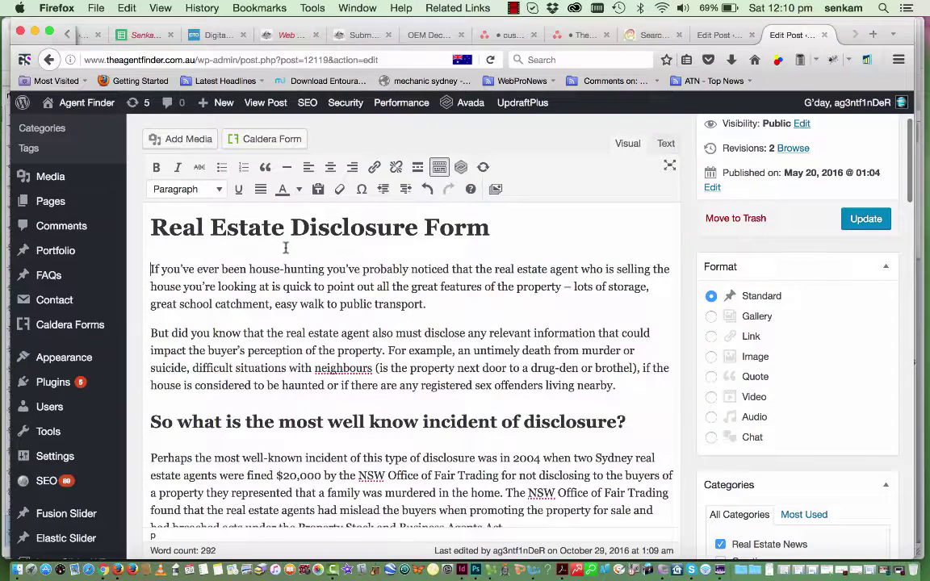
click(864, 220)
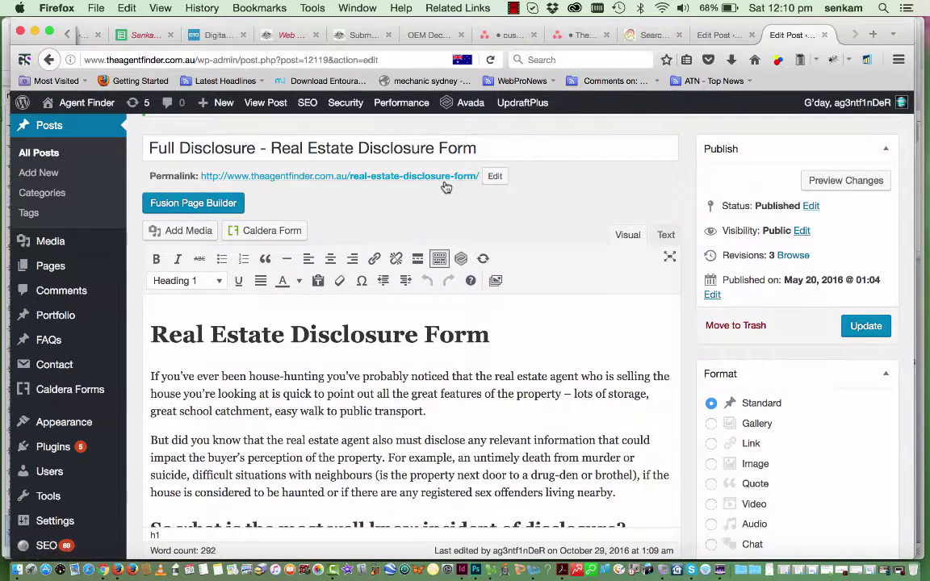
scroll(487, 193, down, 5)
scroll(452, 258, down, 15)
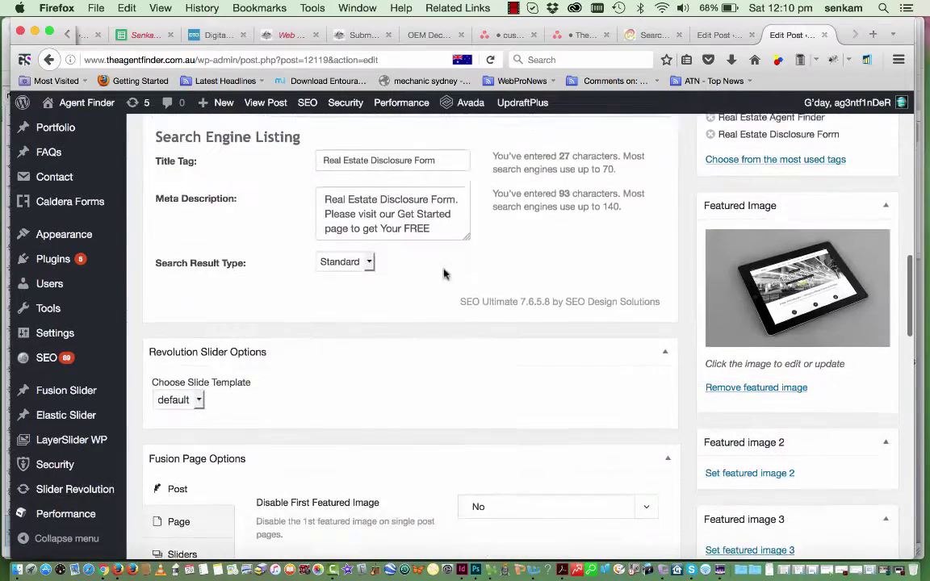
scroll(436, 287, up, 2)
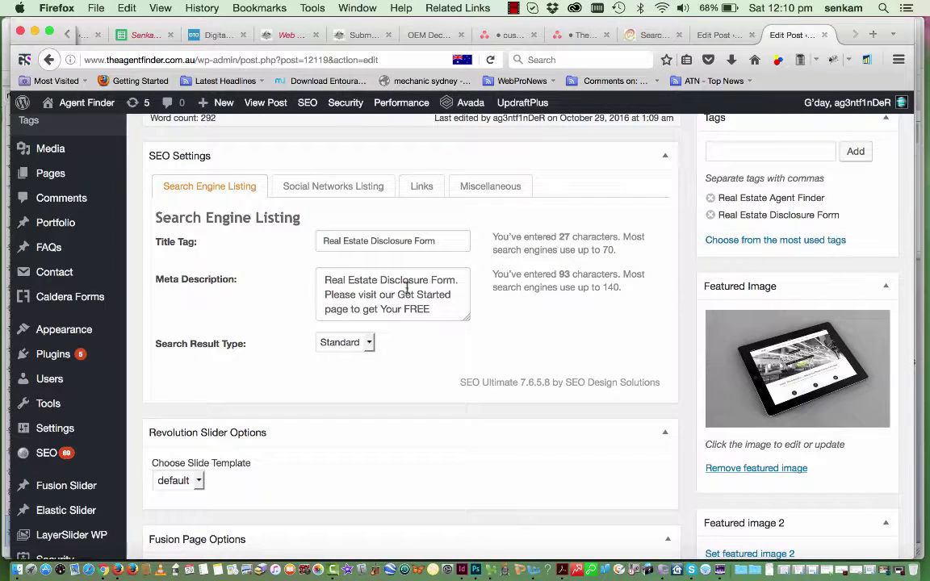
scroll(435, 301, down, 1)
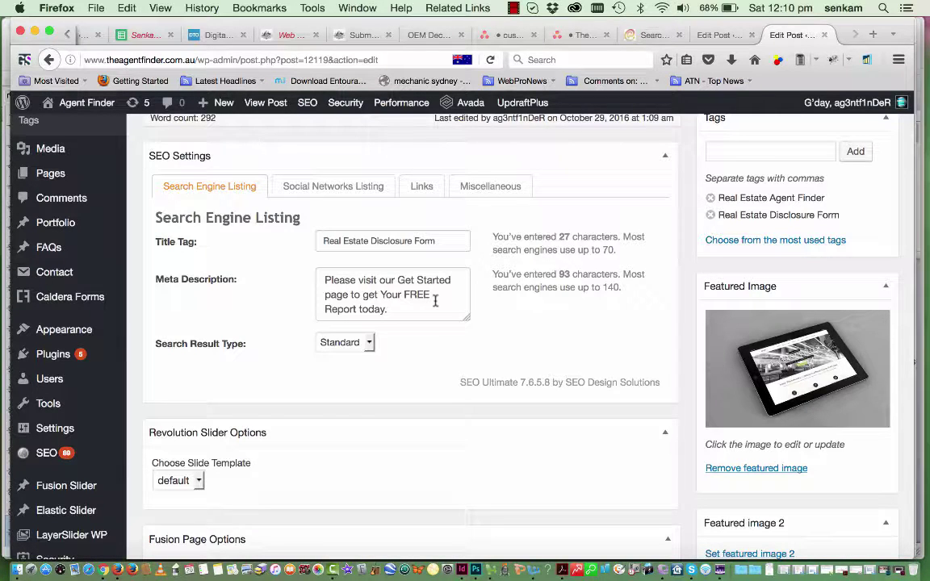
scroll(435, 301, down, 1)
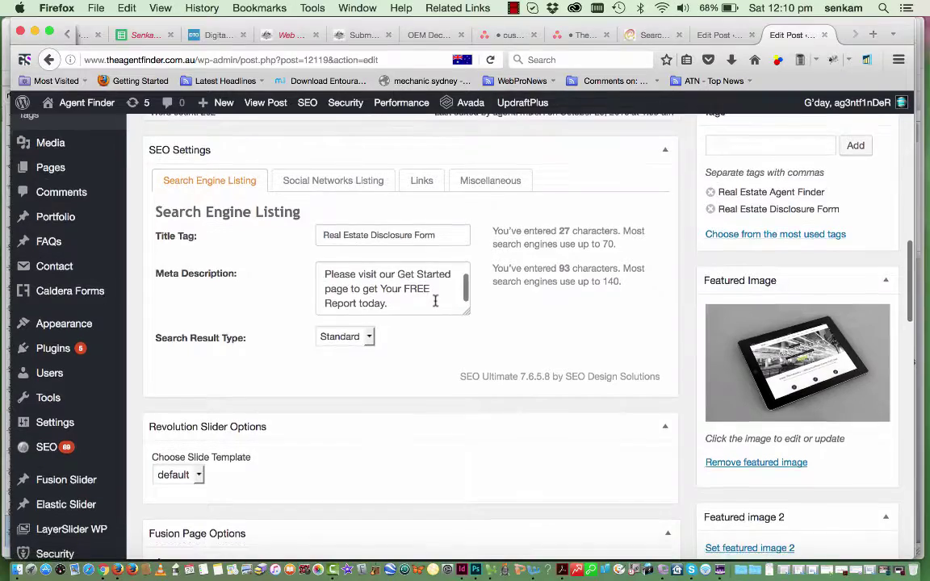
scroll(635, 346, up, 3)
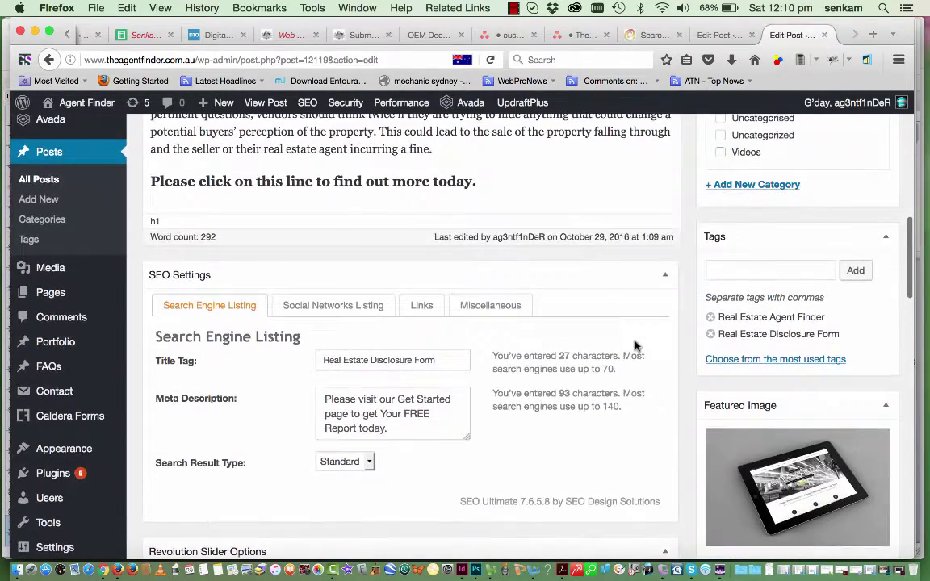
scroll(637, 343, up, 3)
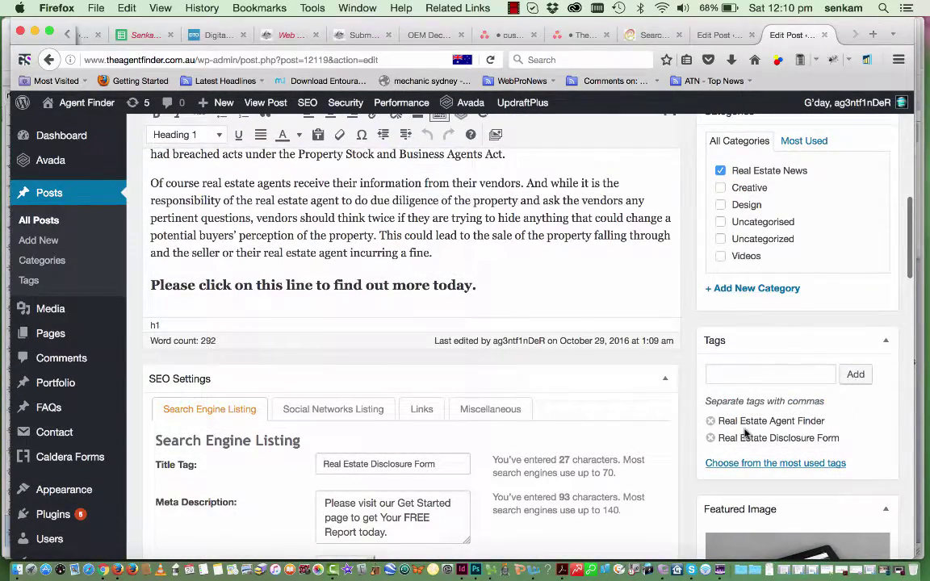
scroll(747, 395, up, 3)
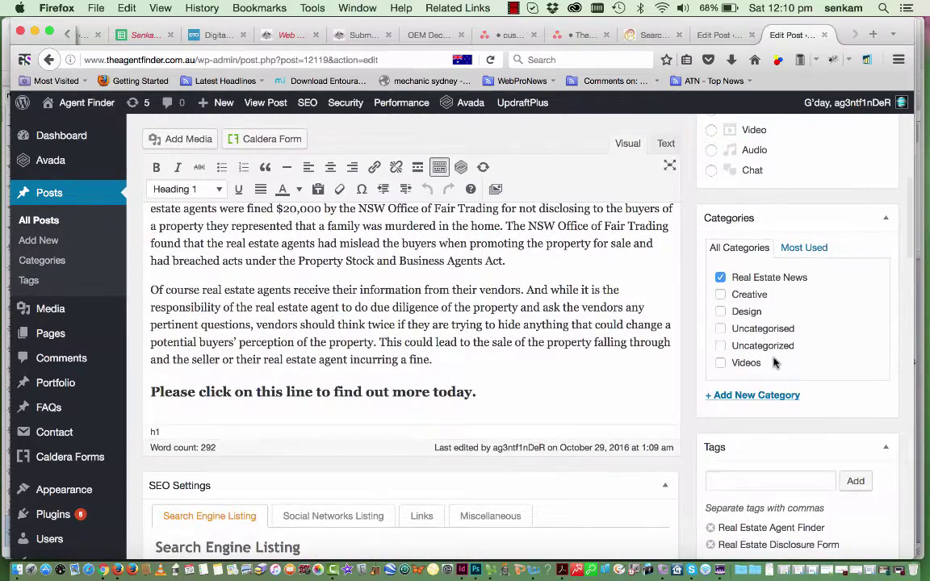
scroll(773, 363, up, 3)
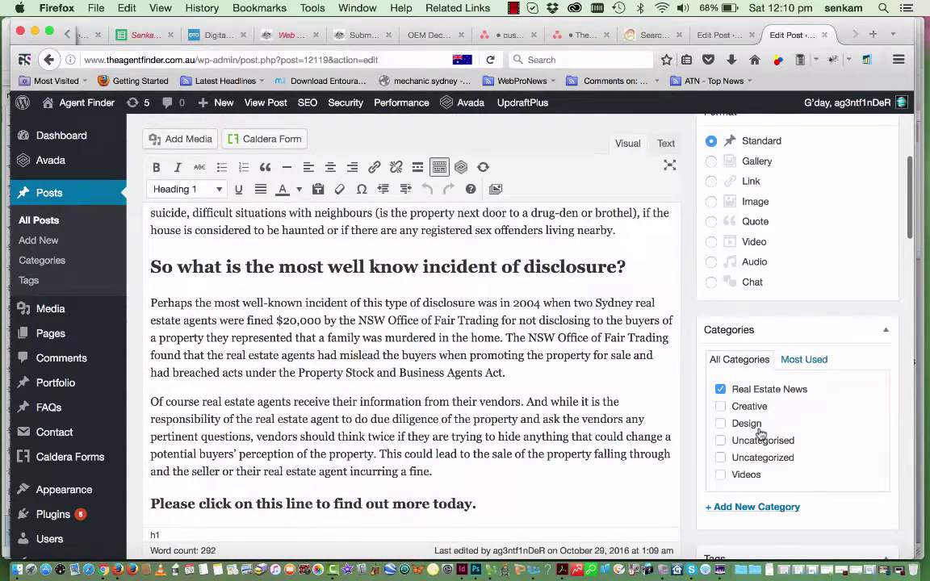
scroll(759, 434, down, 1)
scroll(759, 434, up, 4)
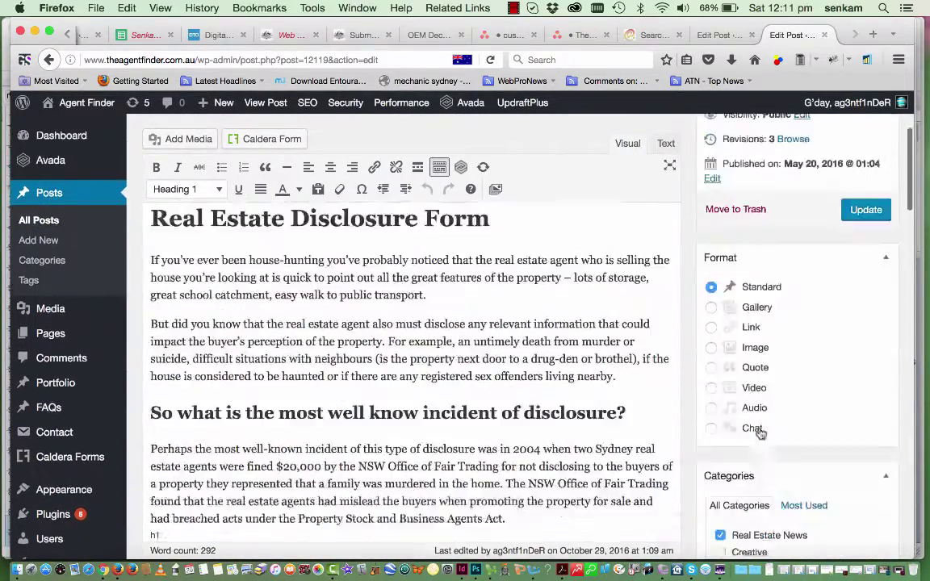
scroll(759, 434, up, 5)
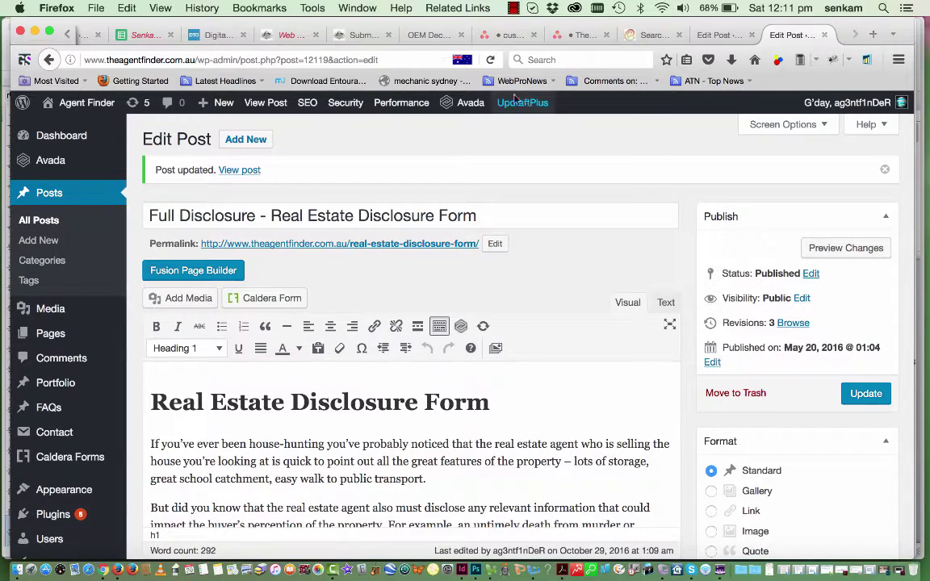
Strip /wp-admin from the web address to load the Agent Finder home page
drag(383, 59, 194, 62)
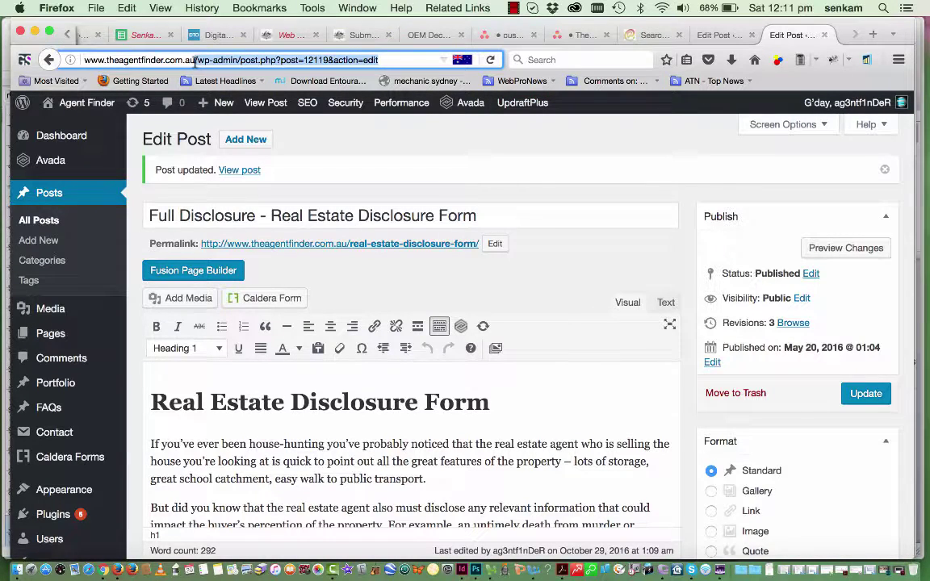
key(BackSpace)
key(Return)
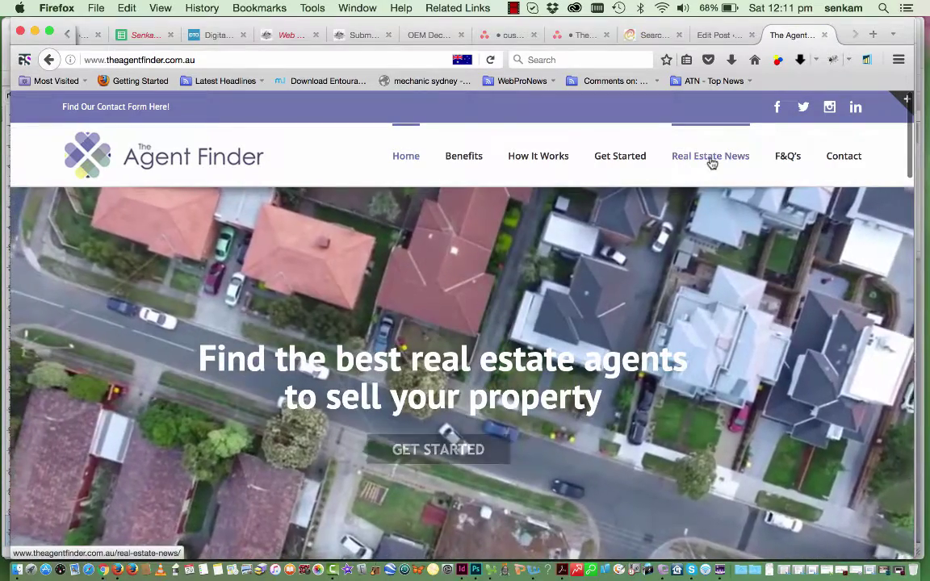
Go to Real Estate News and find Full Disclosure dated May 20th, 2016, below Privacy Policy
click(711, 158)
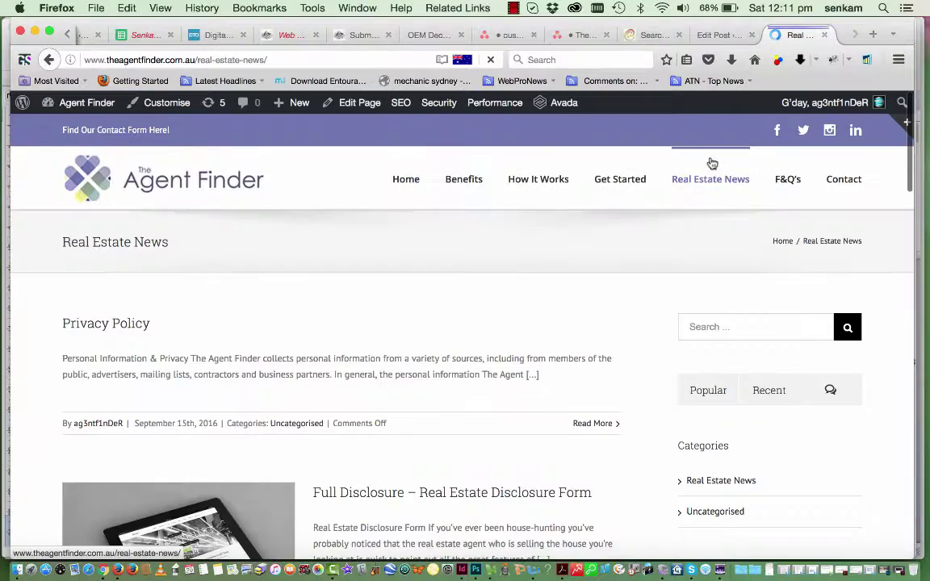
scroll(574, 297, down, 3)
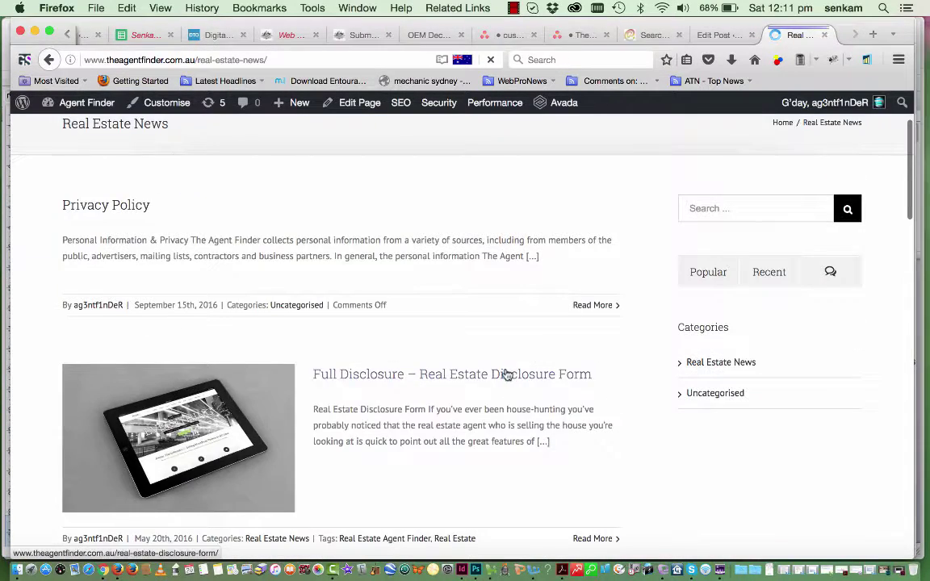
scroll(506, 375, down, 5)
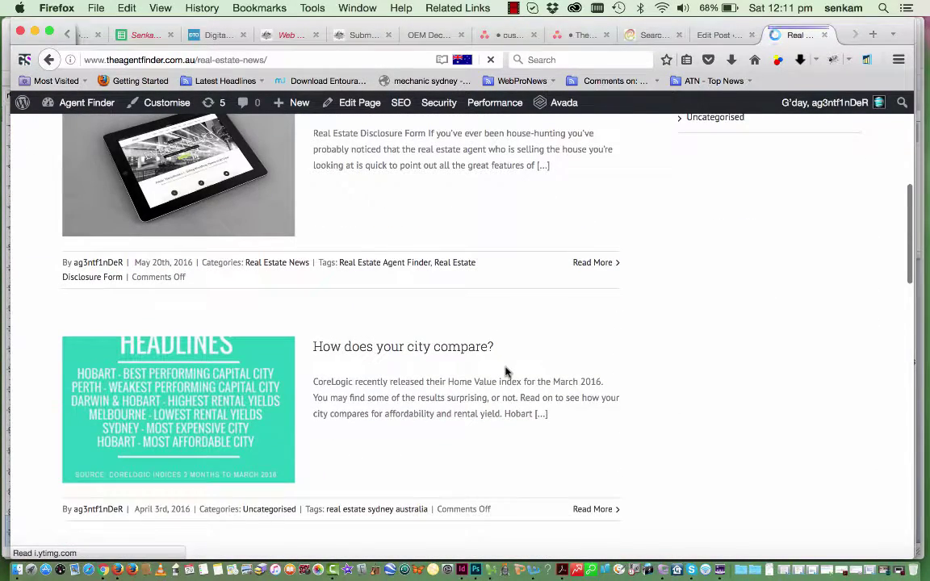
scroll(506, 372, down, 3)
scroll(506, 372, down, 7)
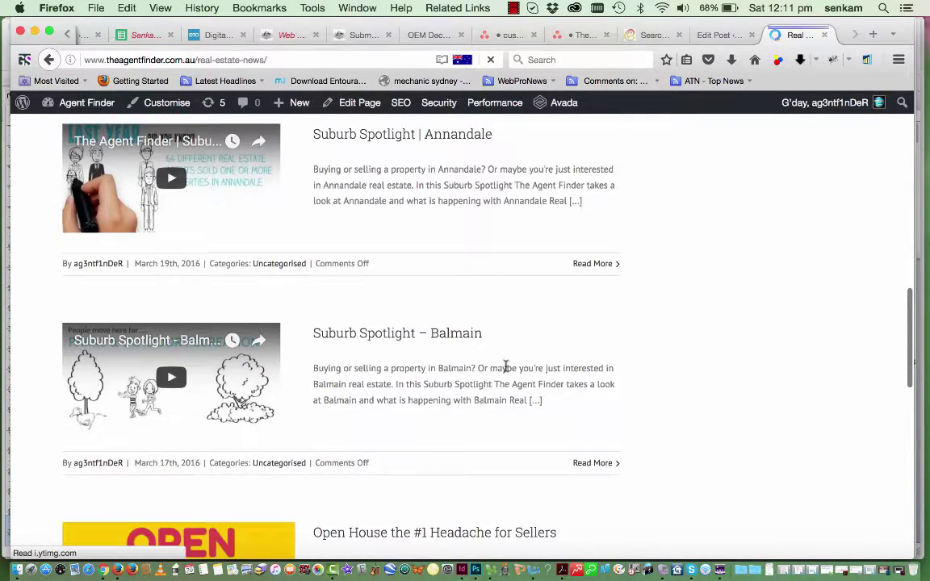
scroll(506, 370, down, 2)
scroll(507, 371, up, 8)
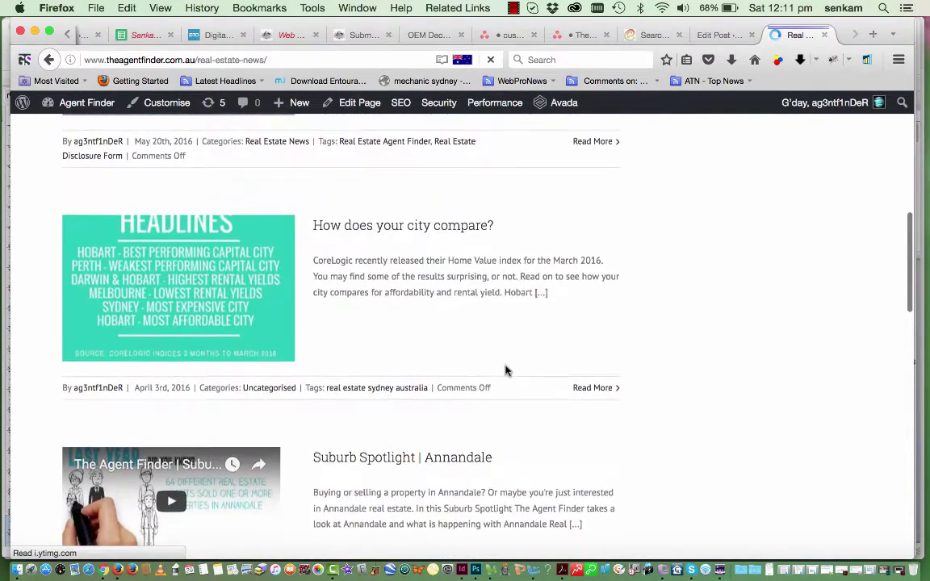
scroll(506, 372, up, 4)
scroll(506, 372, up, 2)
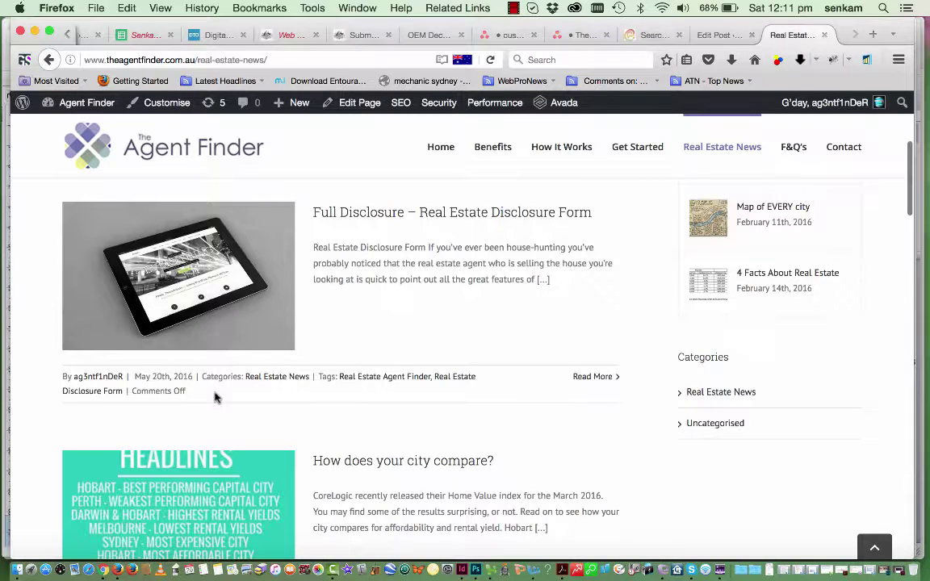
scroll(281, 401, down, 2)
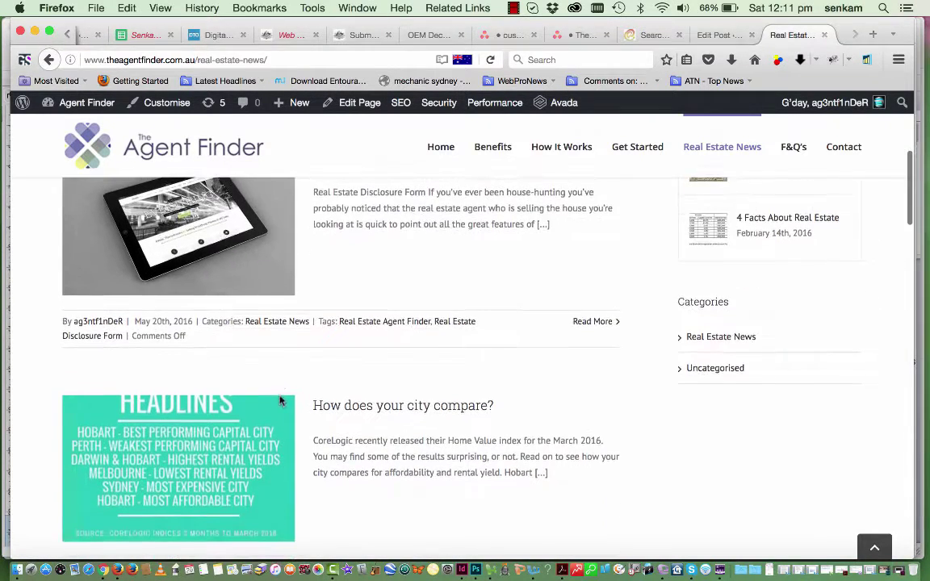
scroll(281, 401, down, 3)
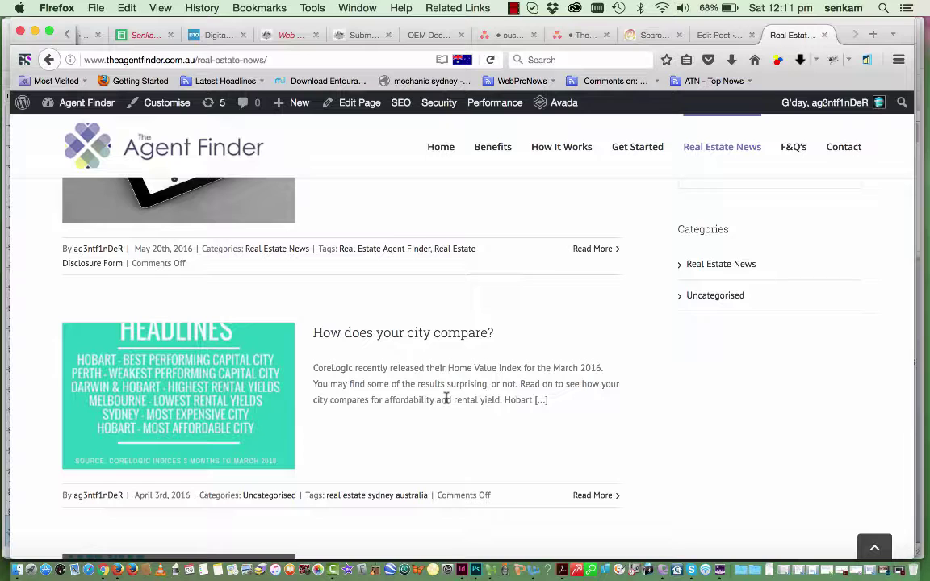
scroll(446, 399, up, 6)
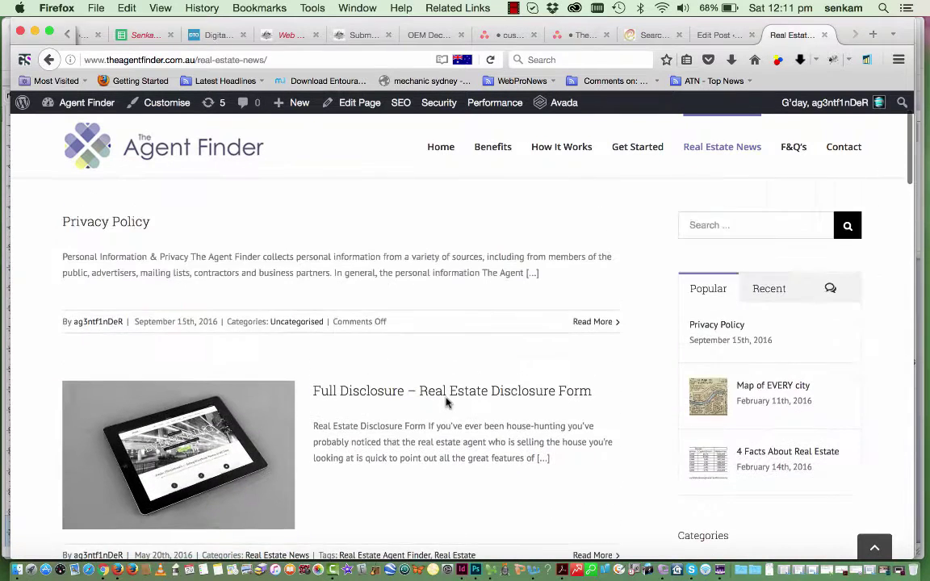
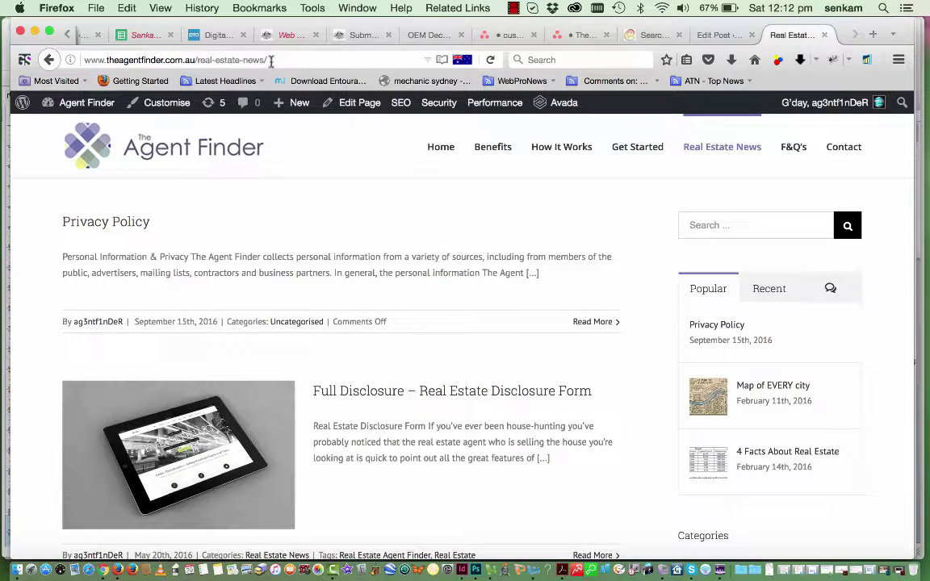
Leave the public Real Estate News page for The Agent Finder's admin Dashboard
mouse_move(78, 108)
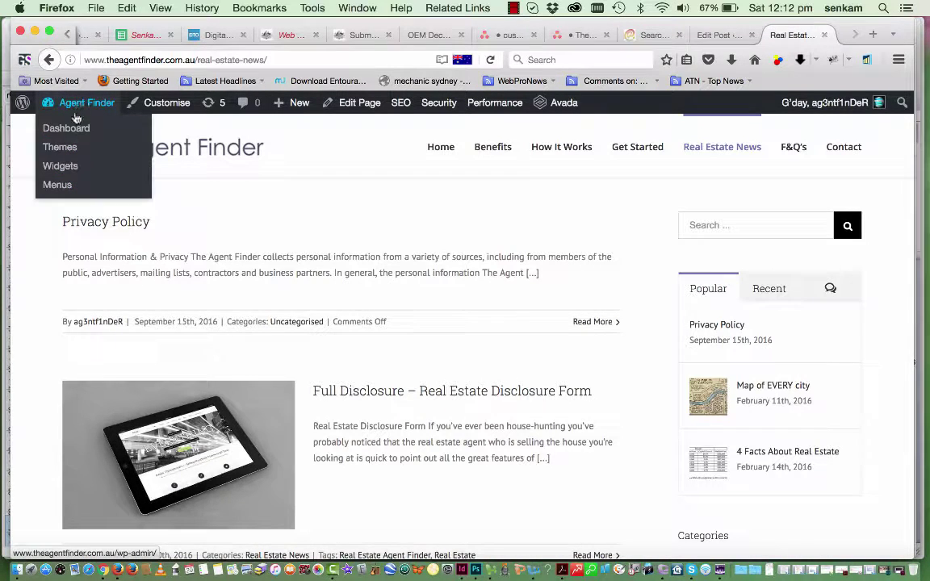
click(72, 134)
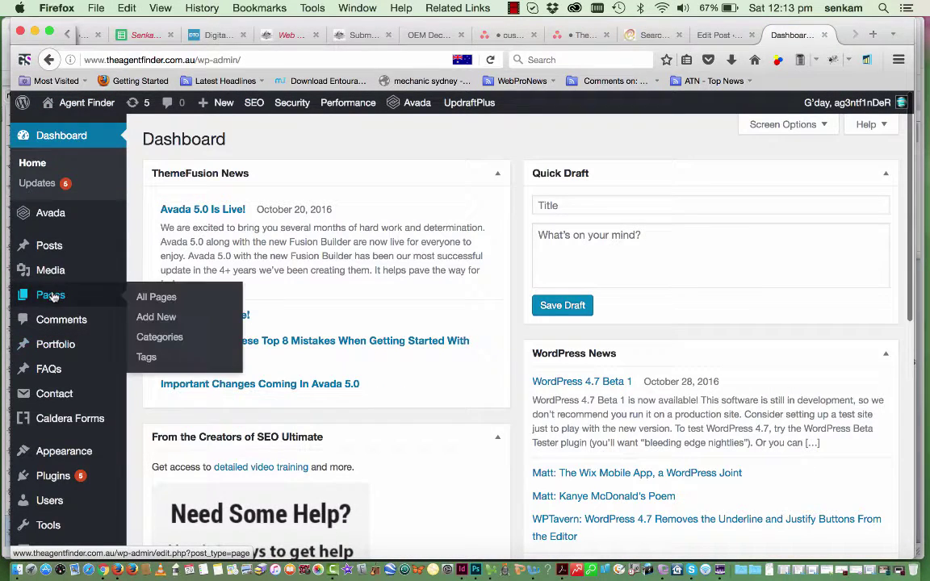
Find the Alexandria page in the All Pages list and open it in the editor
click(51, 296)
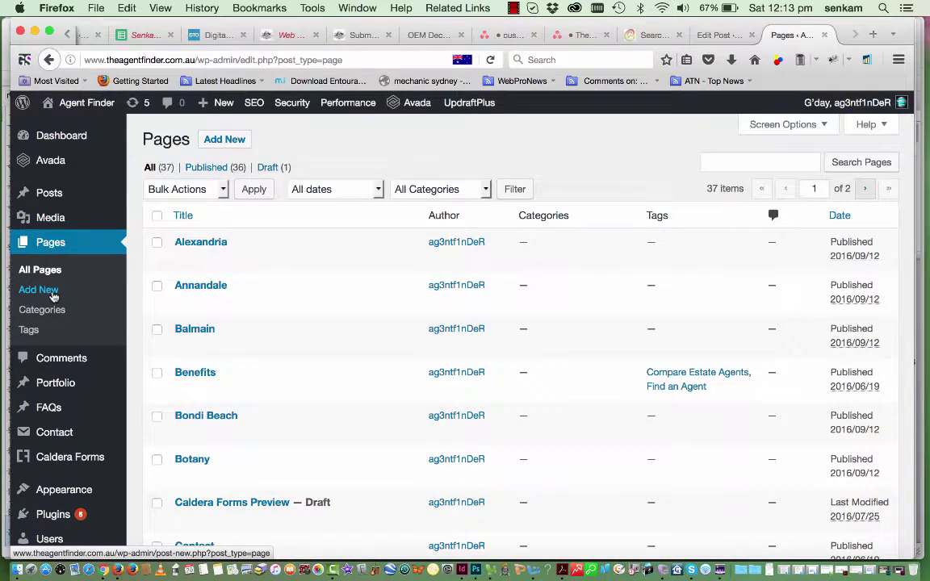
scroll(365, 391, down, 6)
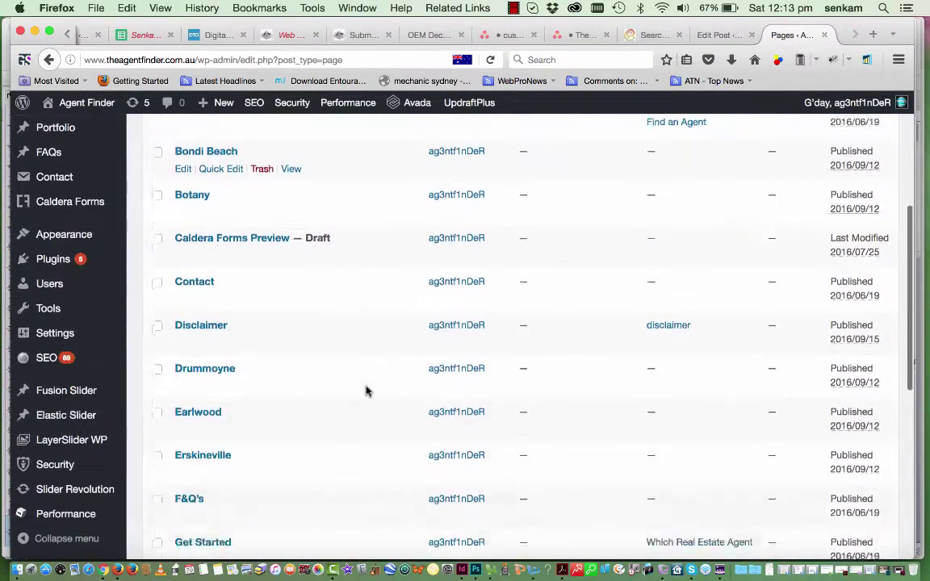
scroll(365, 392, down, 9)
scroll(365, 392, up, 11)
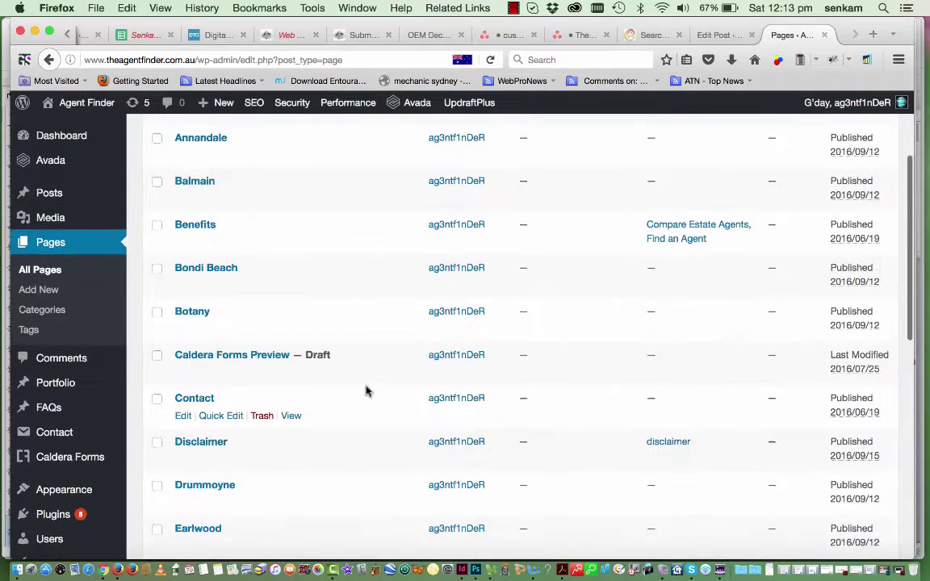
scroll(365, 392, up, 4)
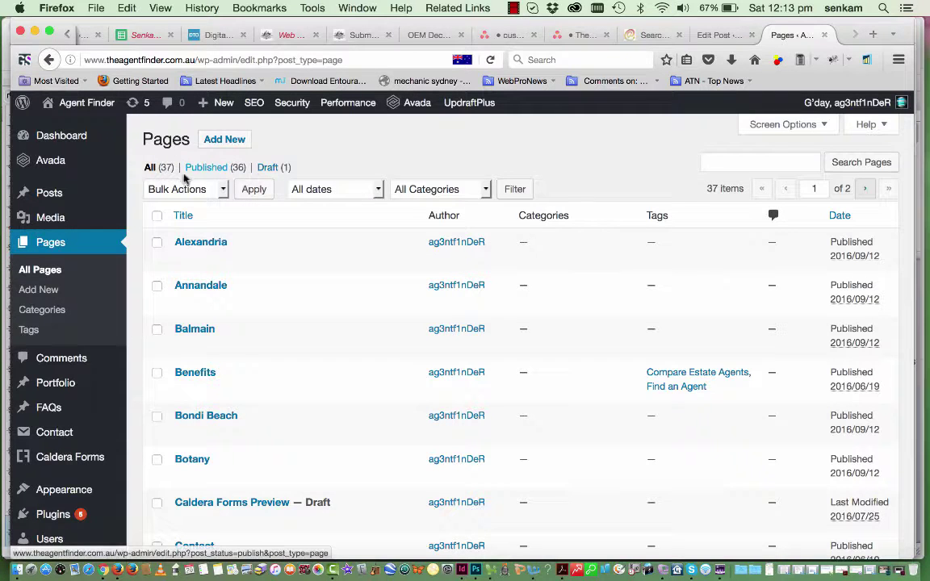
mouse_move(206, 308)
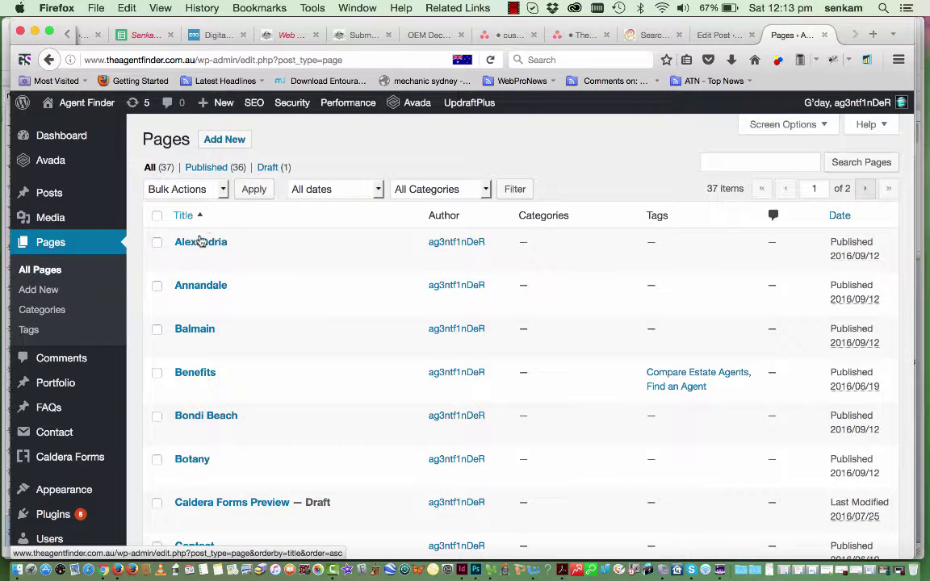
mouse_move(192, 254)
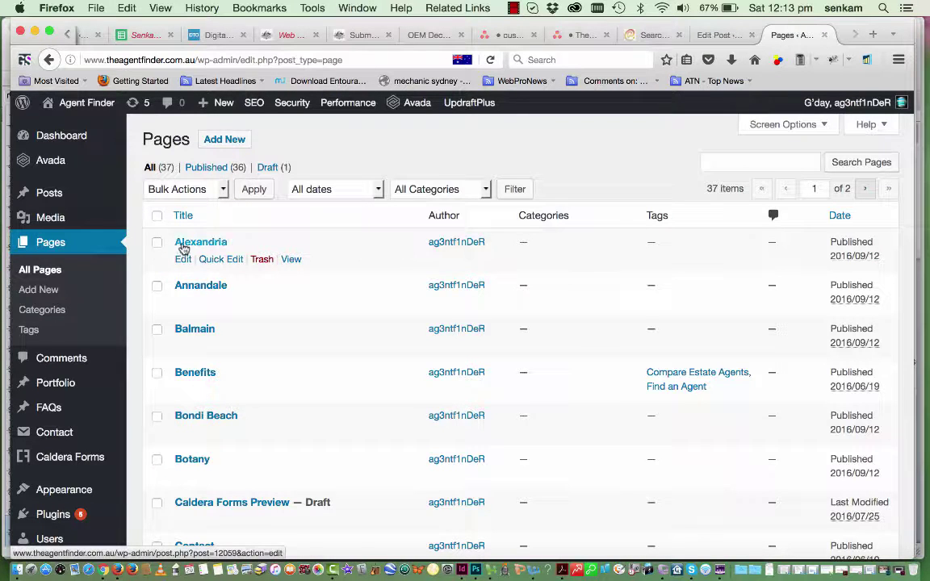
click(182, 260)
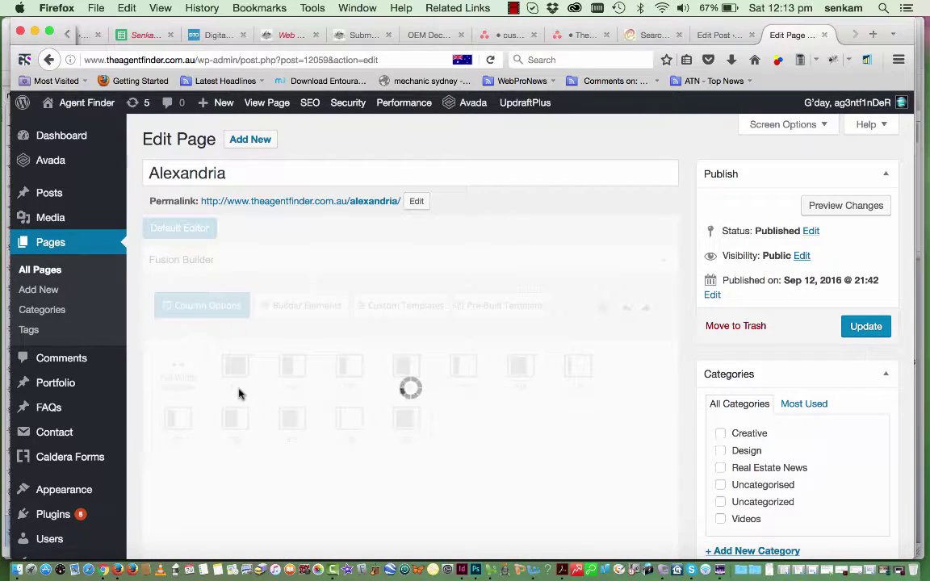
Scroll the Alexandria page editor down to the SEO Settings and back to the top
scroll(282, 463, down, 1)
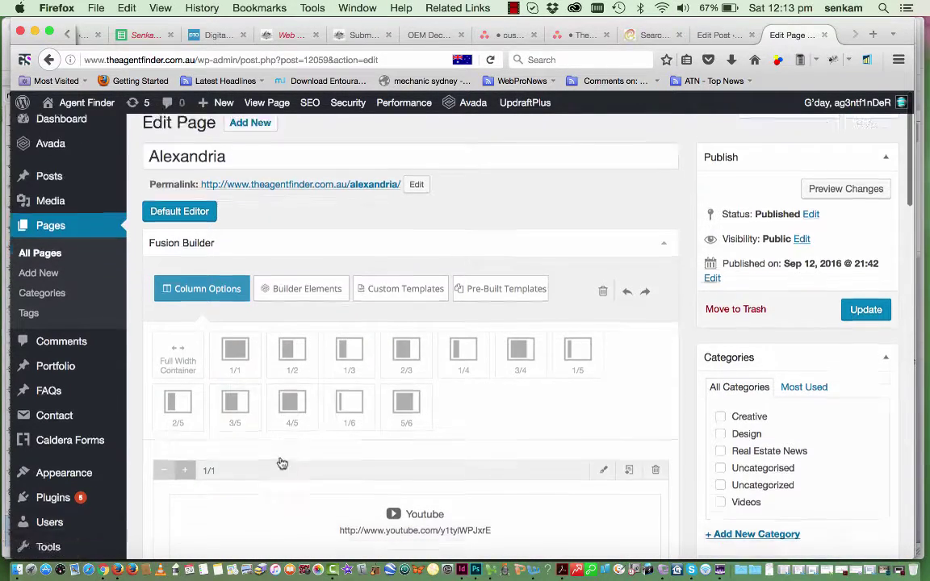
scroll(282, 464, down, 10)
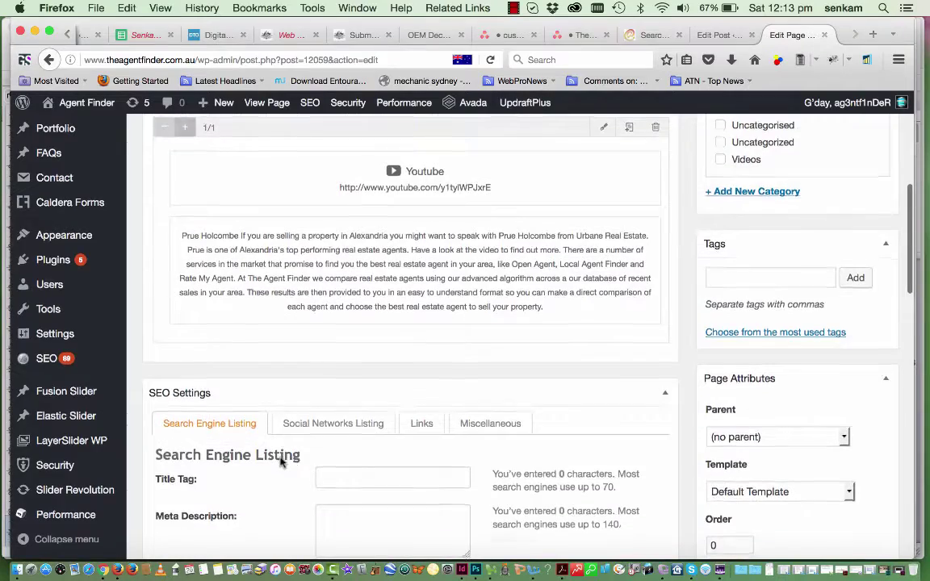
scroll(282, 461, up, 10)
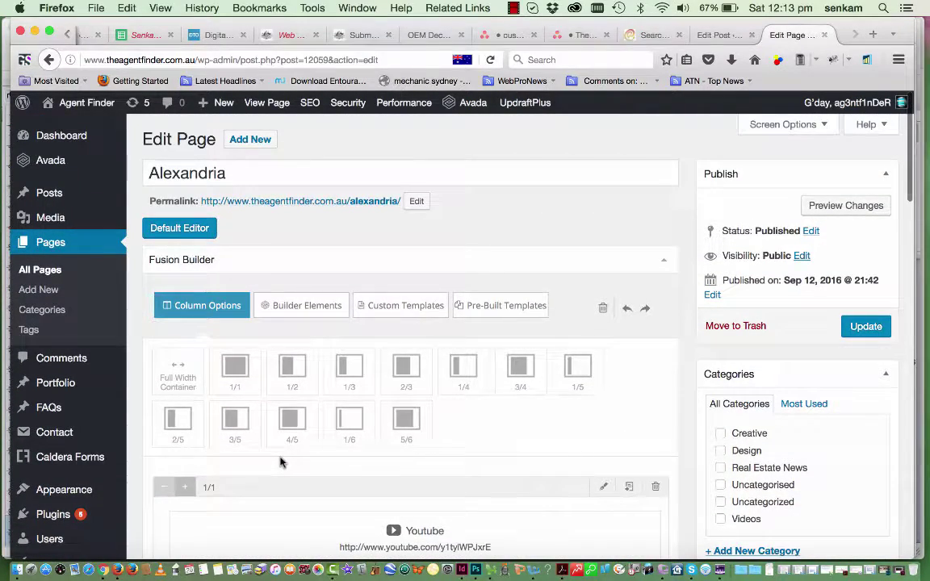
scroll(280, 462, down, 6)
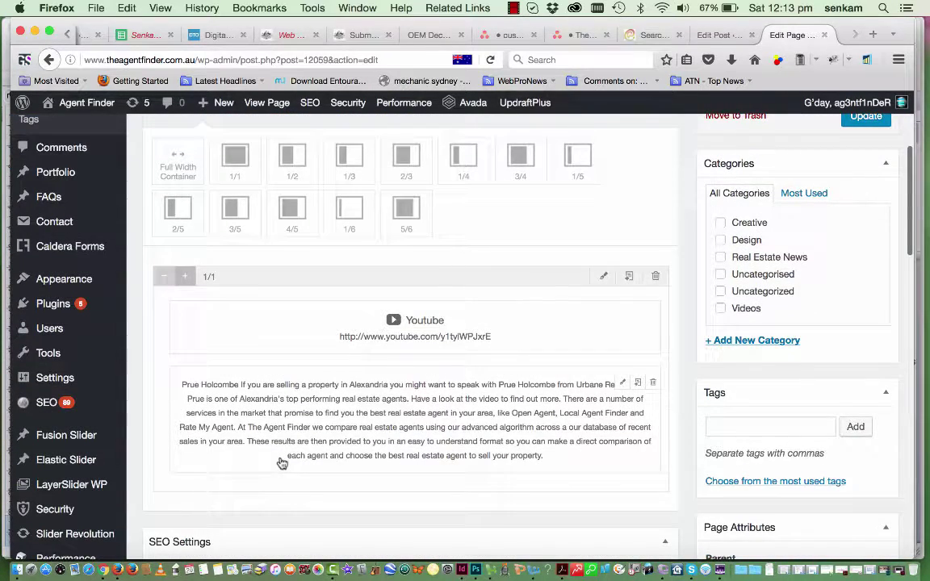
scroll(280, 462, down, 9)
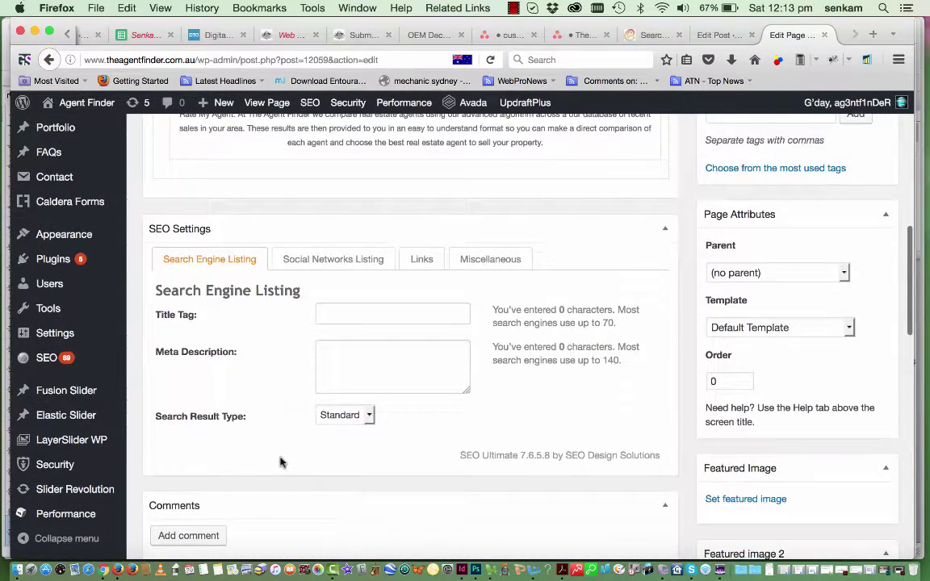
scroll(280, 462, up, 15)
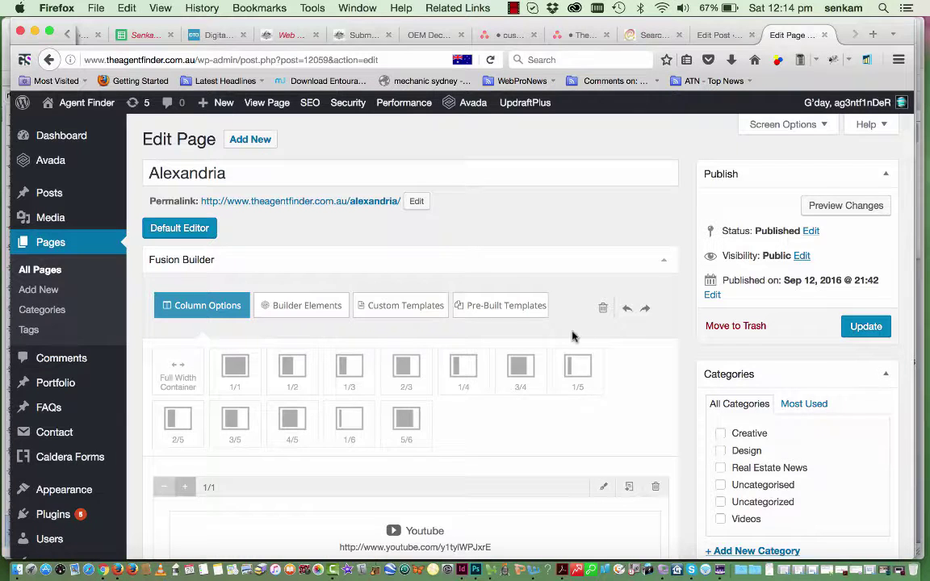
Change the Alexandria page's permalink slug to alexandria-agent-finder
click(417, 203)
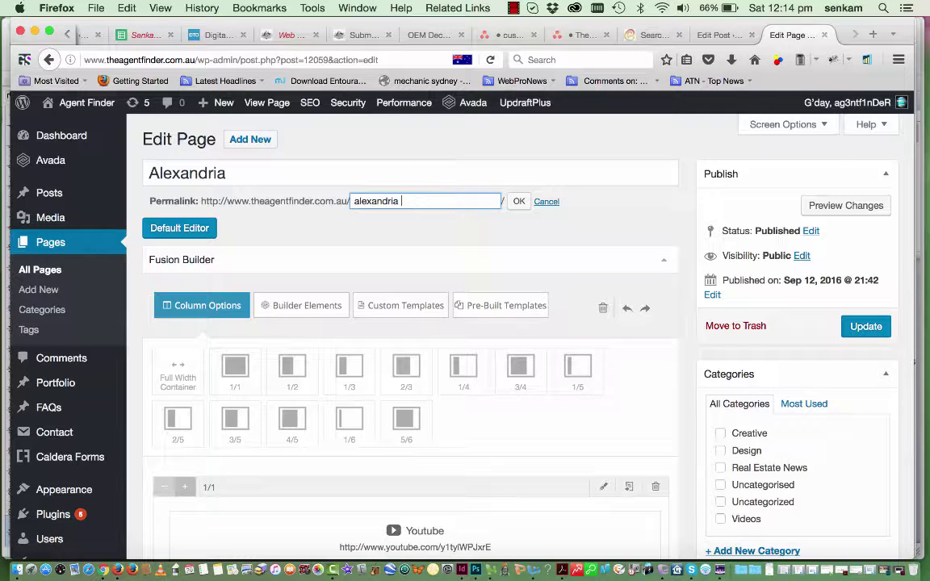
text(agent finder)
click(519, 202)
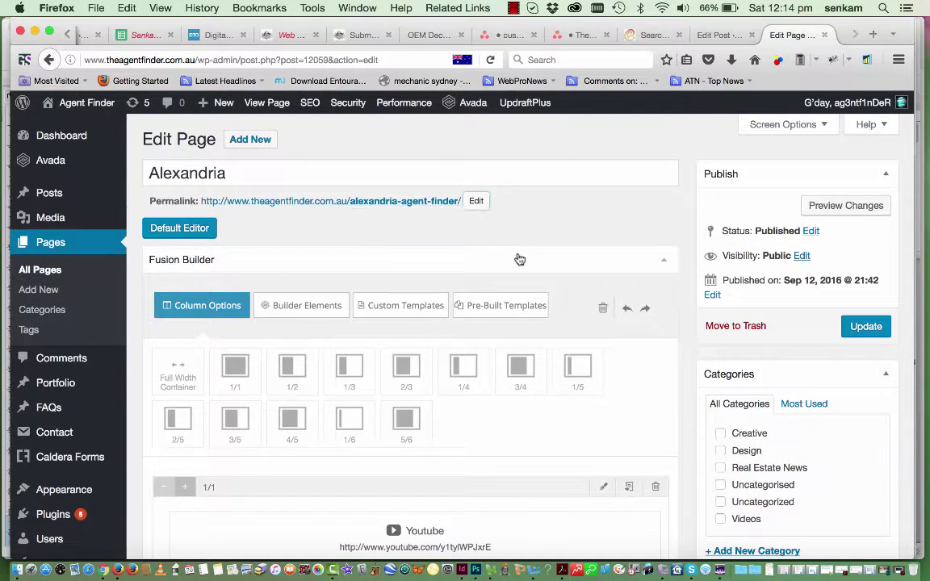
scroll(523, 258, down, 5)
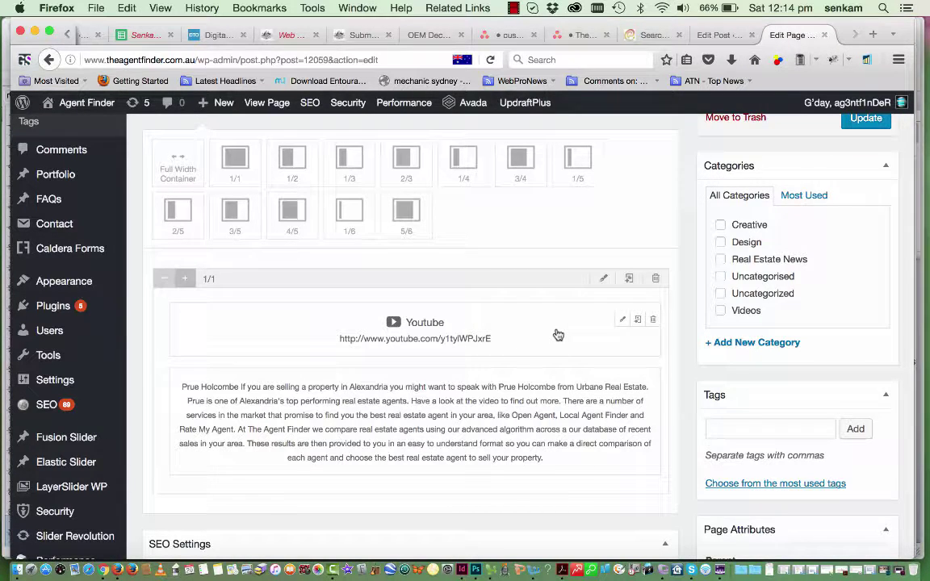
scroll(556, 332, down, 3)
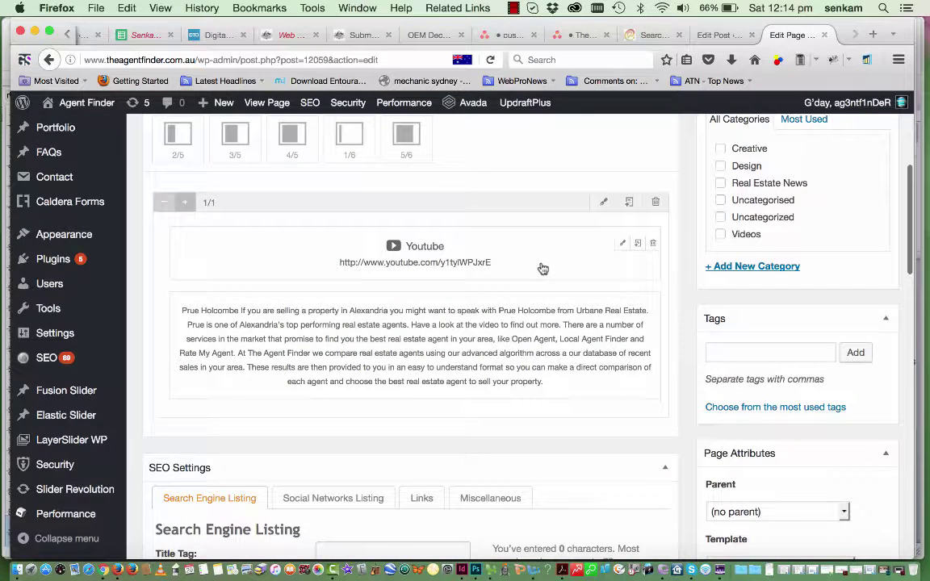
click(623, 246)
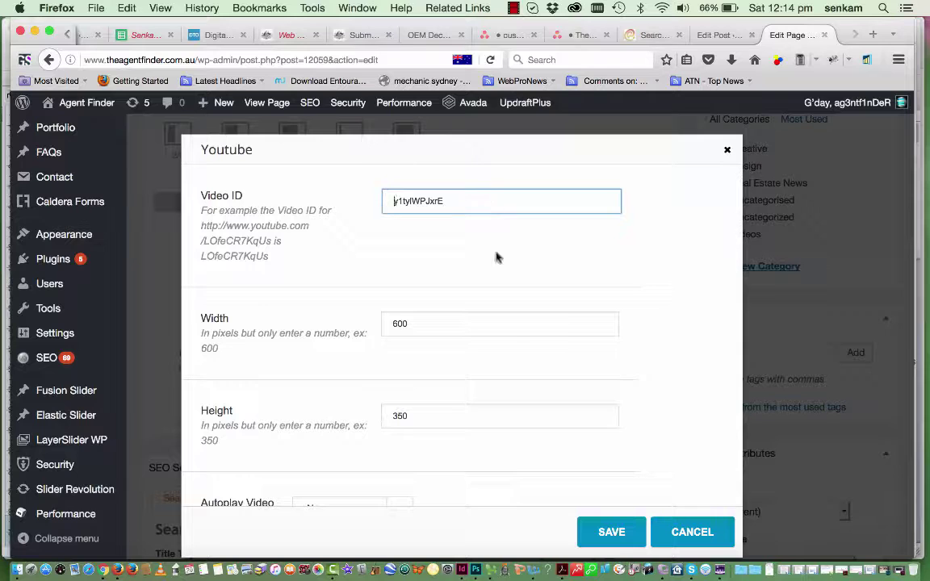
scroll(506, 336, down, 5)
scroll(507, 341, down, 1)
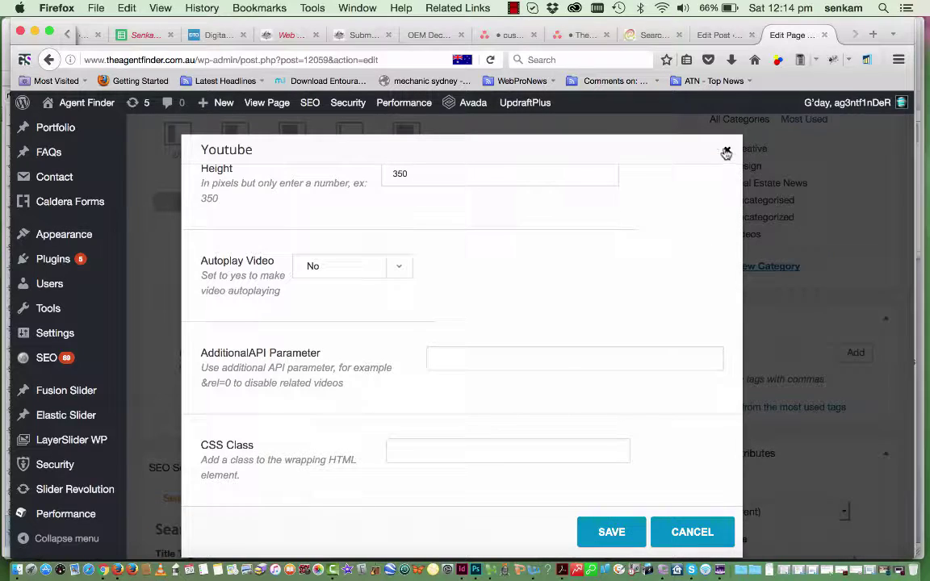
click(727, 150)
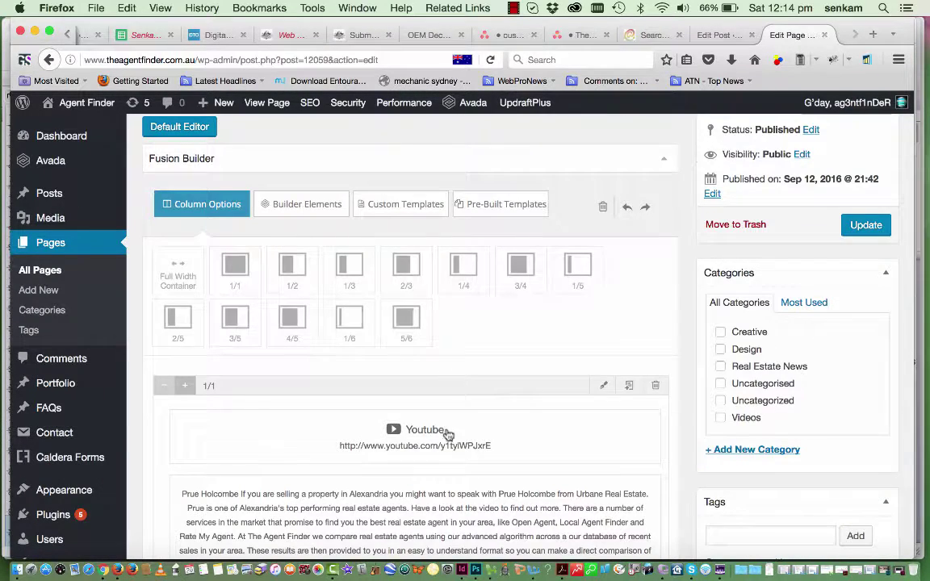
scroll(447, 438, down, 4)
scroll(362, 337, down, 3)
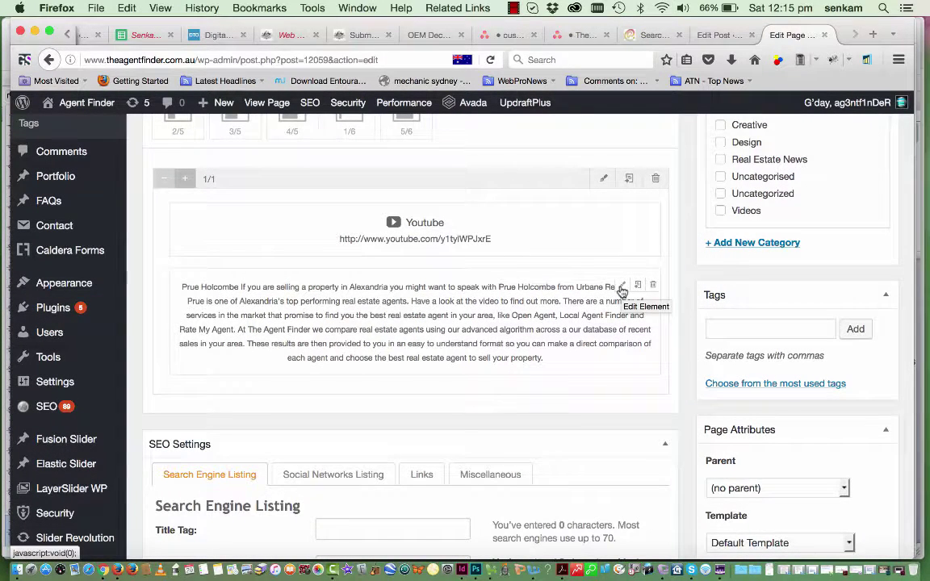
Append '- Alexandria Agent Finder' to the text block's Heading 3 title
click(621, 288)
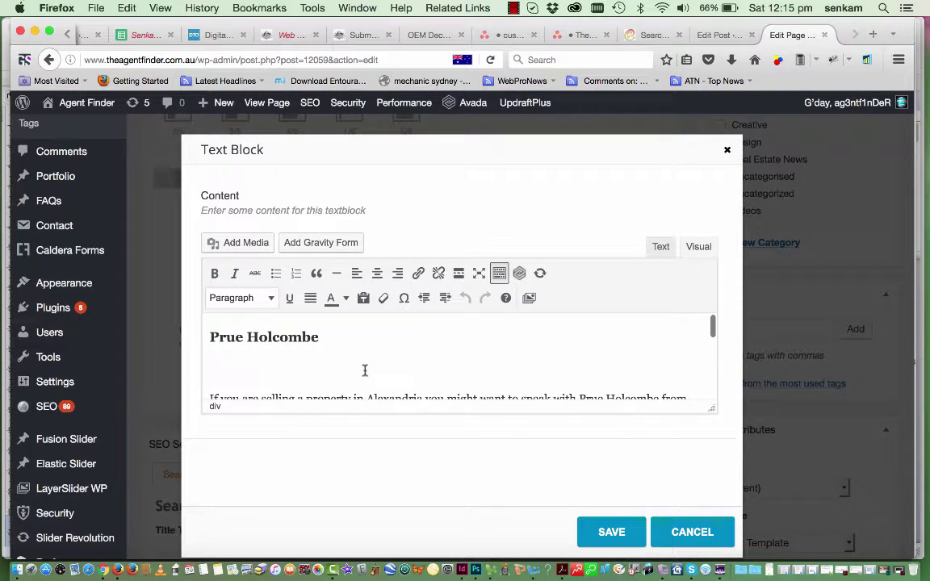
scroll(364, 371, down, 3)
scroll(365, 371, up, 3)
scroll(364, 371, down, 2)
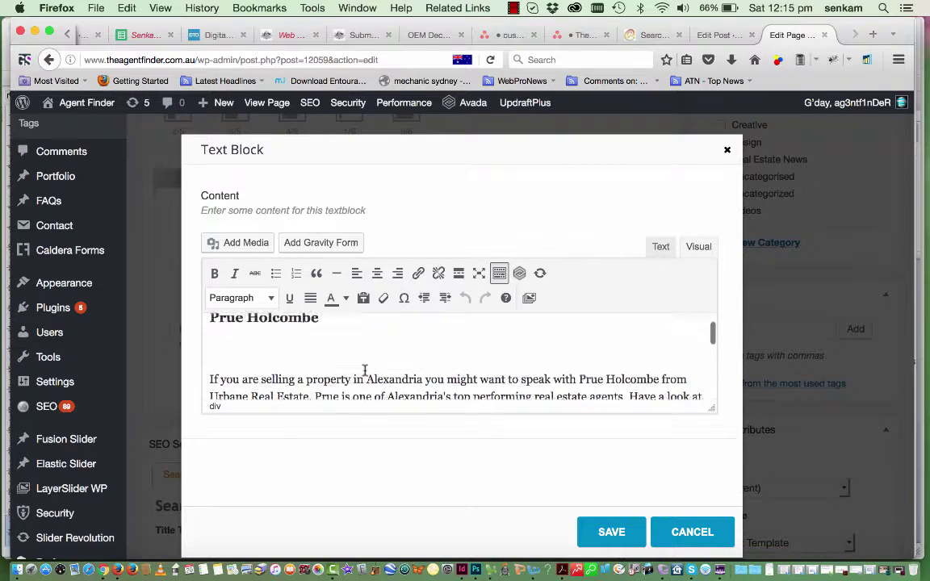
scroll(364, 370, up, 2)
scroll(364, 371, down, 3)
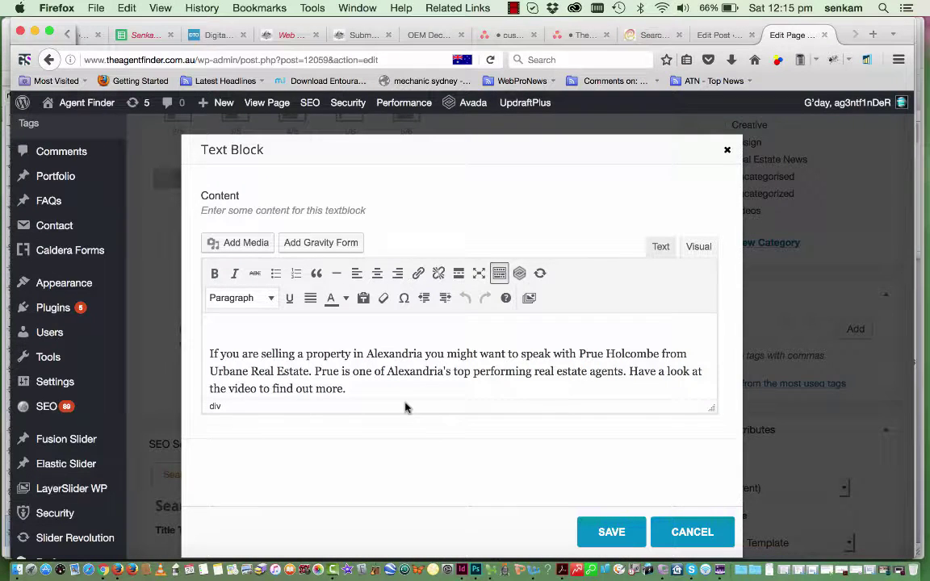
scroll(403, 390, down, 5)
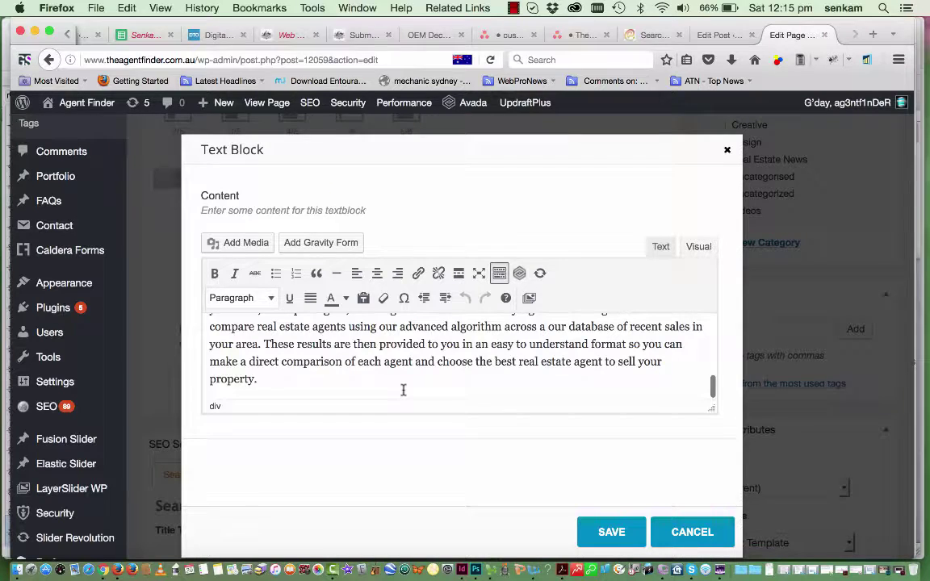
scroll(403, 390, up, 6)
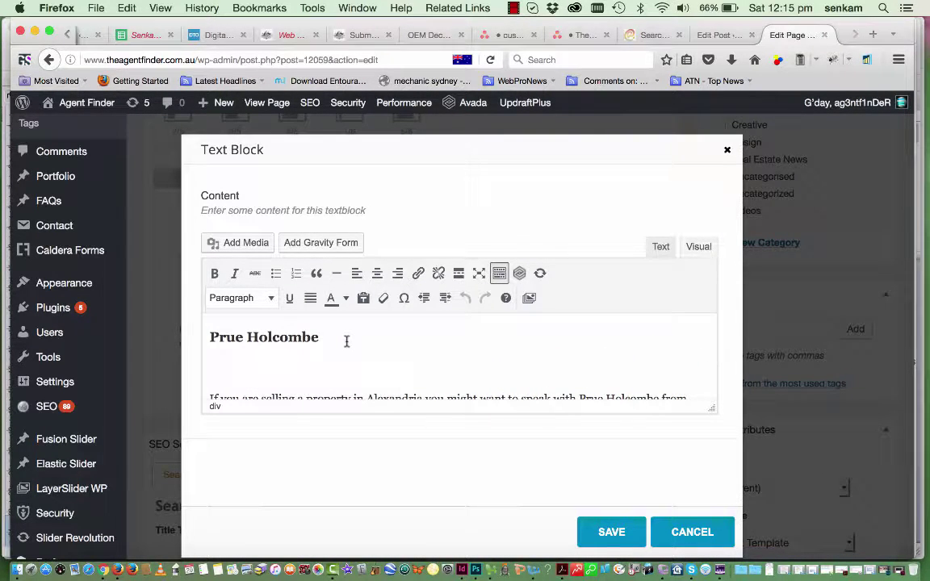
click(346, 341)
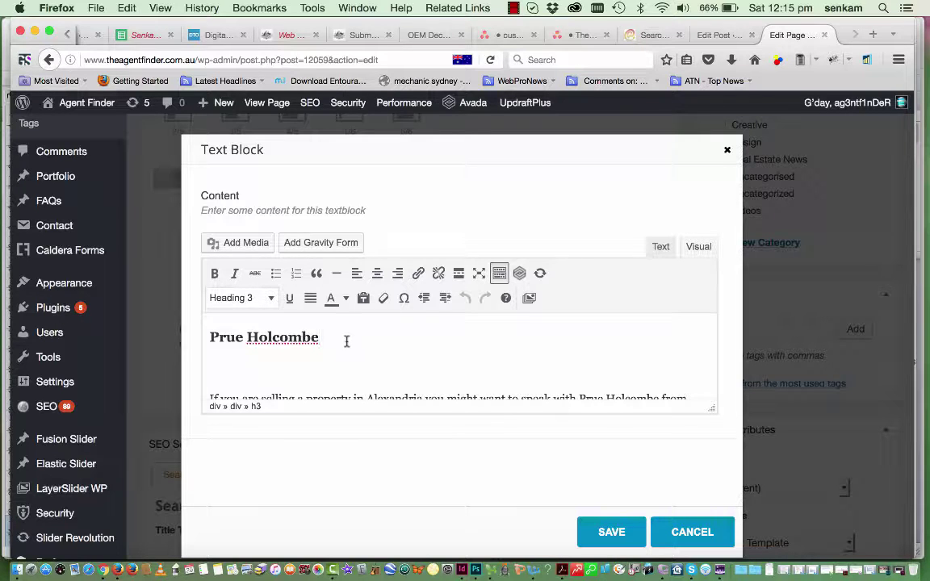
text(- Alexandrai)
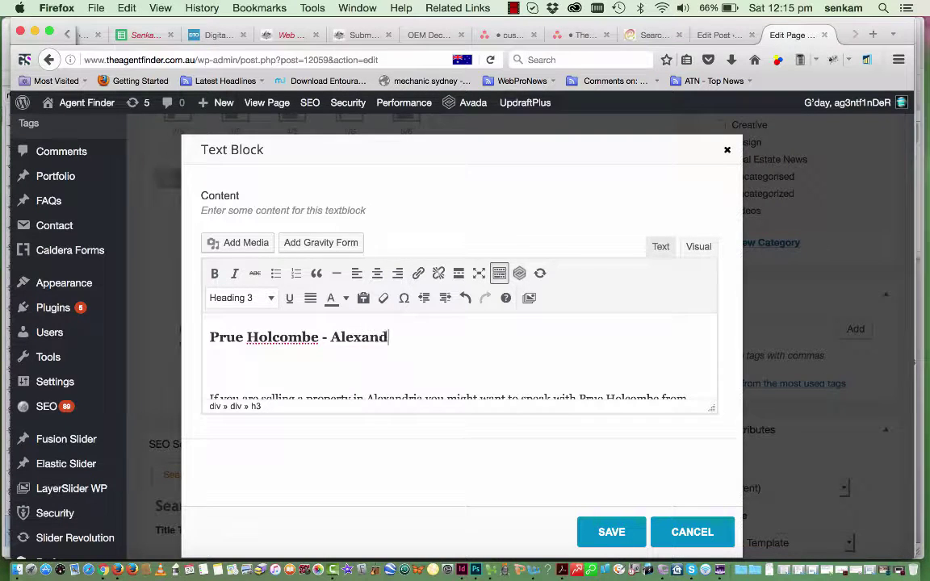
key(BackSpace)
key(BackSpace)
text(ia Agent)
text(Finder)
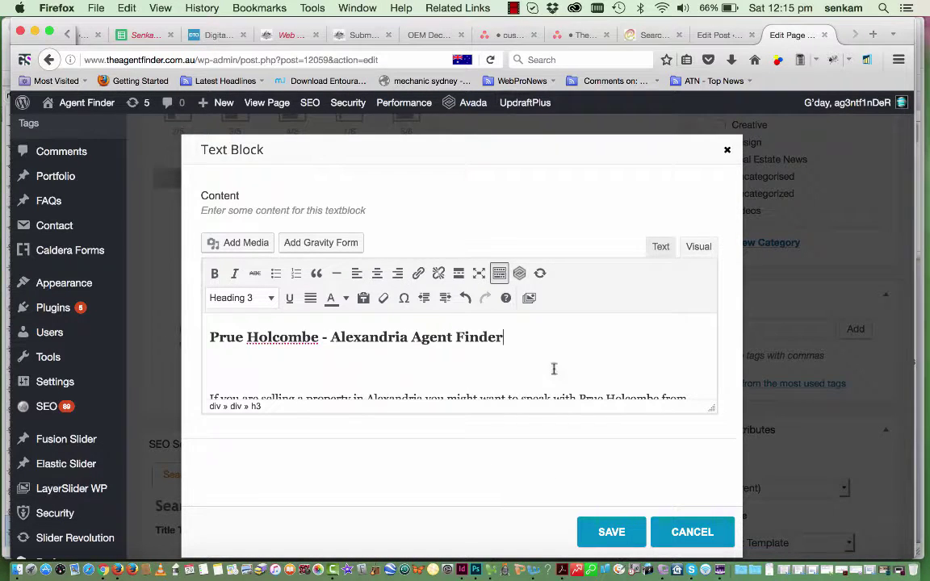
Delete the empty line under the heading and select the agent's name in it
click(208, 365)
key(BackSpace)
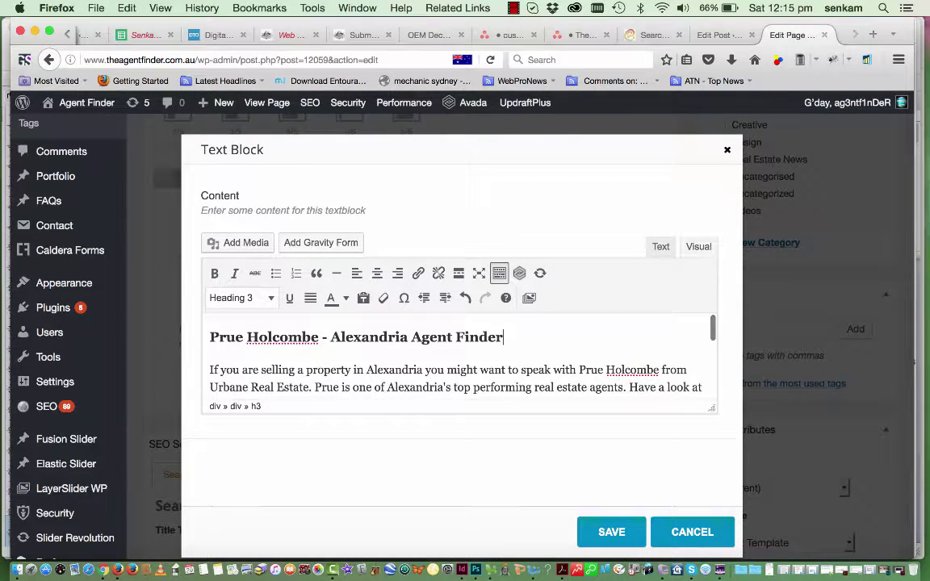
scroll(427, 367, down, 3)
scroll(427, 366, down, 3)
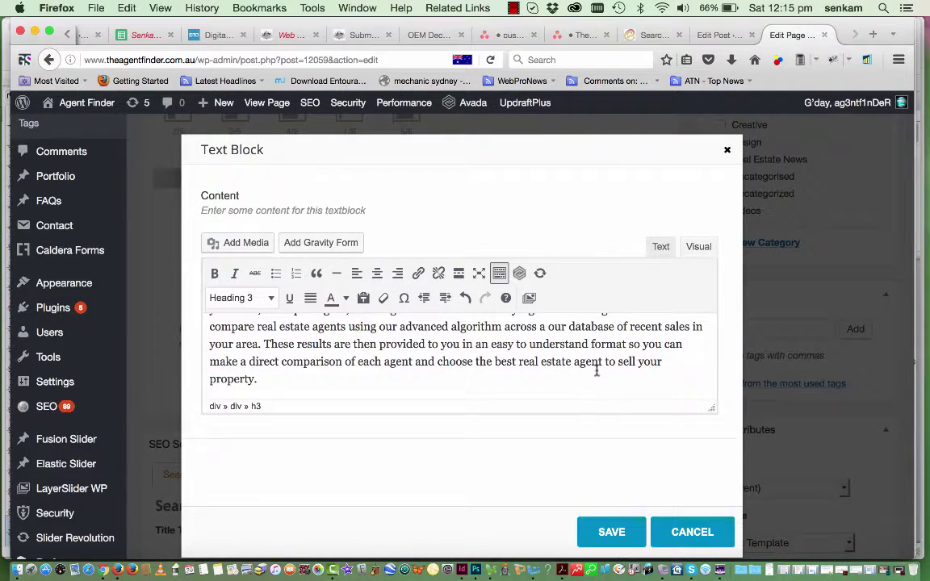
scroll(597, 367, up, 5)
scroll(596, 371, up, 1)
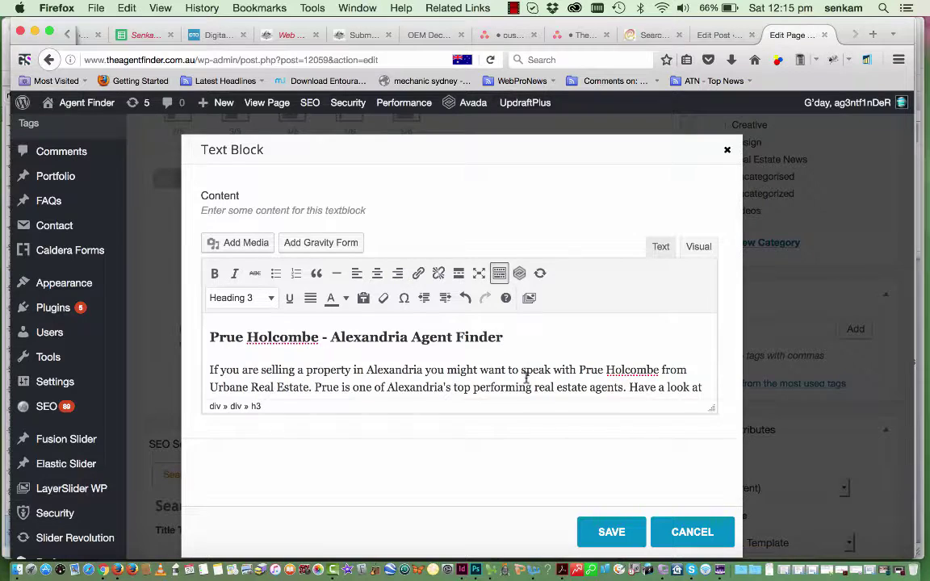
click(320, 337)
drag(320, 337, 192, 335)
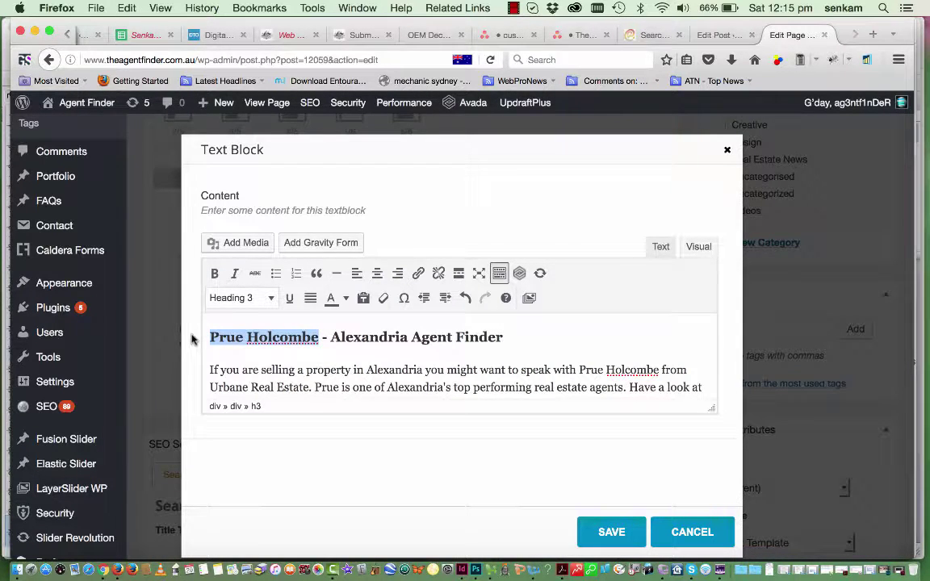
Open google.com.au in a new browser tab and switch to Google Images
click(872, 35)
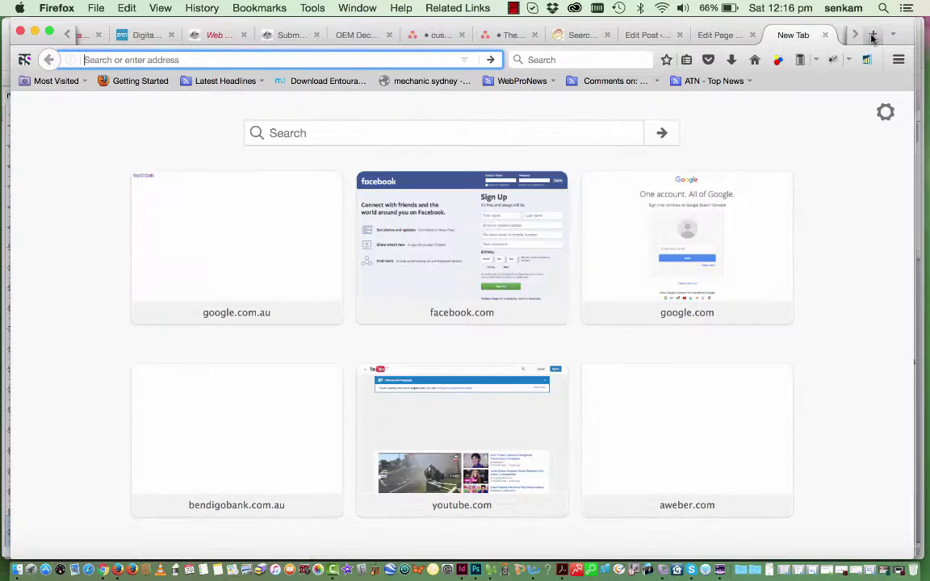
text(google.com.au/)
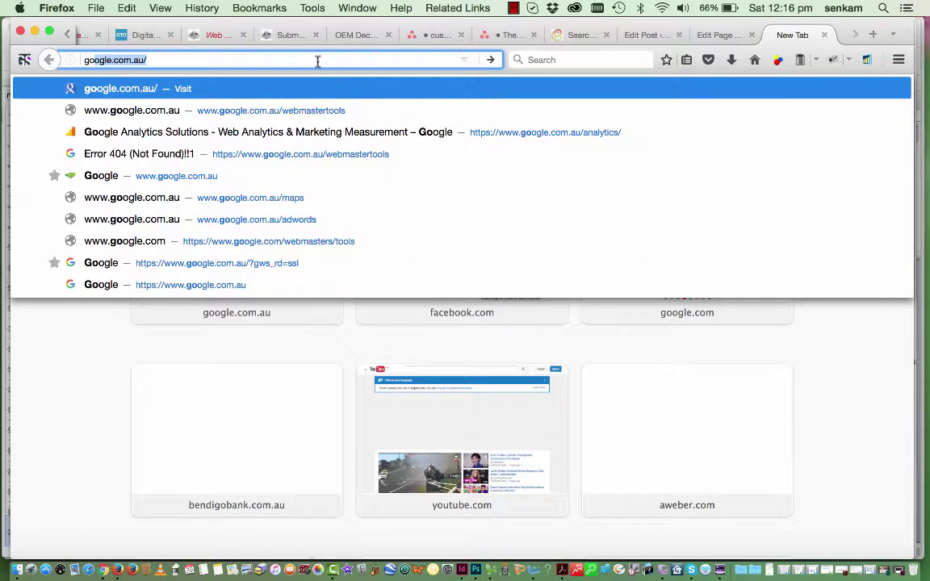
key(Return)
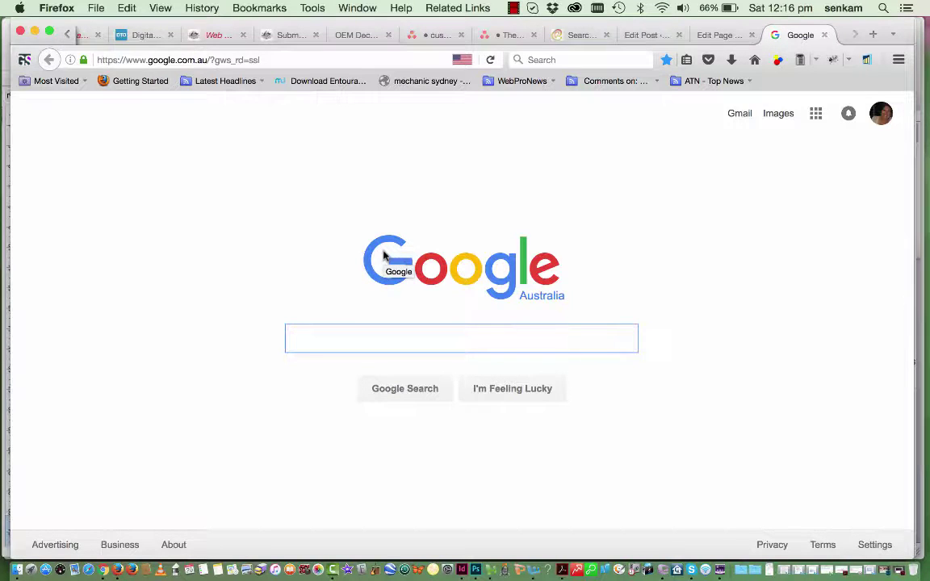
click(778, 118)
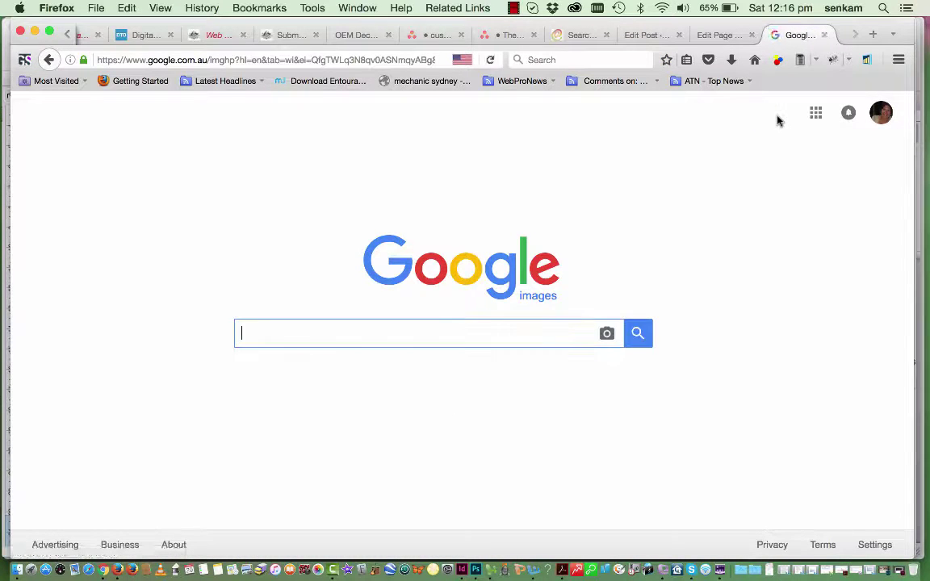
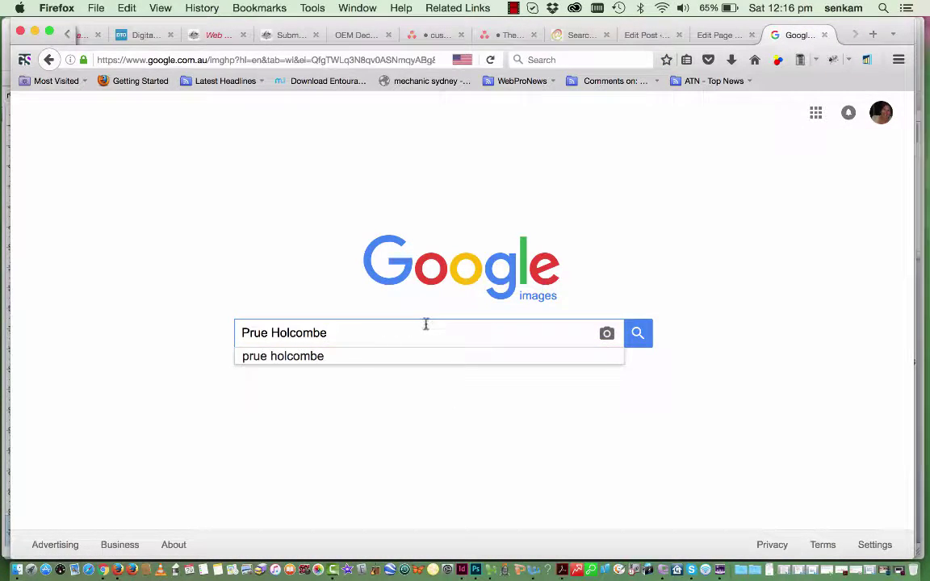
Image-search the agent's name and open her 400×374 headshot full-size for saving
key(Return)
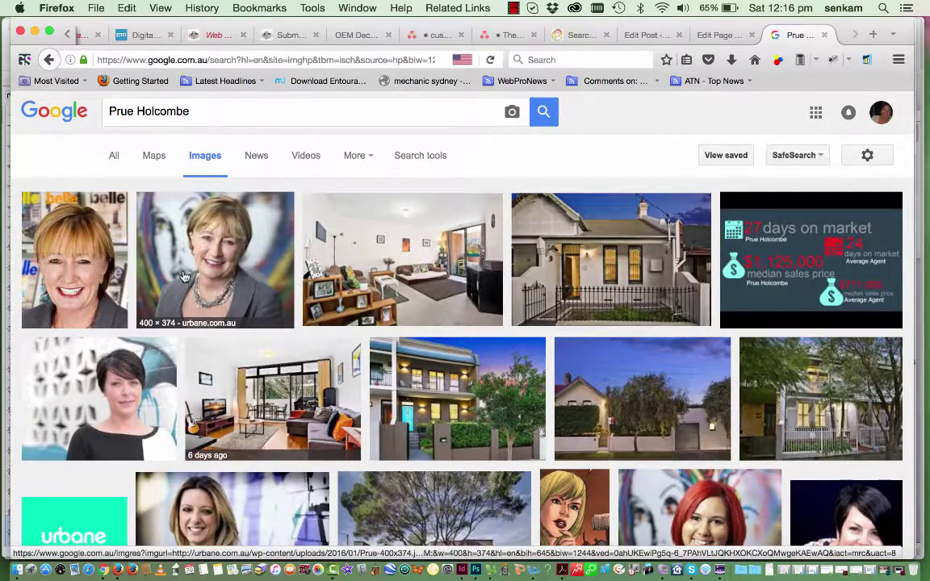
scroll(186, 277, down, 3)
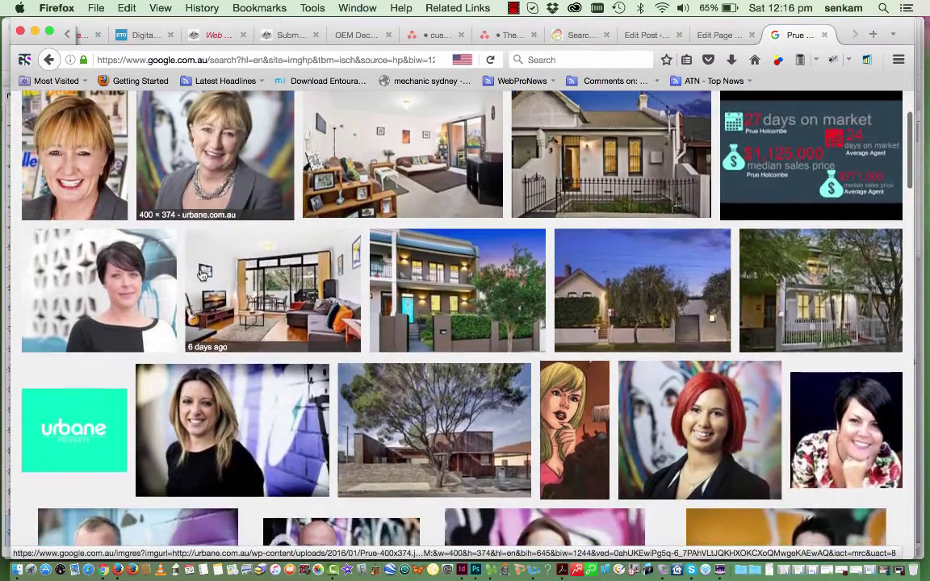
scroll(201, 275, down, 2)
scroll(157, 268, up, 4)
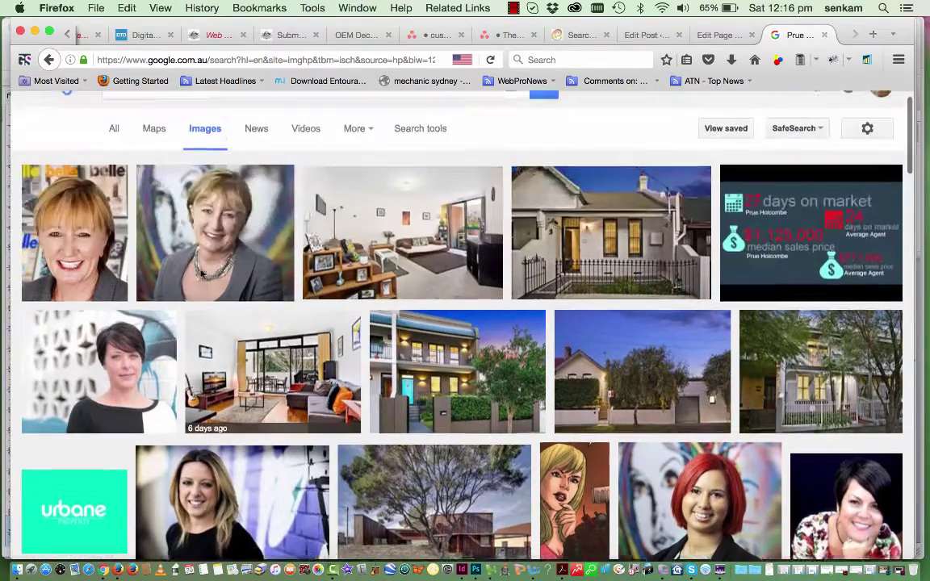
click(190, 264)
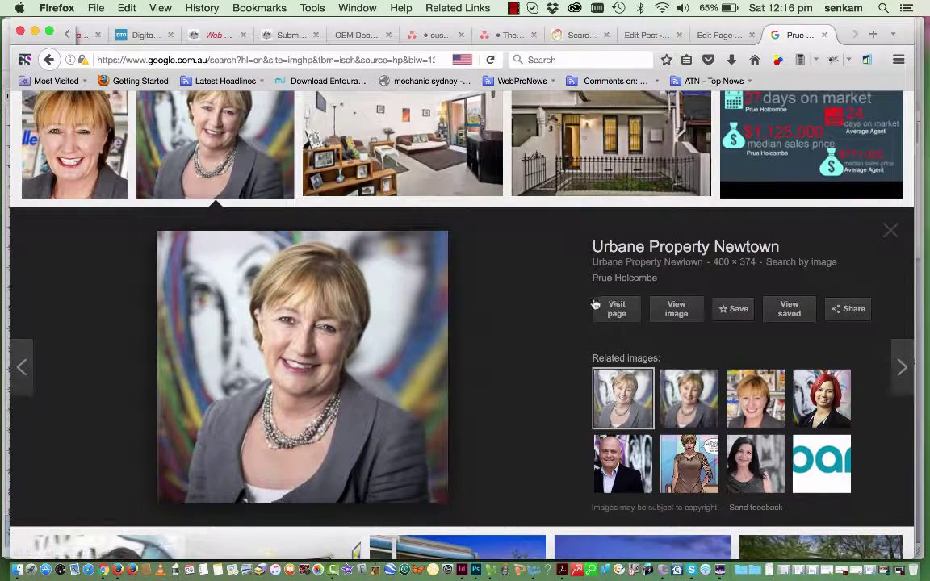
click(674, 313)
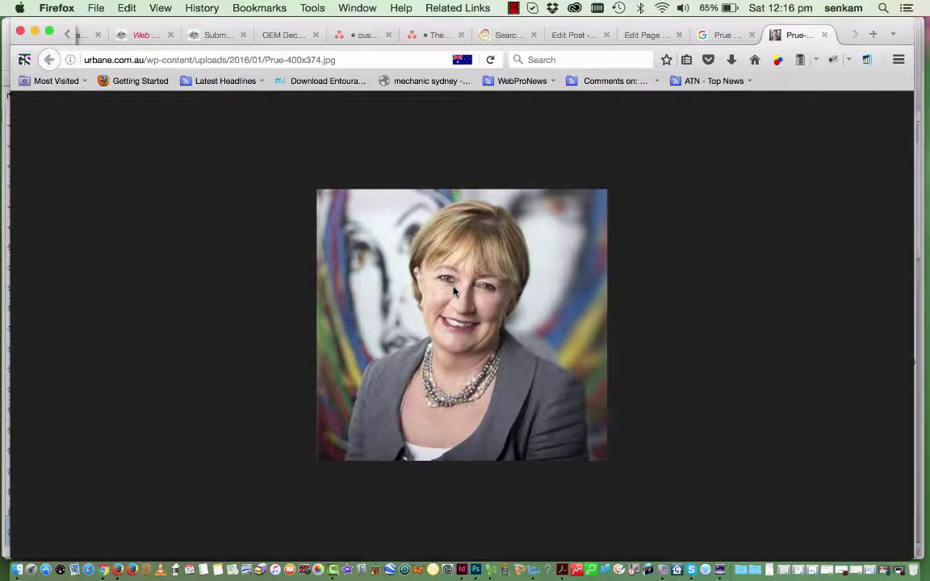
click(96, 8)
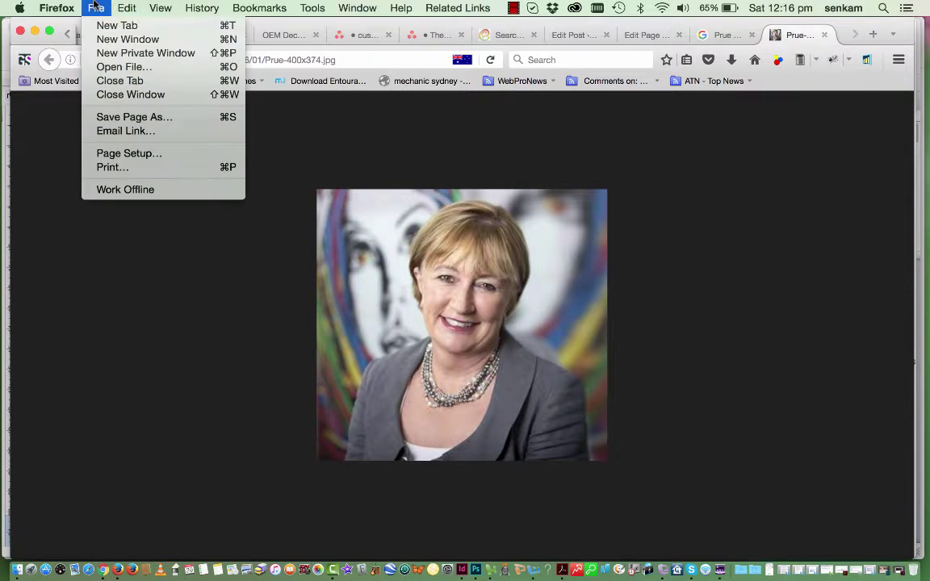
click(127, 118)
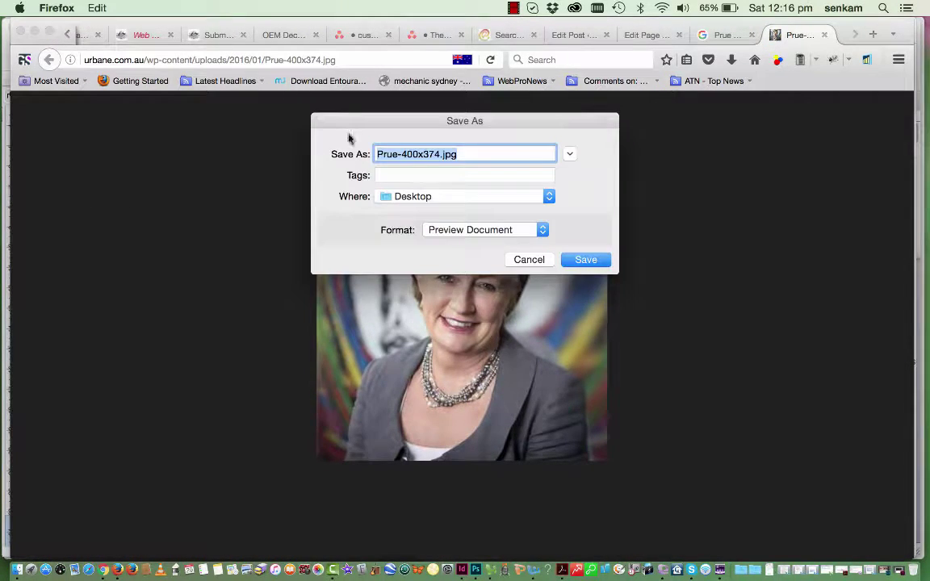
Save the headshot to the Desktop as the agent's name plus '-Real-Estate-Agent'
click(423, 154)
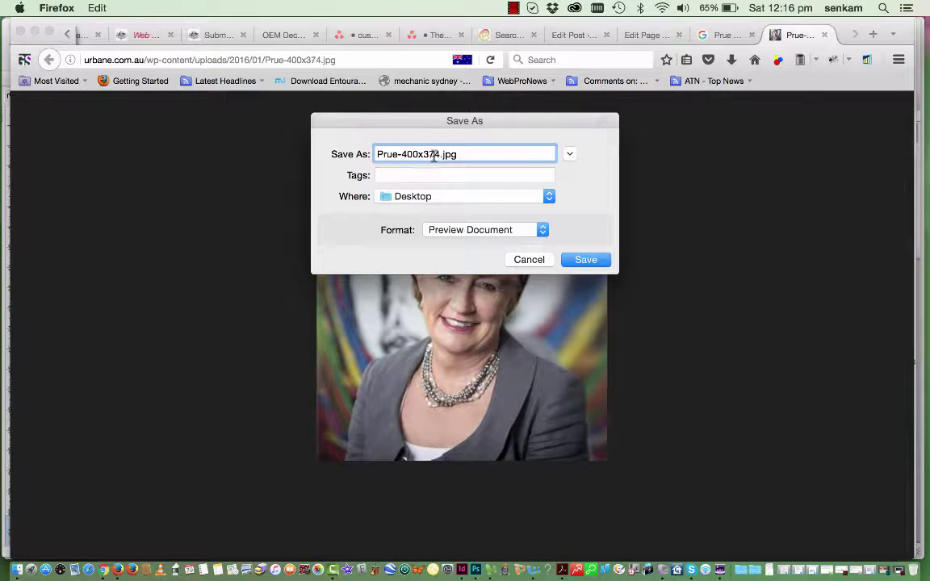
drag(440, 153, 401, 154)
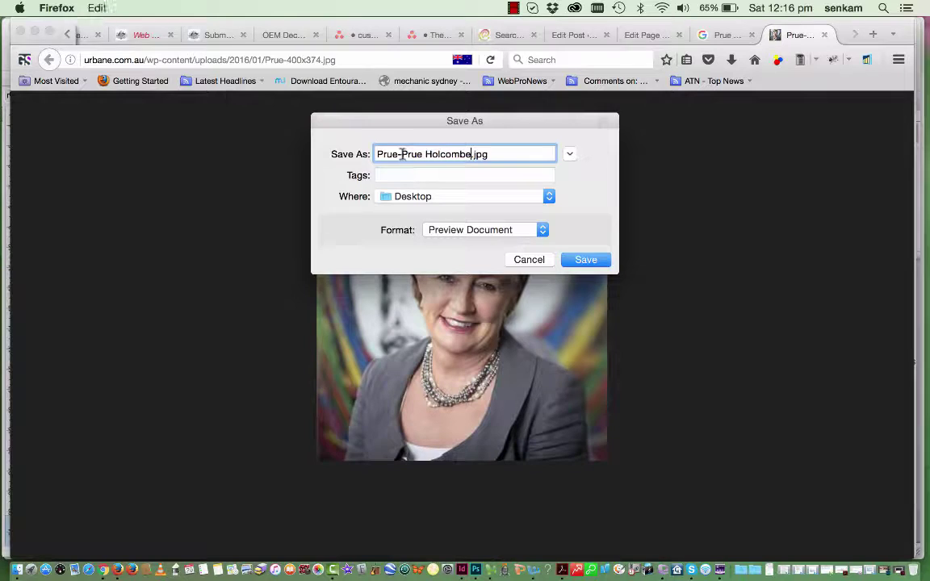
drag(422, 154, 405, 156)
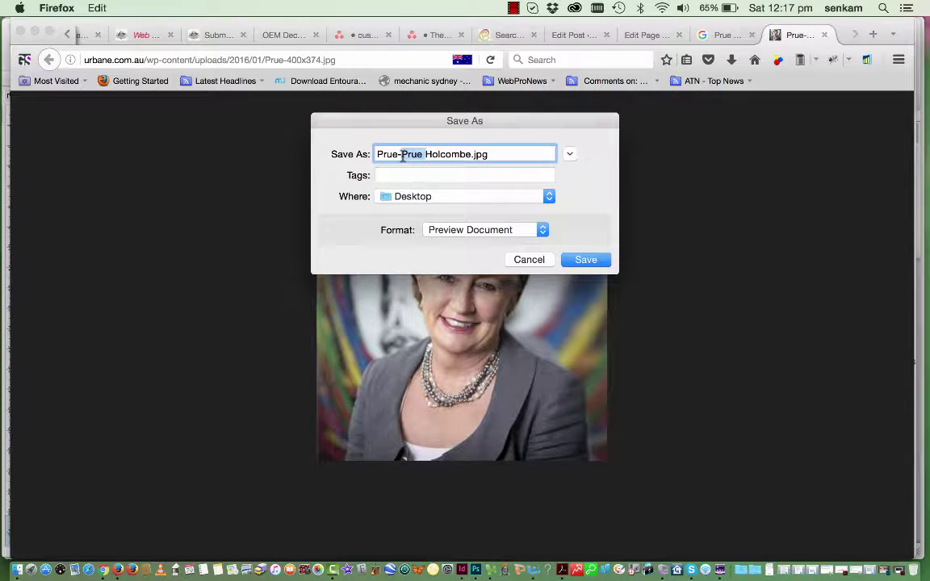
key(BackSpace)
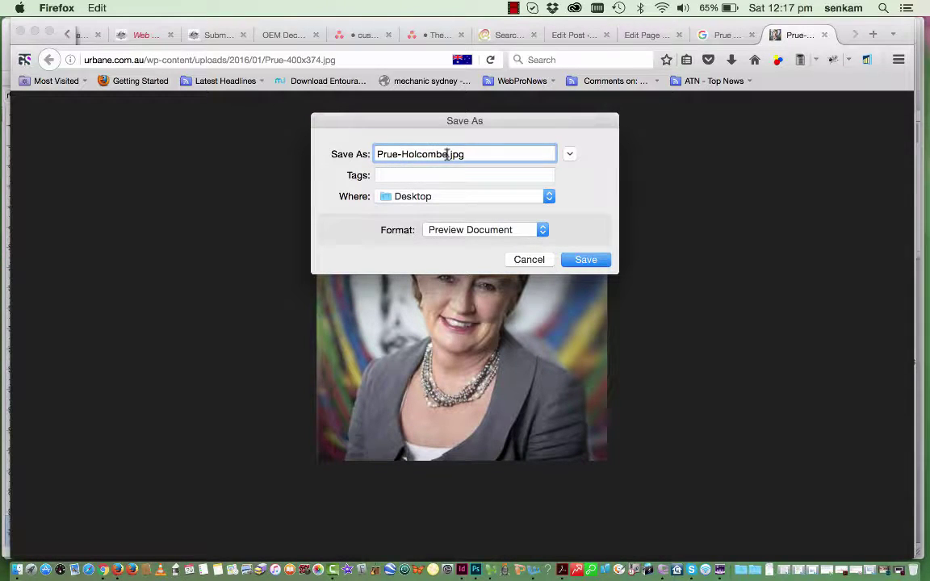
text(-Real-Estate)
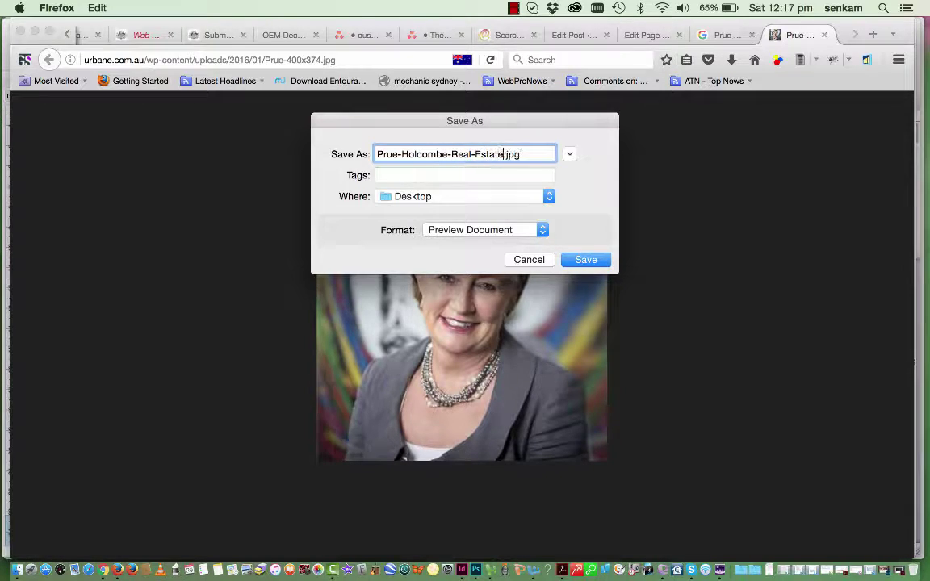
text(-Agent)
click(586, 260)
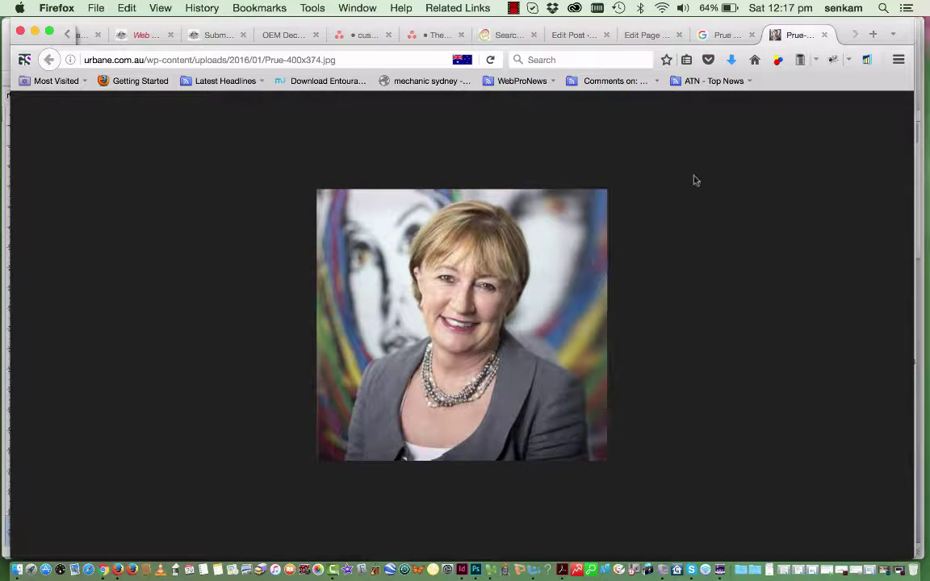
Close the image search tab and return to the Alexandria page editor
click(717, 37)
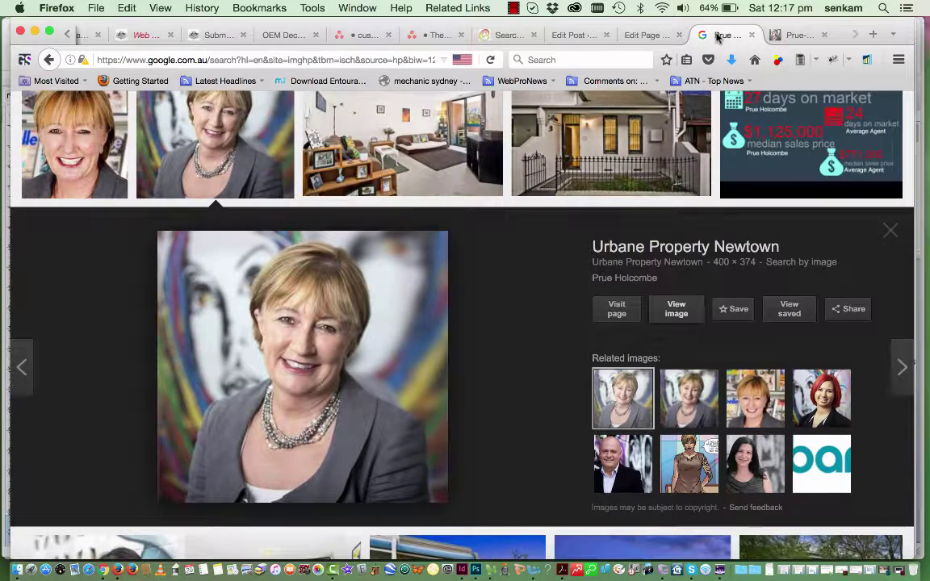
click(751, 35)
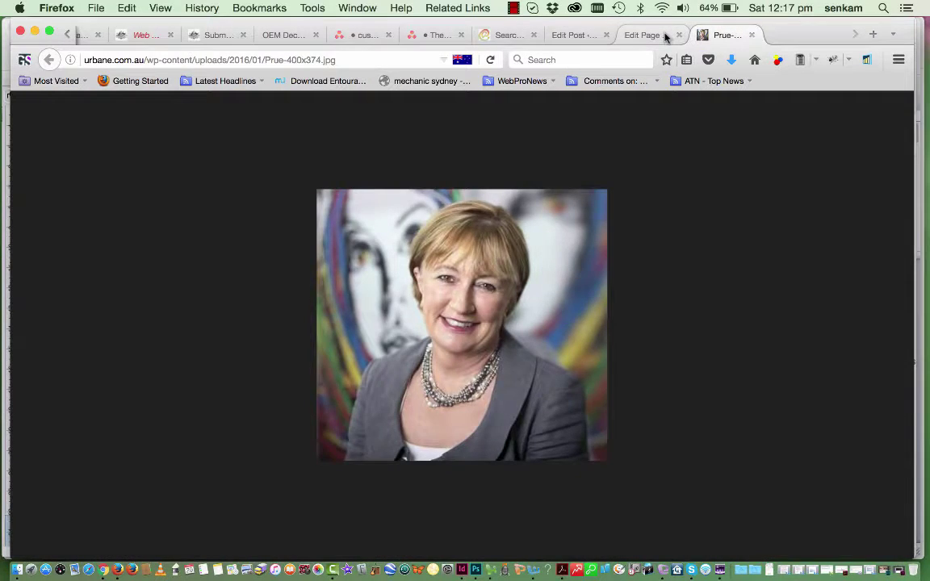
click(666, 37)
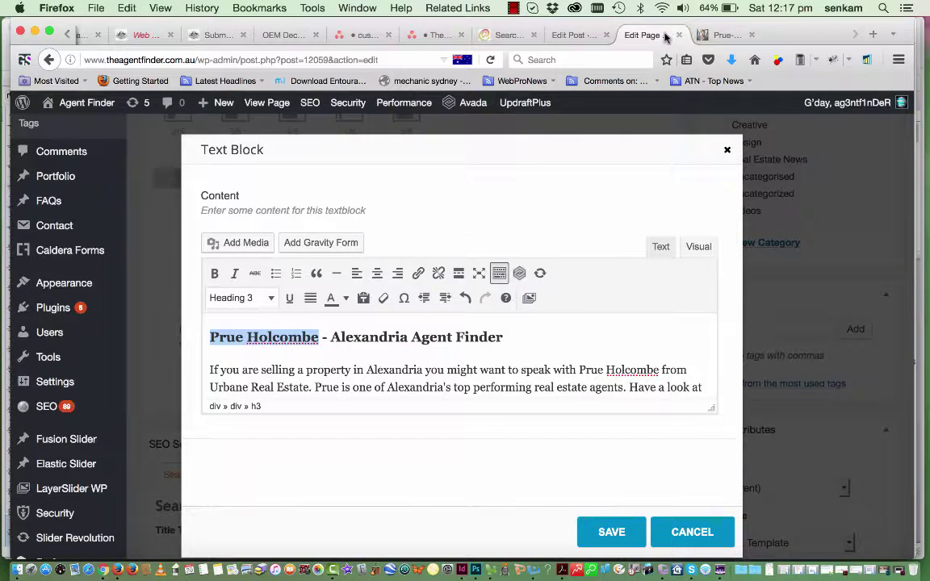
Upload the saved headshot JPG from the Desktop via Add Media
click(245, 243)
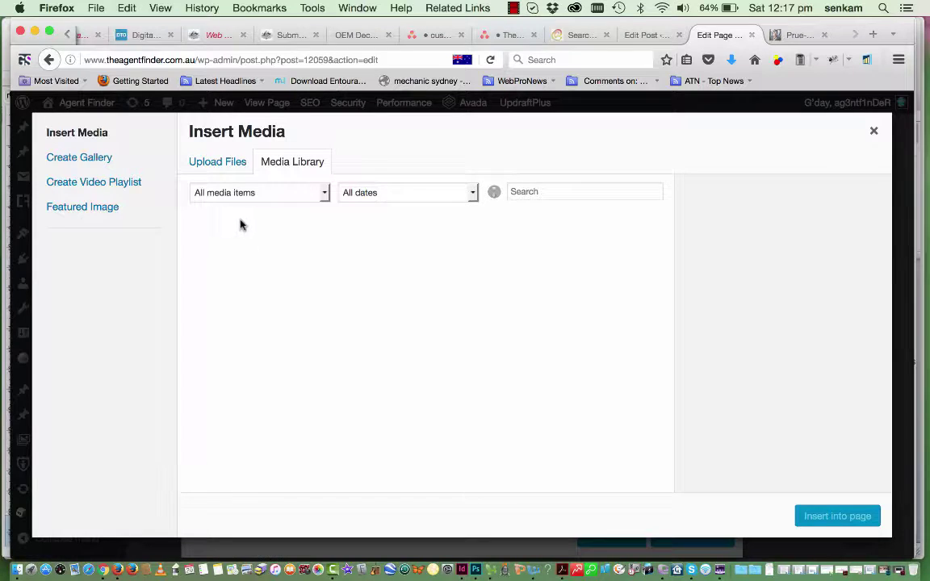
click(220, 162)
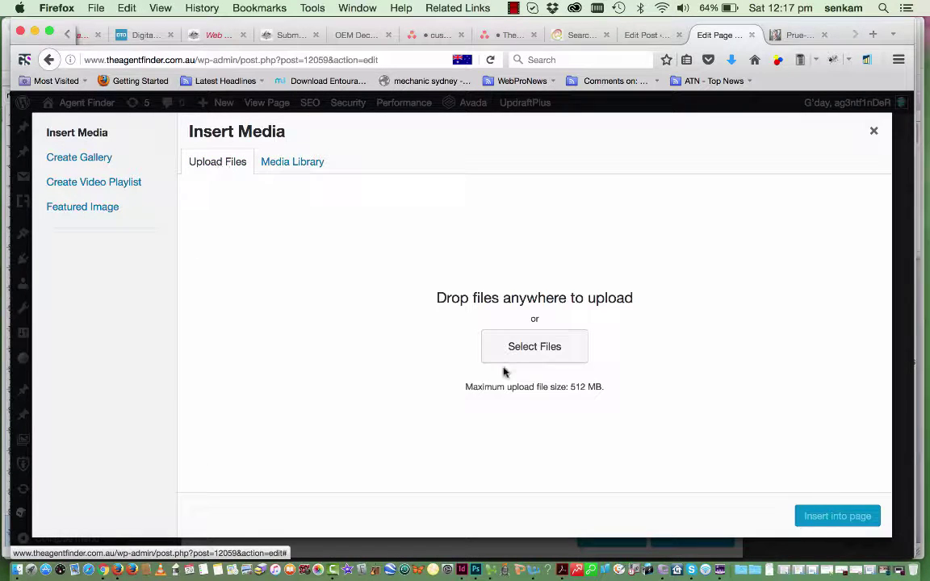
click(523, 347)
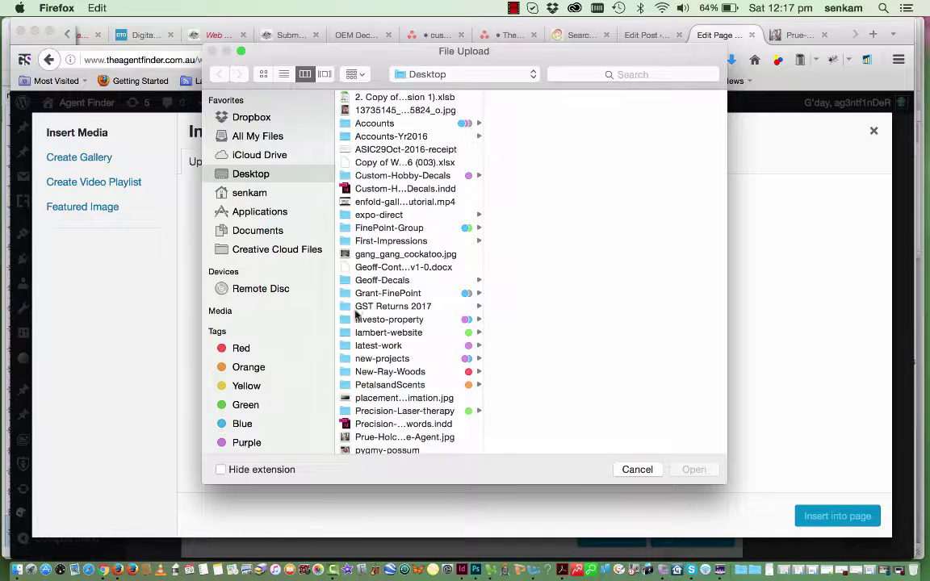
scroll(367, 400, down, 3)
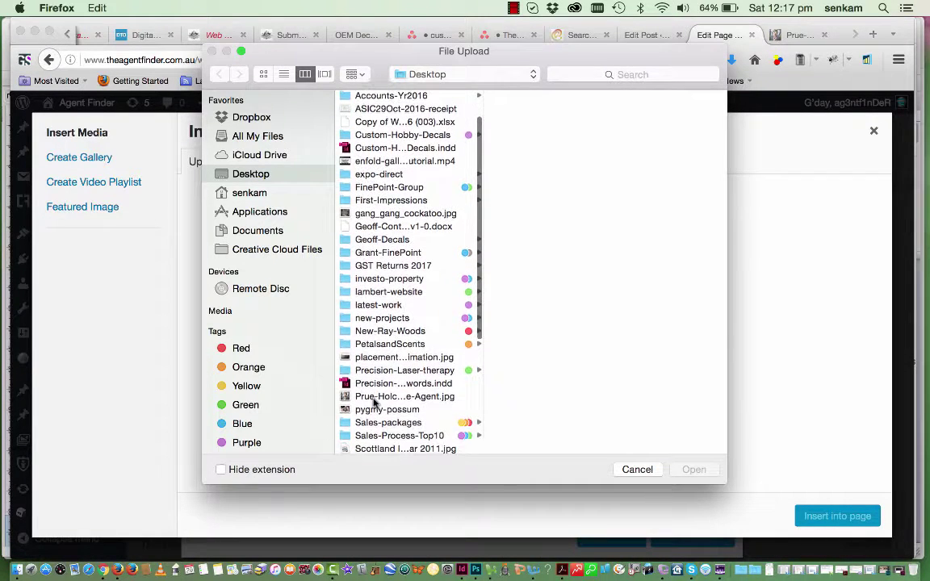
click(374, 397)
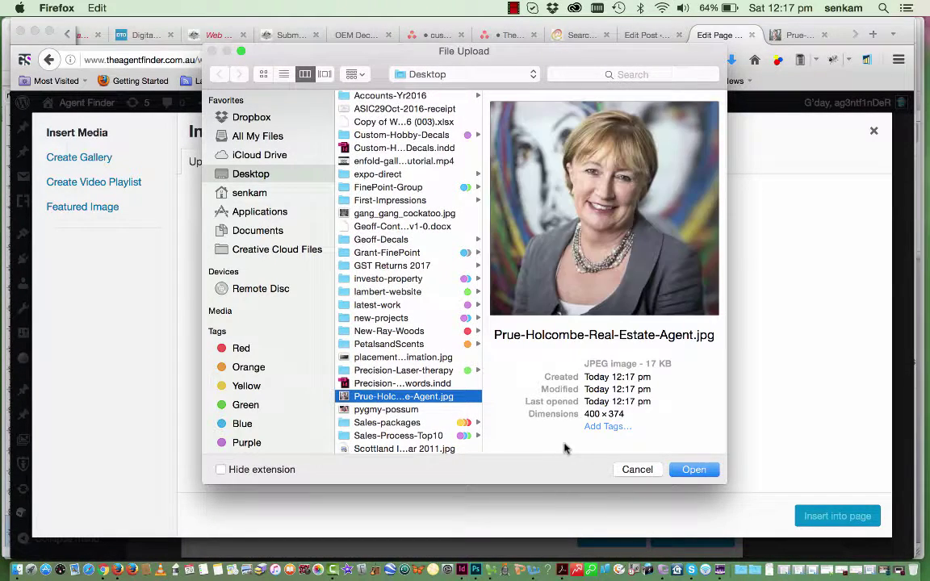
click(694, 469)
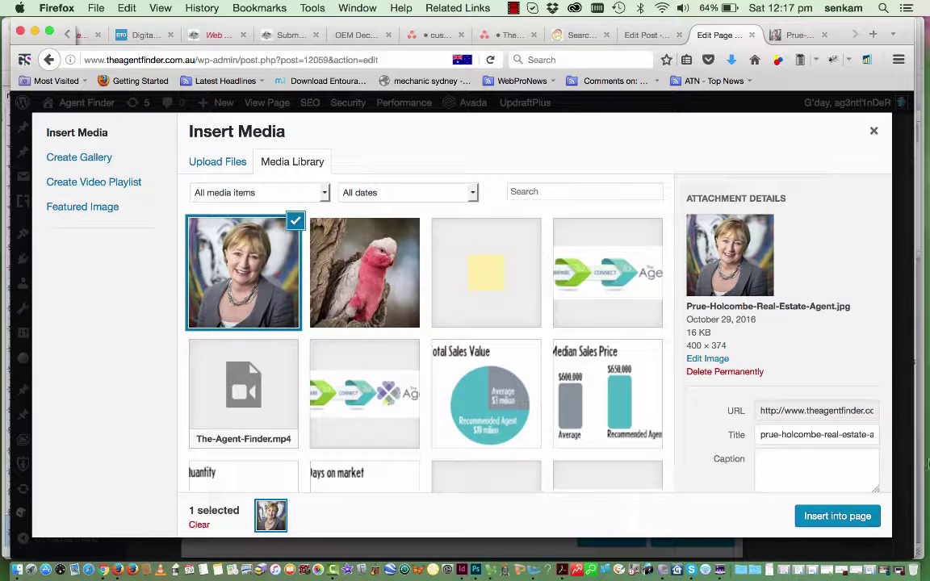
Set the headshot's alt text to the agent's name plus ', The Agent Finder' and insert it
scroll(828, 413, down, 3)
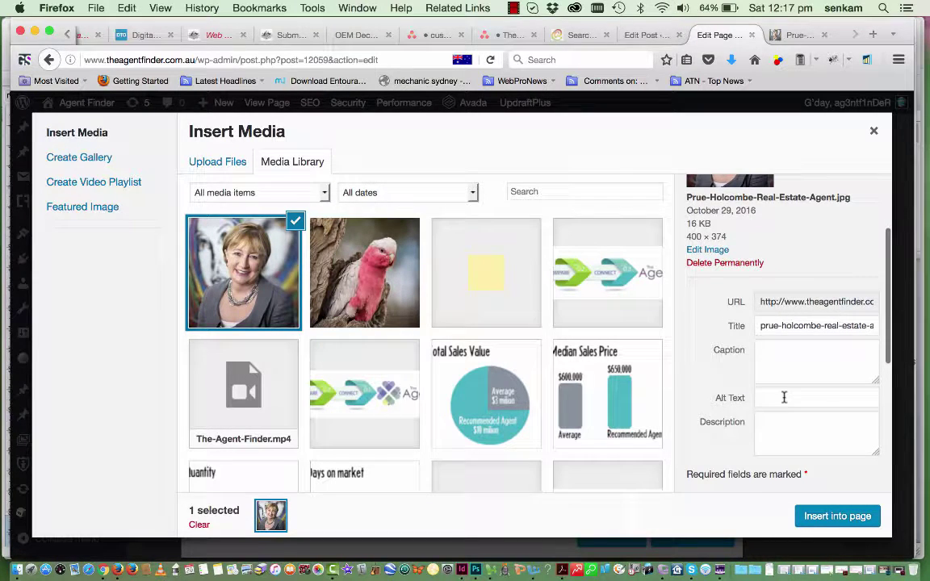
click(780, 396)
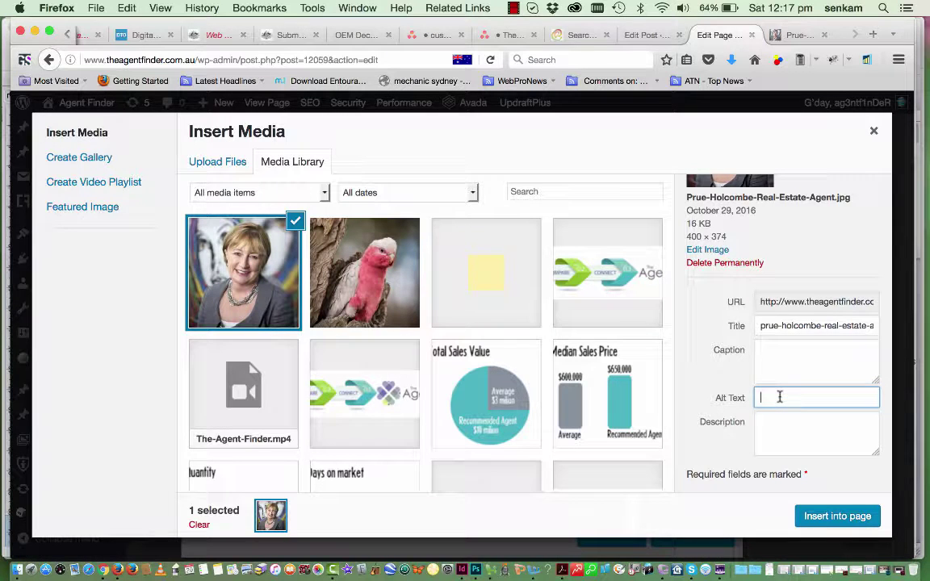
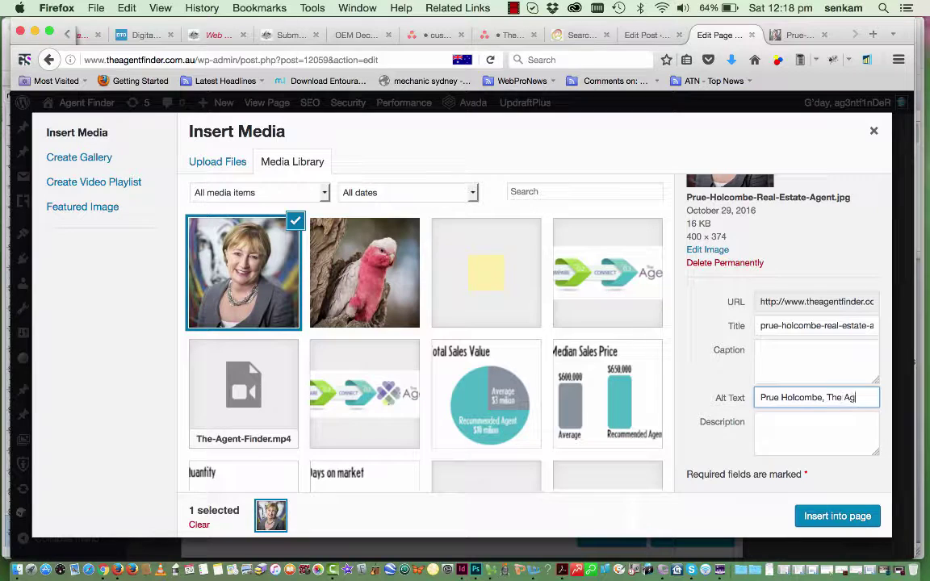
text(The Agent Finder)
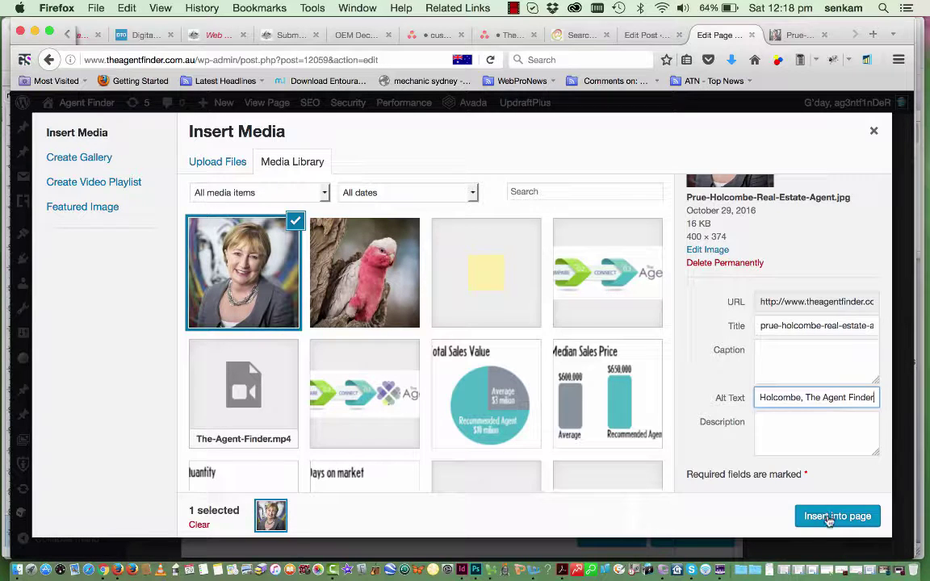
click(829, 519)
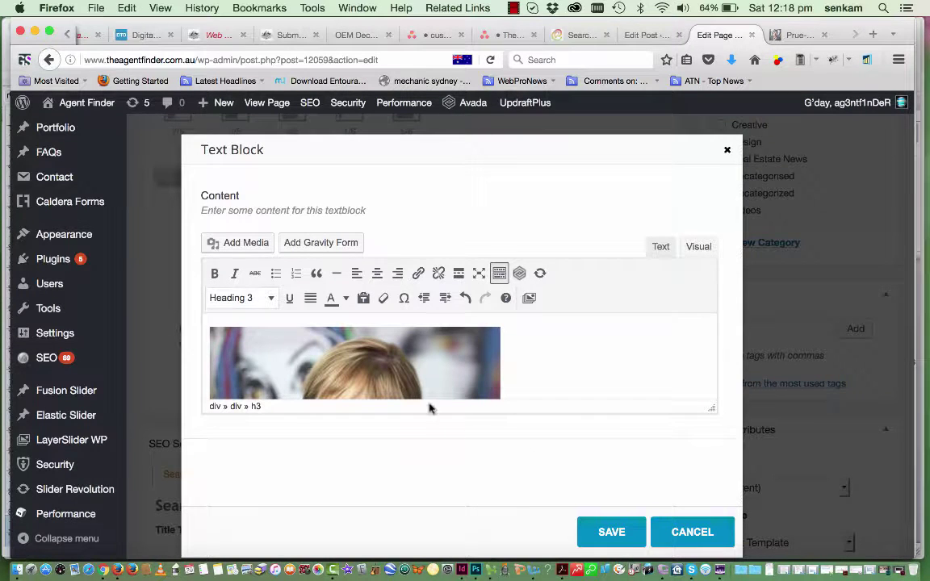
Enlarge the editing area and left-align the portrait beside the text
scroll(412, 370, down, 3)
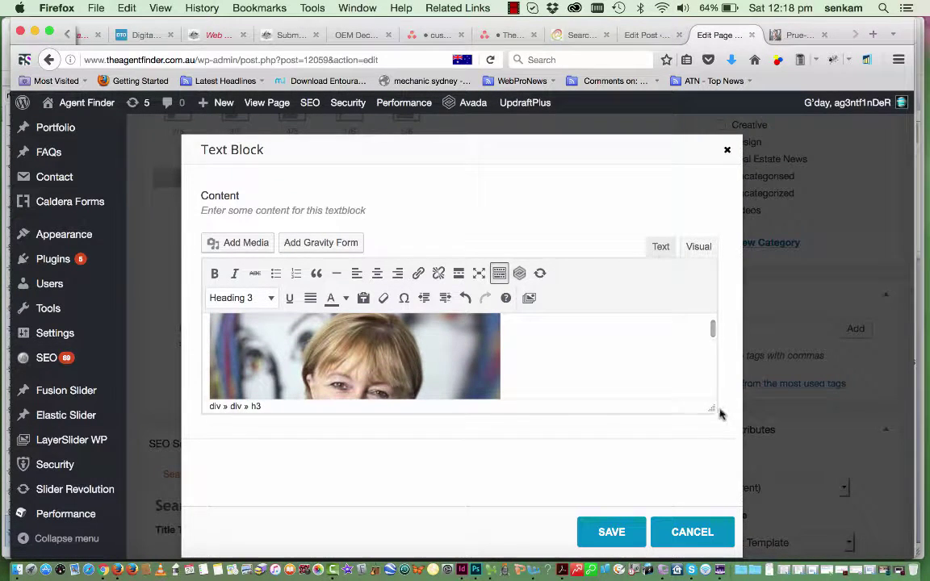
drag(712, 411, 707, 549)
scroll(627, 444, down, 3)
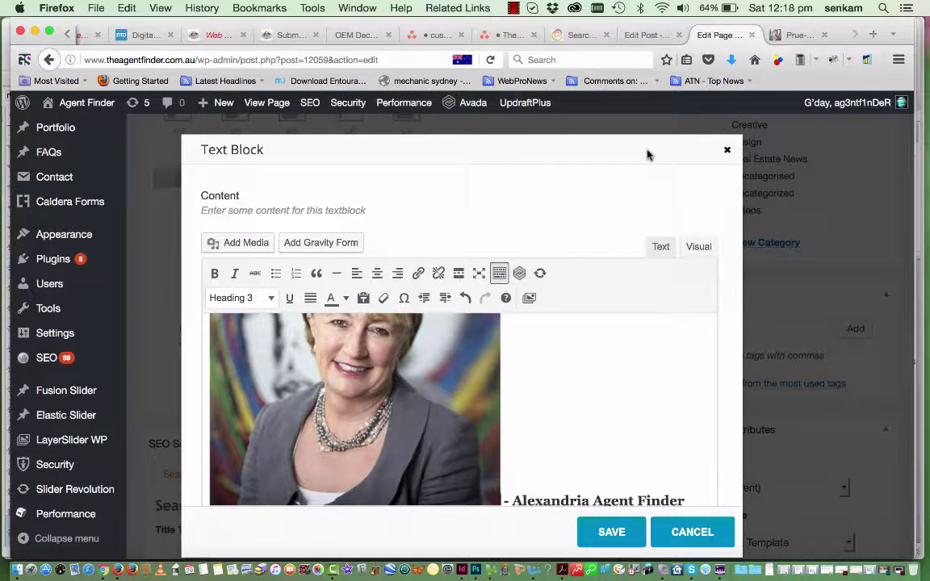
scroll(527, 409, down, 2)
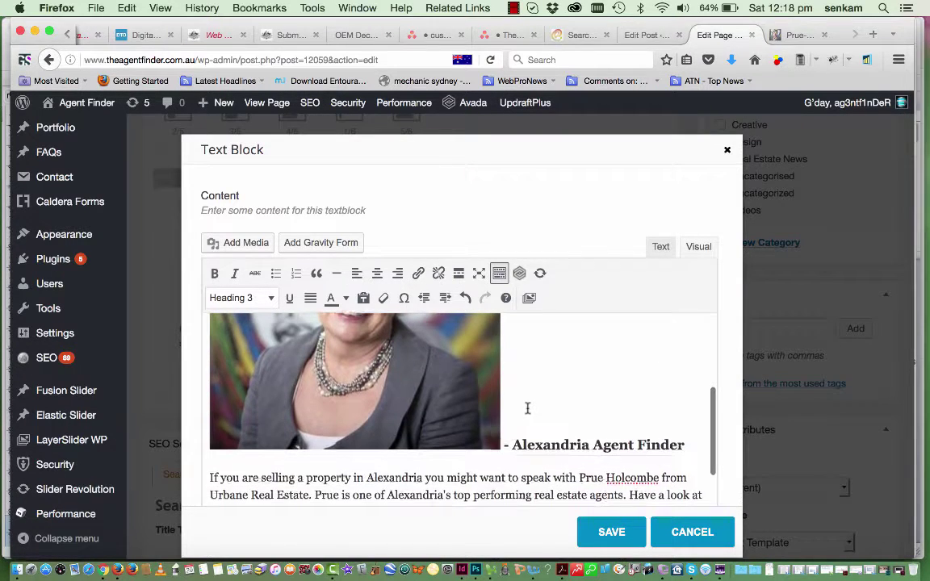
scroll(524, 409, up, 2)
click(471, 427)
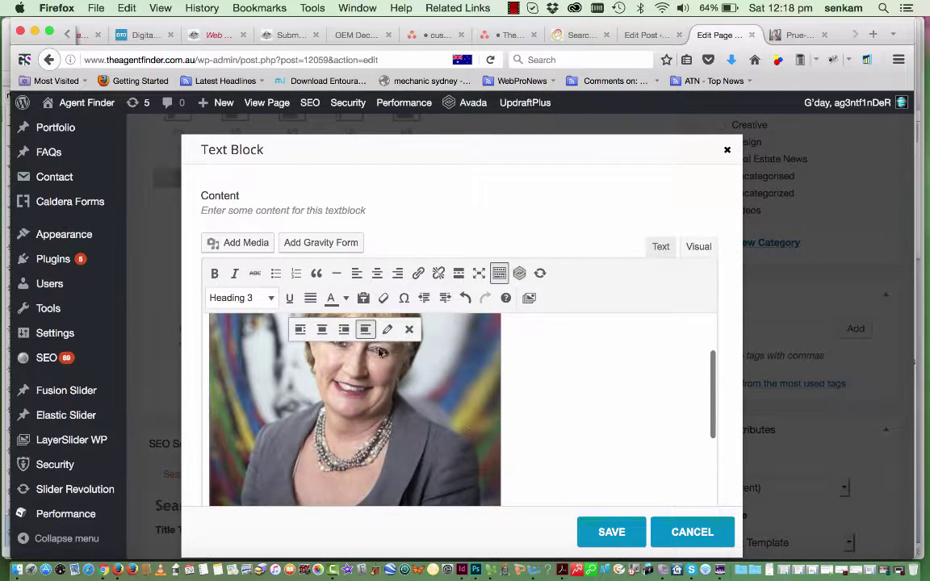
click(300, 331)
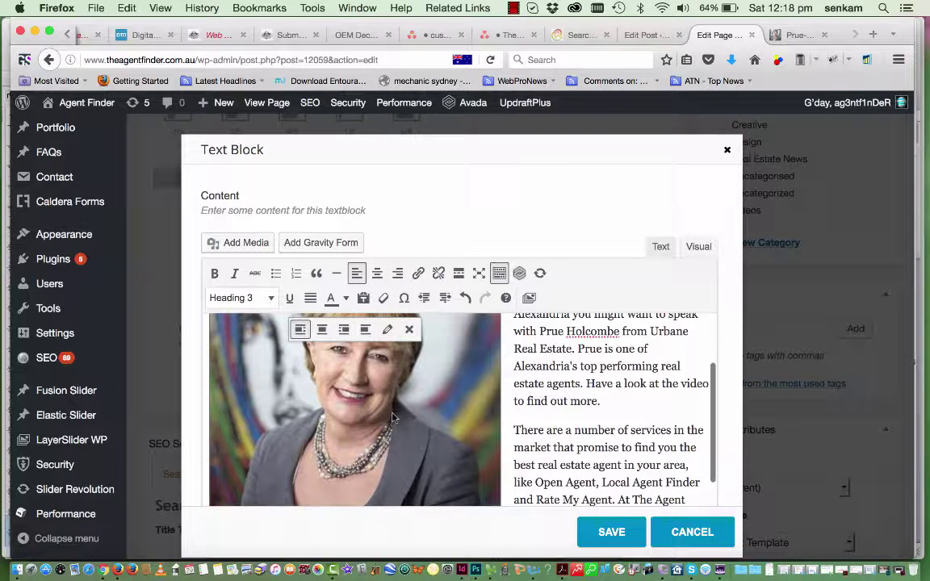
Resize the portrait to Medium 300 × 281 and save the text block
click(386, 332)
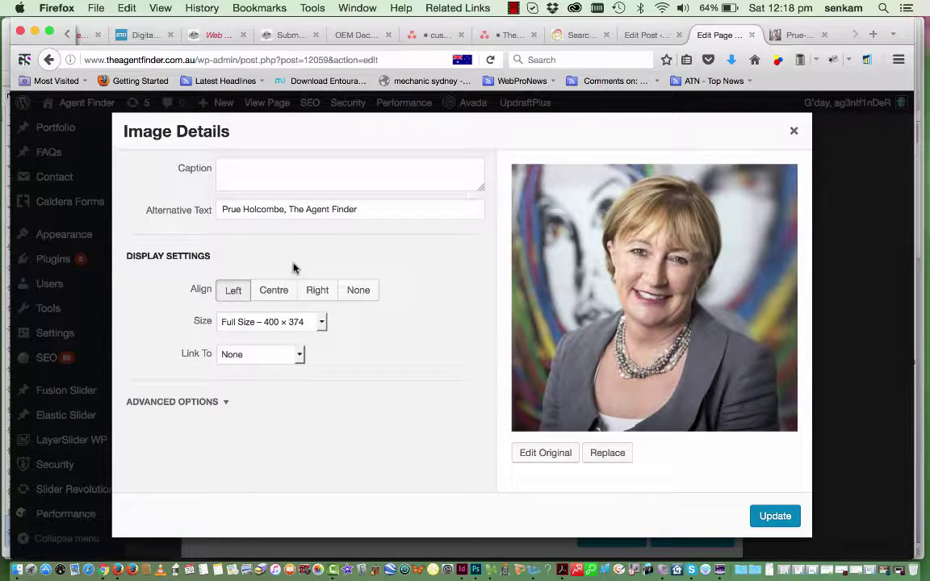
click(320, 323)
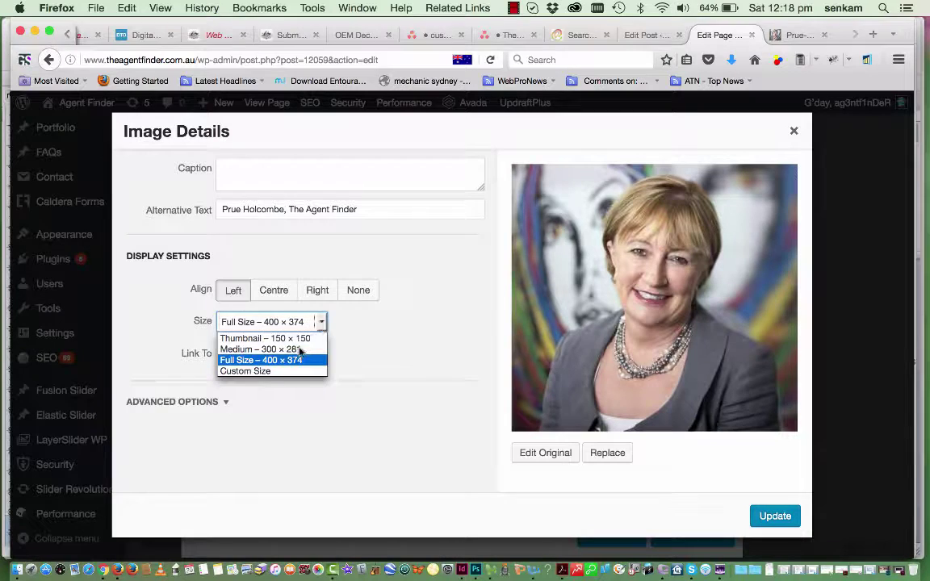
click(296, 350)
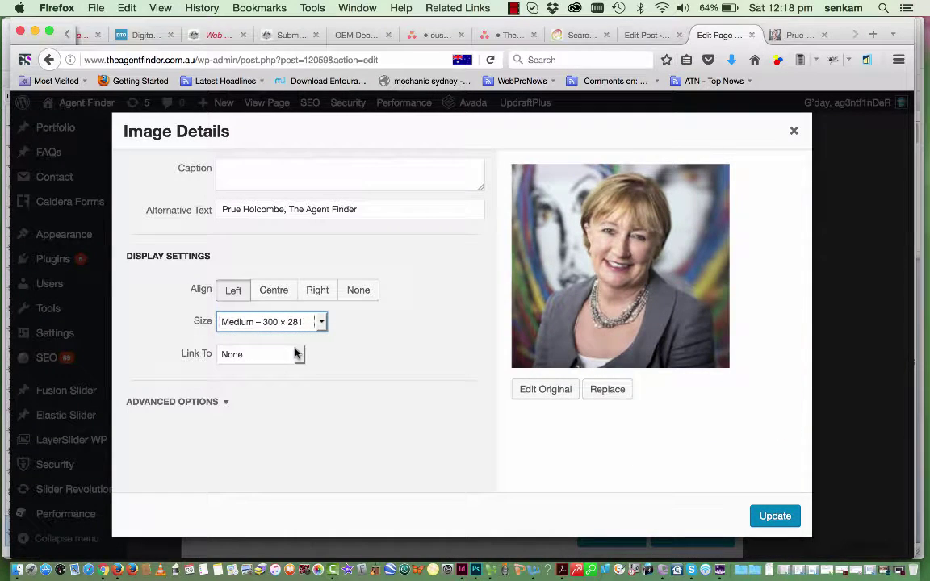
click(763, 518)
scroll(546, 395, up, 2)
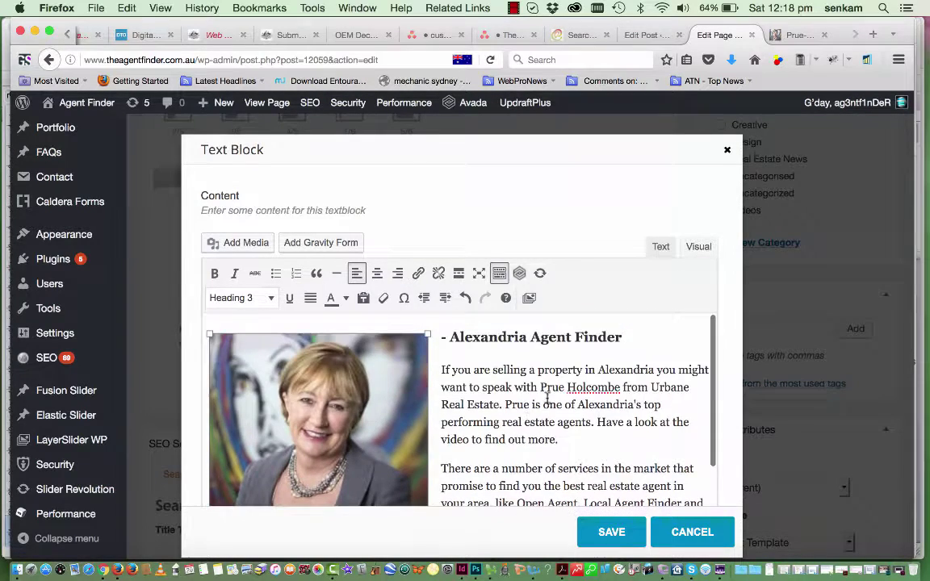
scroll(547, 396, down, 1)
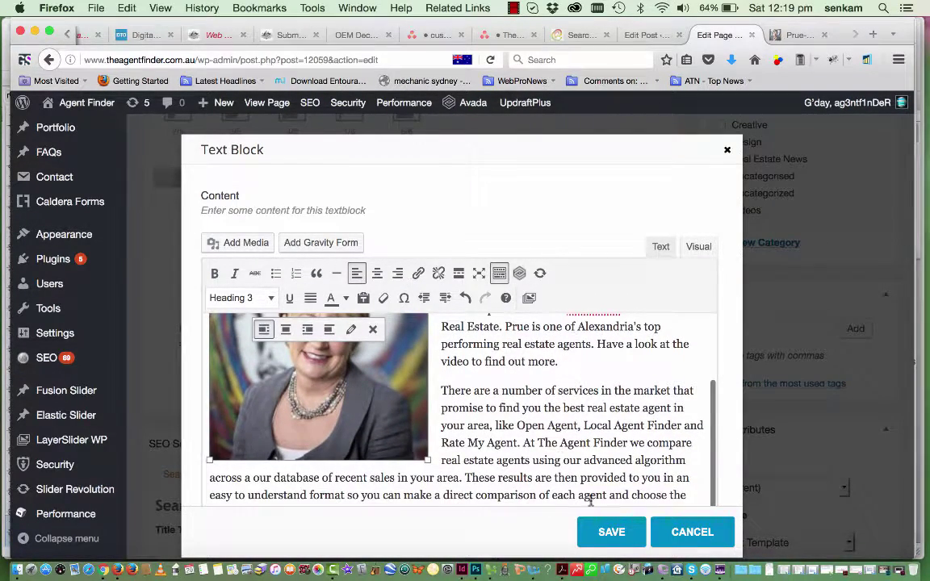
click(612, 533)
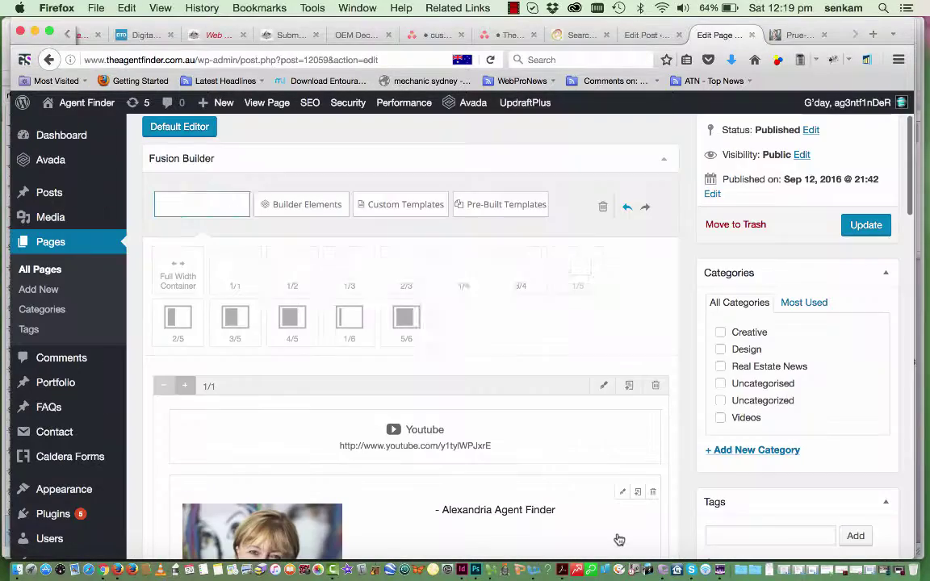
Start a new category named 'Compare Real Estate Agents'
scroll(591, 453, down, 4)
scroll(591, 453, down, 3)
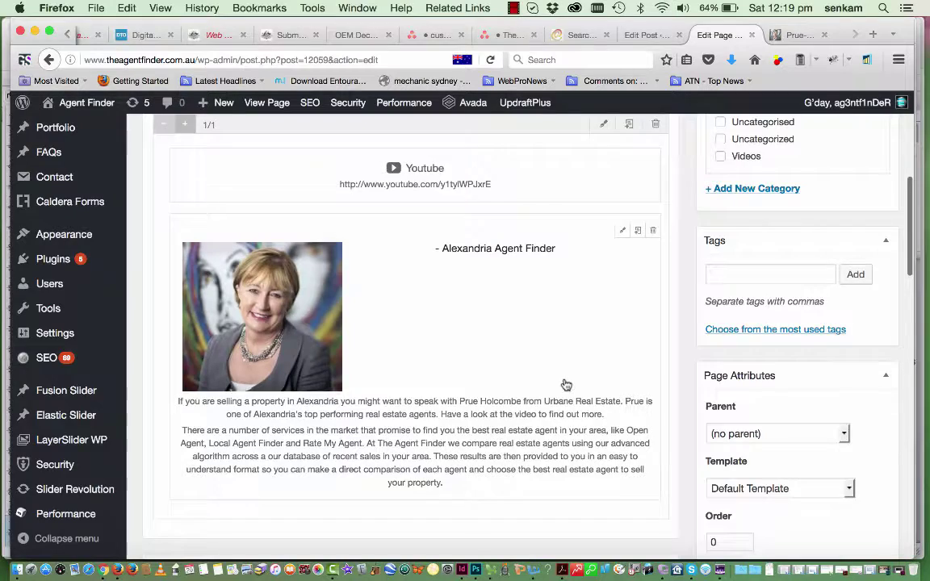
scroll(566, 385, up, 5)
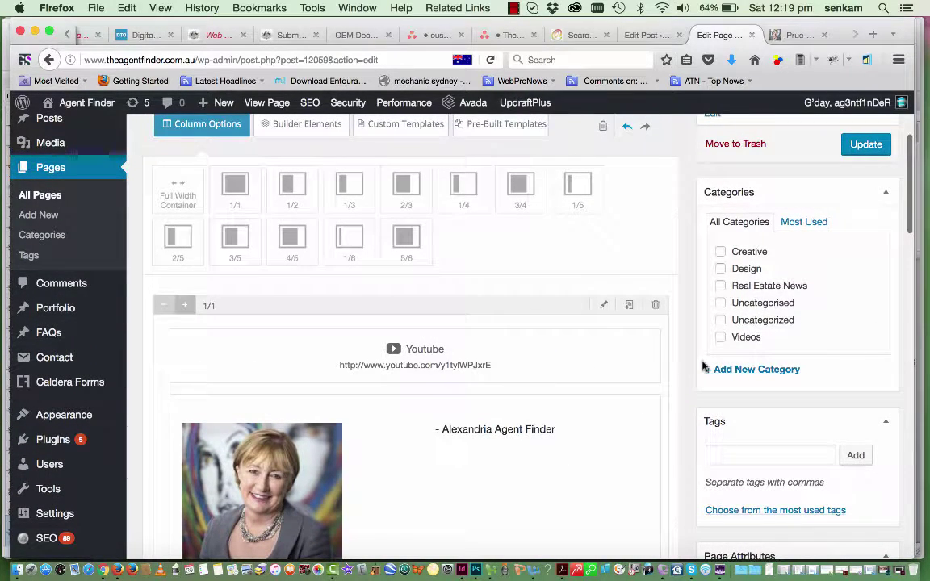
scroll(779, 315, up, 2)
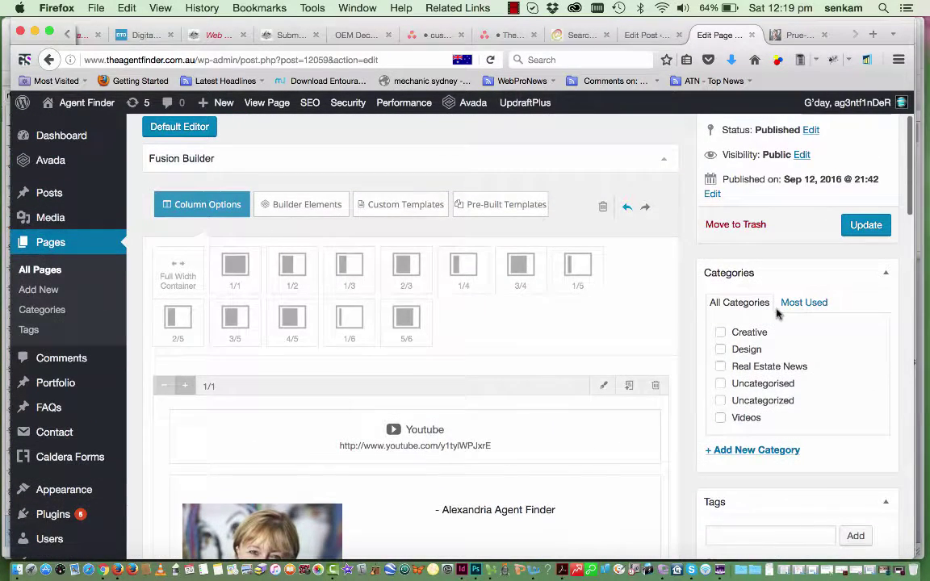
click(735, 452)
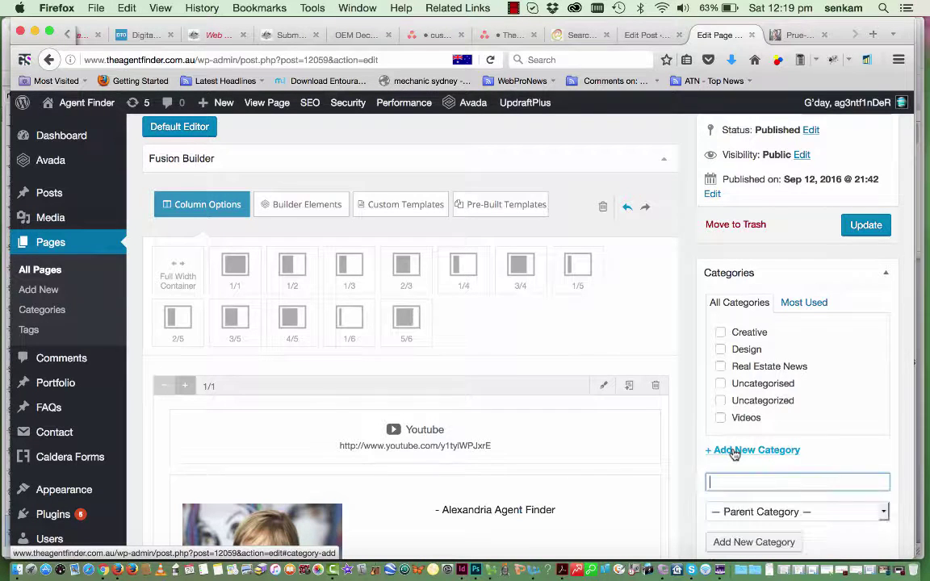
text(Compare Real Estate Agents)
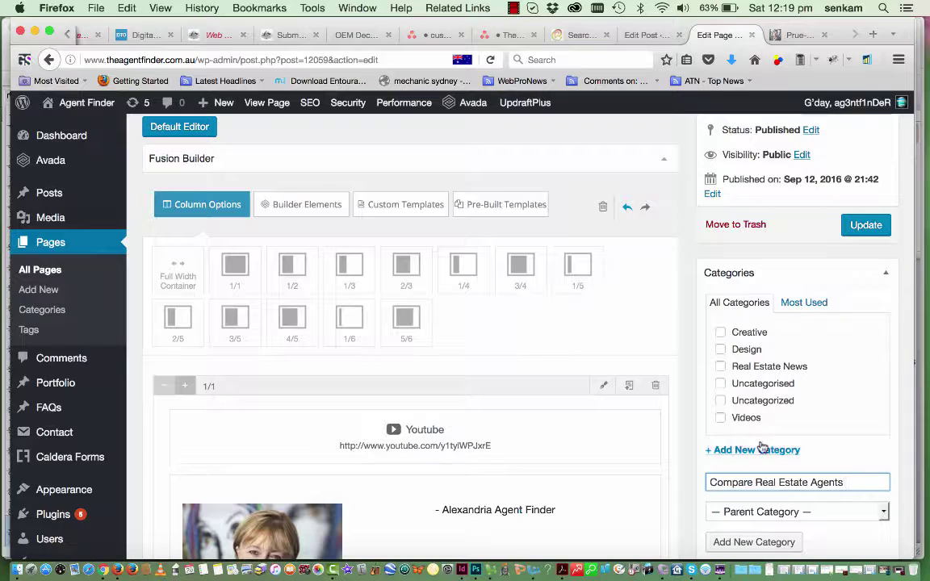
Tag the page with 'Compare Real Estate Agents' and the agent's name
scroll(762, 448, down, 3)
drag(843, 376, 696, 359)
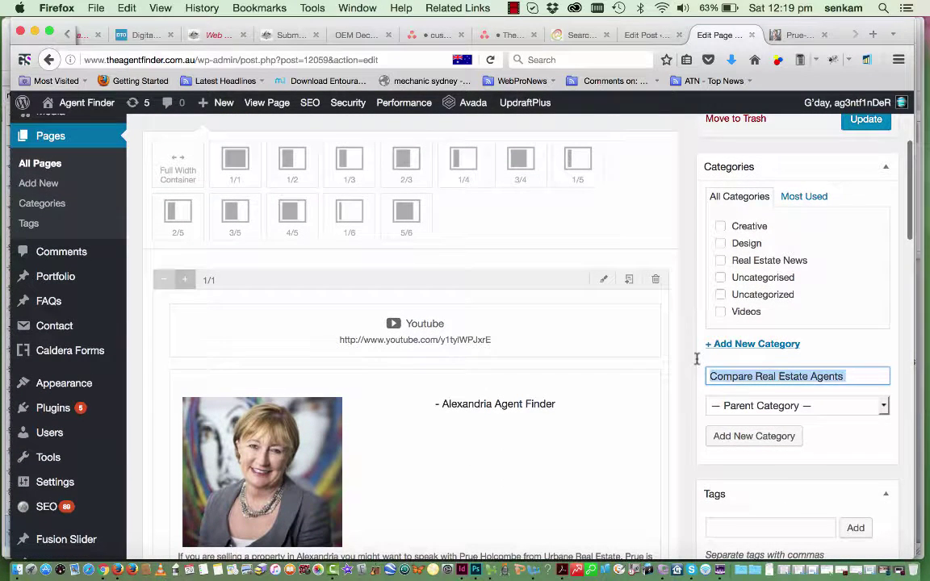
key(super+c)
click(719, 528)
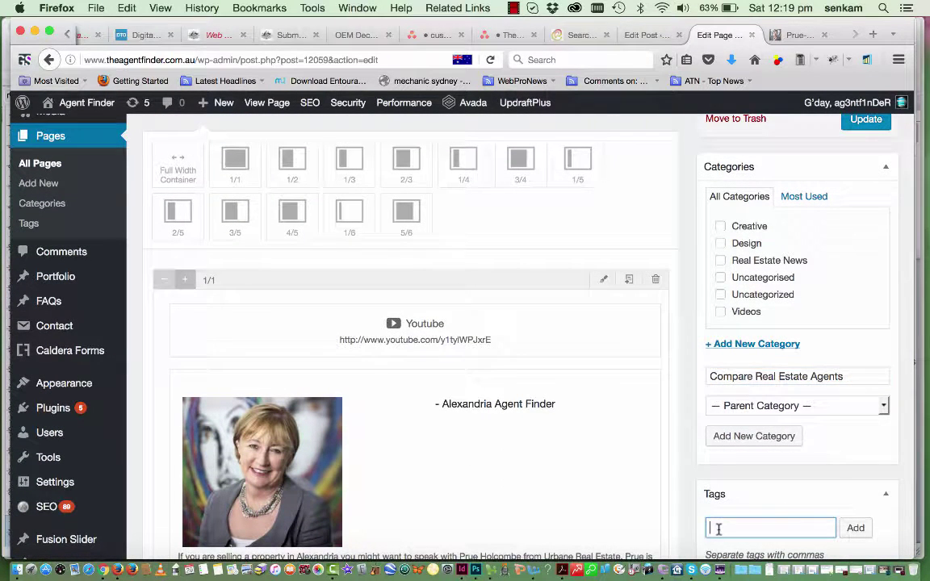
key(super+v)
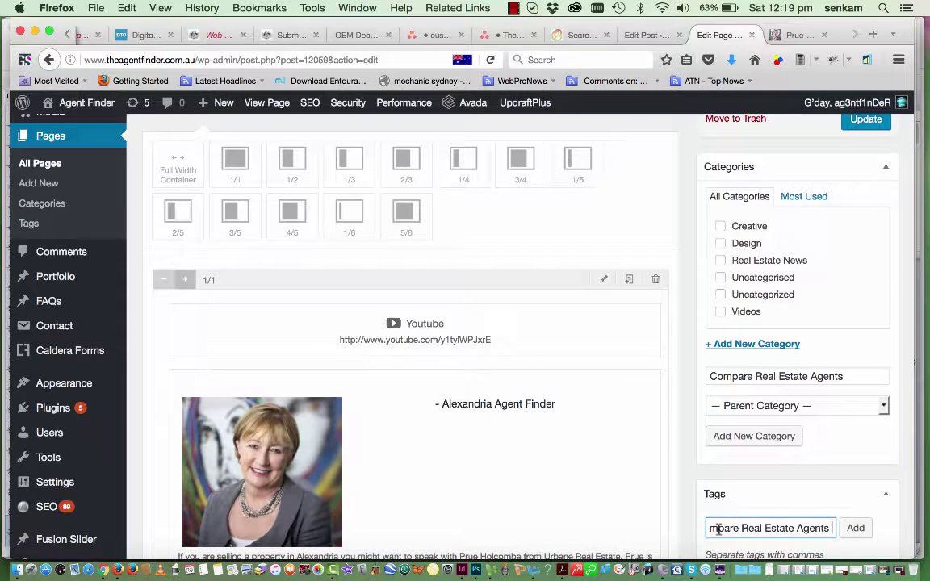
key(BackSpace)
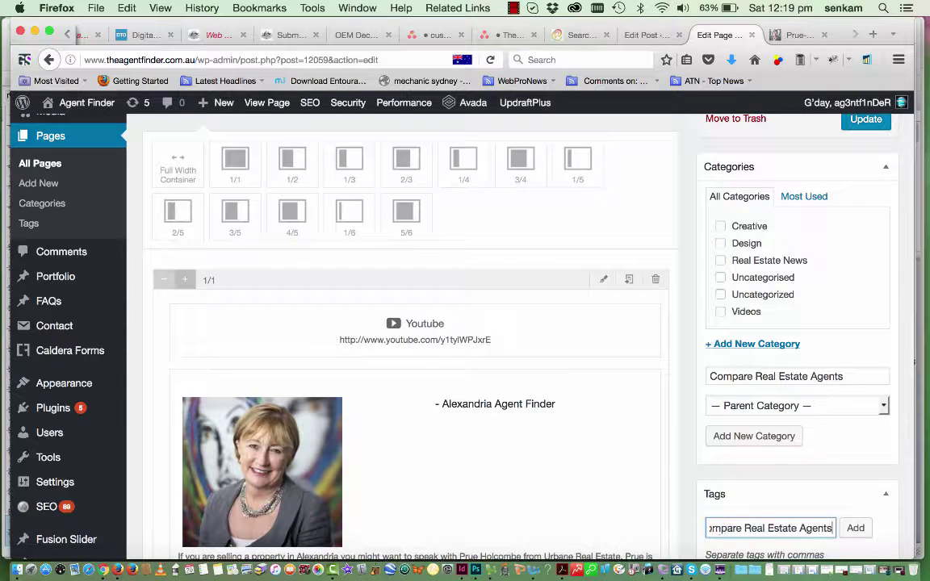
text(,)
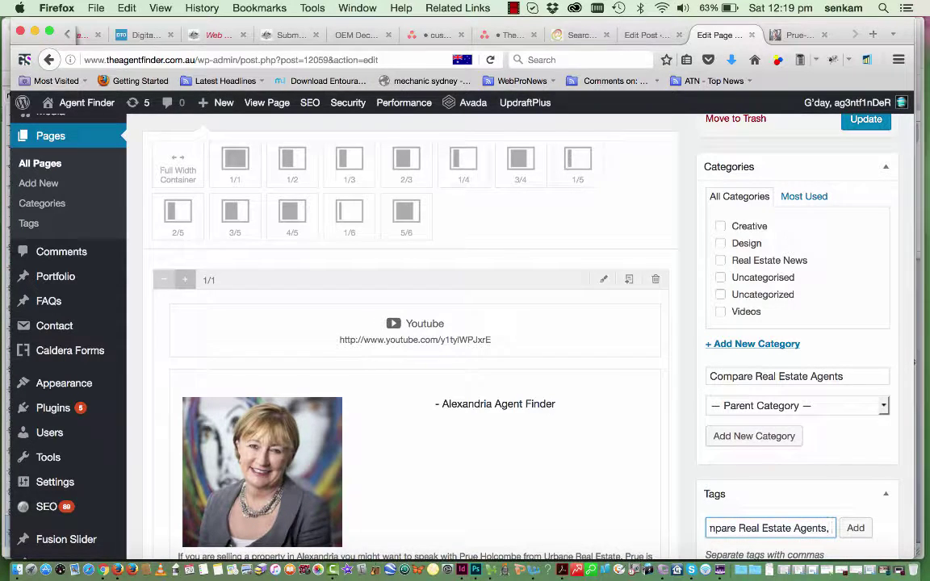
scroll(622, 504, down, 5)
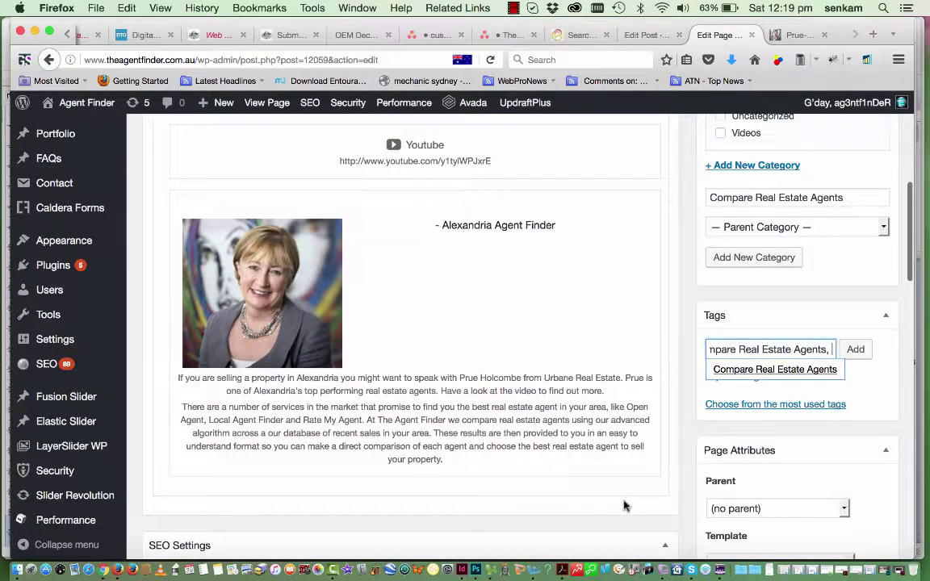
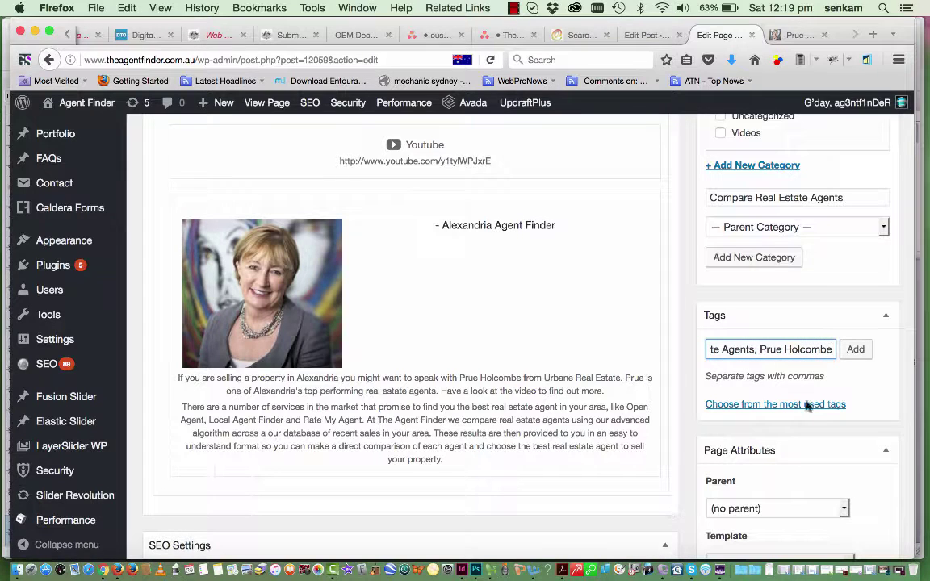
click(852, 353)
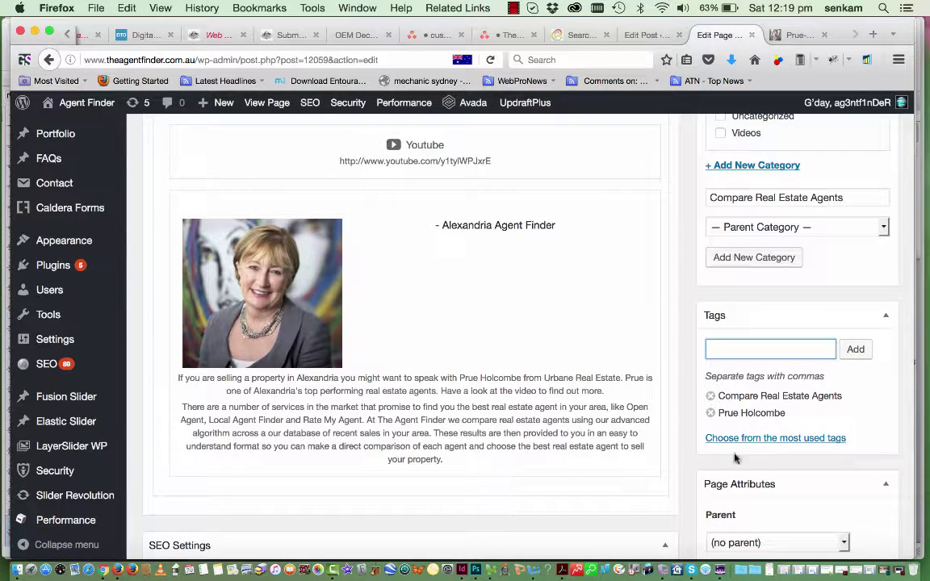
Return to the new Compare Real Estate Agents category entry and check it
scroll(788, 428, up, 5)
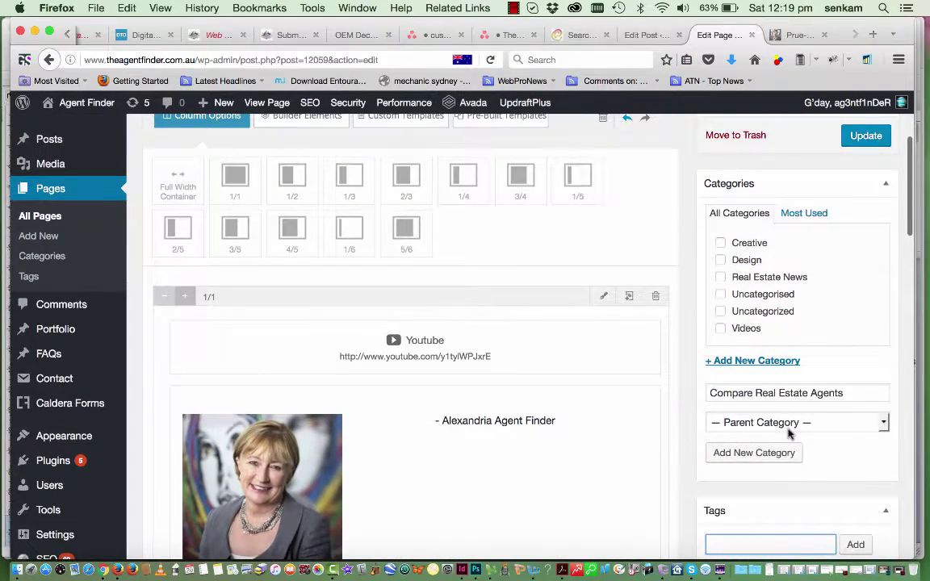
scroll(789, 433, down, 4)
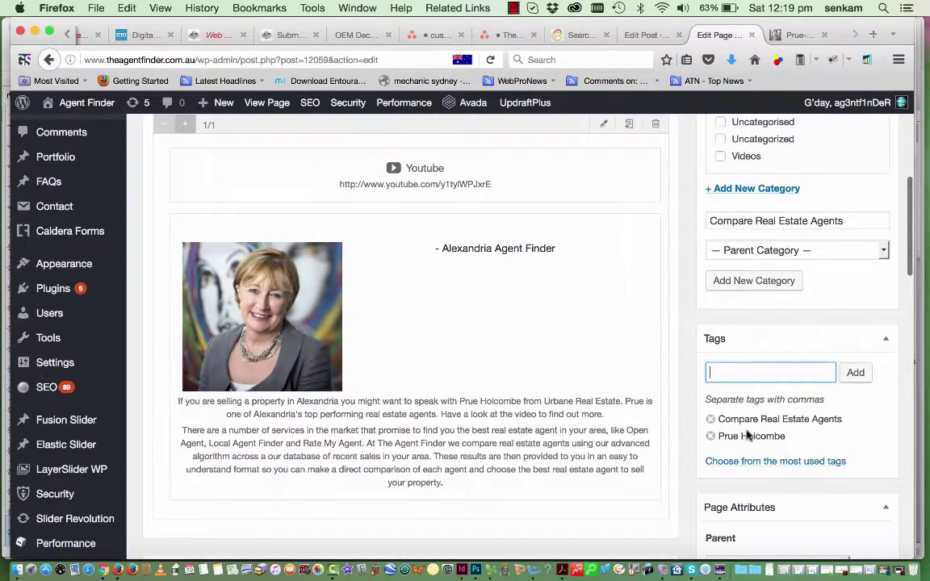
scroll(748, 436, up, 4)
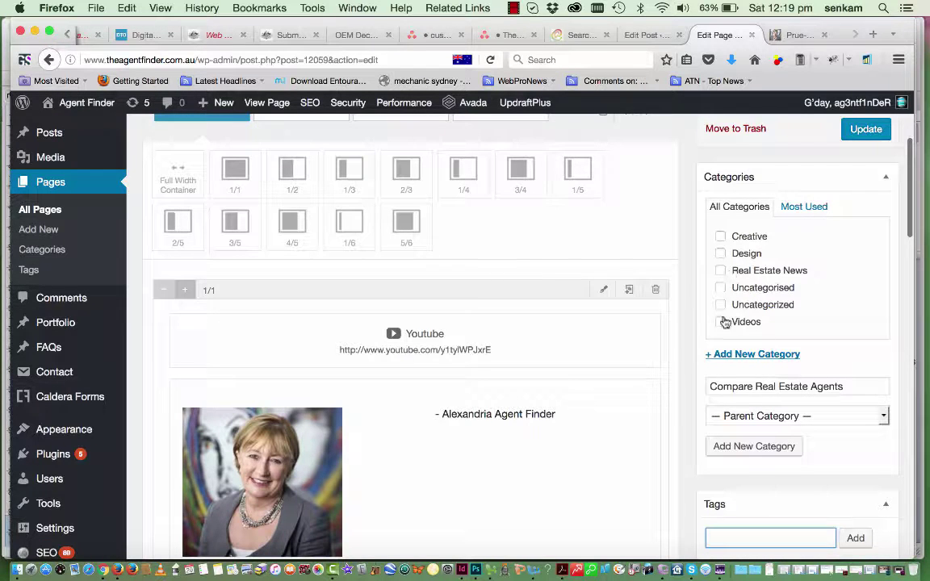
click(844, 389)
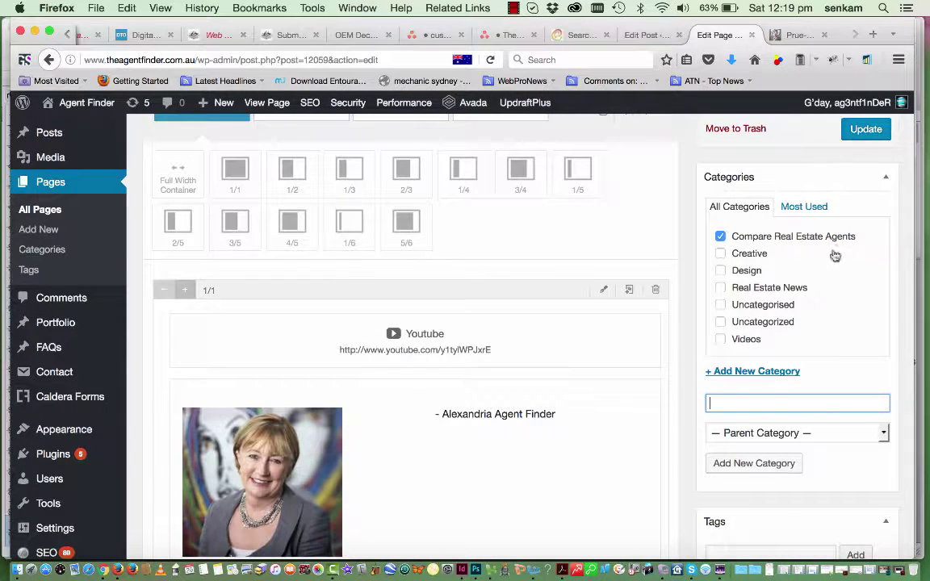
scroll(753, 396, up, 3)
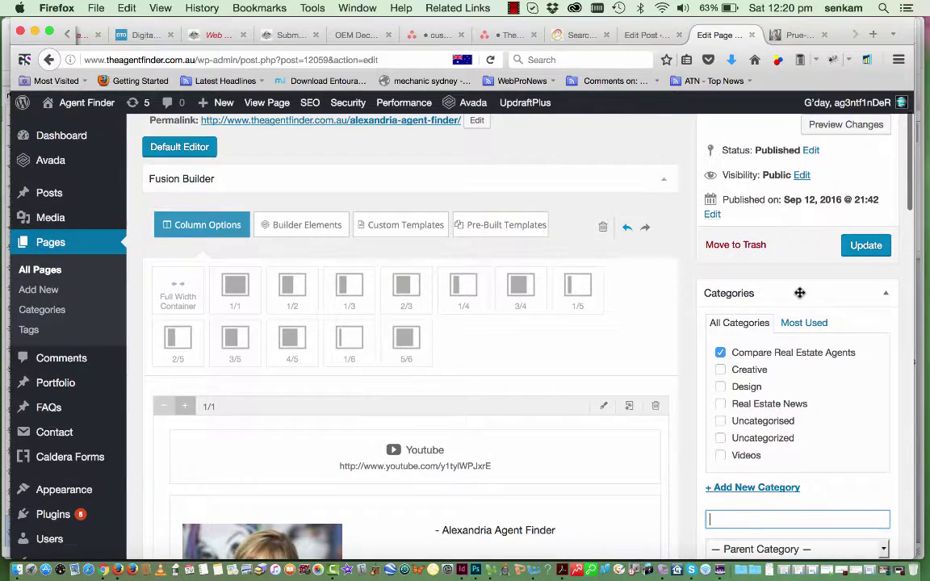
scroll(799, 296, down, 3)
scroll(498, 445, up, 5)
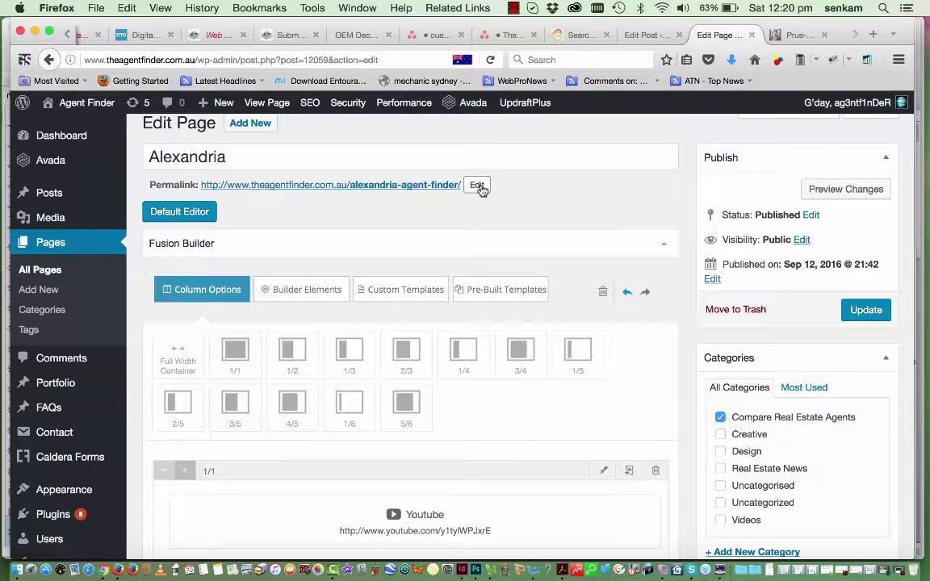
scroll(480, 188, down, 15)
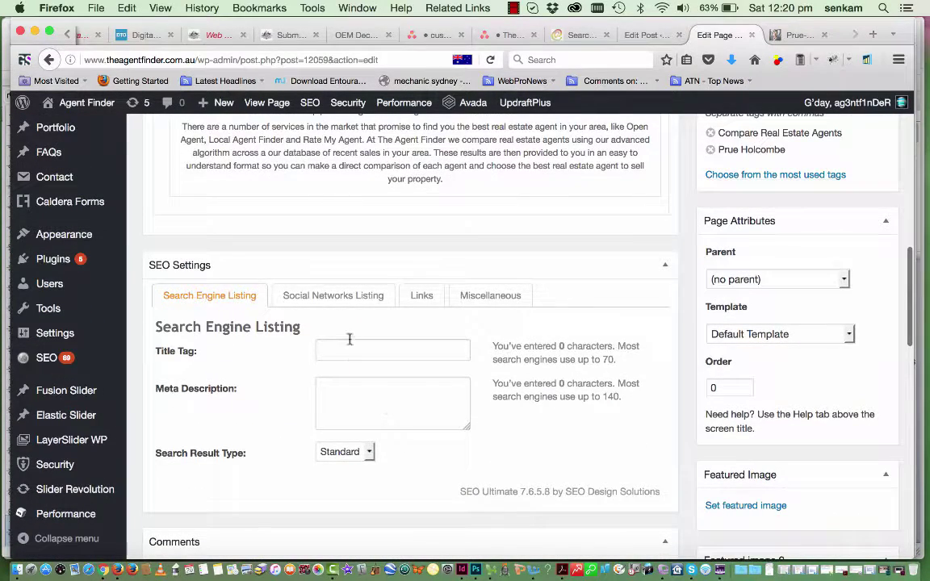
Set the SEO Title Tag to 'Alexandria Agent Finder' and reuse it in the Meta Description
click(344, 351)
text(Ale)
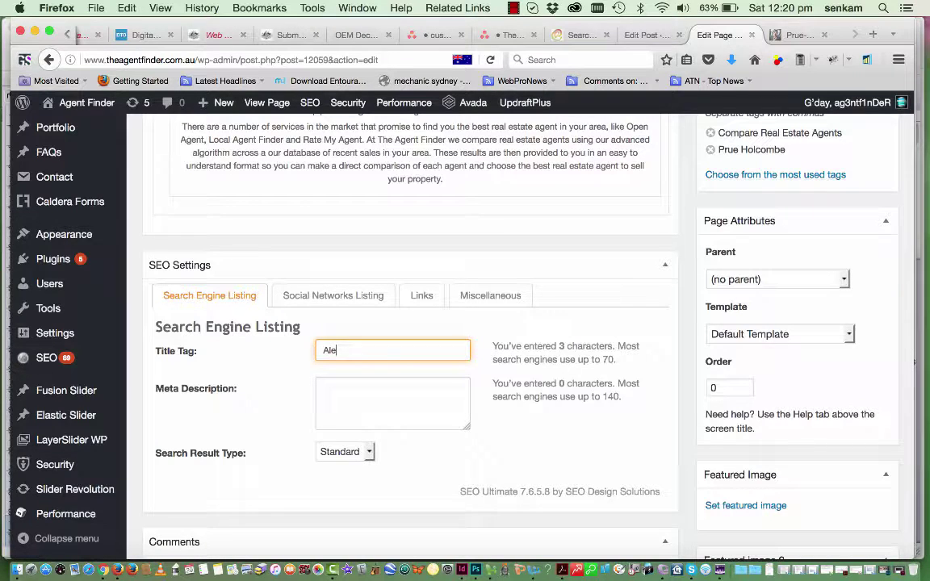
text(xandria Agent F)
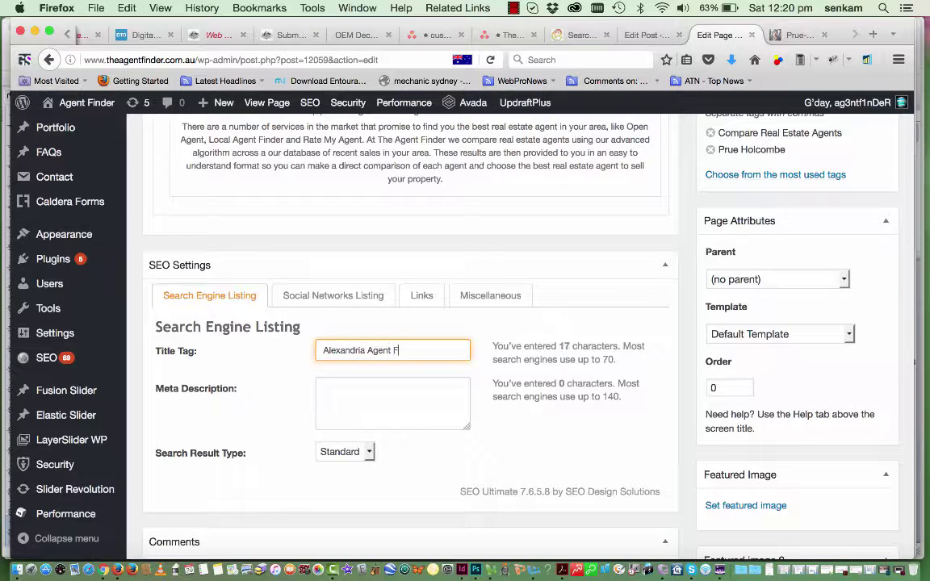
text(inder)
click(334, 389)
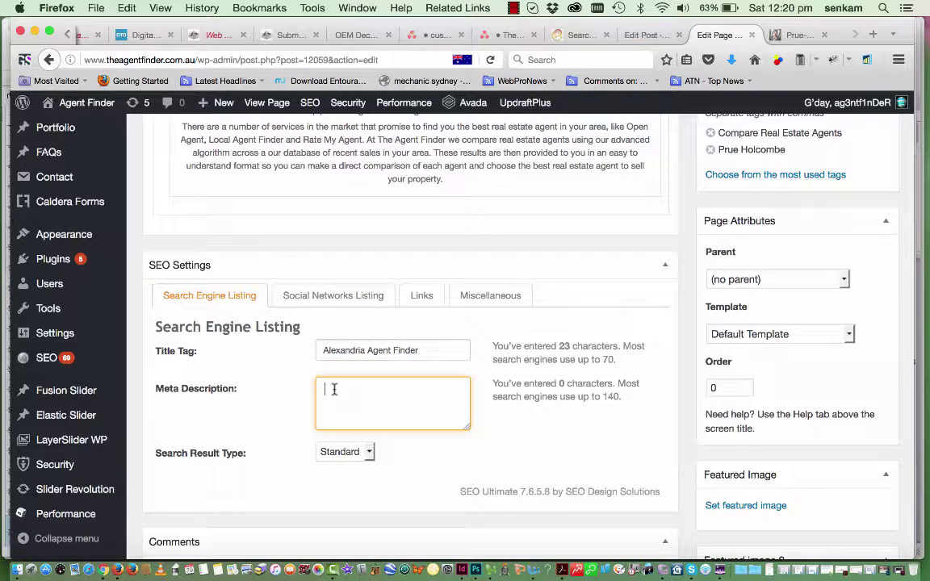
drag(425, 350, 287, 348)
key(super+c)
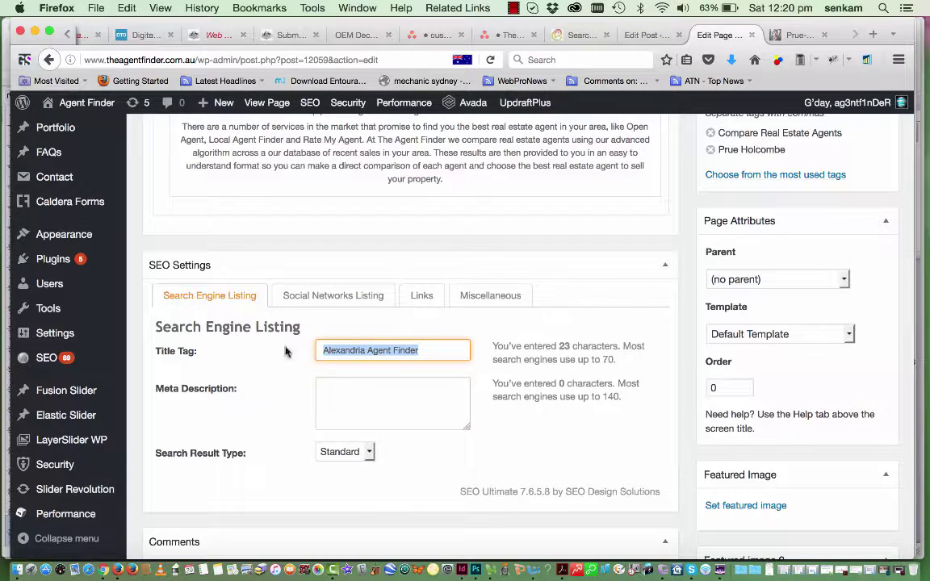
click(322, 389)
key(super+v)
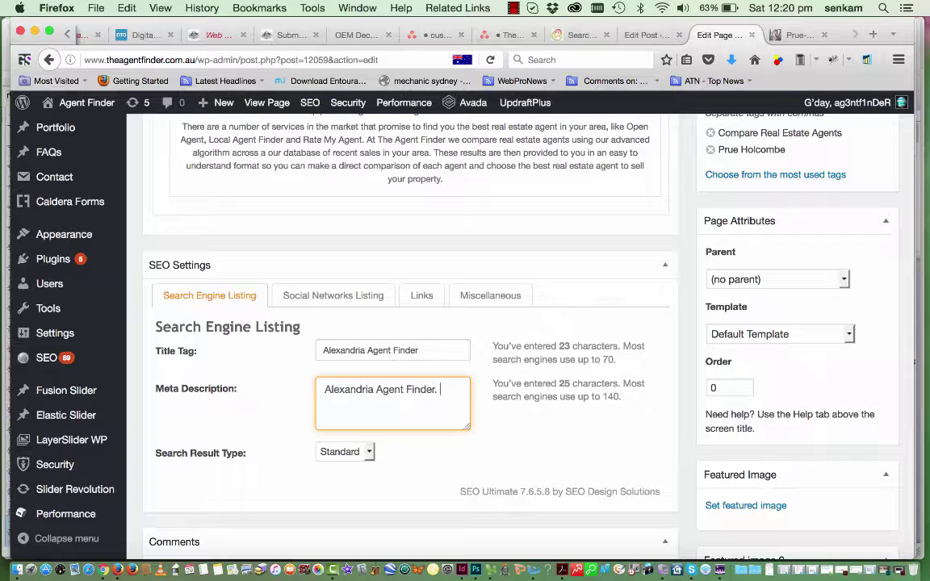
Complete the meta description as 'Alexandria Agent Finder. Compare Real Estate Agents in Alexandria.'
text(mpare R)
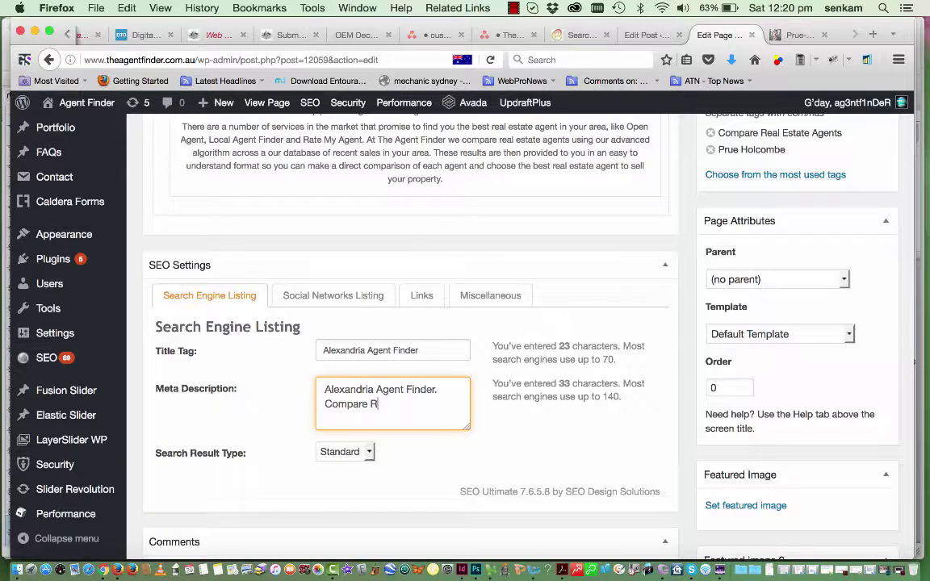
text(eal Estate )
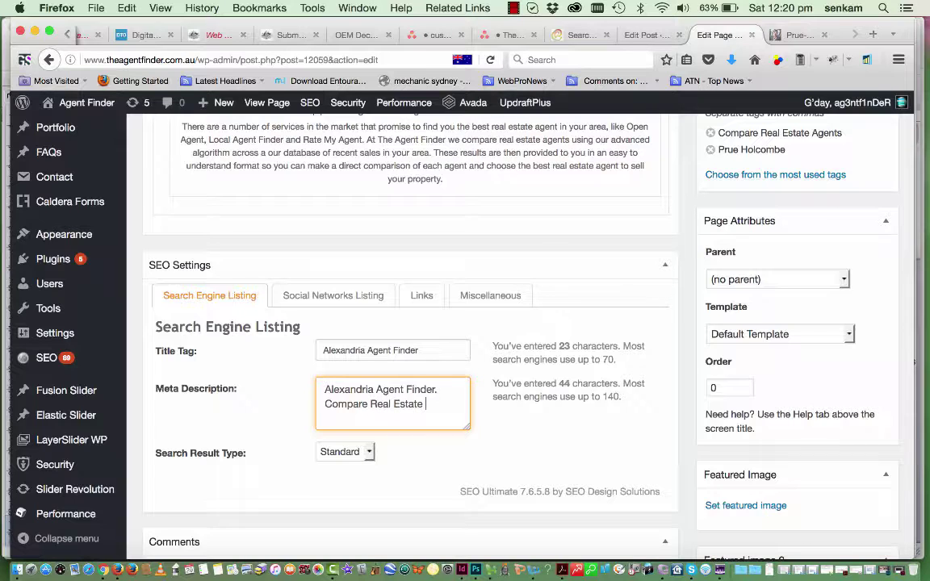
text(Agencts)
key(BackSpace)
key(BackSpace)
text(in Alexan)
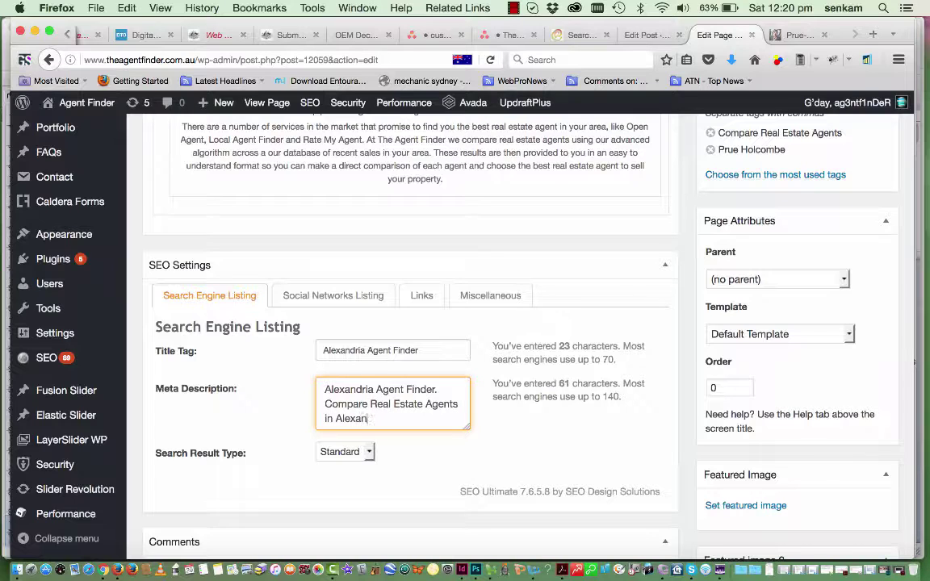
text(dria.)
scroll(502, 472, up, 1)
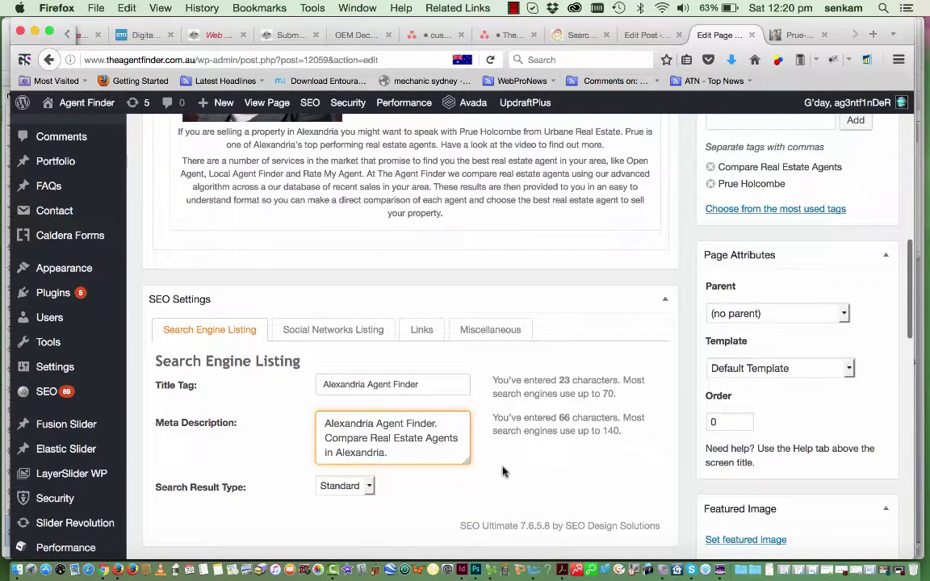
scroll(502, 472, up, 2)
scroll(502, 471, up, 10)
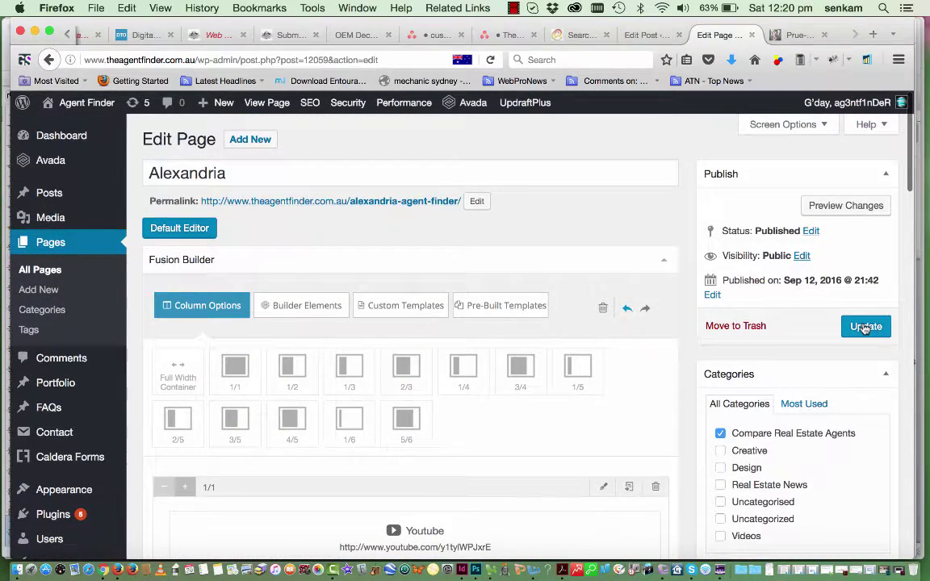
Update the Alexandria page and view it live at /alexandria-agent-finder/
click(865, 326)
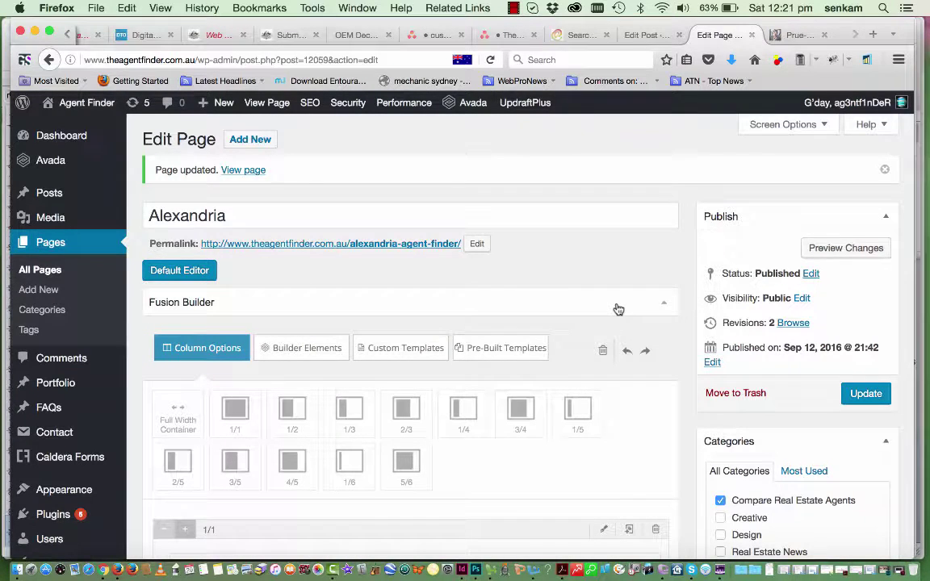
scroll(616, 307, down, 1)
scroll(616, 307, up, 1)
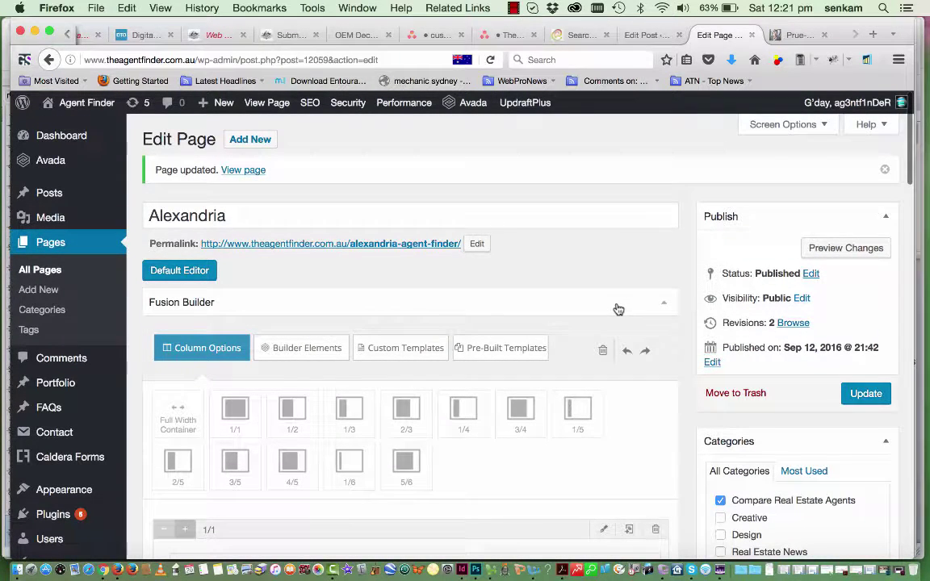
click(377, 244)
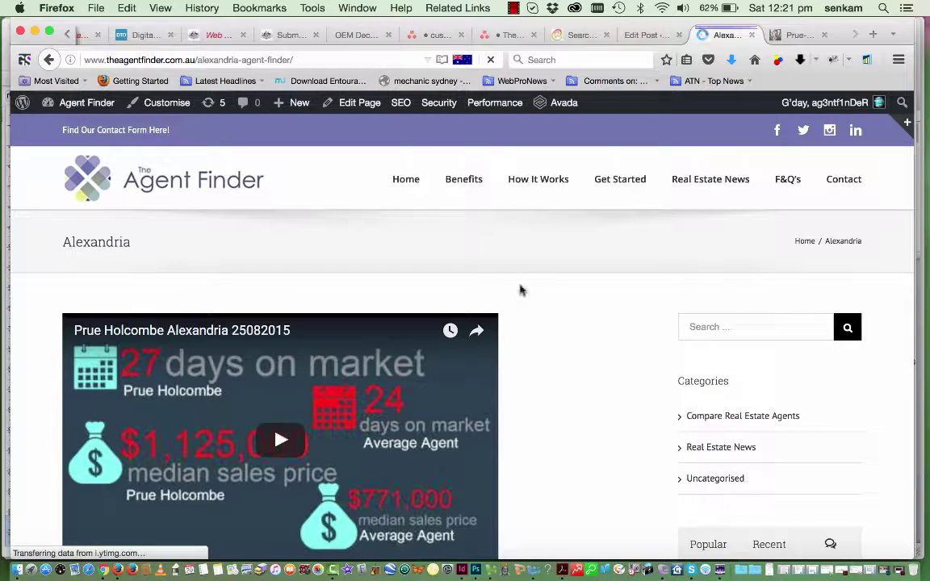
scroll(527, 298, down, 3)
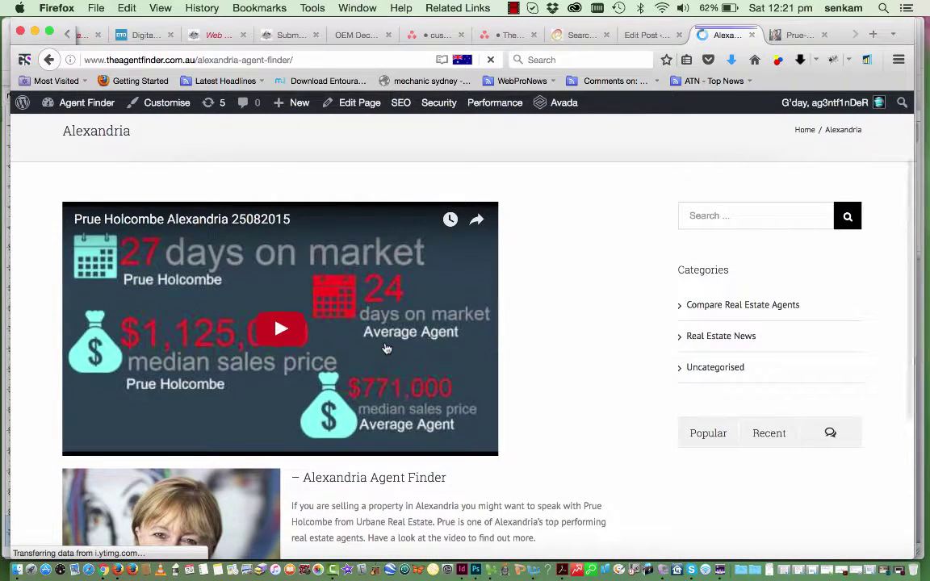
scroll(386, 348, down, 2)
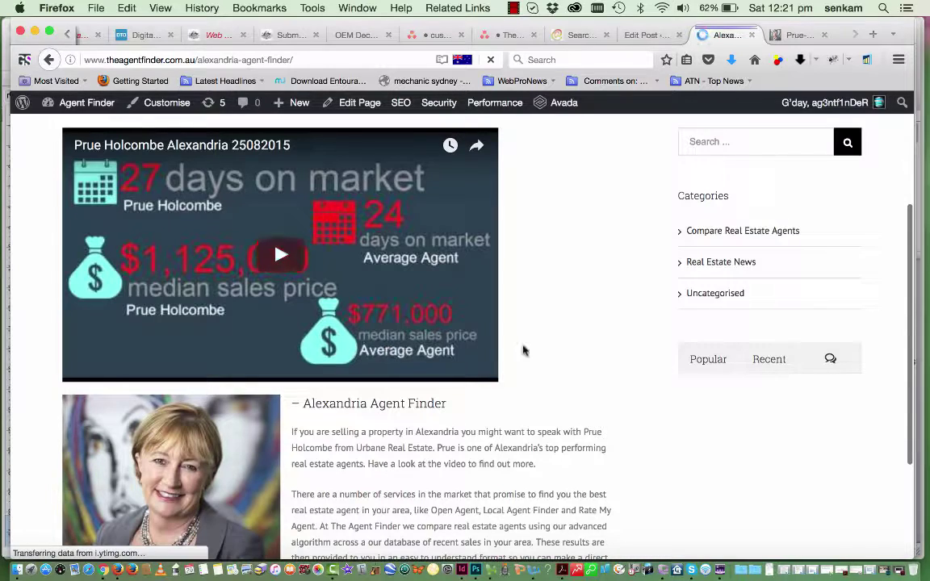
scroll(528, 330, down, 1)
scroll(528, 330, up, 5)
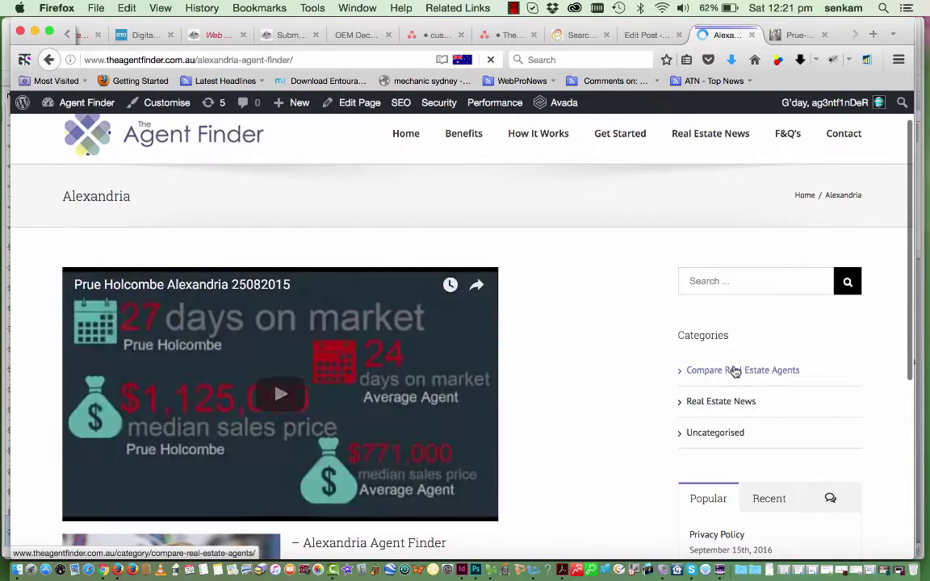
scroll(785, 381, down, 3)
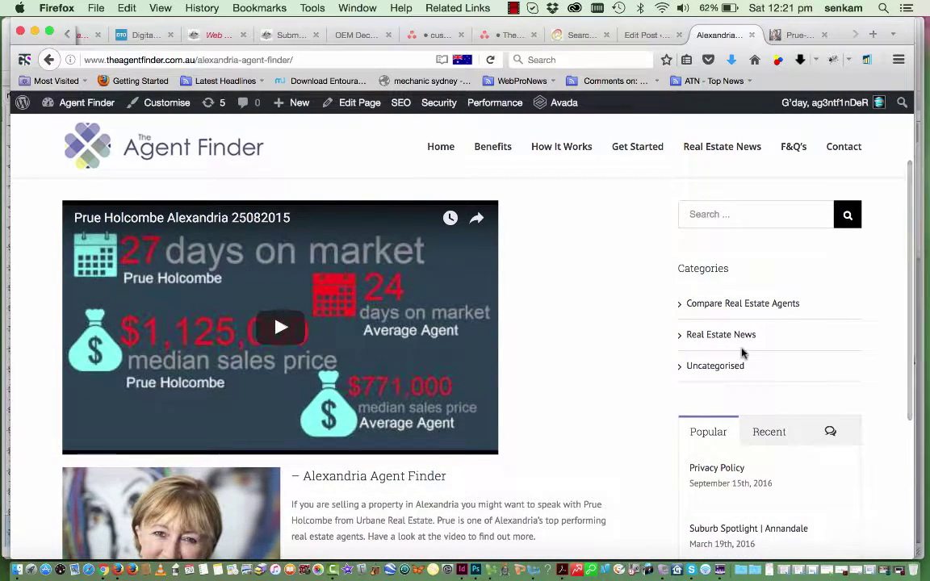
scroll(743, 352, down, 5)
scroll(743, 353, down, 2)
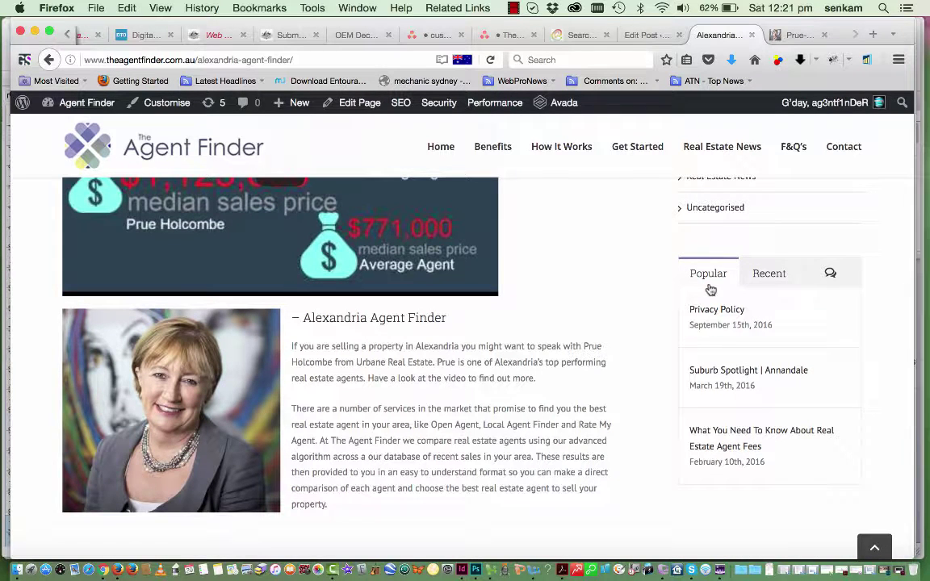
click(767, 282)
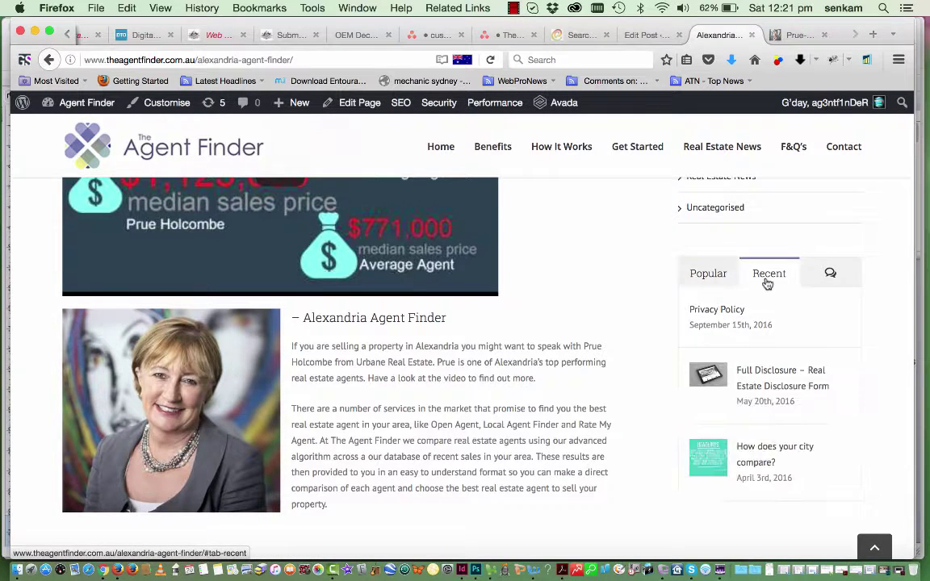
click(829, 274)
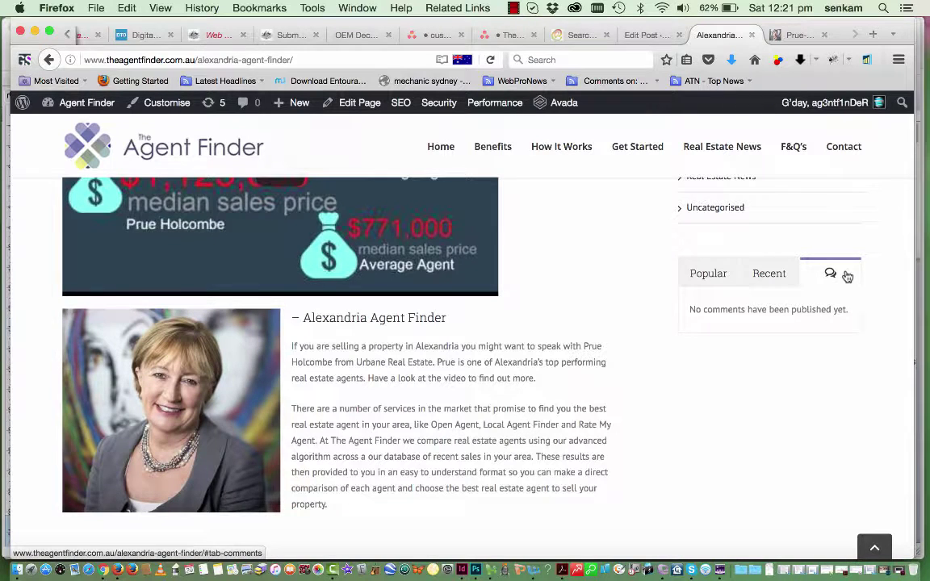
click(705, 276)
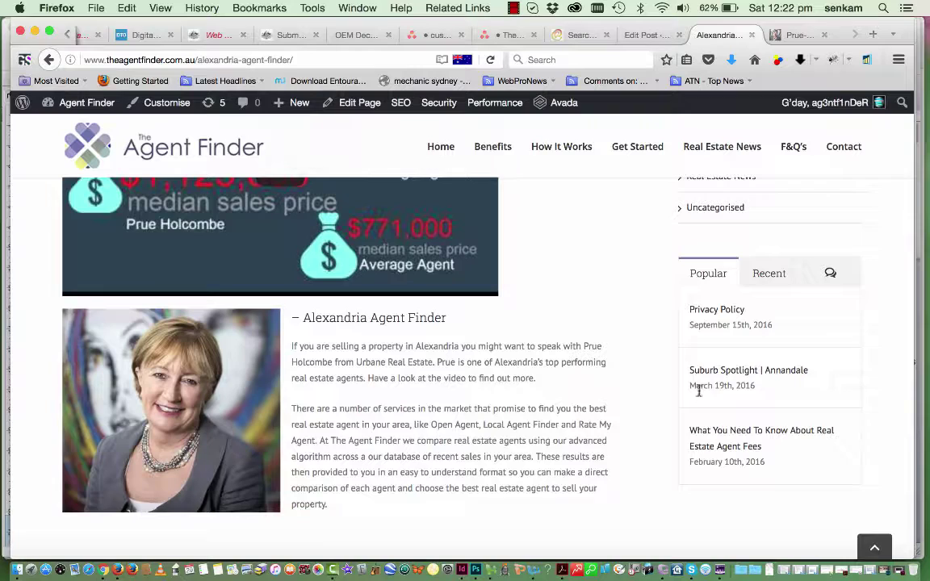
scroll(688, 395, down, 2)
scroll(688, 396, up, 4)
scroll(688, 396, up, 2)
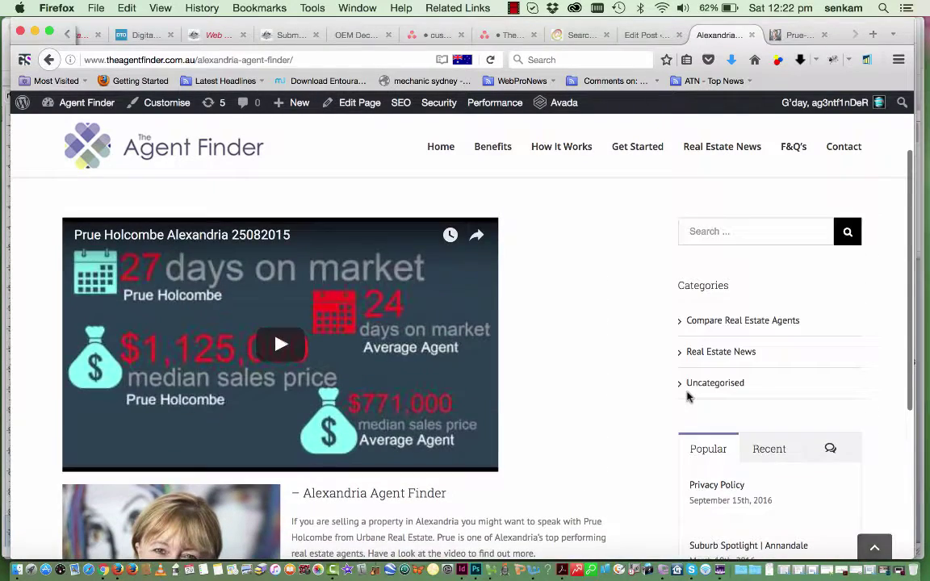
scroll(687, 395, down, 5)
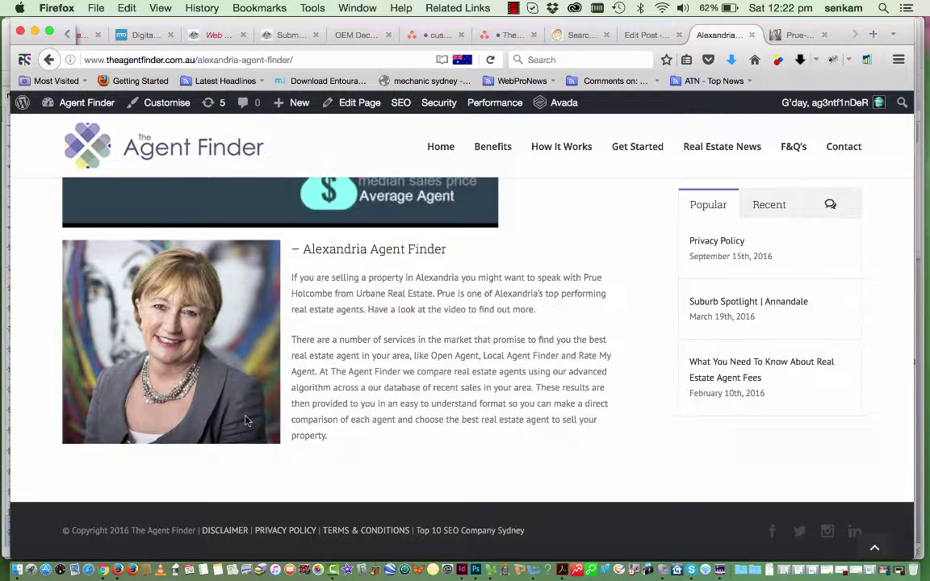
scroll(247, 420, up, 1)
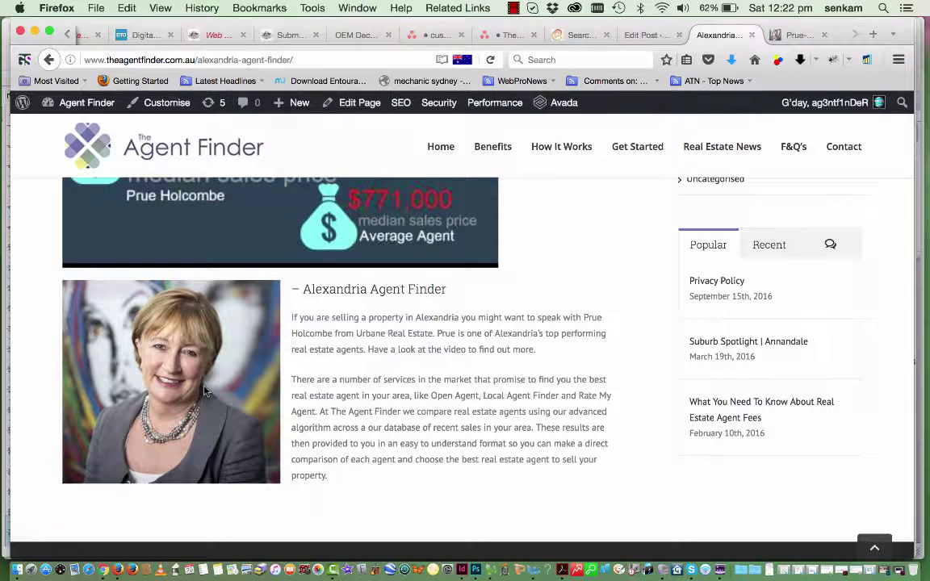
scroll(204, 391, up, 5)
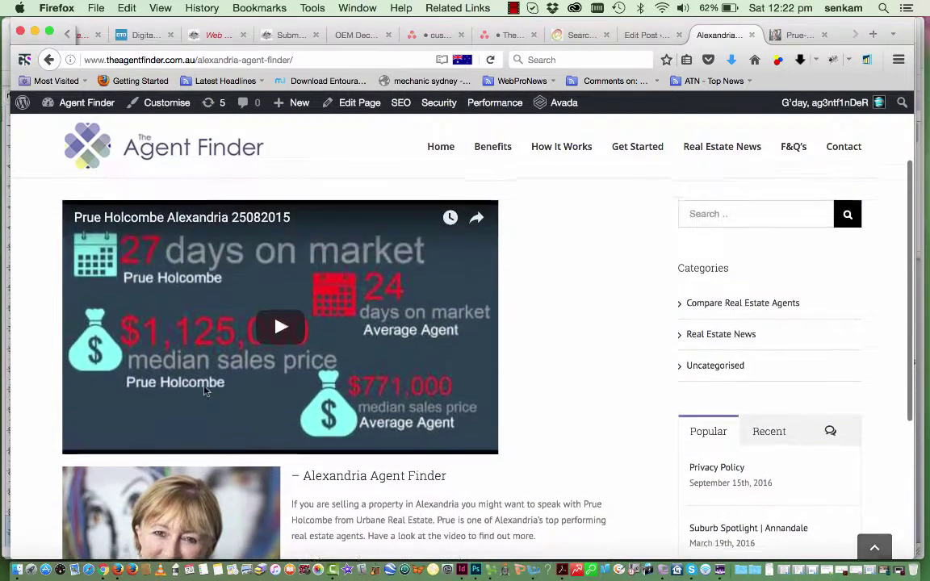
scroll(204, 391, up, 3)
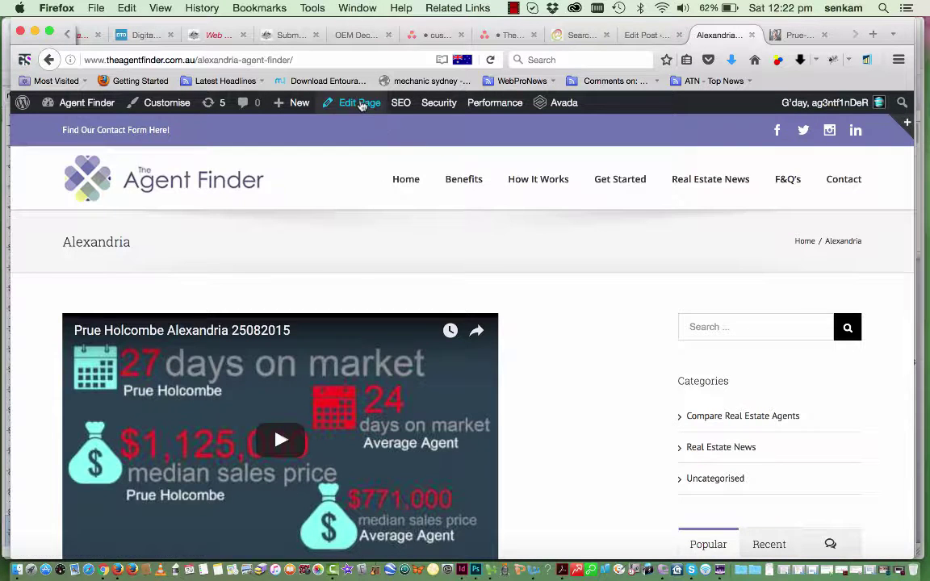
Go to the dashboard and browse All Pages through to page 2
mouse_move(80, 103)
click(62, 132)
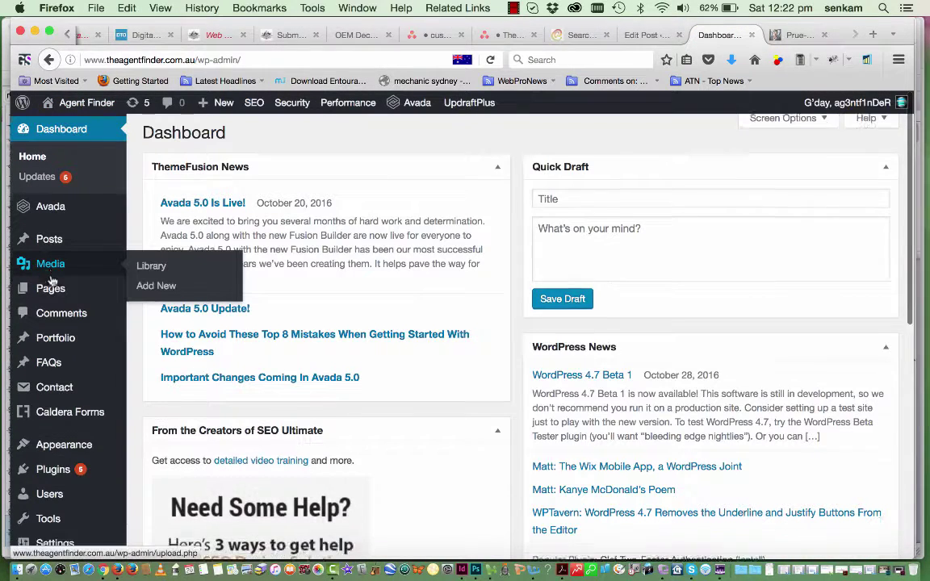
scroll(55, 282, down, 2)
click(57, 247)
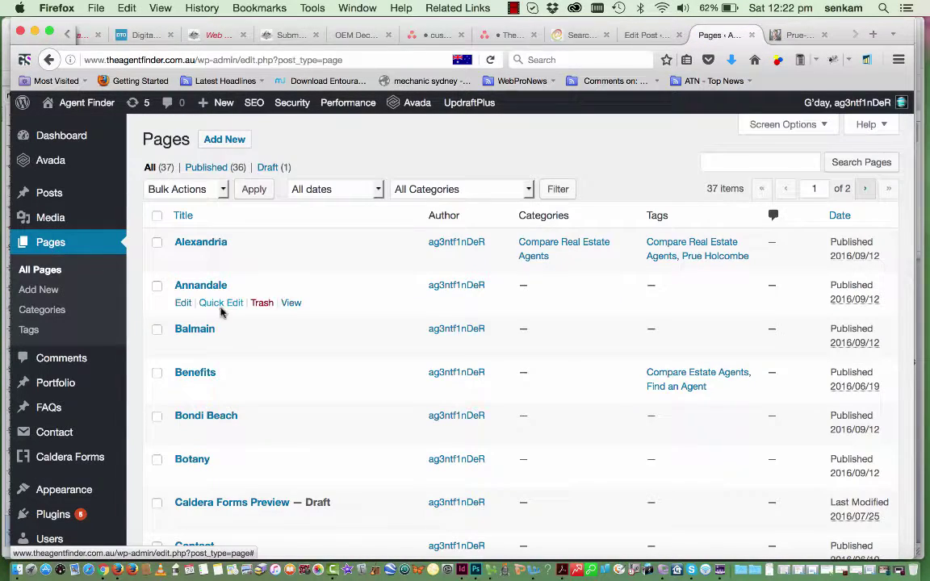
scroll(221, 312, down, 3)
scroll(222, 312, down, 10)
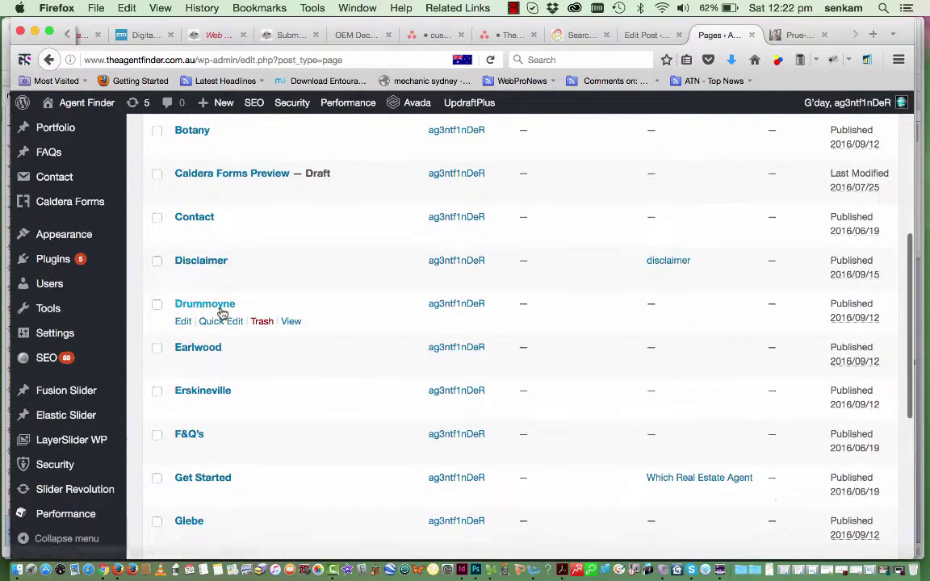
scroll(221, 312, down, 3)
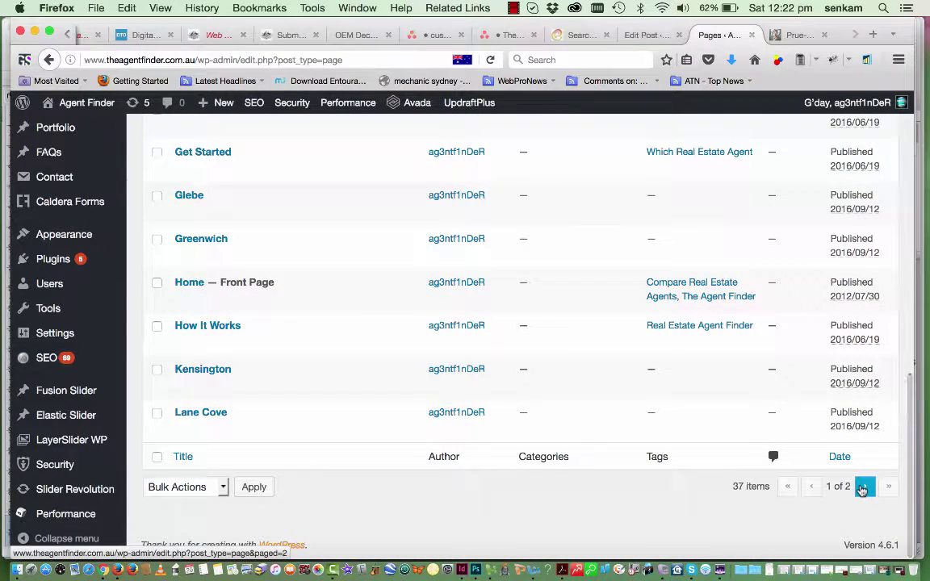
click(864, 489)
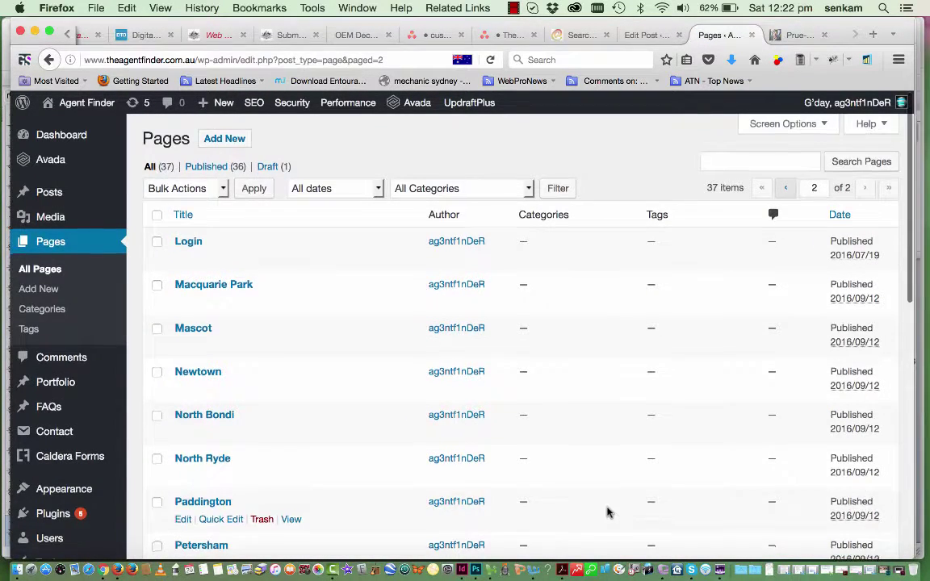
scroll(608, 511, down, 5)
scroll(608, 511, up, 5)
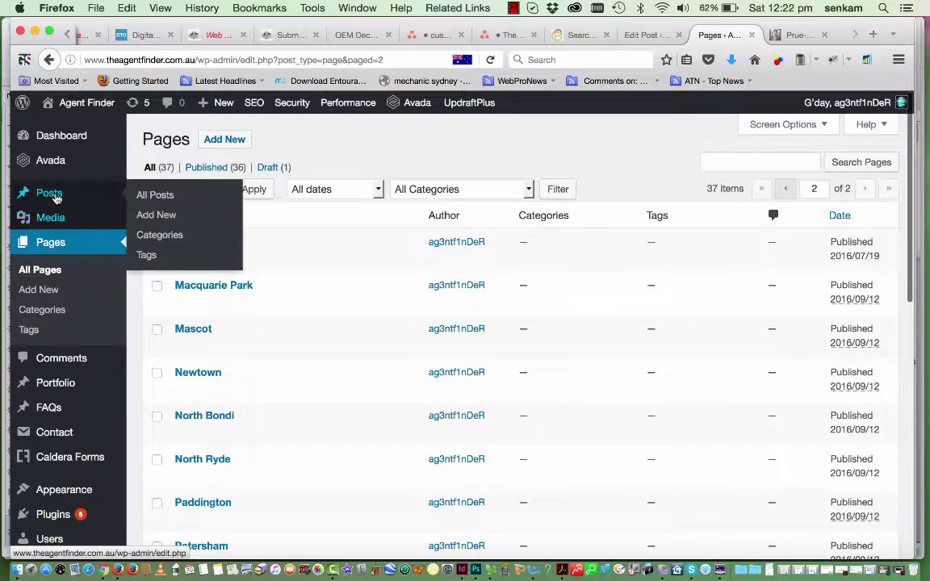
Review the All Posts list, then select the admin path in the address bar
click(50, 194)
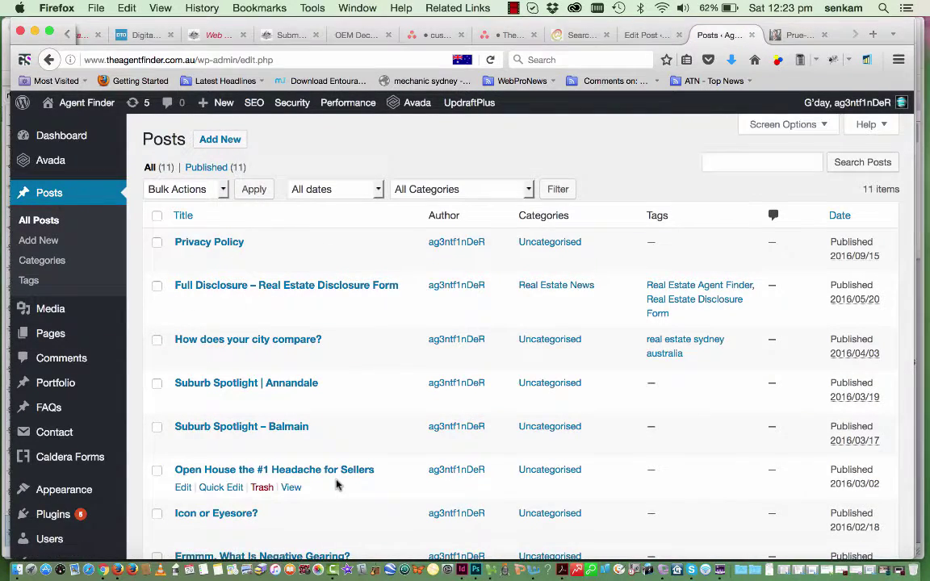
scroll(339, 484, down, 4)
scroll(338, 484, down, 3)
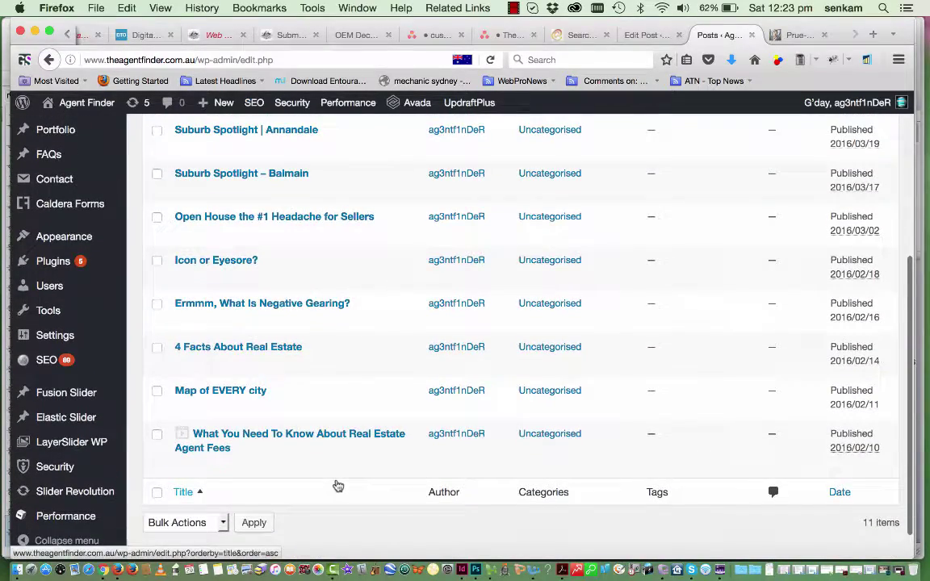
scroll(468, 373, up, 3)
scroll(469, 373, up, 4)
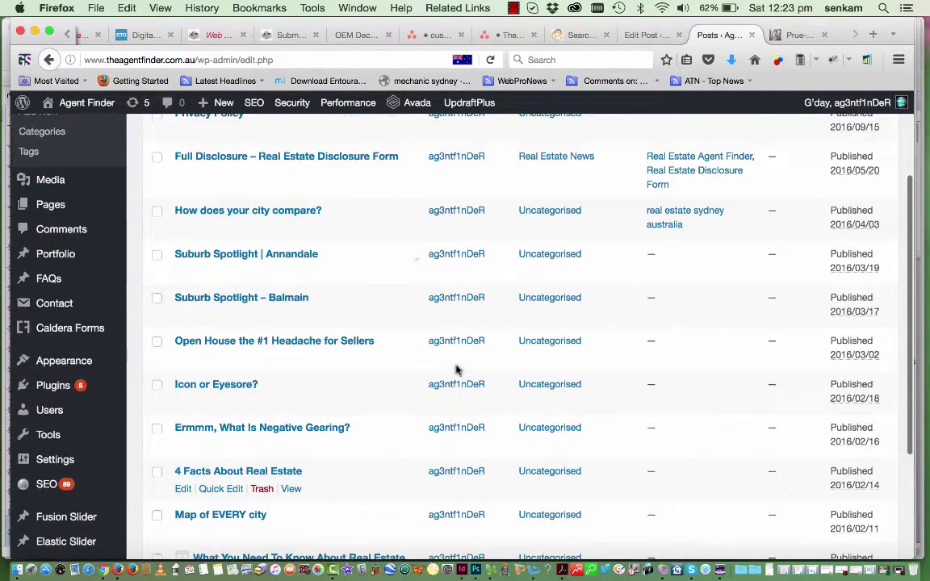
mouse_move(80, 150)
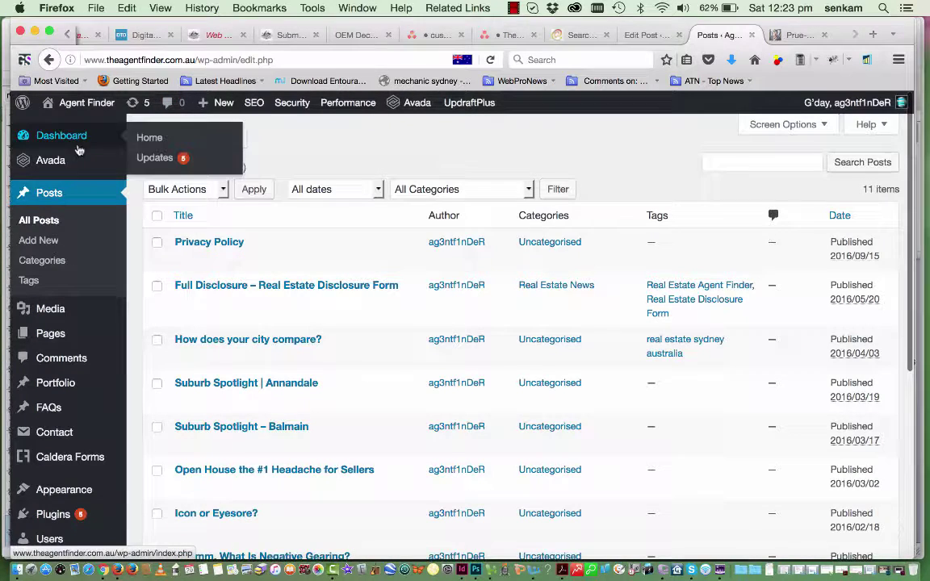
drag(274, 60, 206, 61)
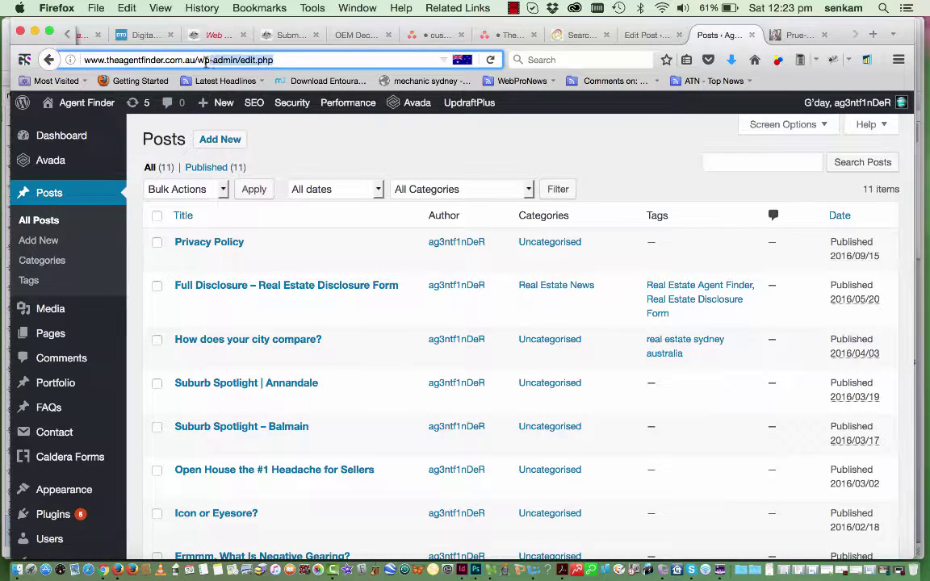
View the public home page, then return via /wp-admin/ to the Pages list
key(BackSpace)
key(Return)
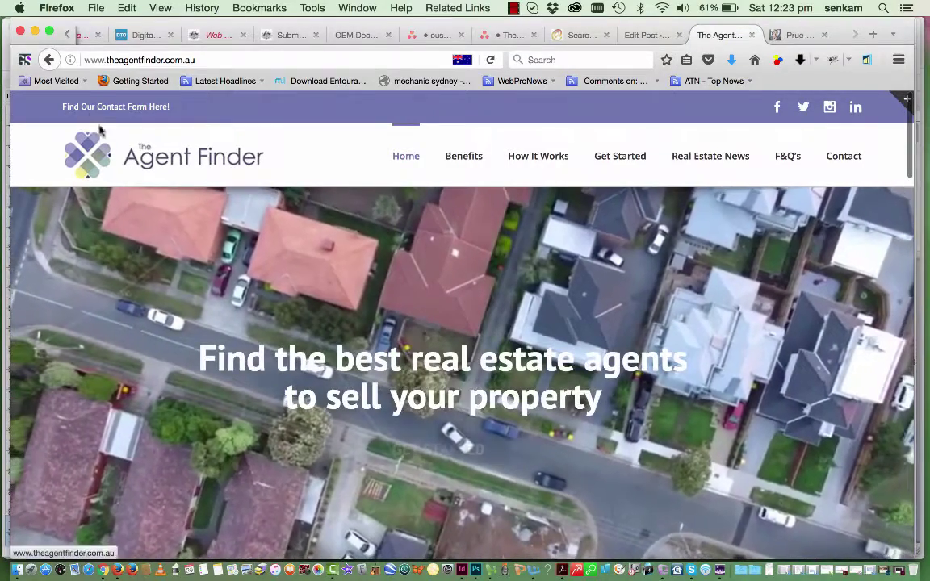
click(201, 59)
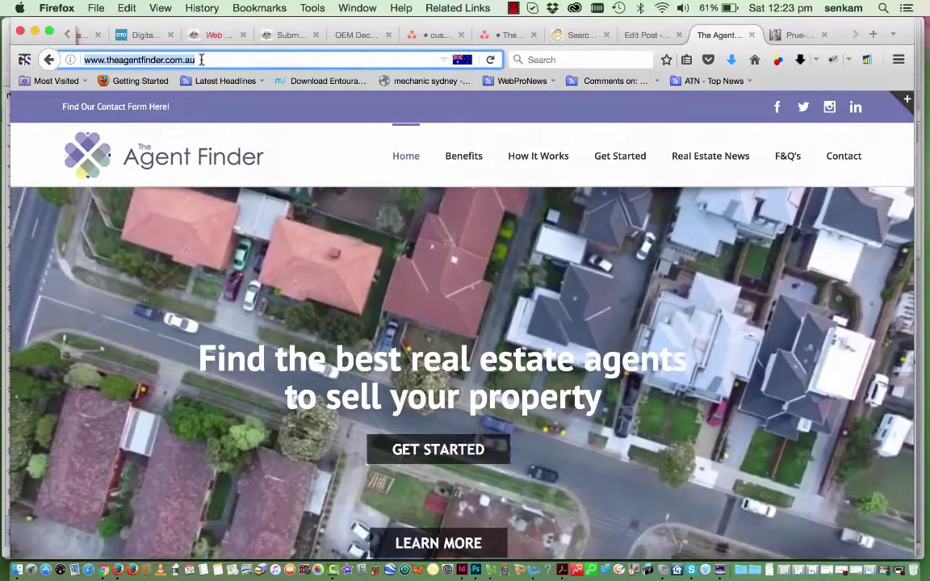
text(/wp-admin/)
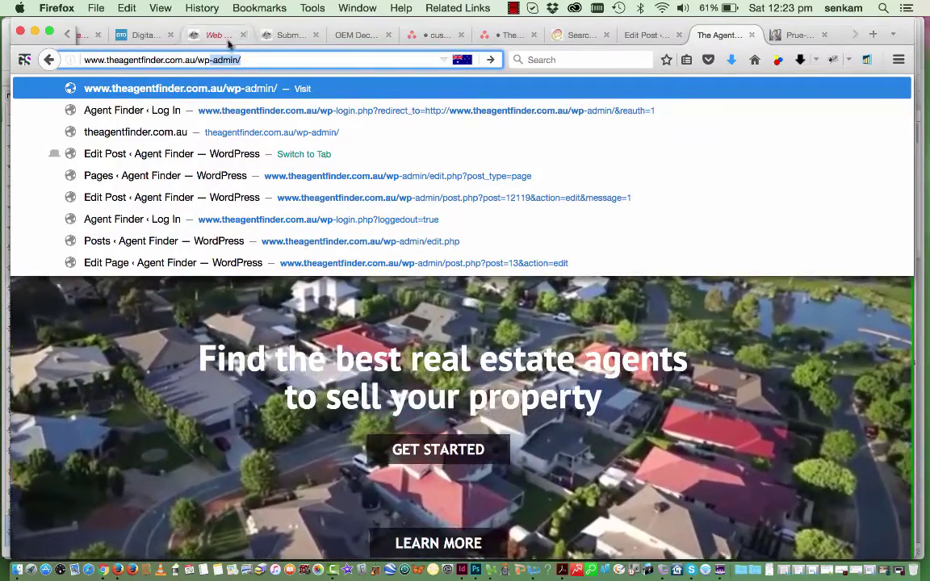
key(Return)
key(Return)
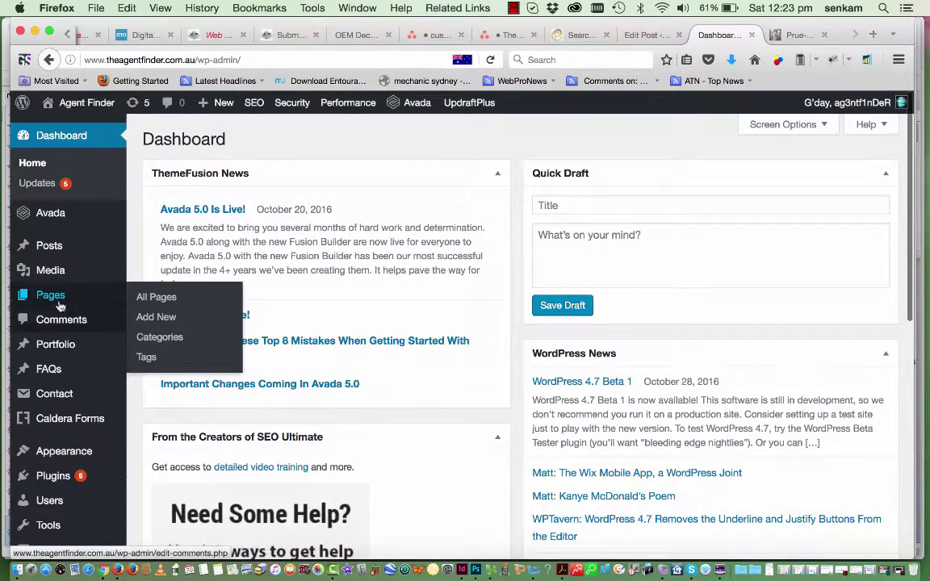
click(50, 296)
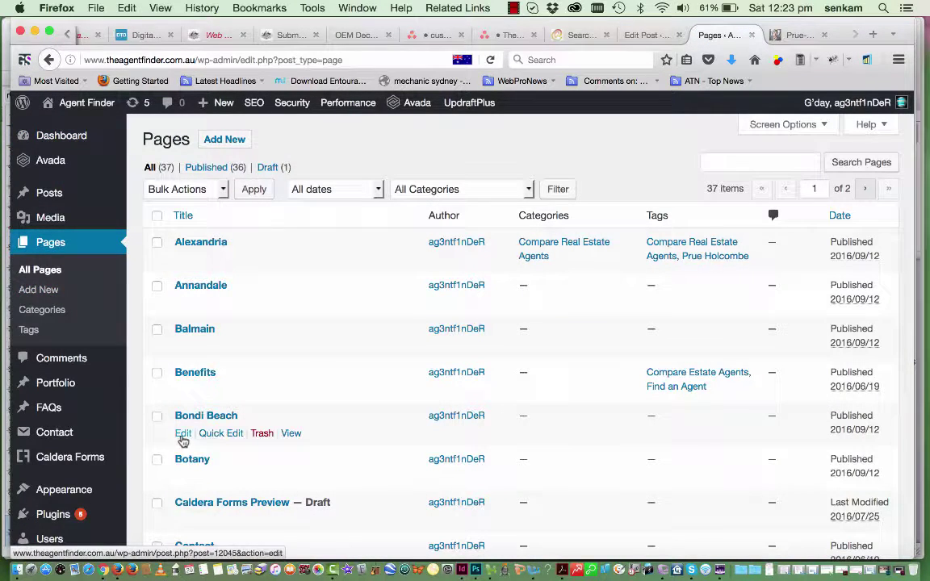
Scroll to 'Home — Front Page' and open it in the editor
scroll(182, 440, down, 5)
scroll(183, 440, down, 5)
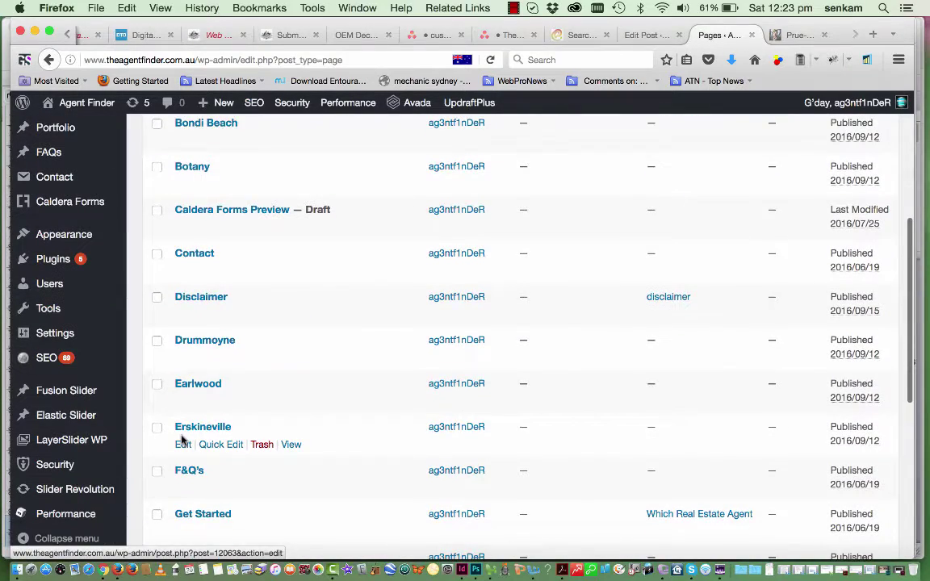
mouse_move(208, 440)
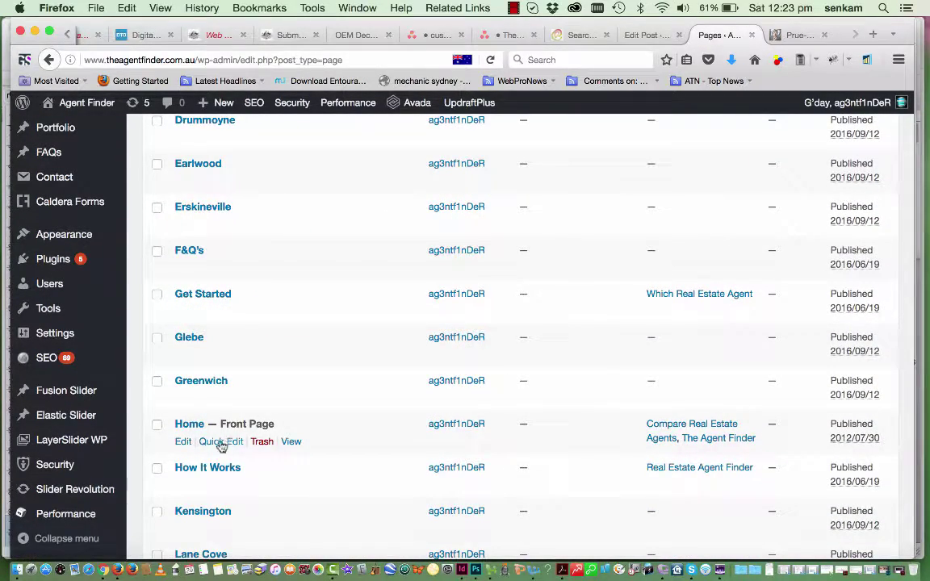
click(183, 443)
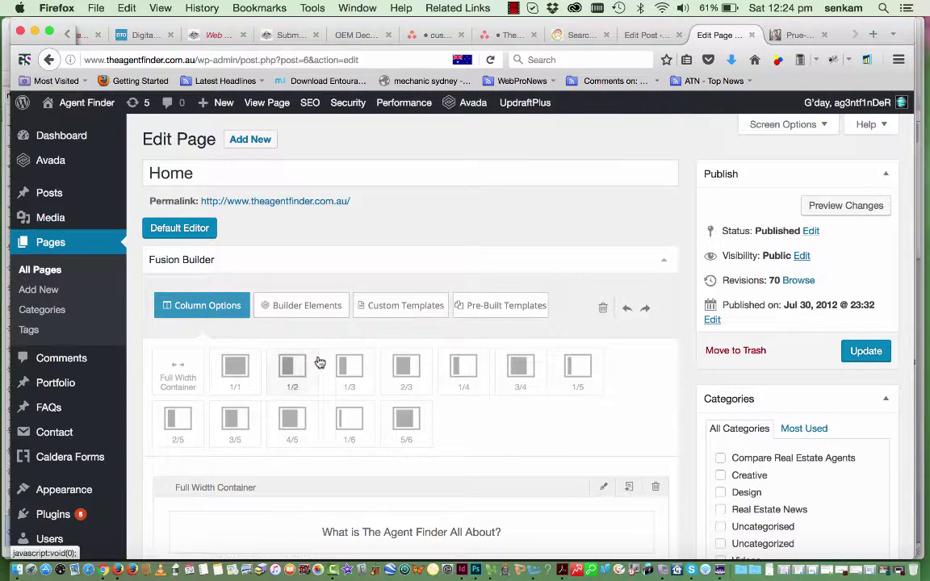
Scroll to the Full Width Container headed 'What is The Agent Finder All About?'
scroll(320, 362, down, 6)
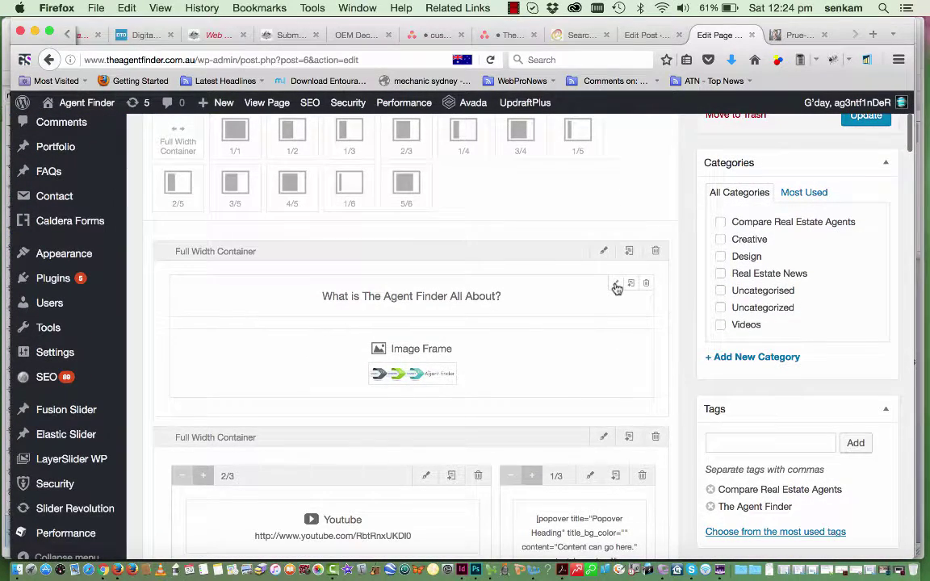
click(615, 285)
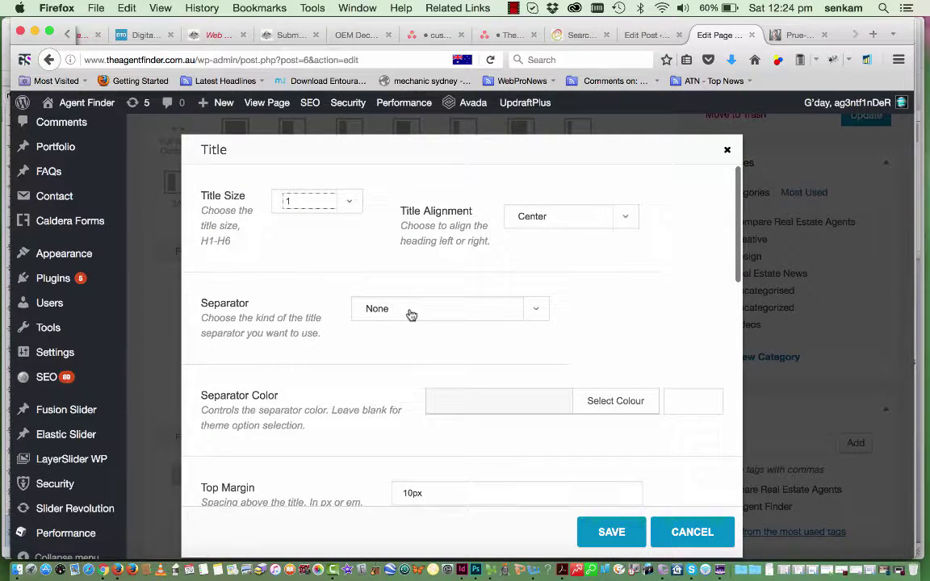
scroll(411, 315, down, 10)
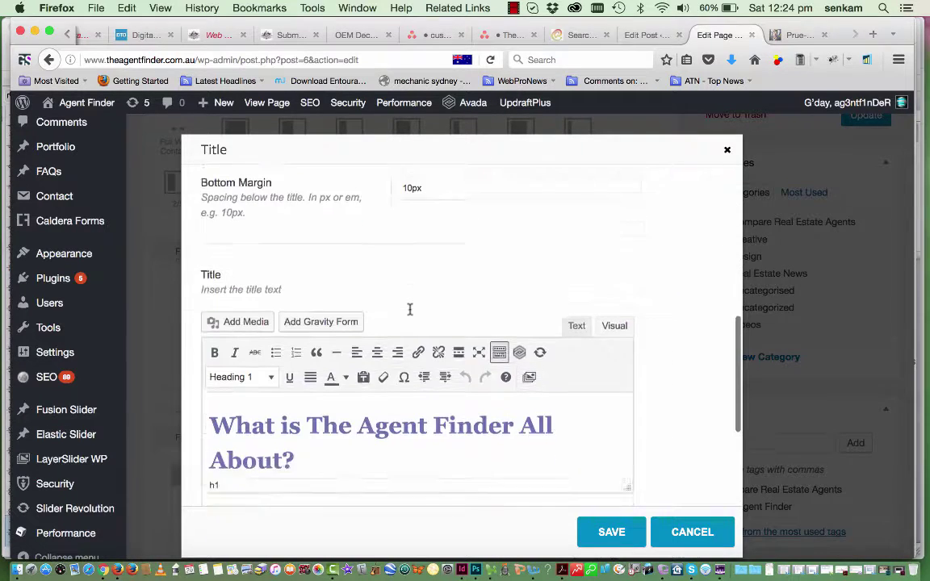
scroll(410, 310, down, 3)
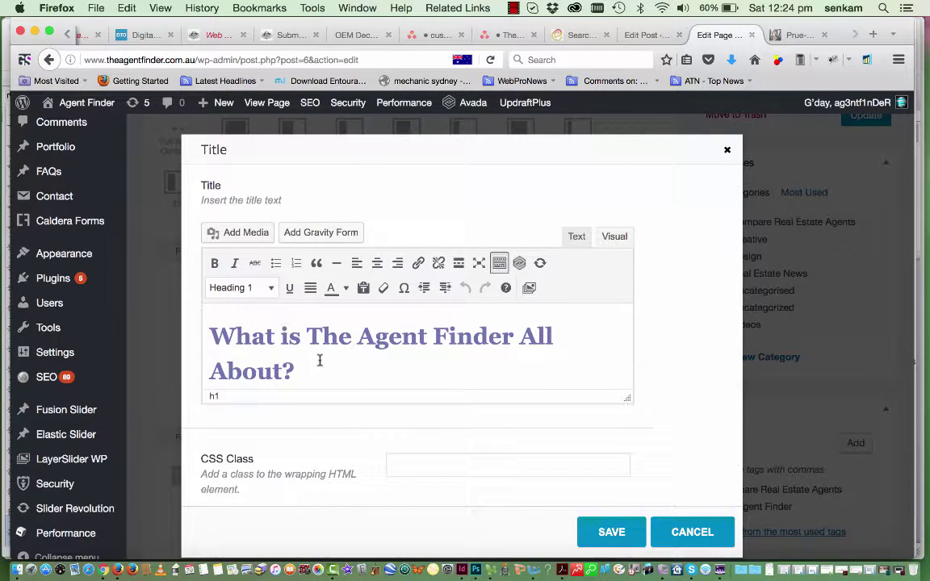
click(307, 367)
click(727, 153)
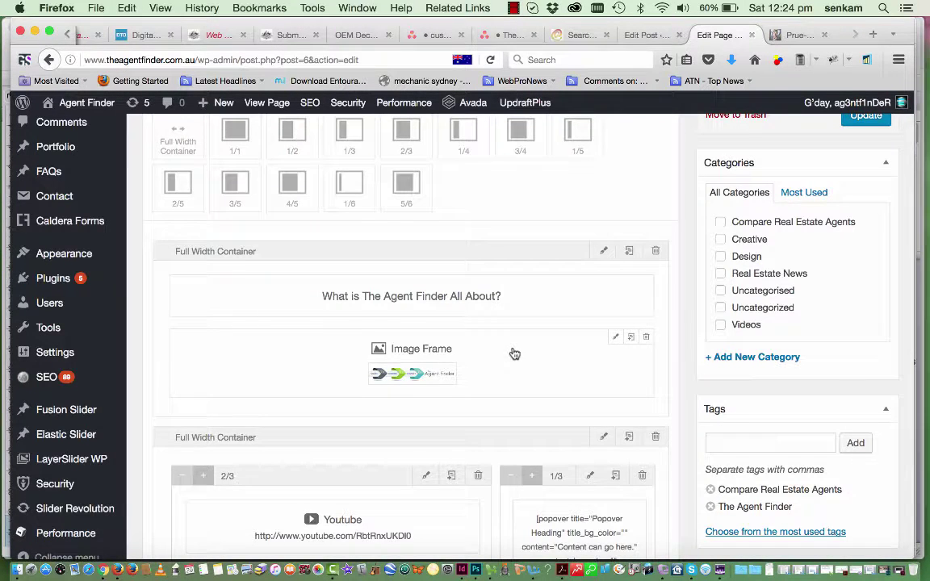
scroll(514, 354, down, 2)
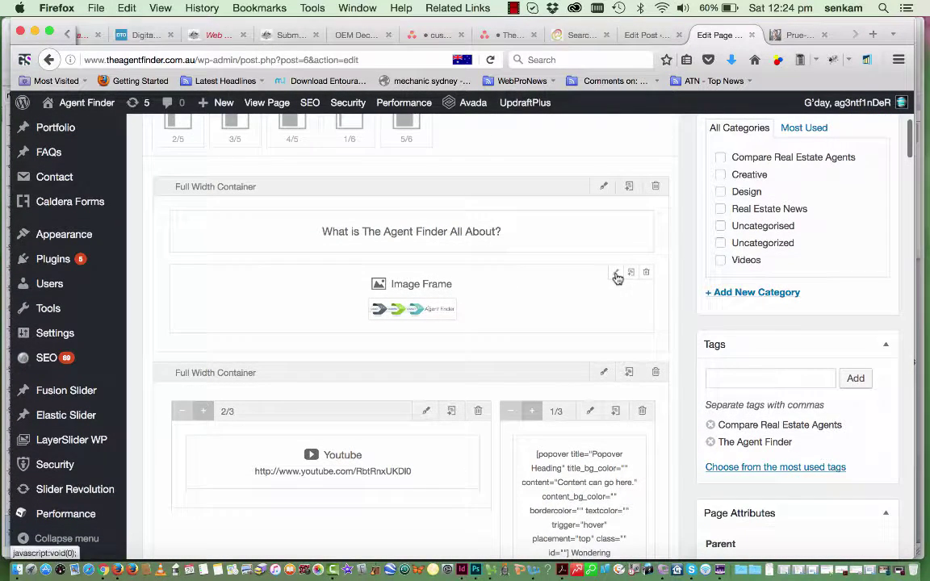
Set agent-finder-steps2.jpg alt text to 'The Agent Finder Steps', insert it, and save the Image Frame
click(616, 276)
scroll(460, 257, up, 1)
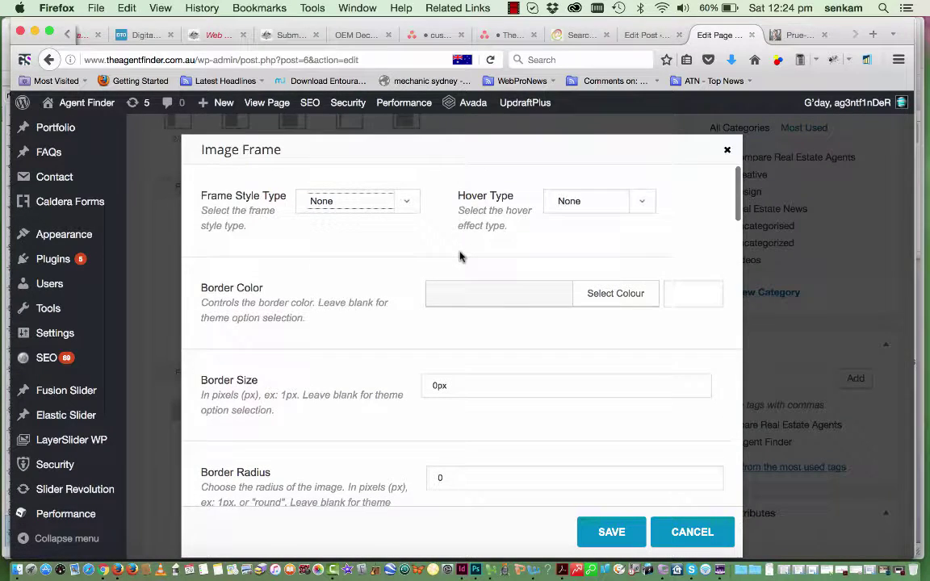
scroll(460, 257, down, 10)
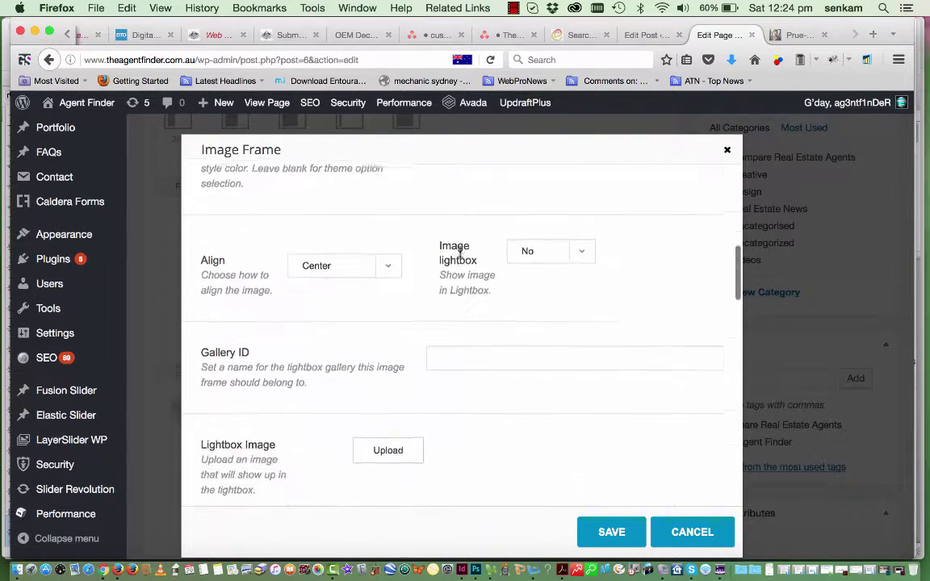
scroll(460, 252, down, 1)
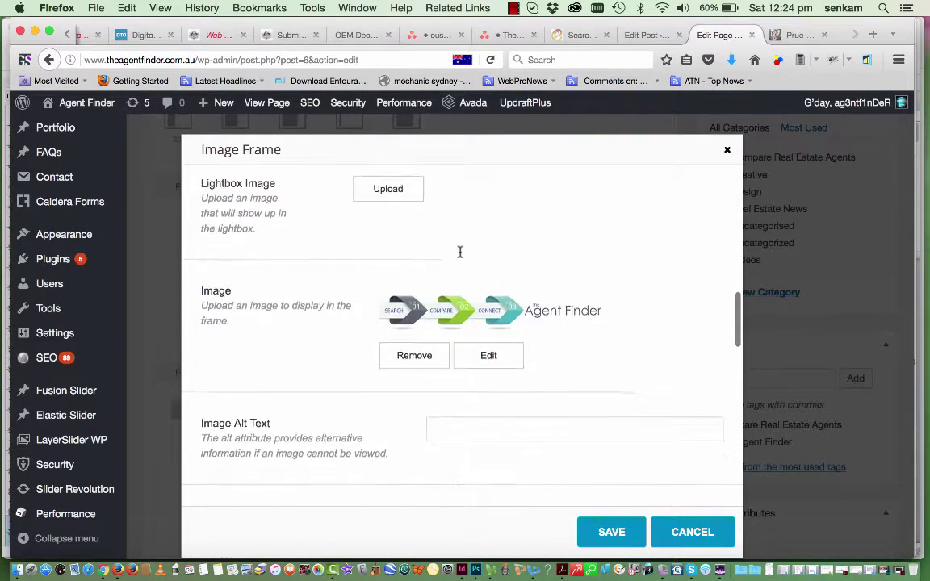
click(489, 360)
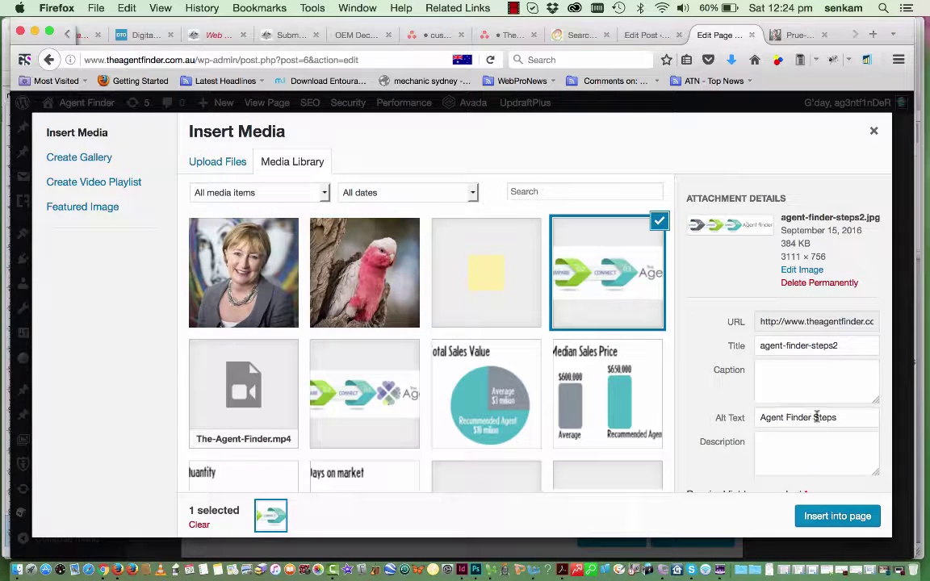
click(761, 418)
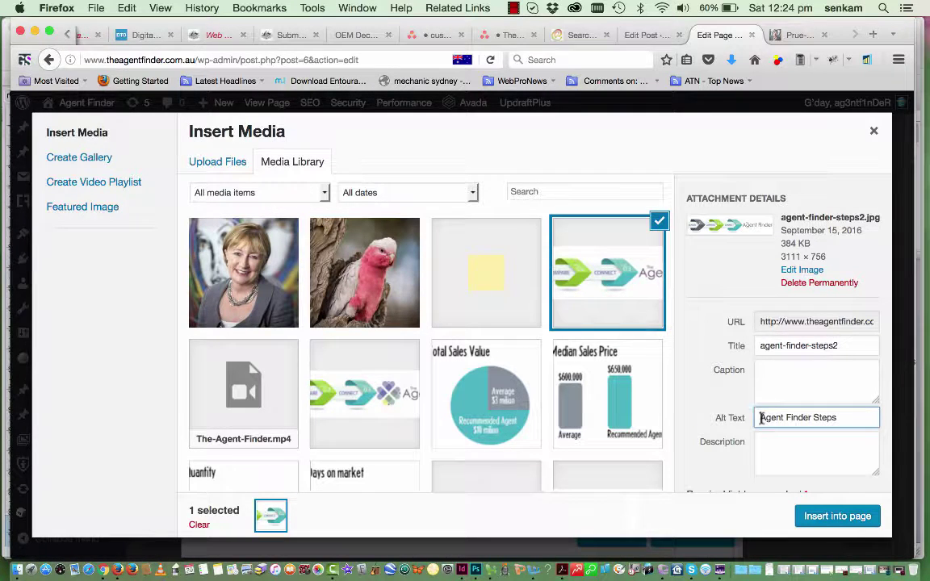
text(The)
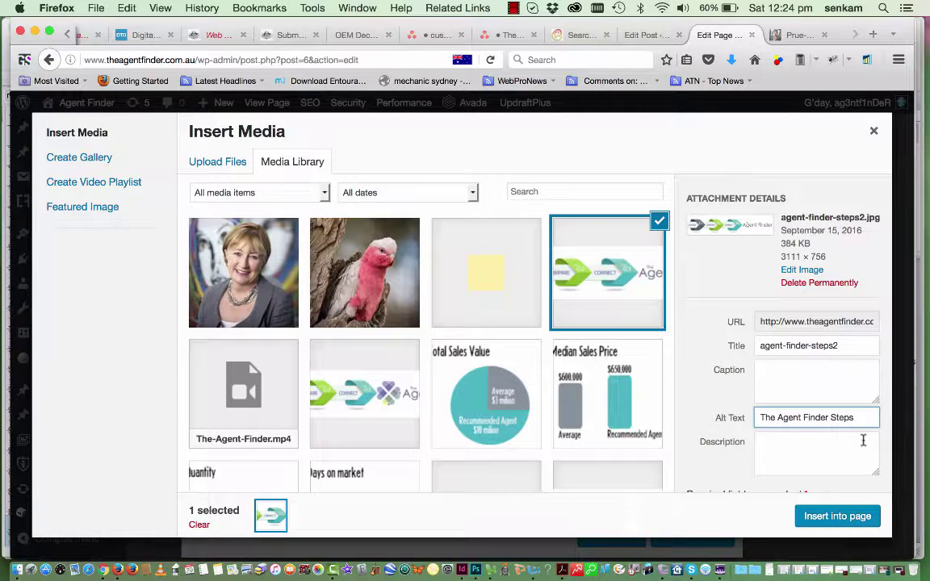
click(838, 516)
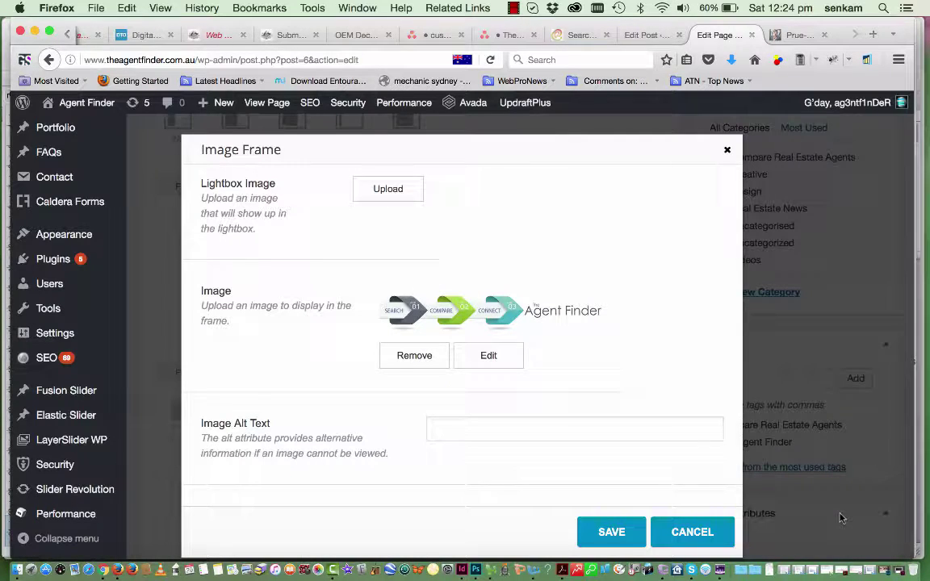
click(618, 535)
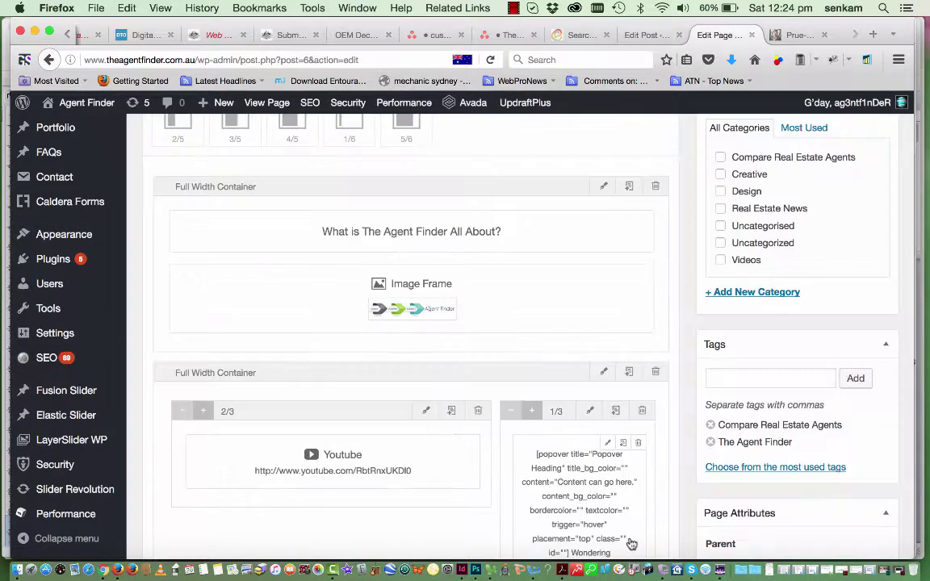
Open the 1/3-column text block holding the 'Wondering How Agent Finder Can Benefit You?' popover
scroll(521, 446, down, 4)
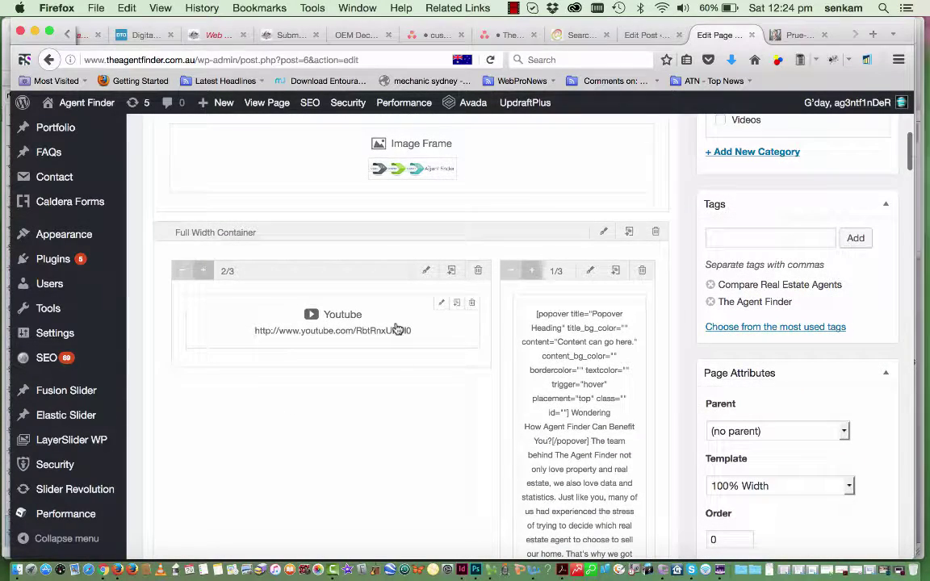
scroll(530, 391, down, 5)
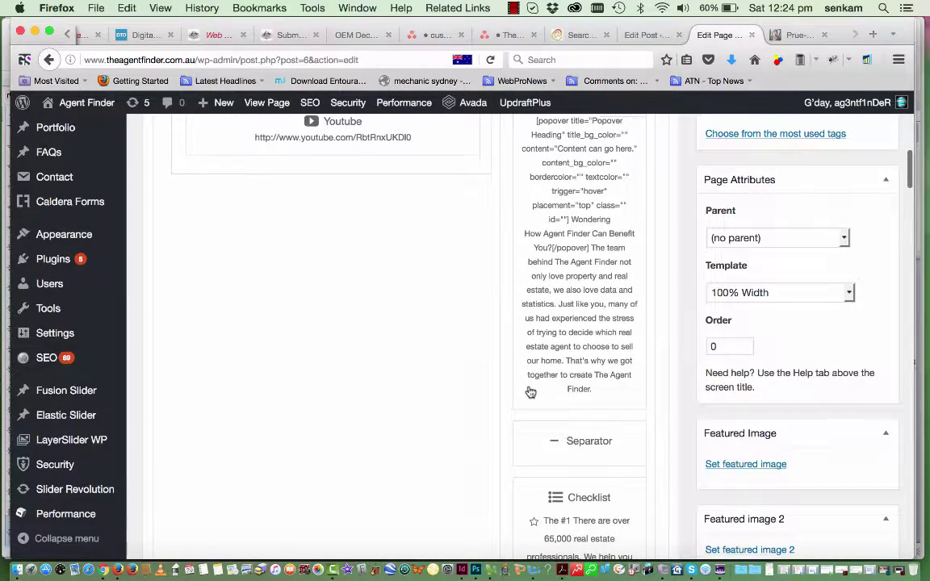
scroll(531, 392, down, 12)
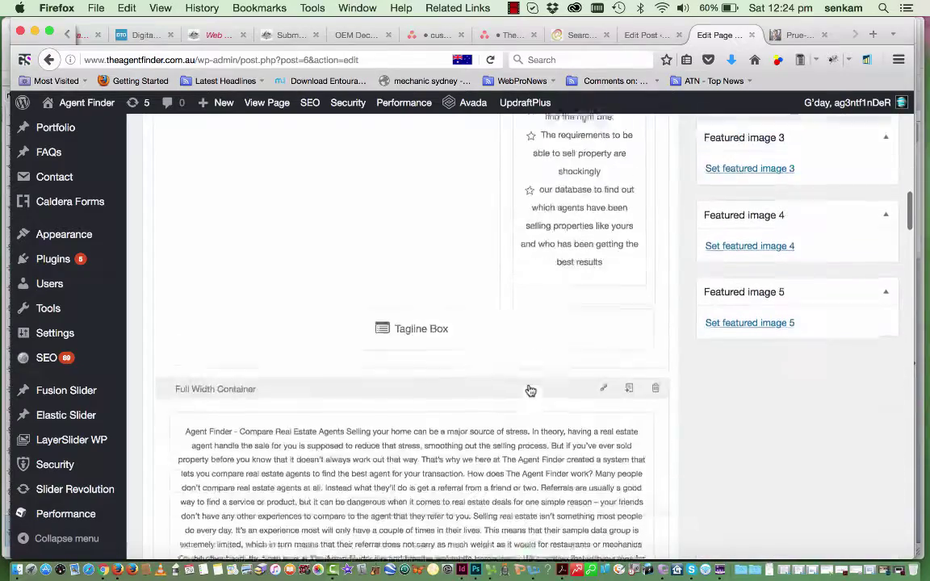
scroll(531, 391, up, 15)
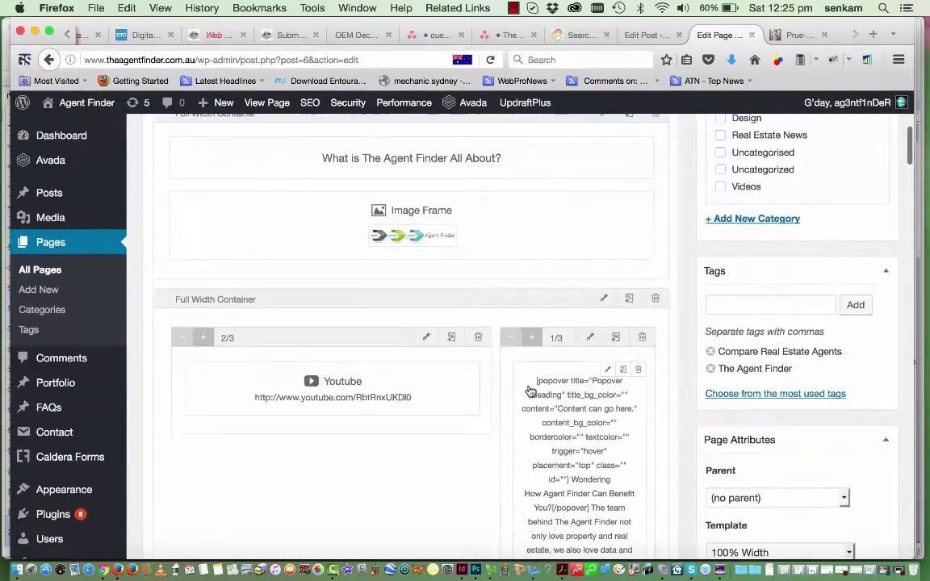
scroll(561, 424, down, 1)
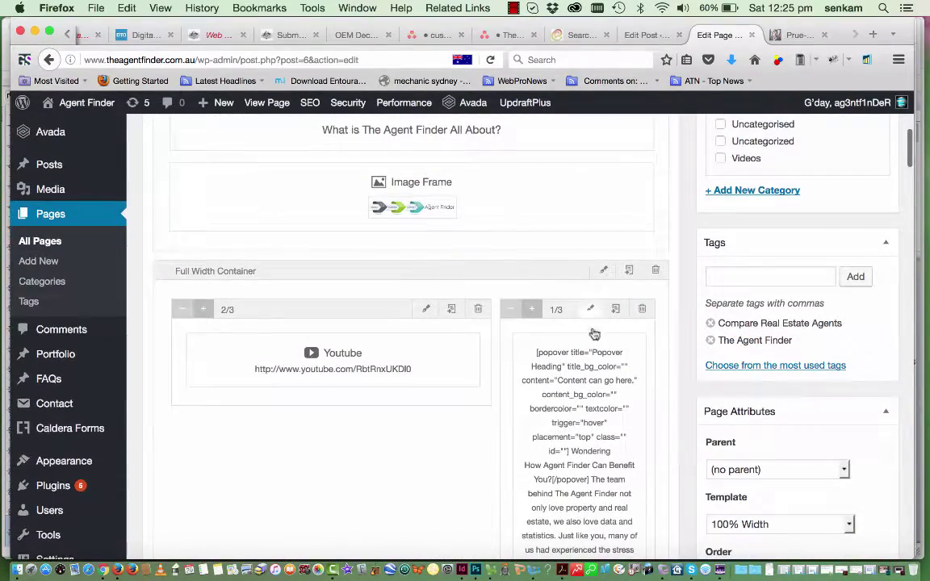
click(609, 344)
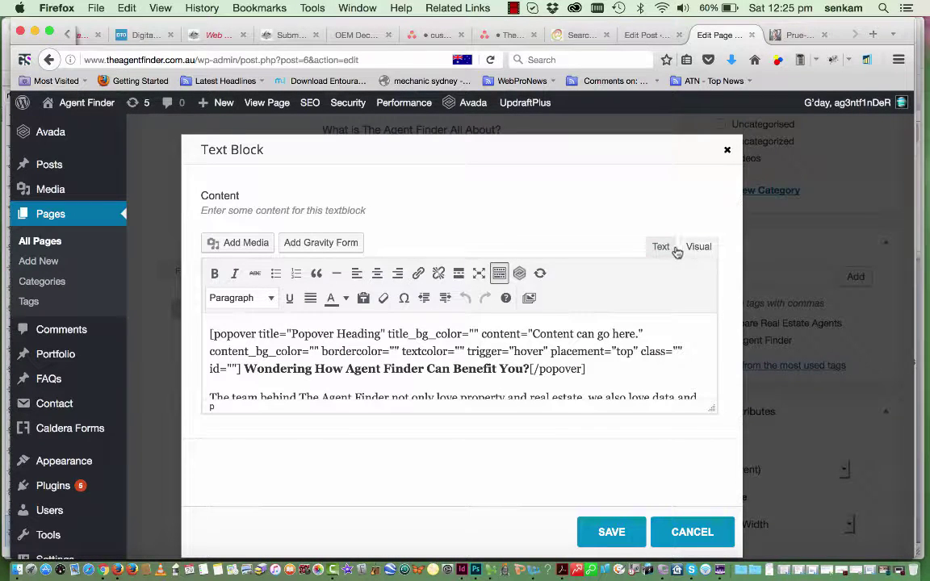
Make the closing words 'The Agent Finder' in the popover text bold
click(662, 247)
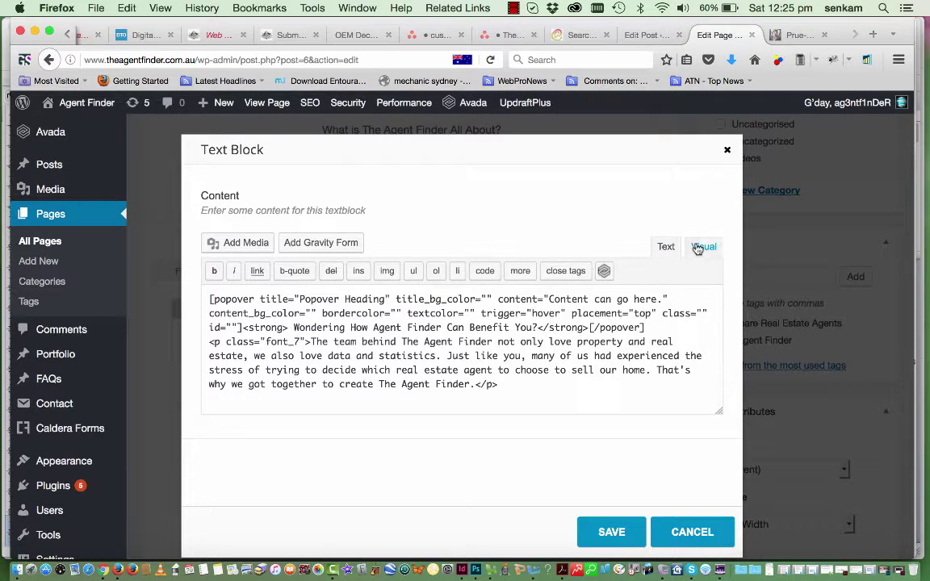
click(698, 247)
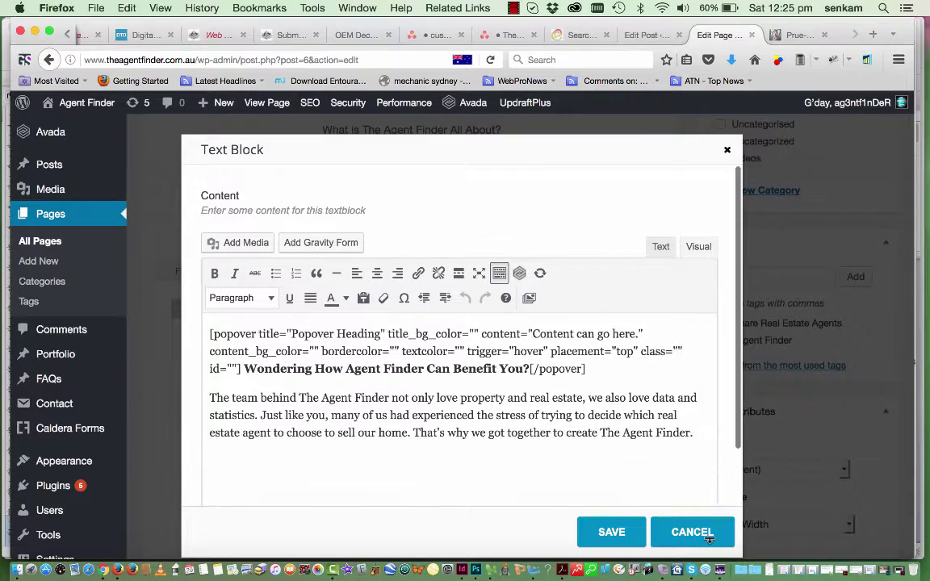
scroll(604, 436, down, 2)
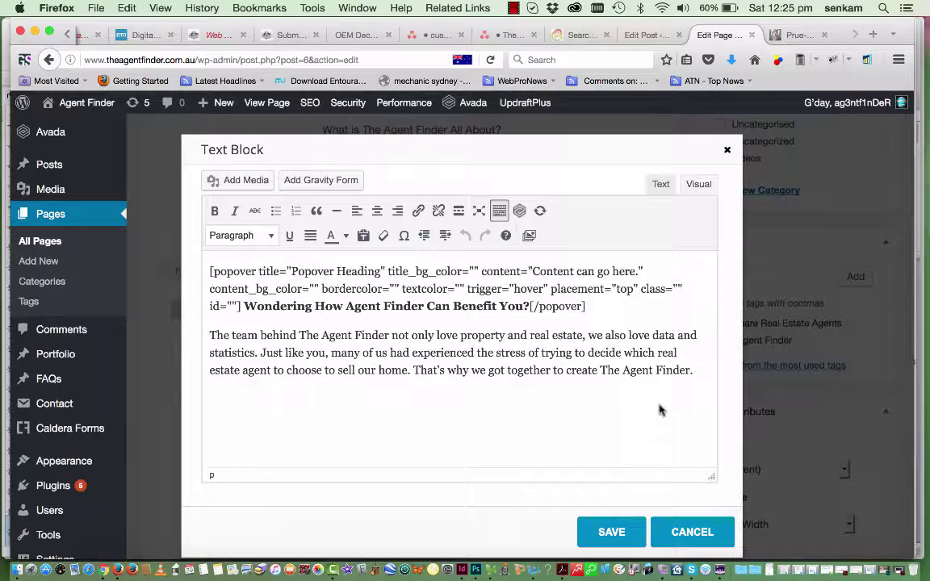
drag(696, 335, 687, 374)
click(608, 369)
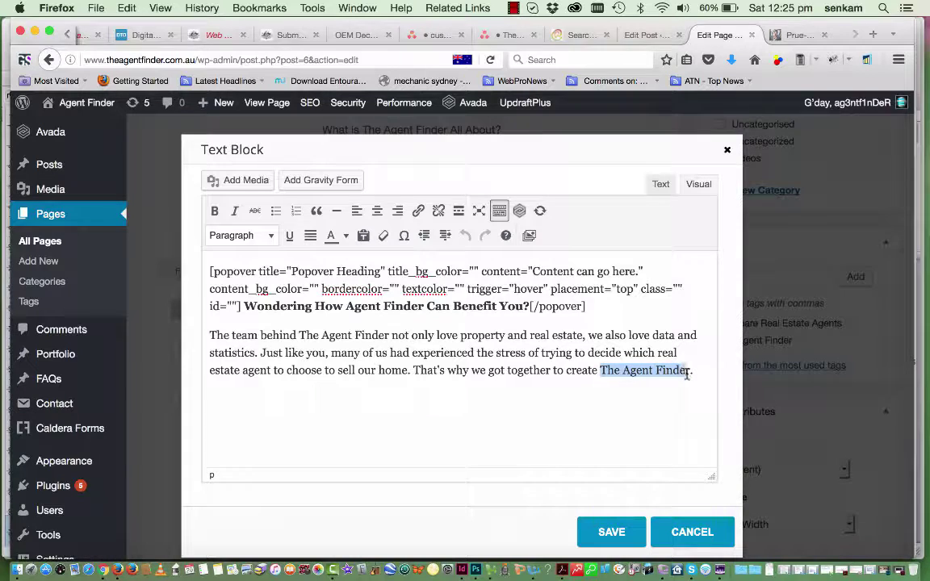
click(214, 212)
click(266, 353)
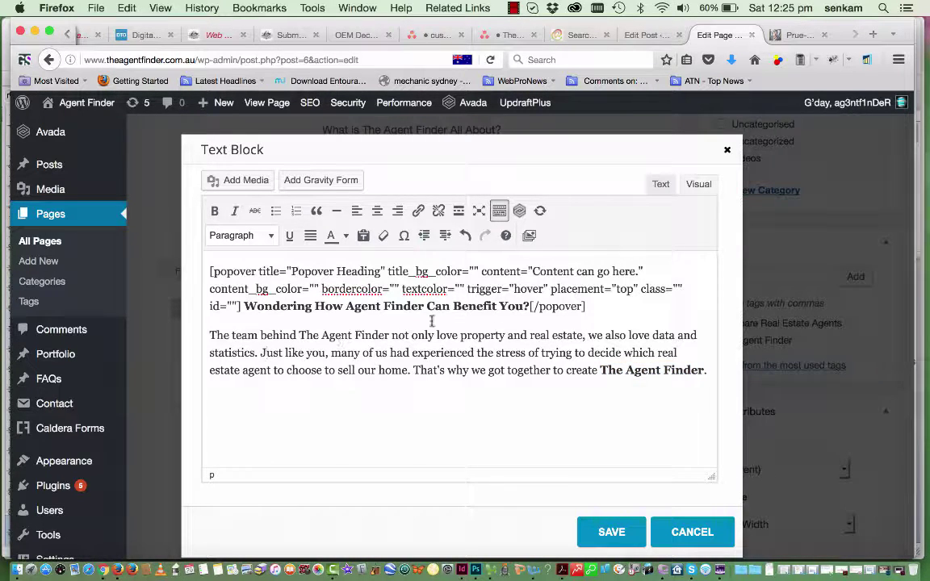
Check the popover heading's paragraph format, leave it unchanged, and save the text block
drag(529, 305, 249, 314)
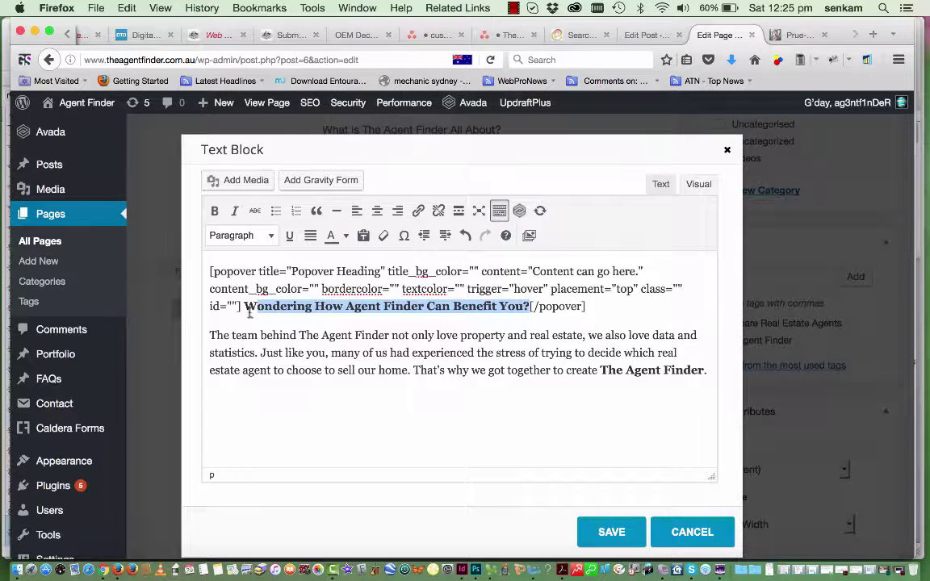
click(272, 237)
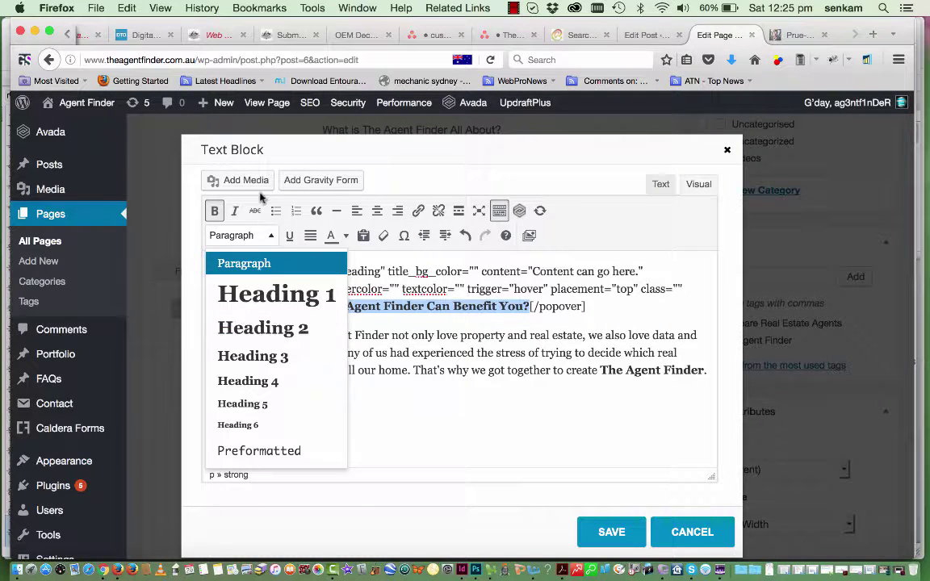
click(433, 182)
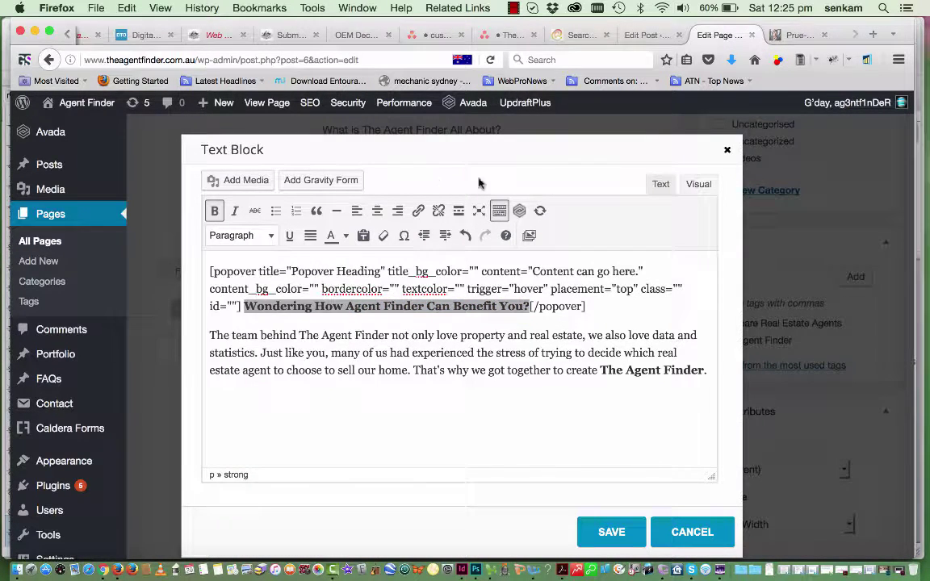
click(632, 534)
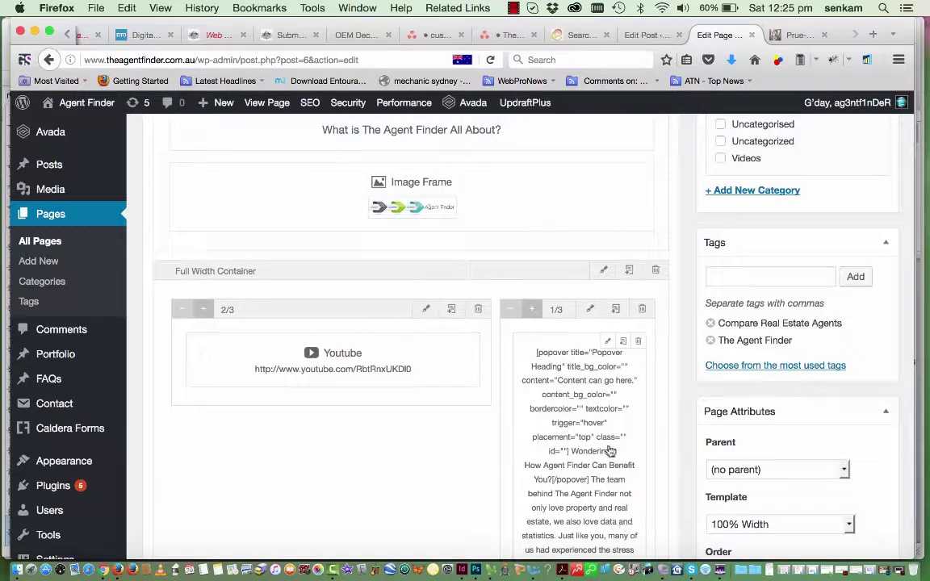
scroll(613, 484, down, 2)
scroll(610, 447, down, 10)
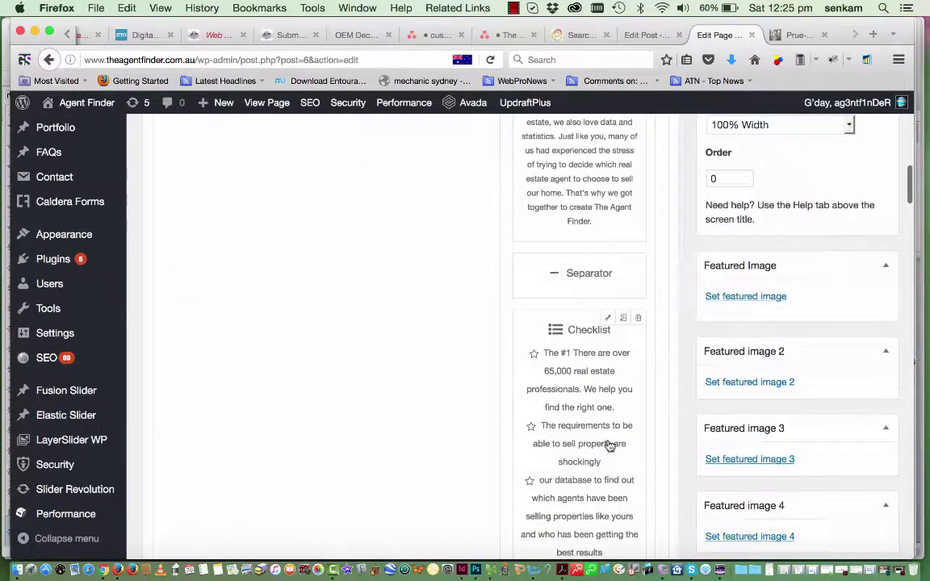
scroll(609, 443, down, 6)
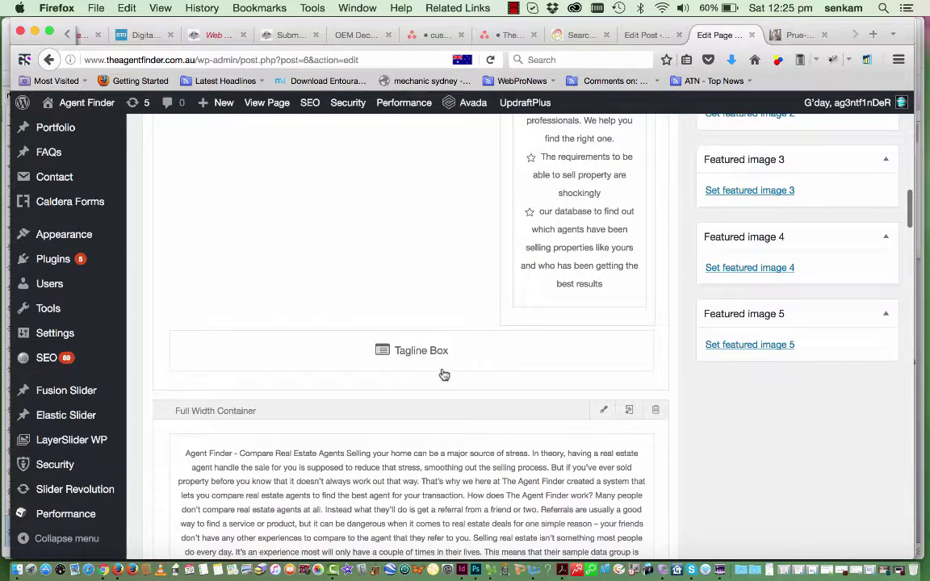
scroll(444, 375, down, 4)
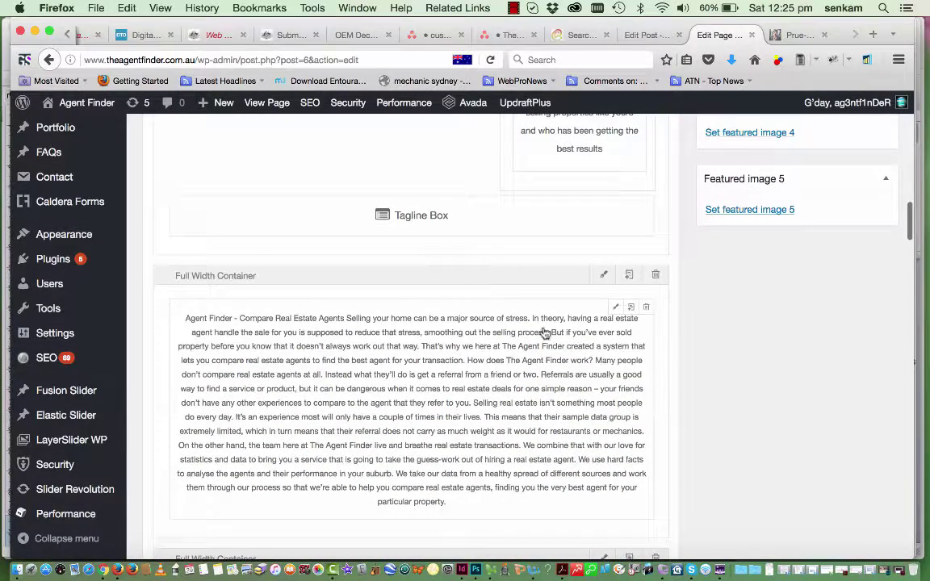
Open the long text block and change its top heading to Heading 2
click(615, 312)
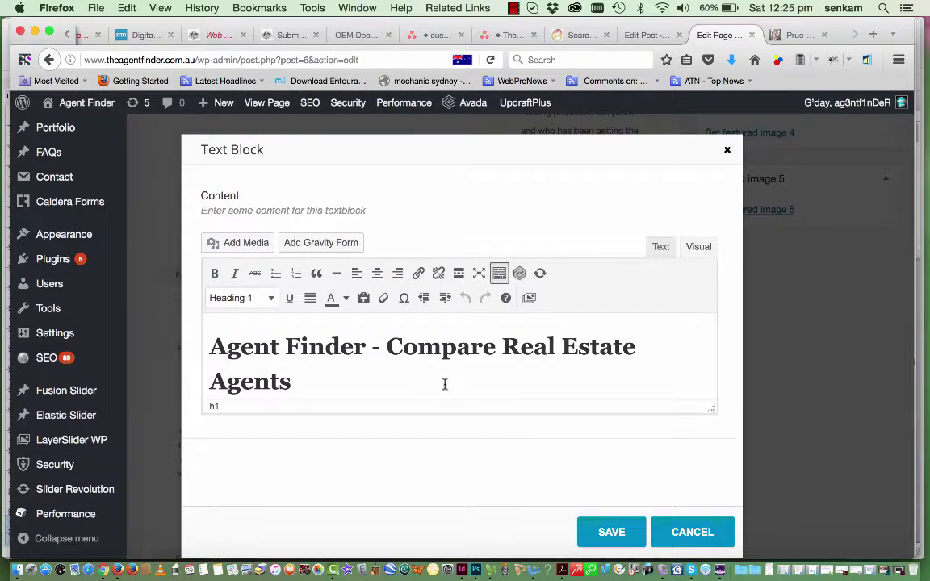
scroll(444, 385, down, 5)
scroll(444, 384, up, 5)
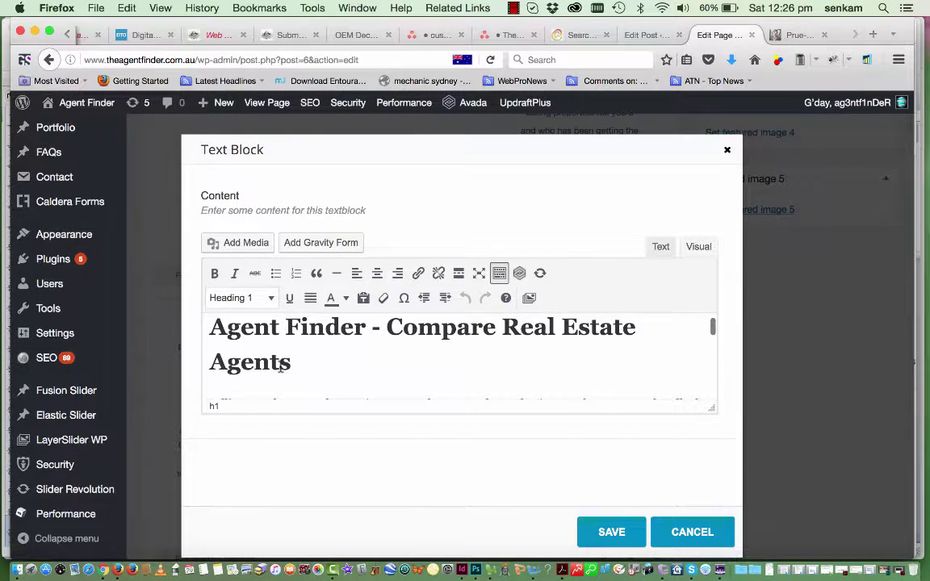
drag(292, 364, 210, 326)
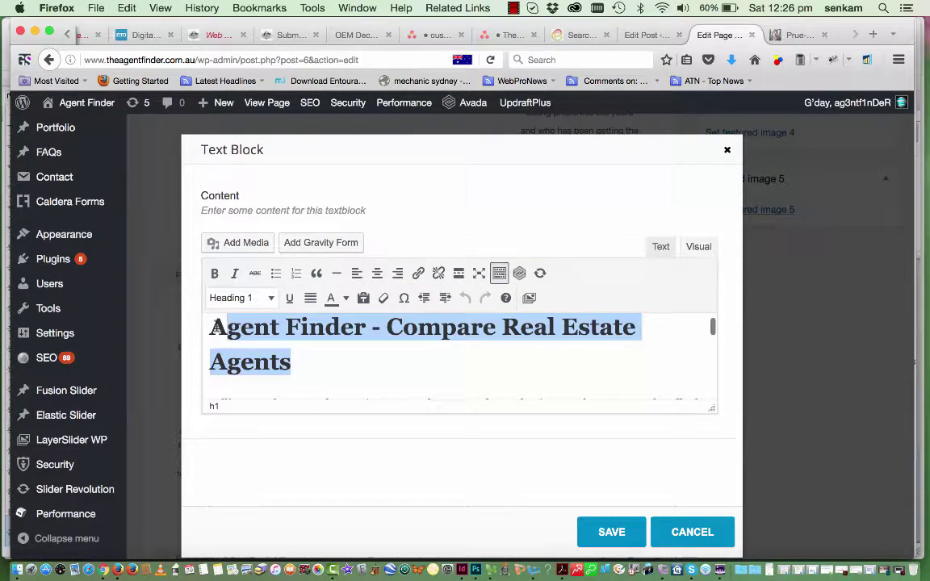
click(269, 299)
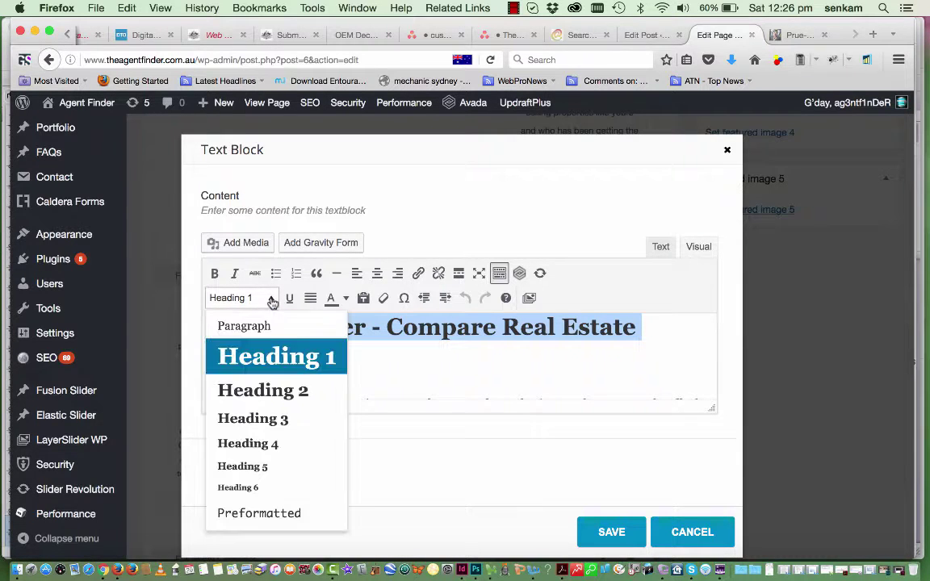
click(255, 399)
click(275, 352)
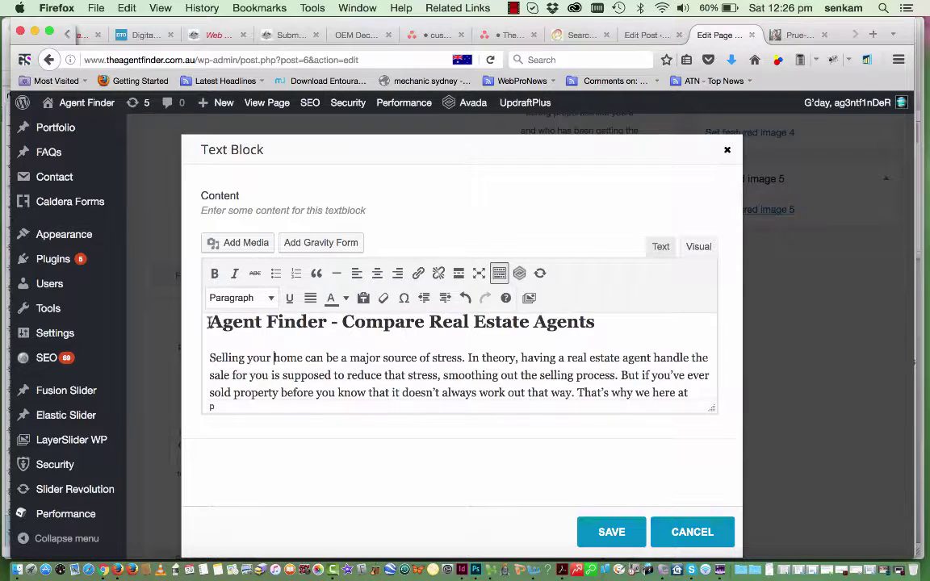
Remove the stray word 'The' typed at the start of the heading
click(208, 323)
text(The)
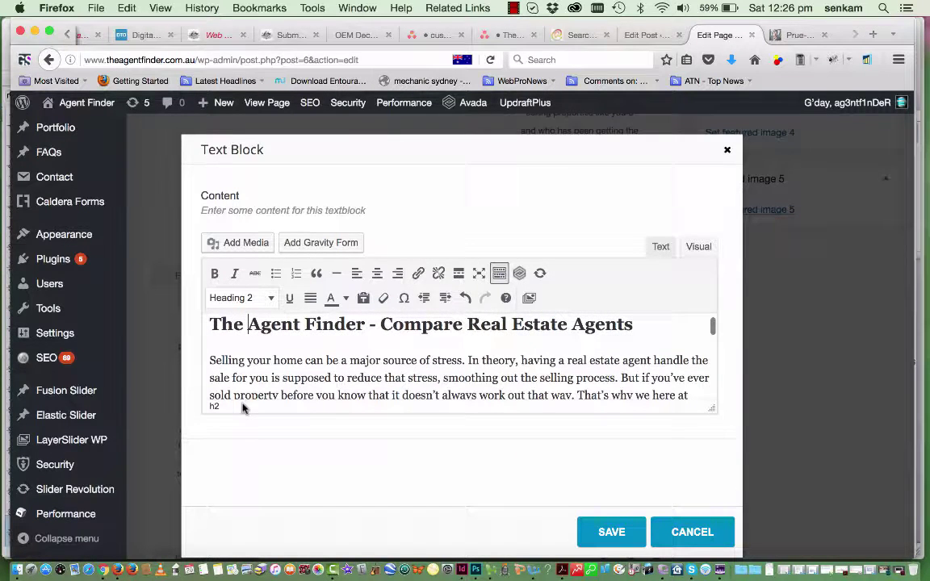
drag(247, 323, 202, 323)
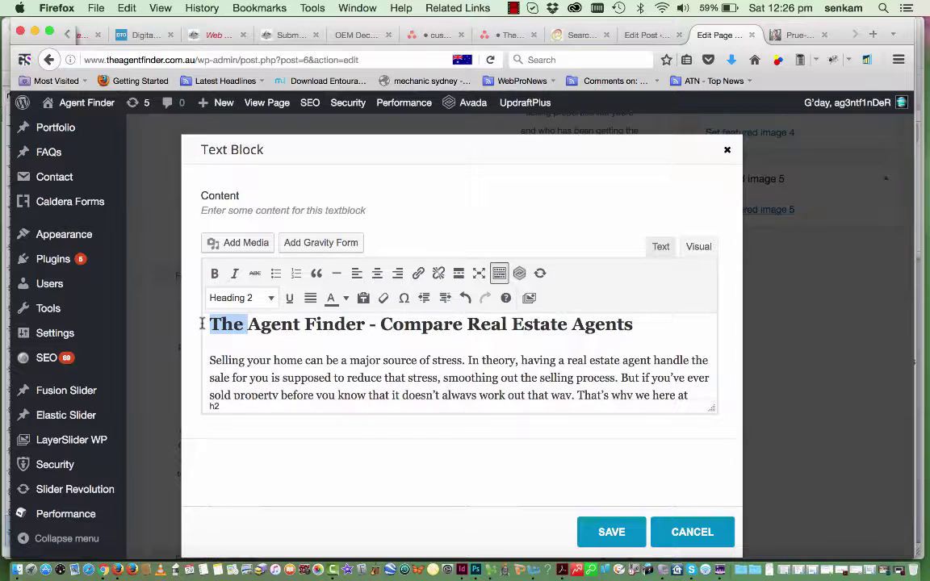
key(BackSpace)
Set 'How does The Agent Finder work?' to Heading 3 and save the block
scroll(331, 385, down, 2)
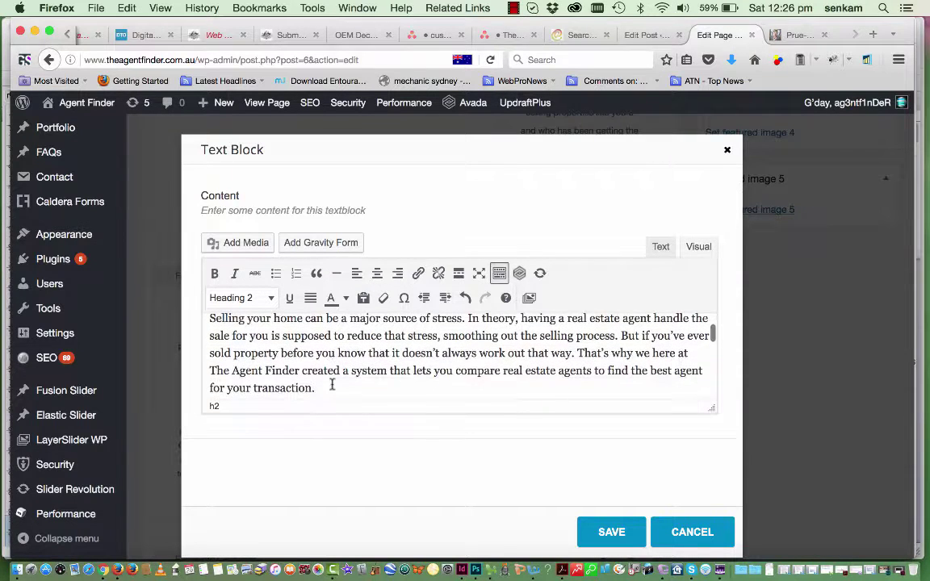
scroll(404, 392, down, 6)
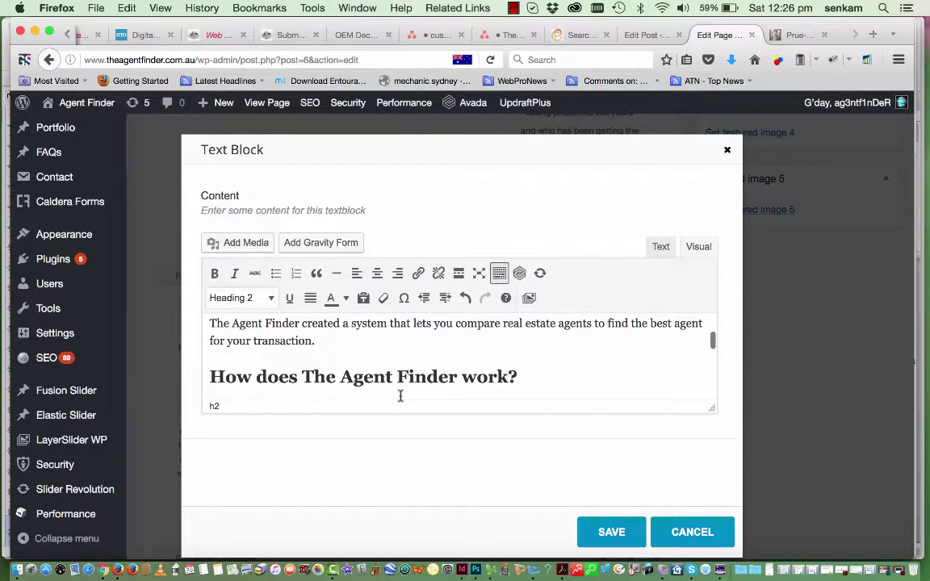
scroll(400, 395, up, 3)
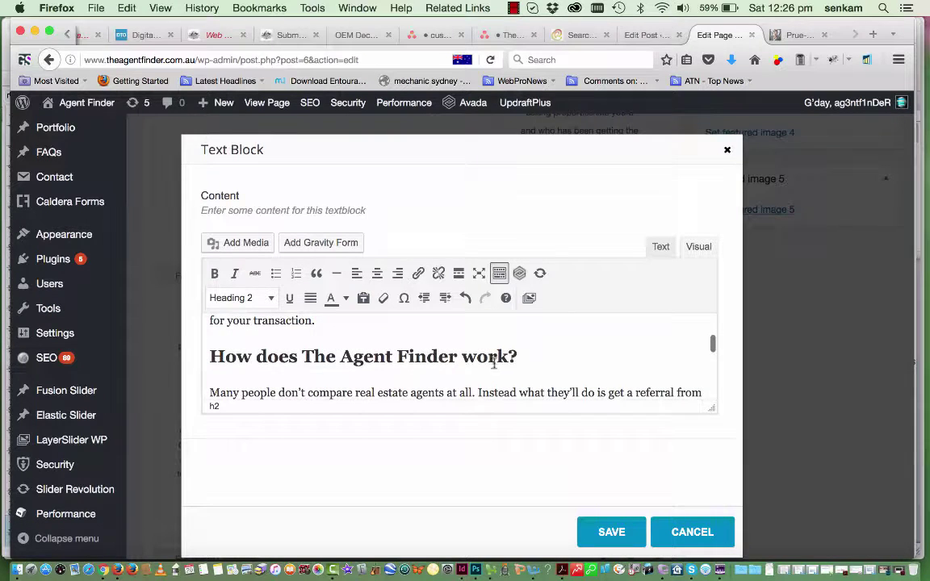
drag(521, 360, 184, 360)
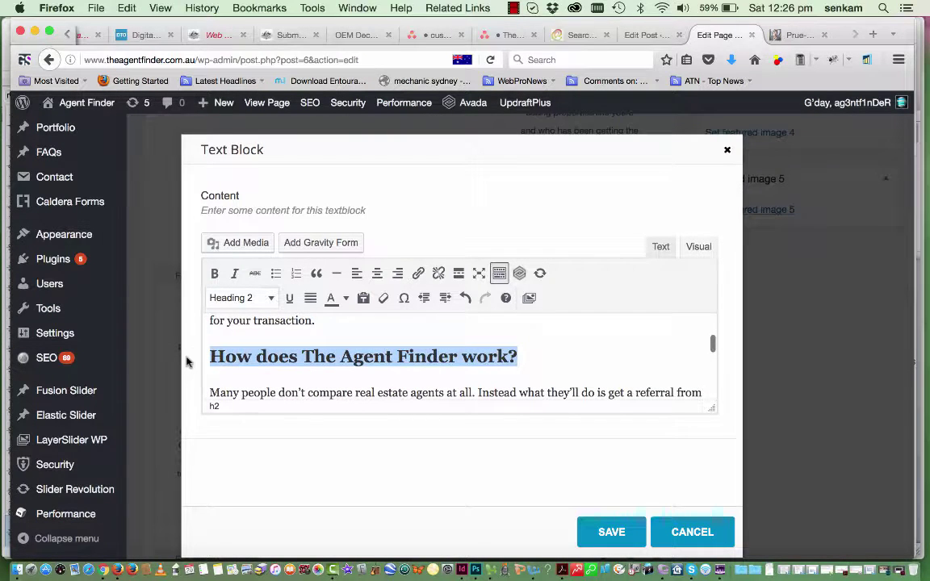
click(272, 299)
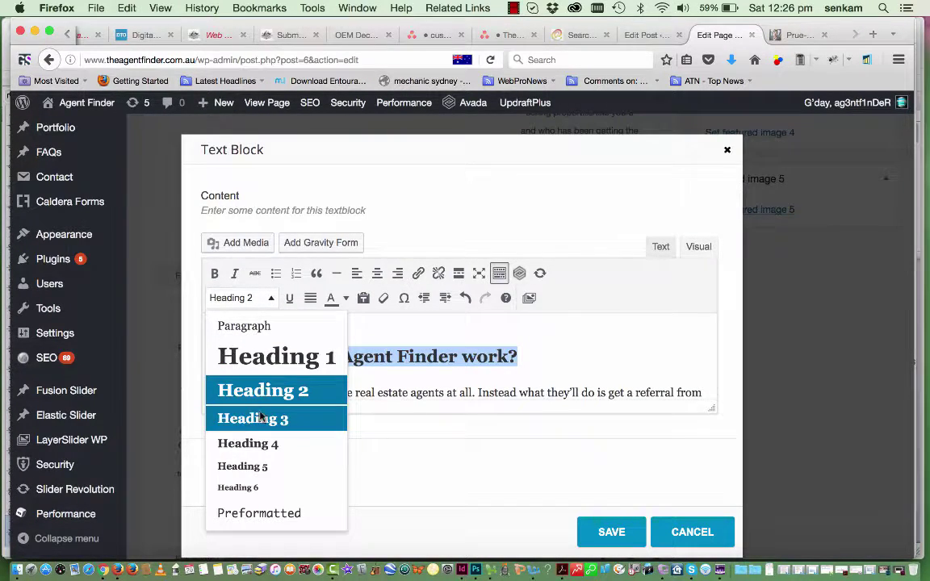
click(261, 418)
scroll(355, 363, down, 10)
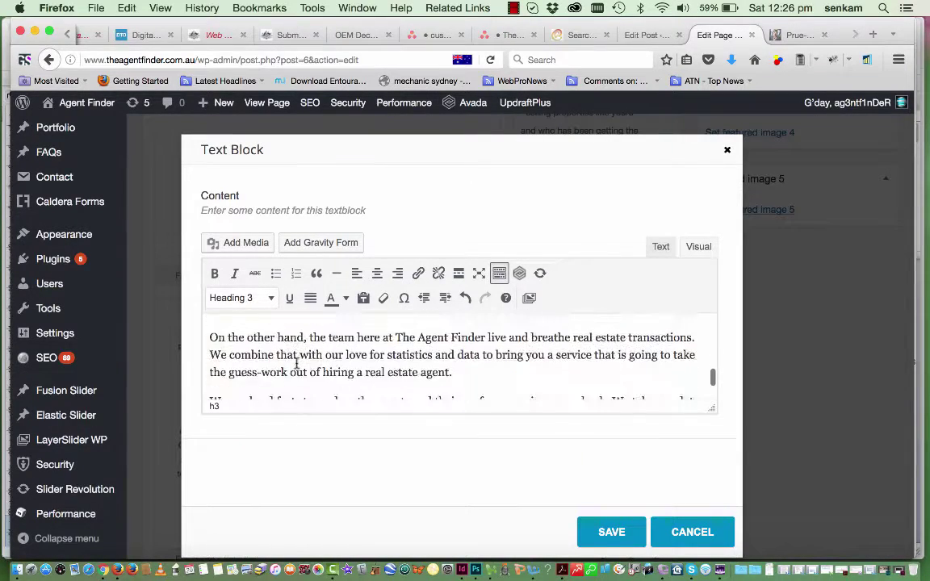
scroll(296, 363, down, 2)
click(609, 532)
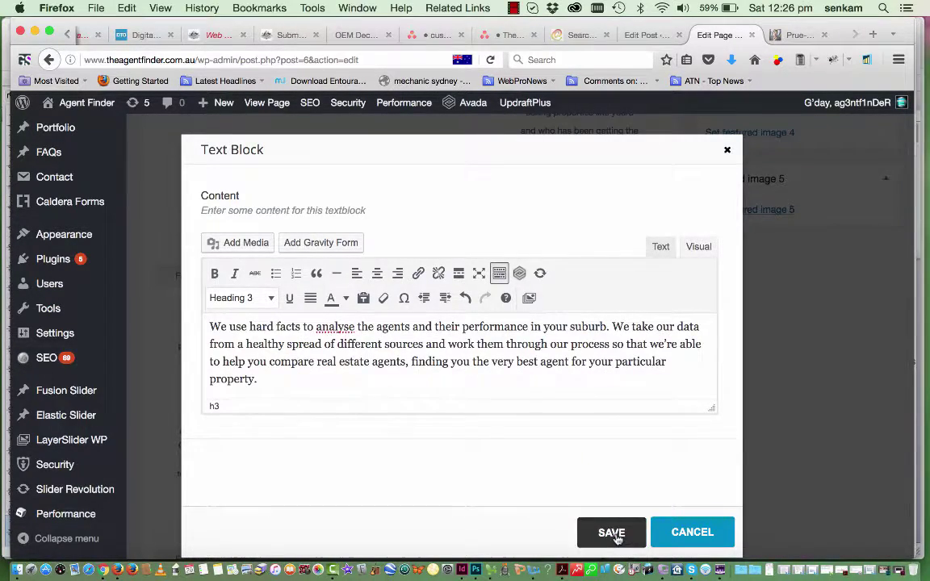
scroll(503, 390, down, 5)
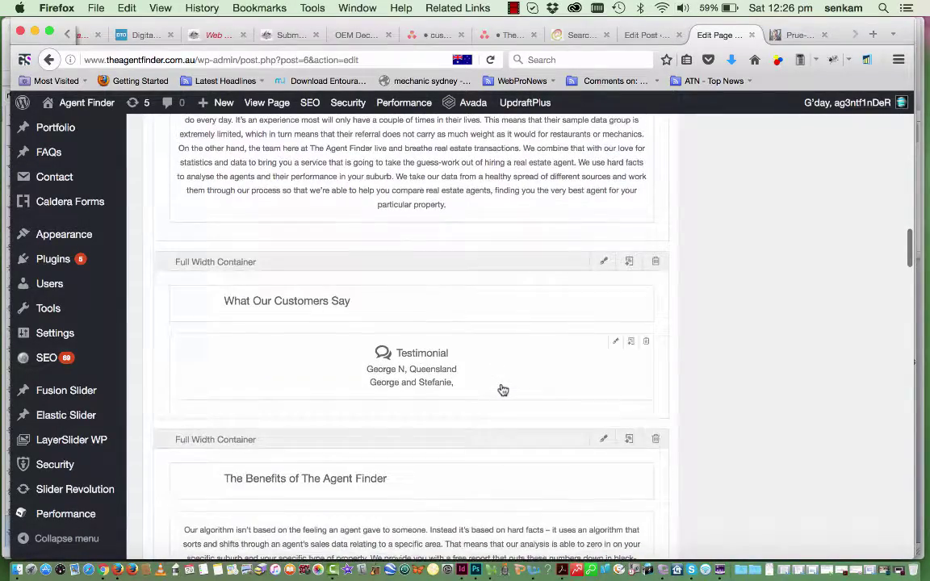
Set the title 'The Benefits of The Agent Finder' to Heading 3 and save the title element
scroll(395, 473, down, 5)
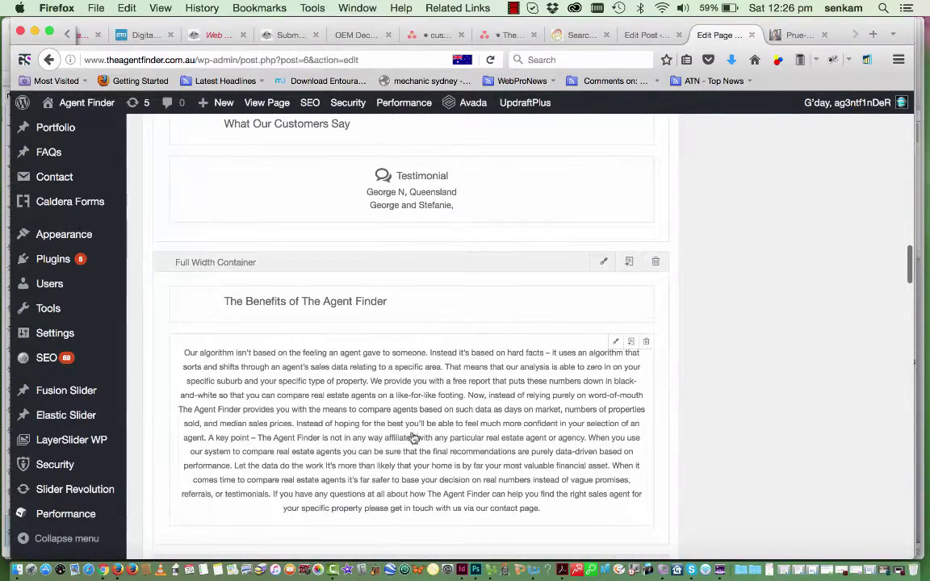
scroll(384, 380, down, 1)
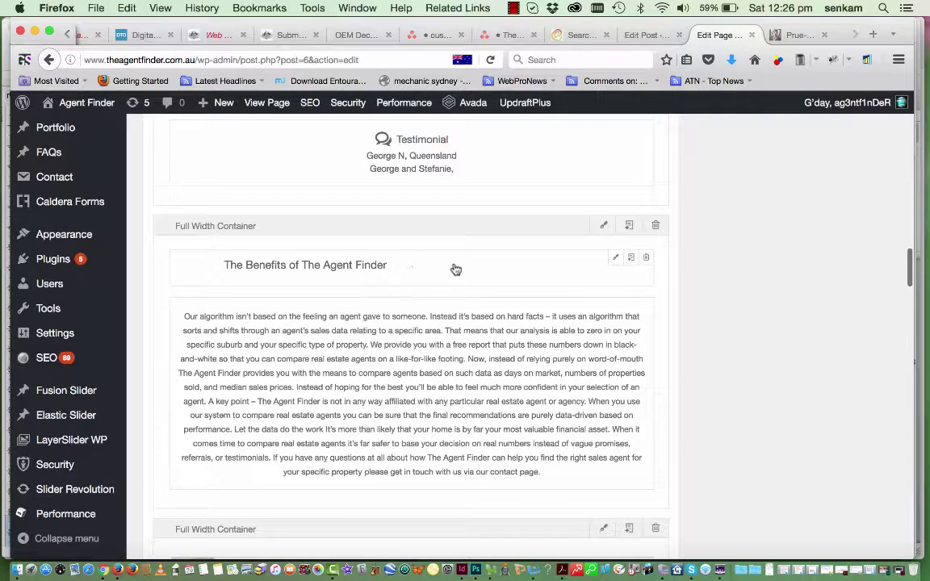
click(617, 258)
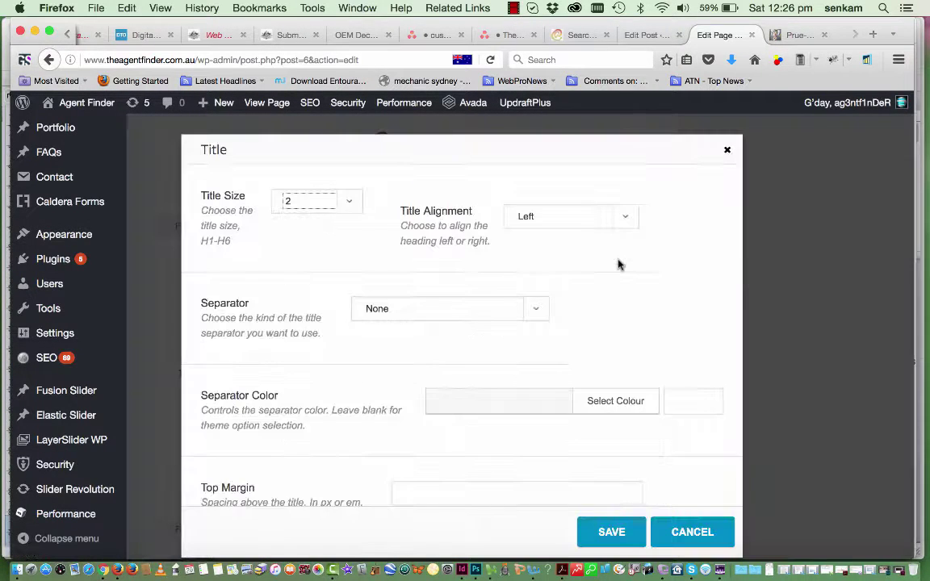
scroll(302, 259, down, 2)
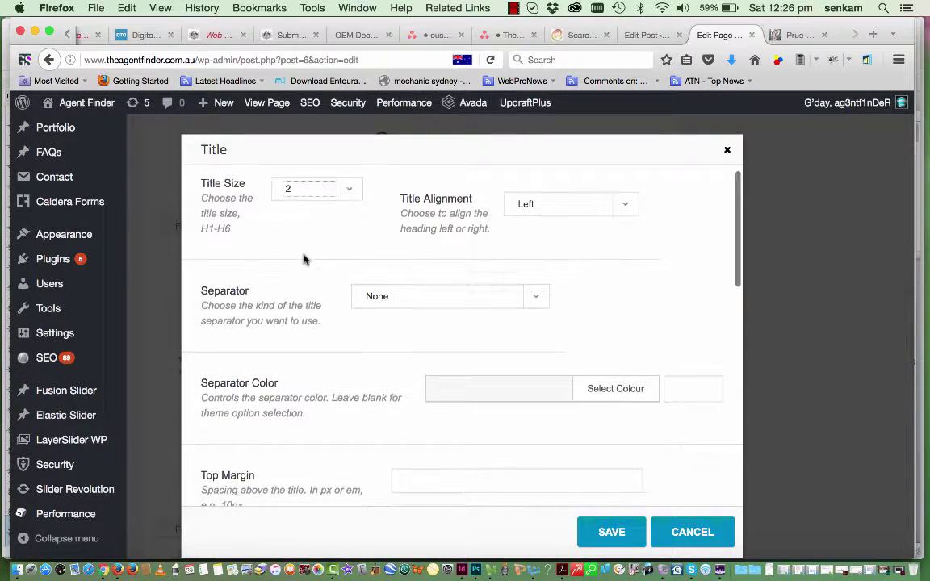
scroll(303, 259, up, 2)
scroll(303, 259, down, 10)
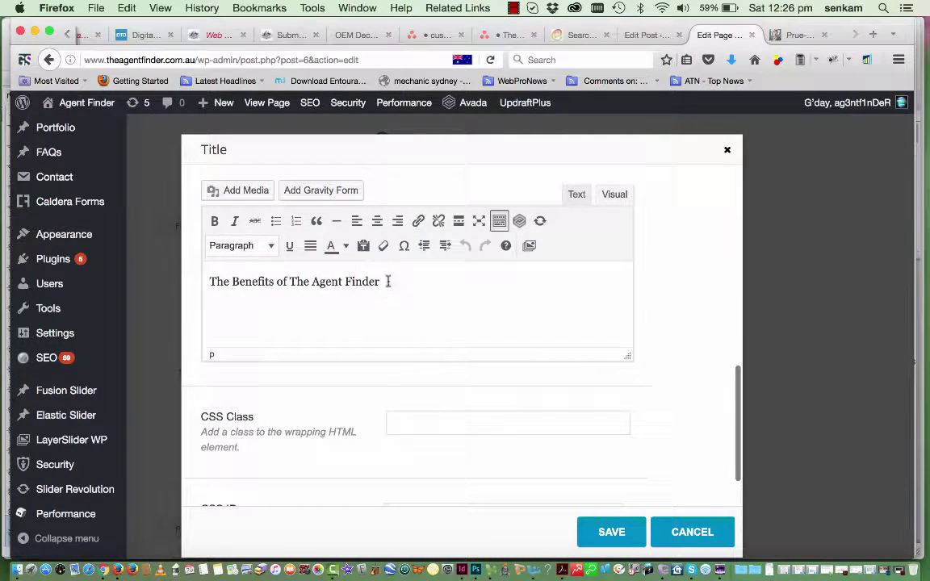
drag(344, 282, 188, 278)
drag(378, 284, 204, 286)
click(272, 247)
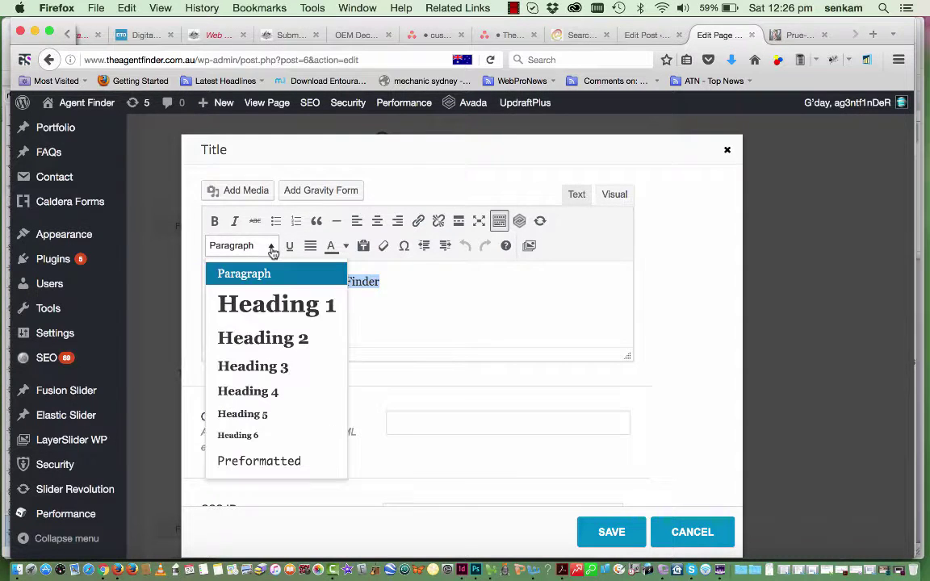
click(255, 368)
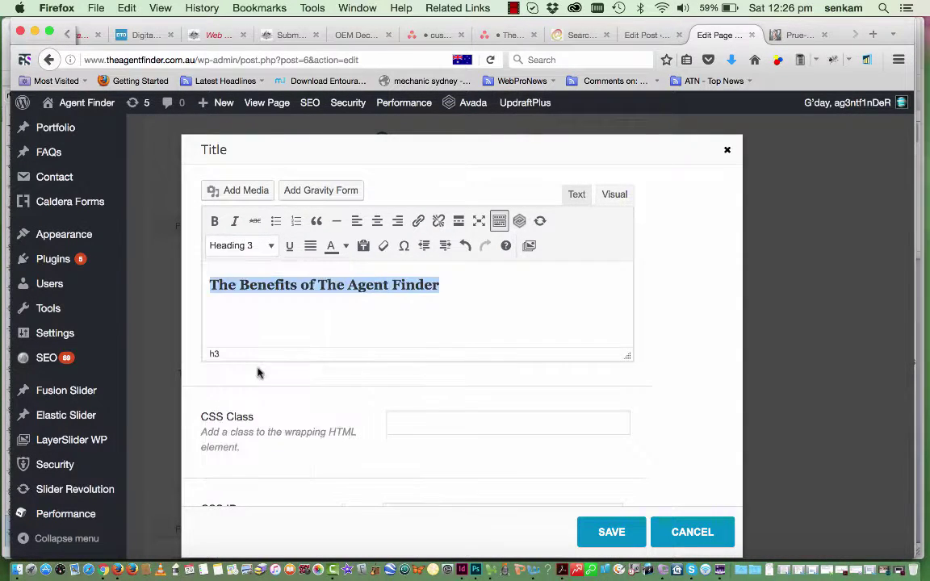
click(611, 532)
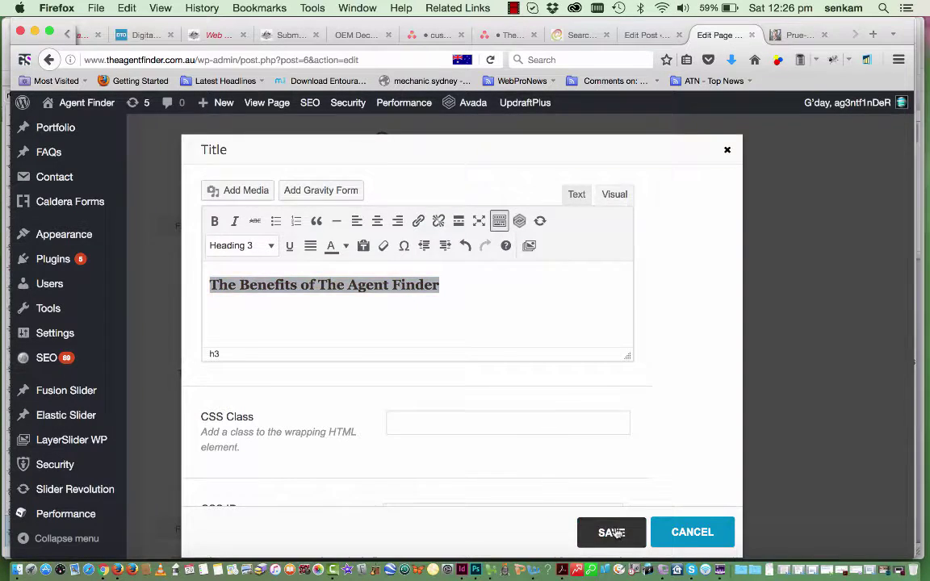
scroll(553, 423, down, 3)
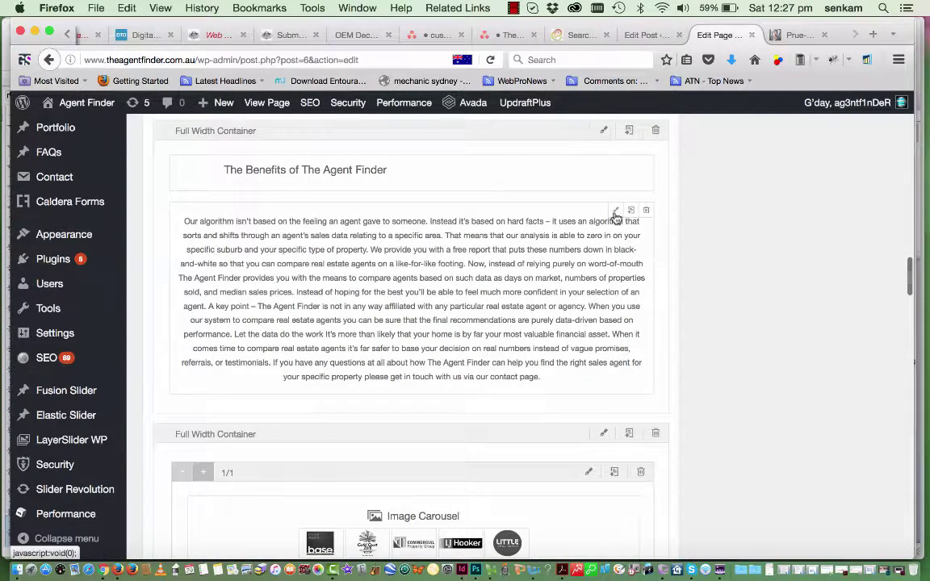
click(615, 213)
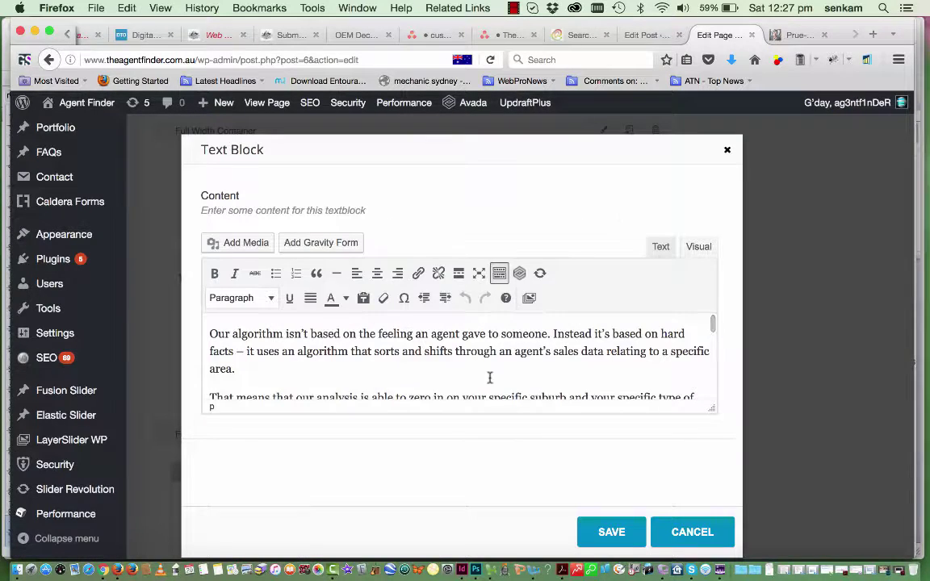
scroll(489, 377, down, 10)
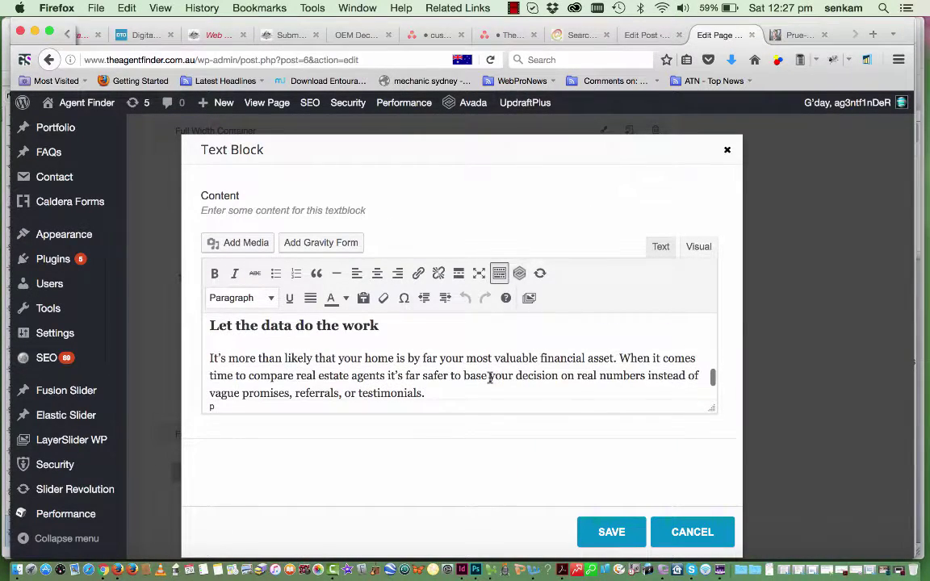
scroll(490, 377, up, 2)
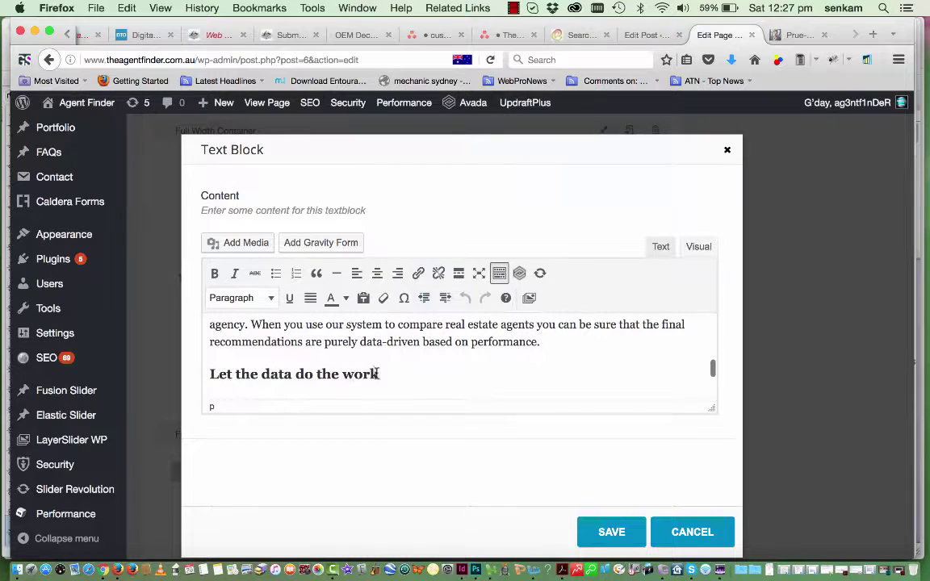
drag(376, 373, 204, 369)
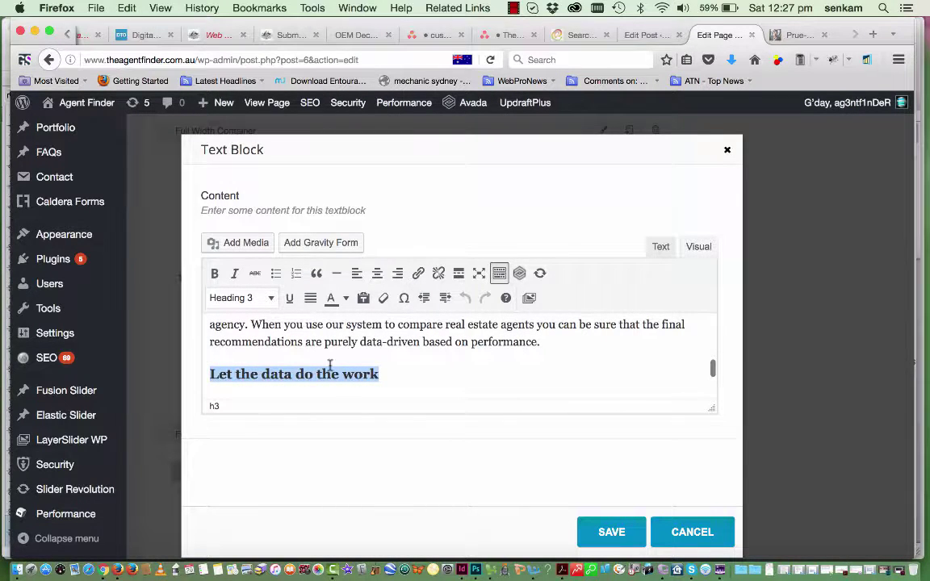
scroll(330, 365, down, 5)
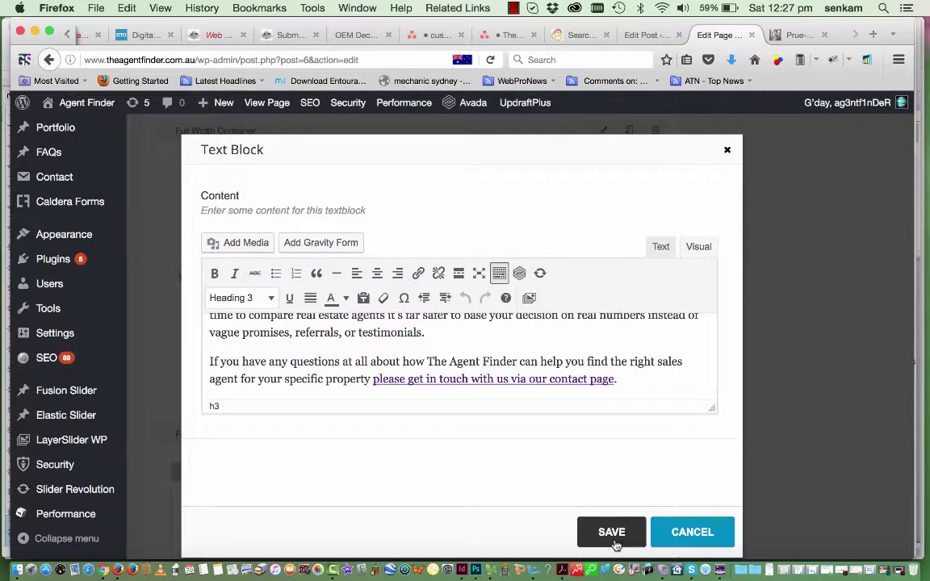
click(612, 539)
scroll(612, 465, down, 3)
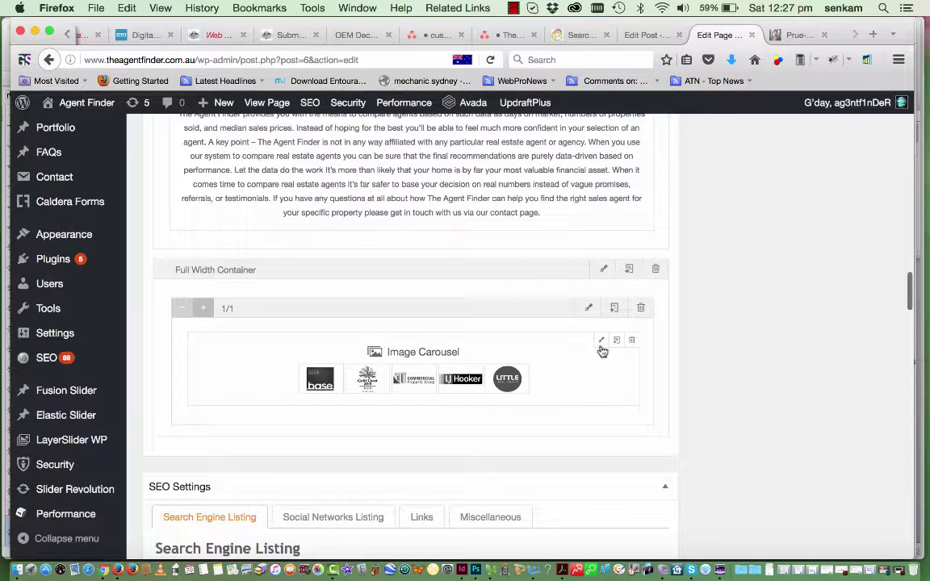
In the Image Carousel settings, expand item 1 and pick the base logo from the media library
click(602, 342)
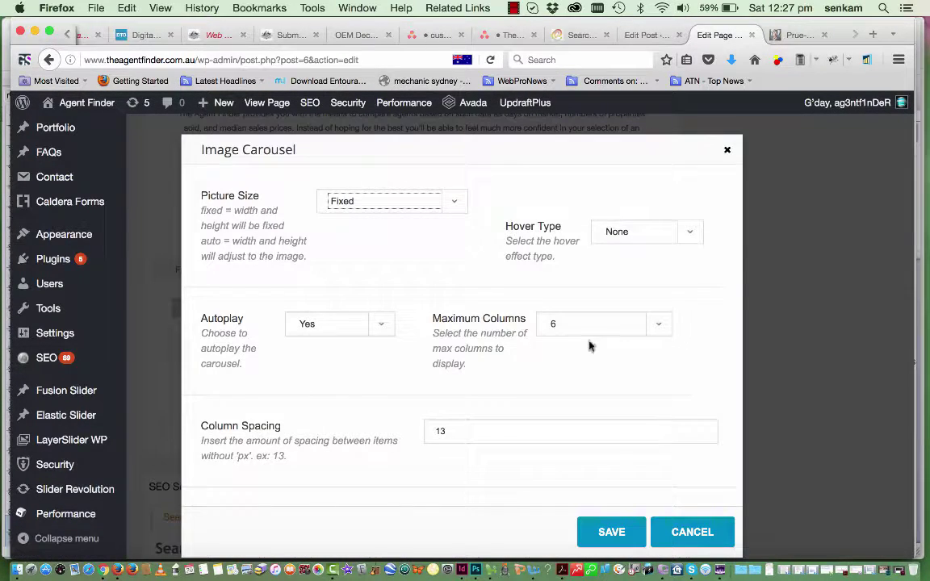
scroll(565, 349, down, 3)
scroll(529, 352, down, 10)
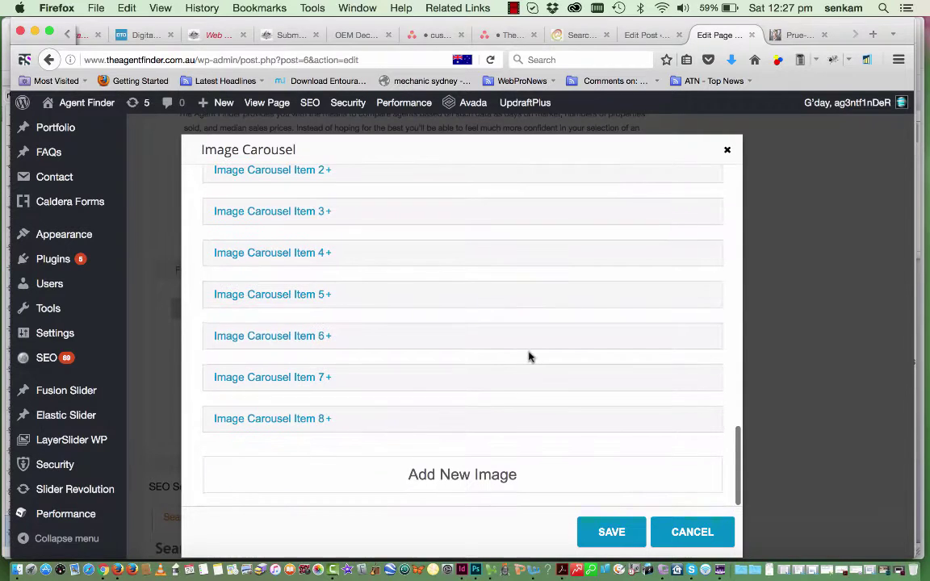
scroll(497, 200, up, 3)
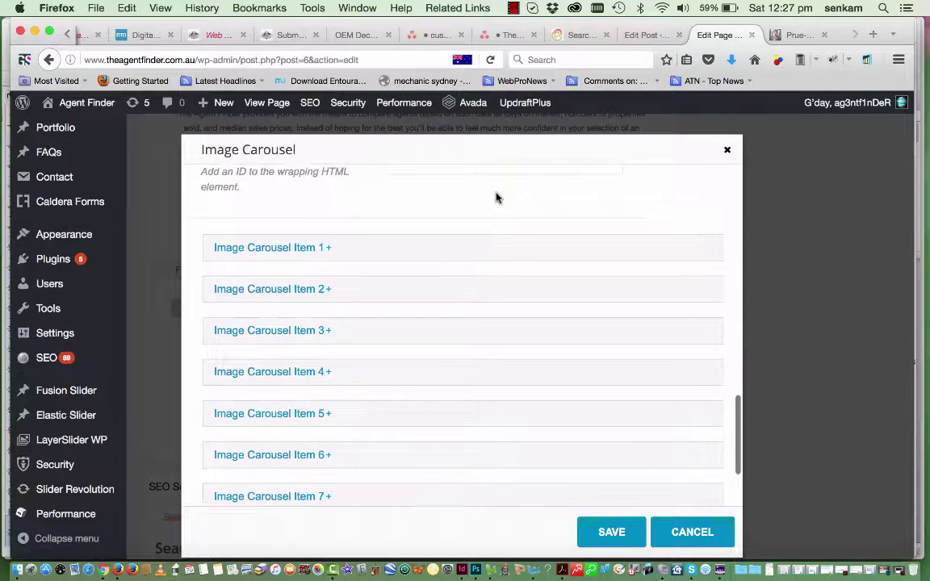
click(361, 252)
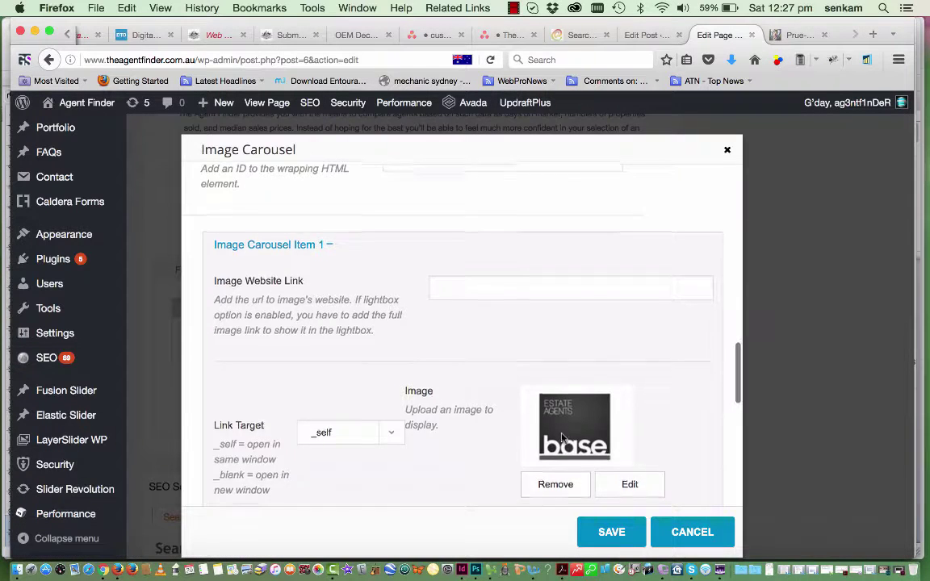
scroll(560, 428, down, 2)
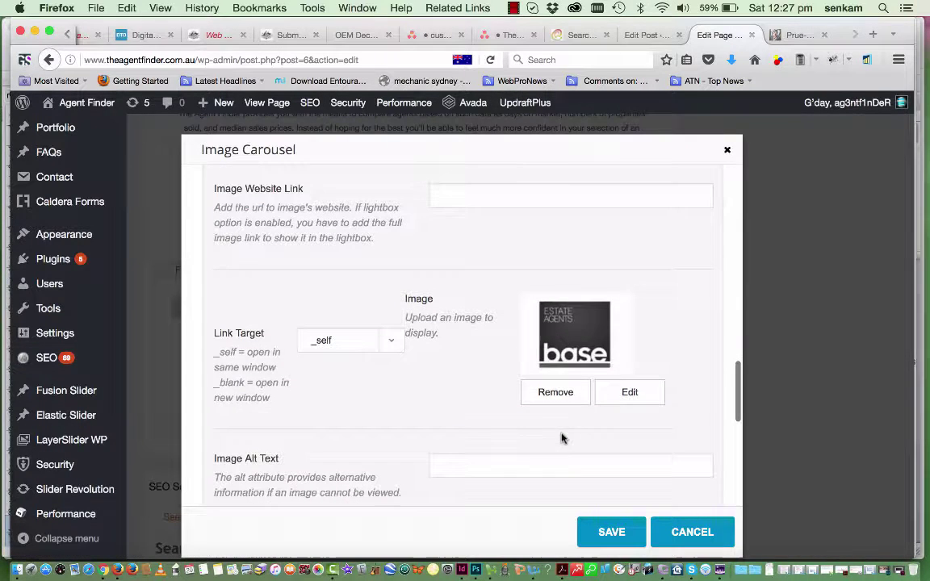
click(629, 393)
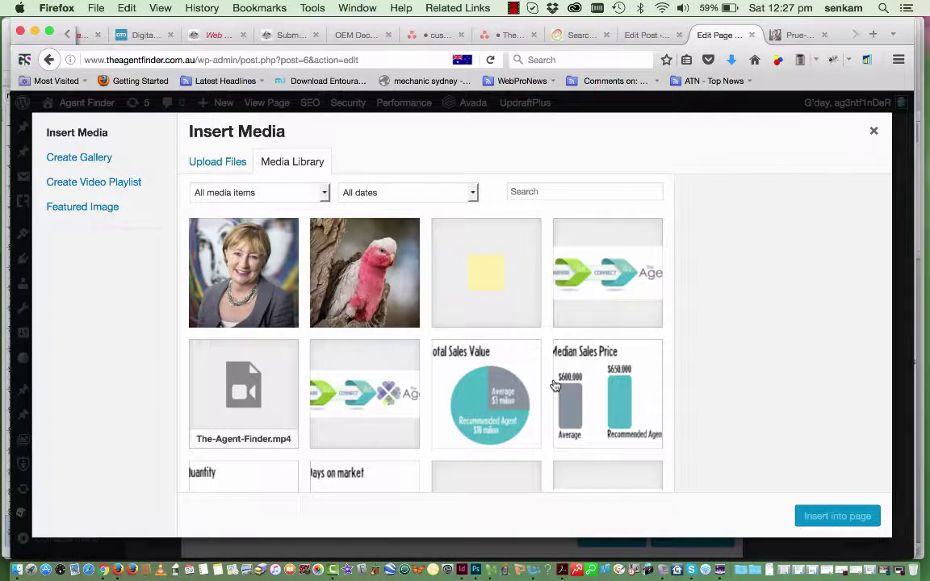
scroll(555, 386, down, 5)
scroll(555, 386, down, 3)
click(364, 331)
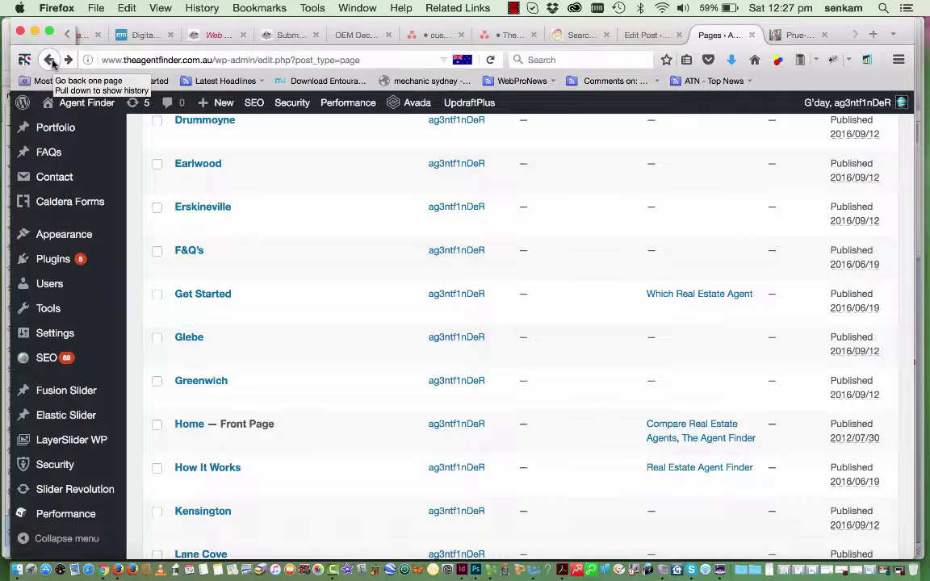
click(660, 36)
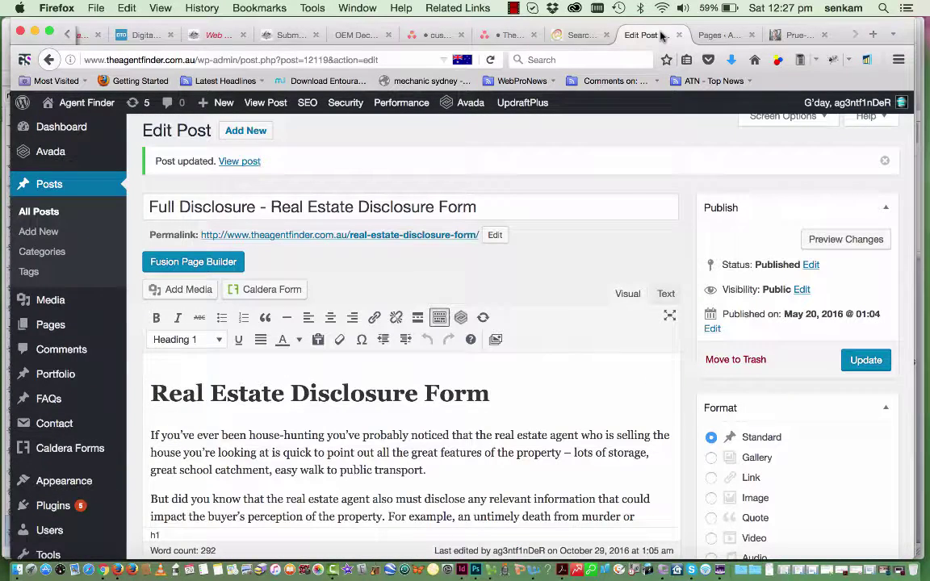
click(721, 37)
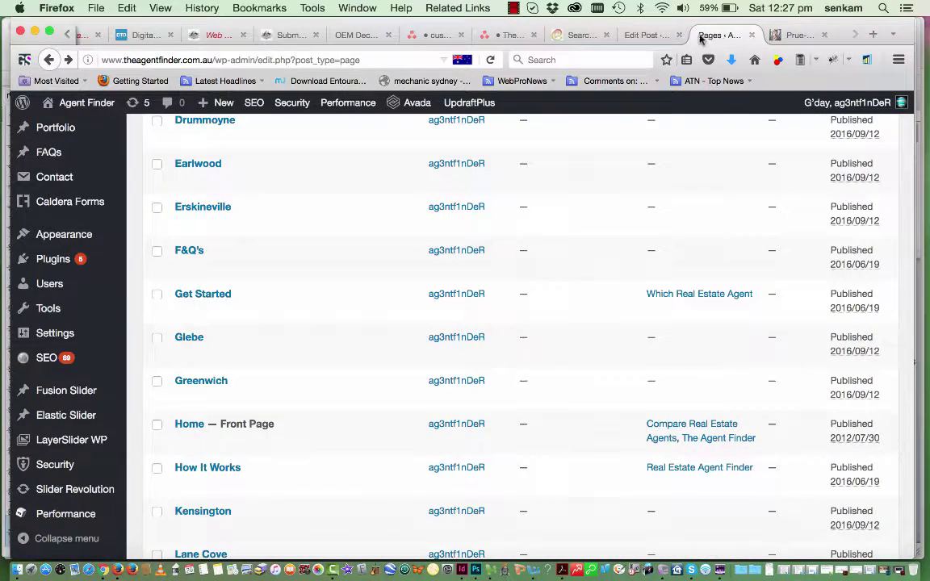
click(48, 59)
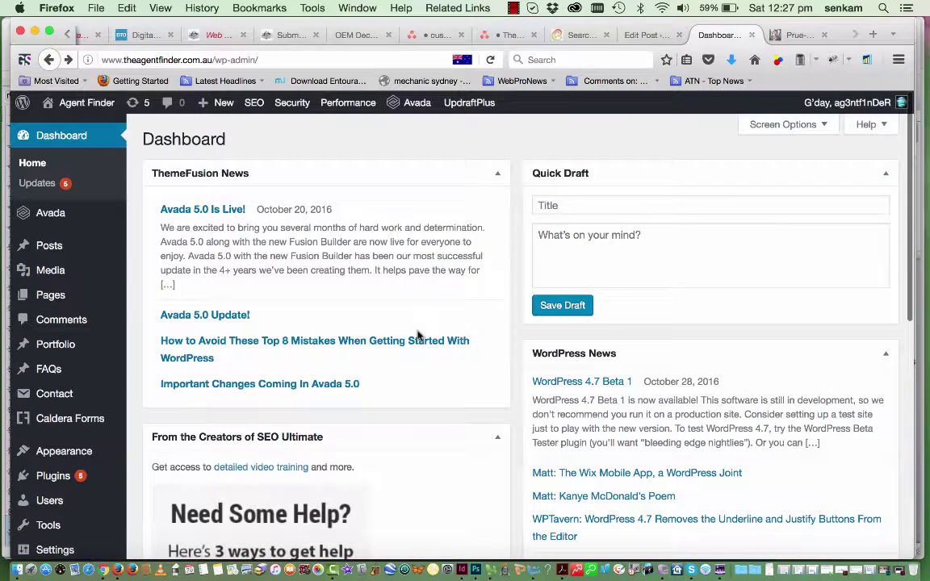
click(664, 35)
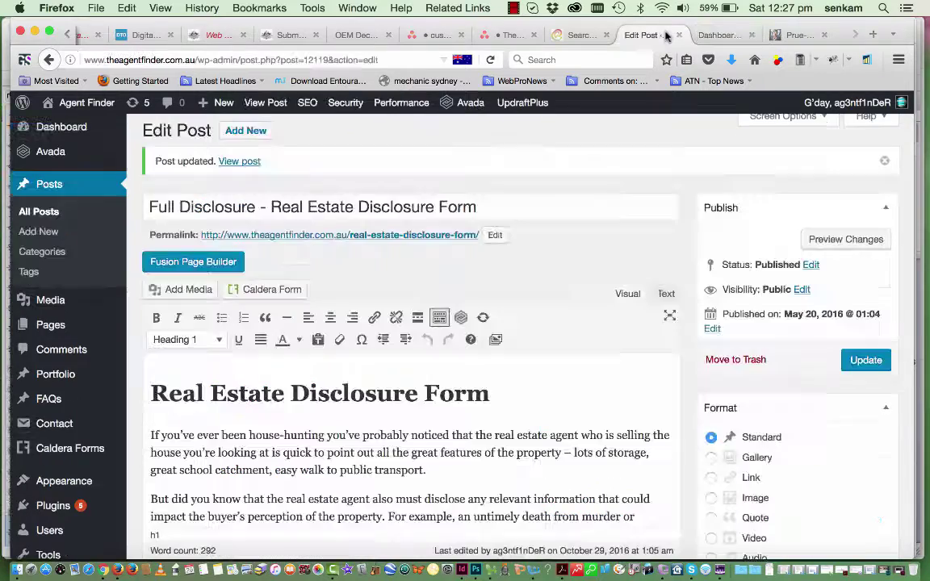
click(742, 34)
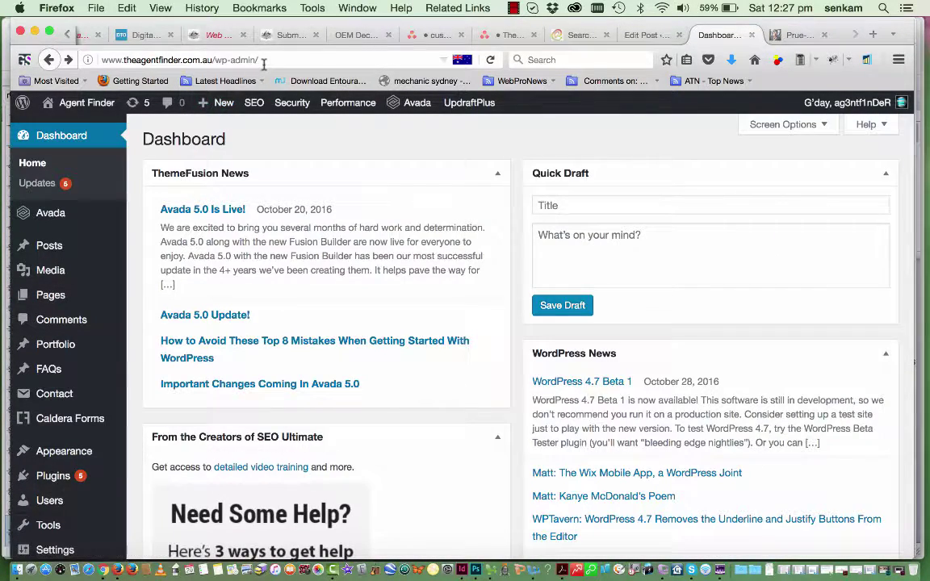
drag(262, 60, 223, 65)
key(BackSpace)
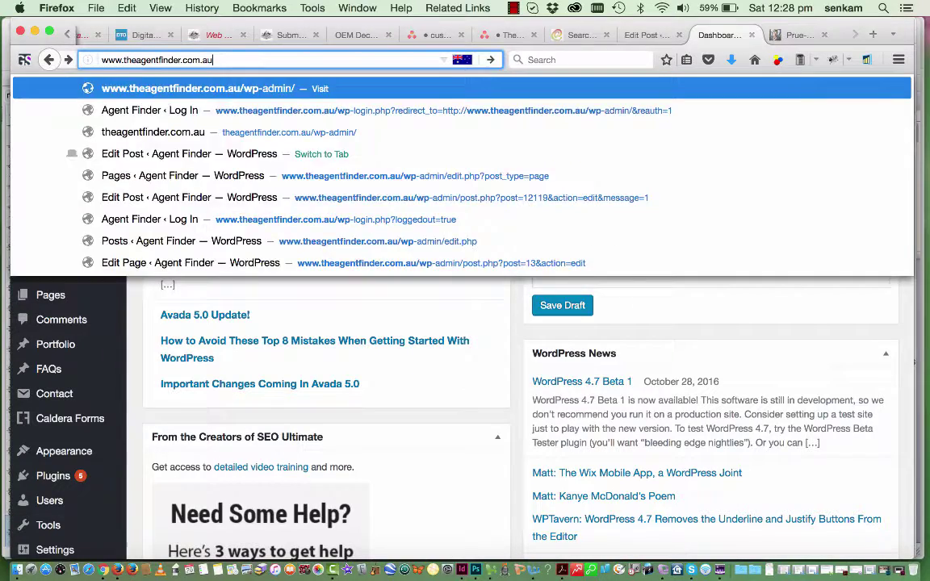
key(Return)
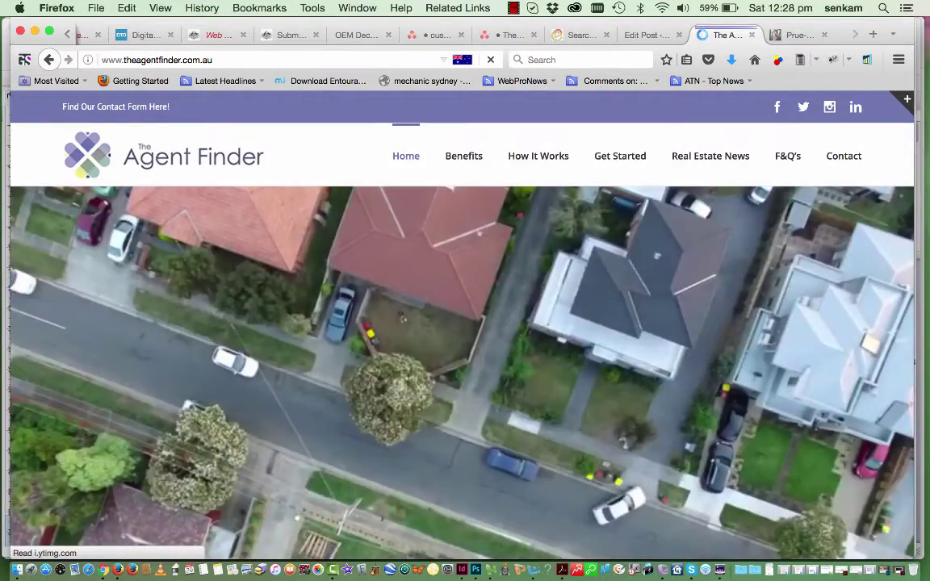
click(250, 61)
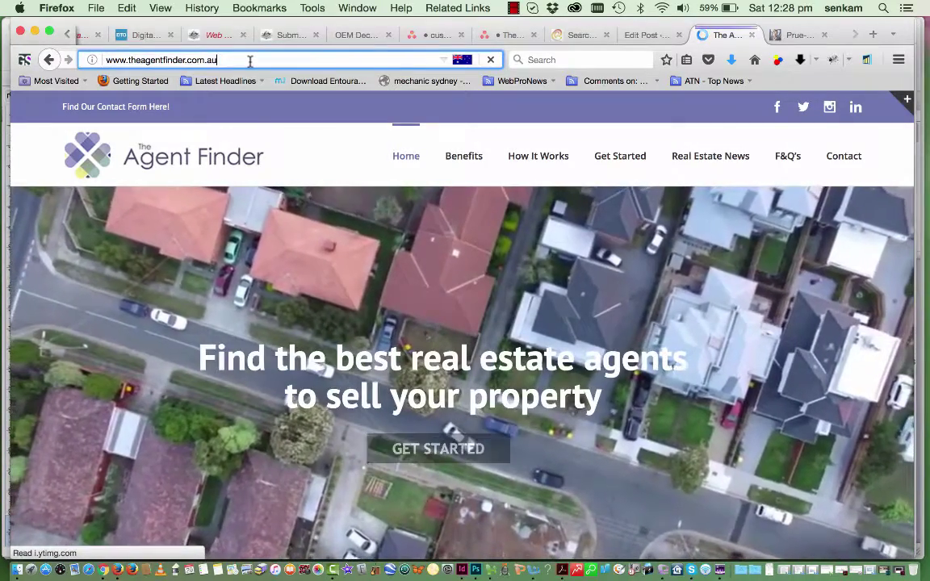
text(/wp-admin/)
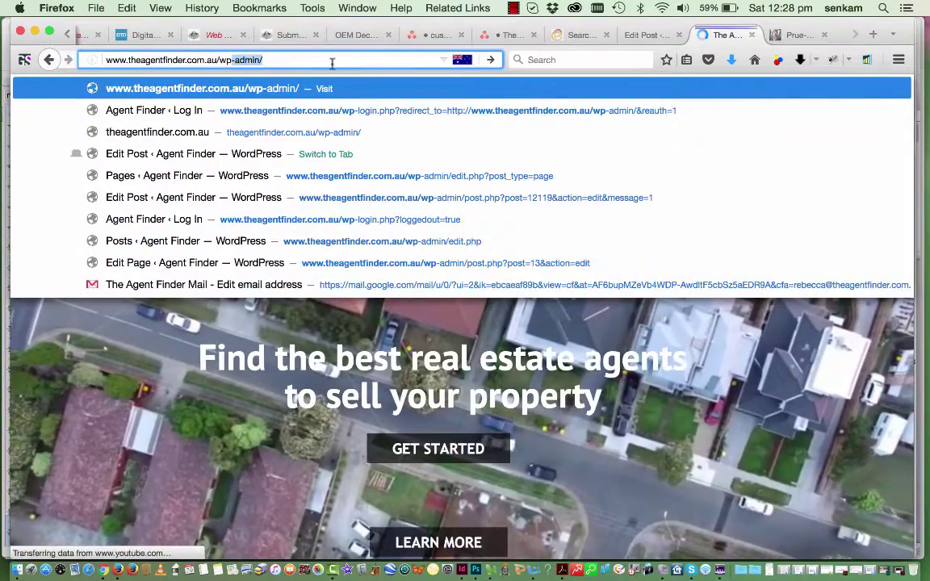
key(Return)
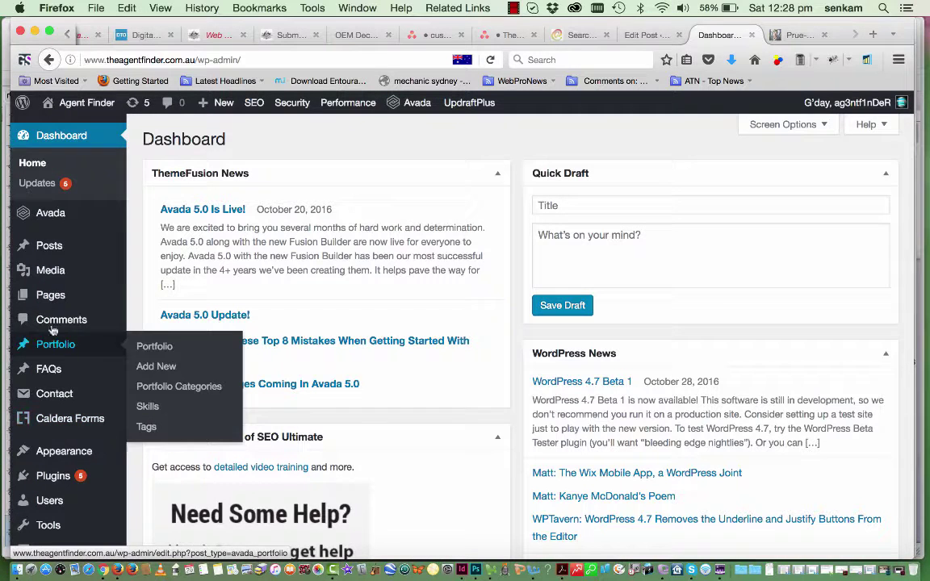
Edit the Home — Front Page and scroll down to its Image Carousel of agency logos
mouse_move(56, 301)
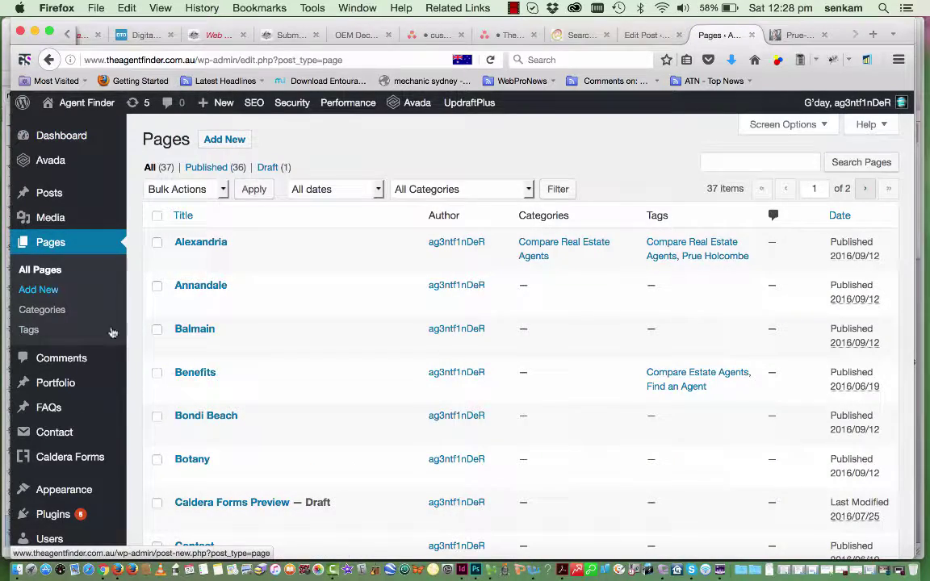
scroll(231, 426, down, 2)
scroll(232, 425, down, 10)
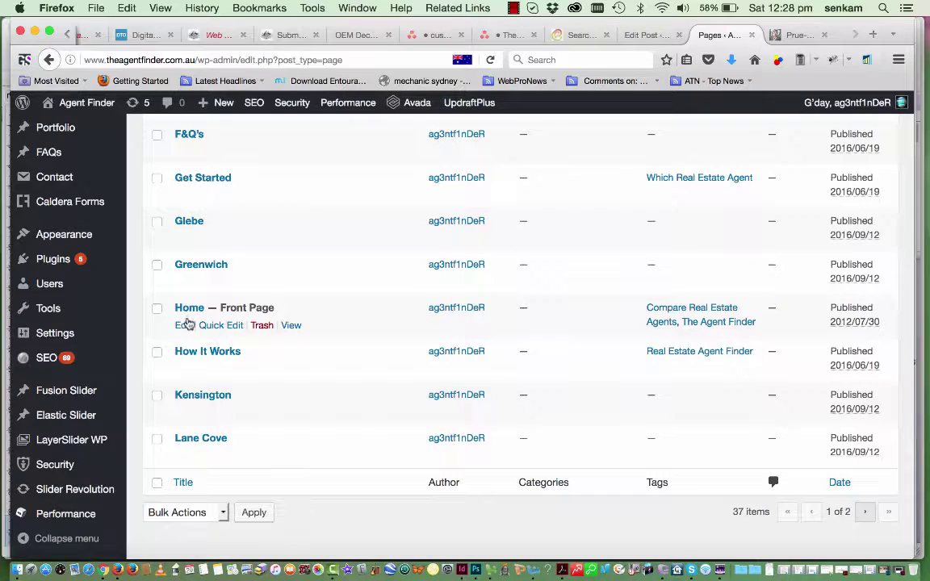
click(184, 325)
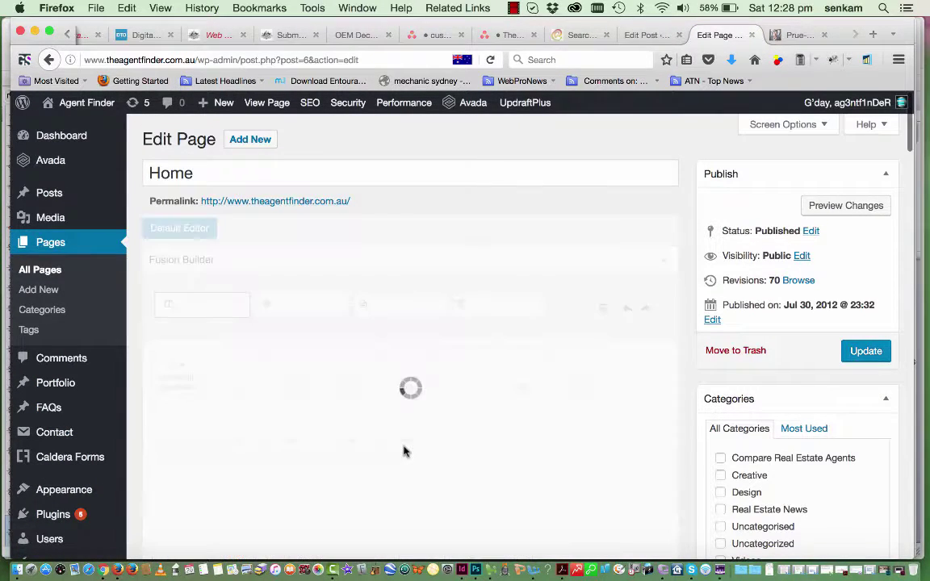
scroll(404, 452, down, 2)
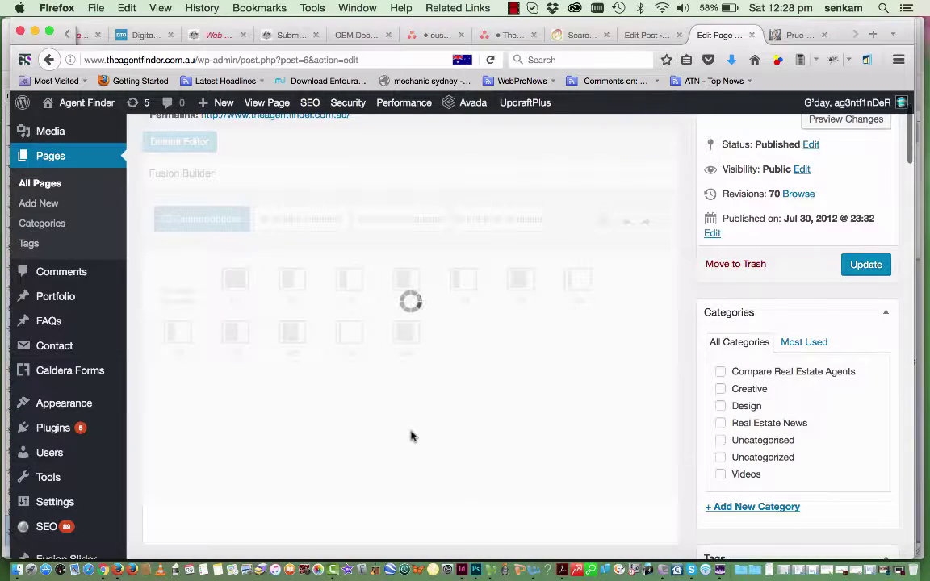
scroll(413, 436, down, 15)
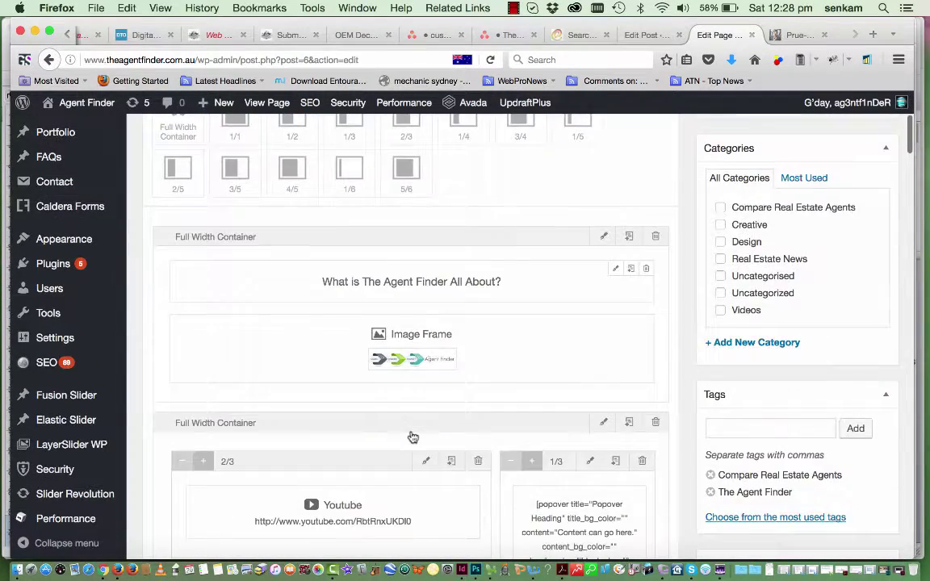
scroll(412, 437, down, 9)
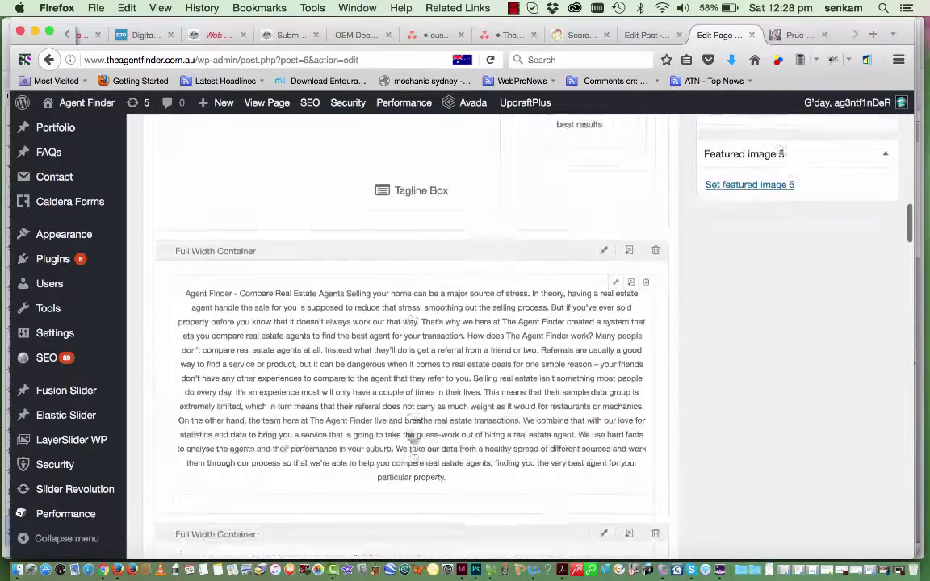
scroll(412, 437, down, 2)
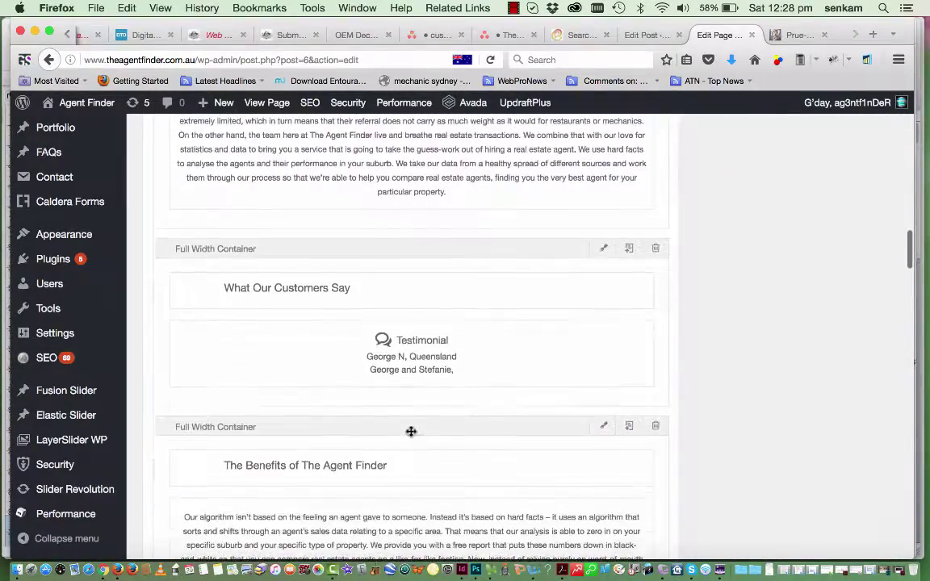
scroll(411, 431, down, 11)
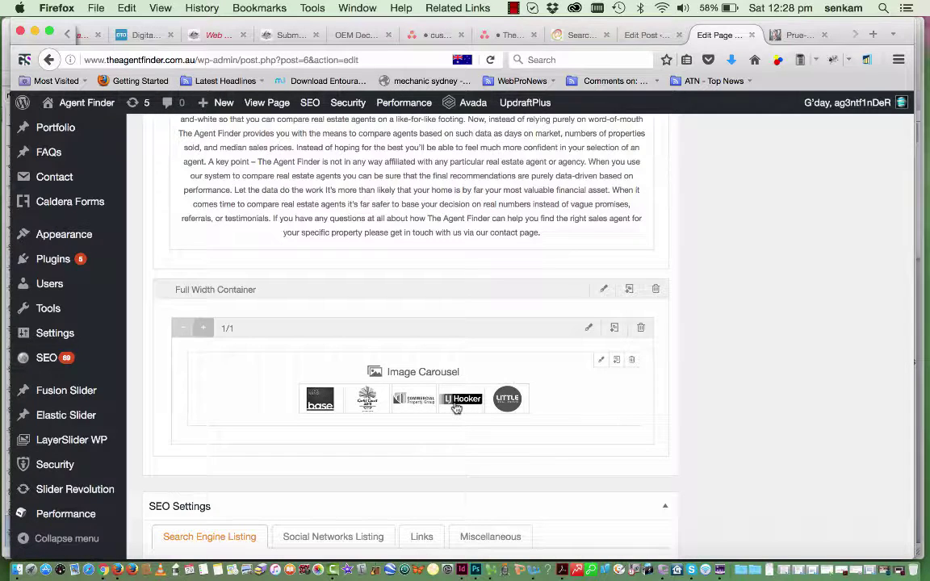
Give carousel item 4's LJ Hooker logo the alt text 'Compare Real Estate Agents, LJ Hooker'
click(602, 361)
scroll(554, 384, down, 15)
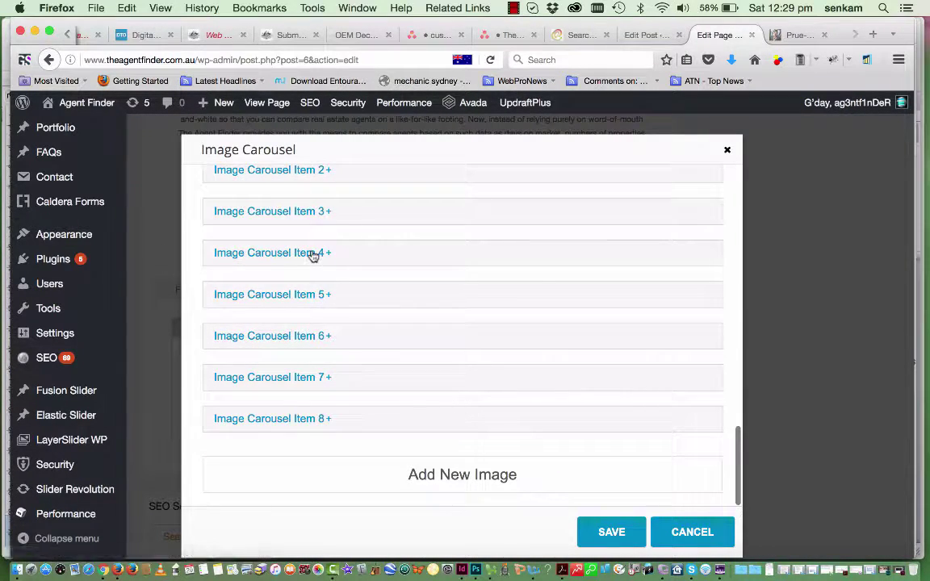
click(313, 254)
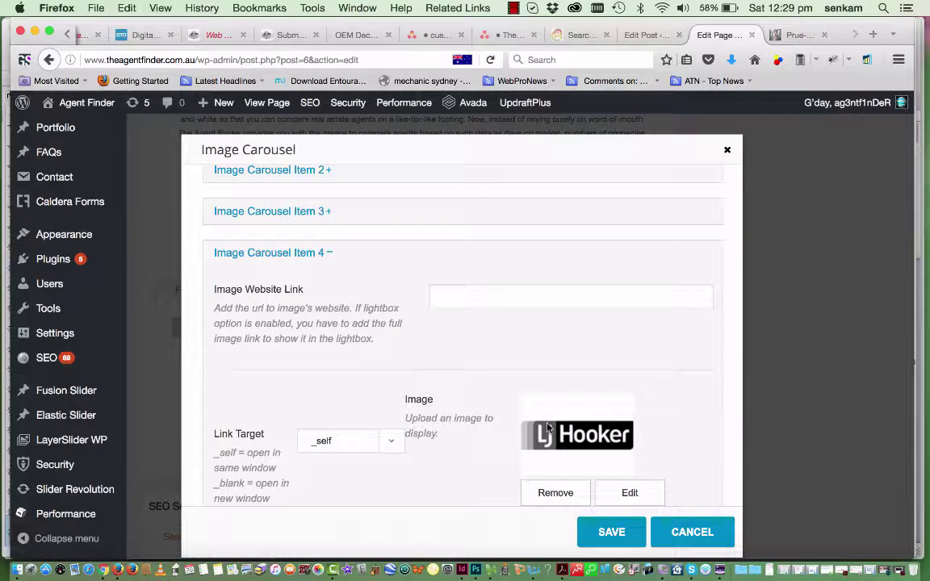
scroll(633, 487, down, 2)
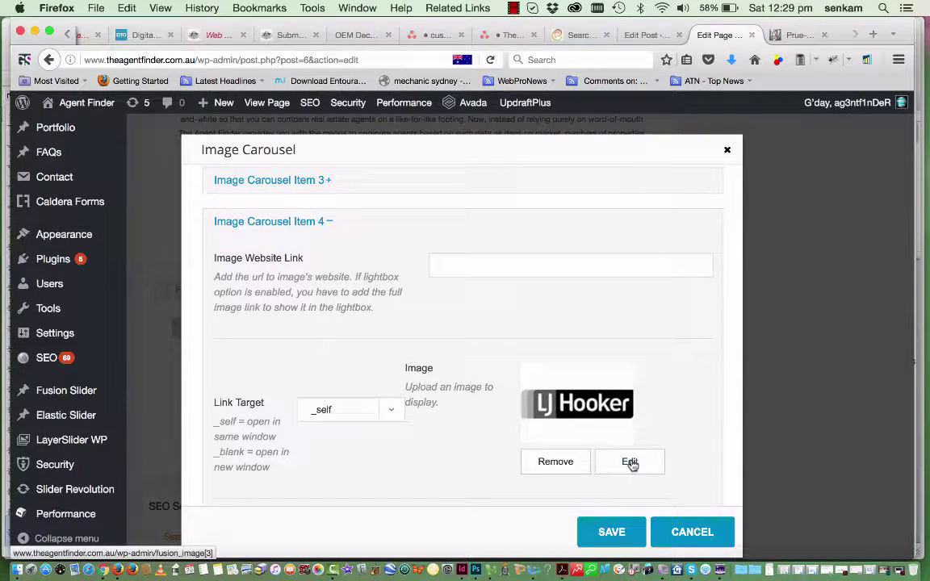
click(630, 462)
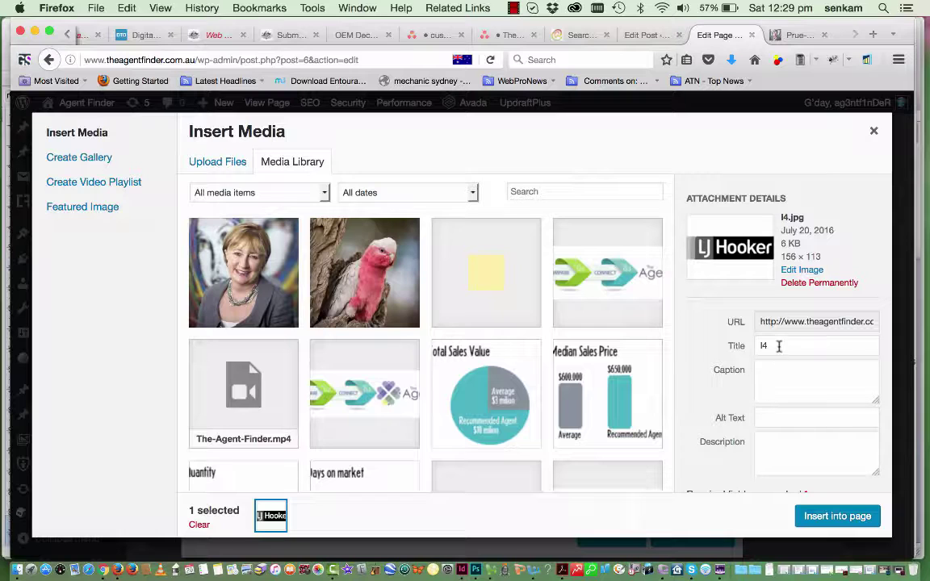
click(759, 417)
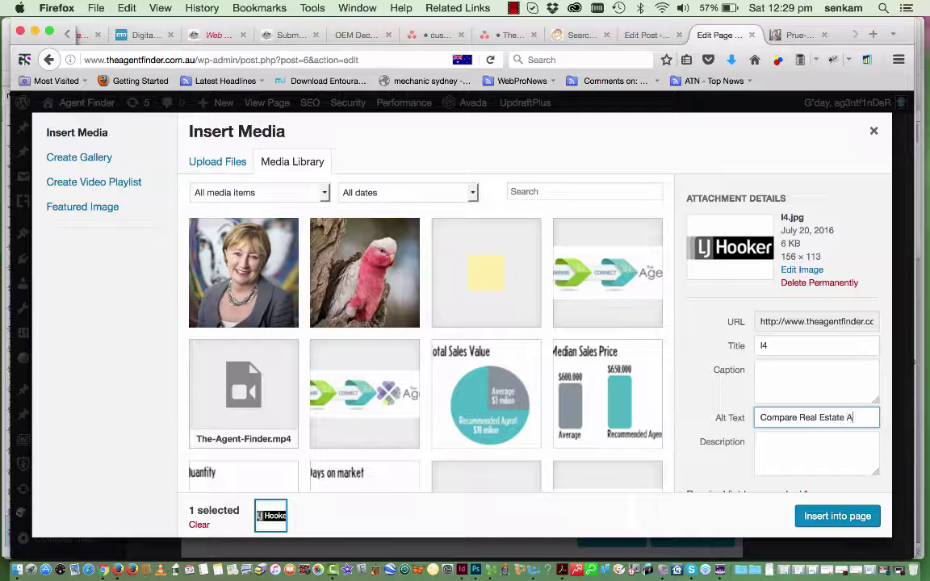
text(ts)
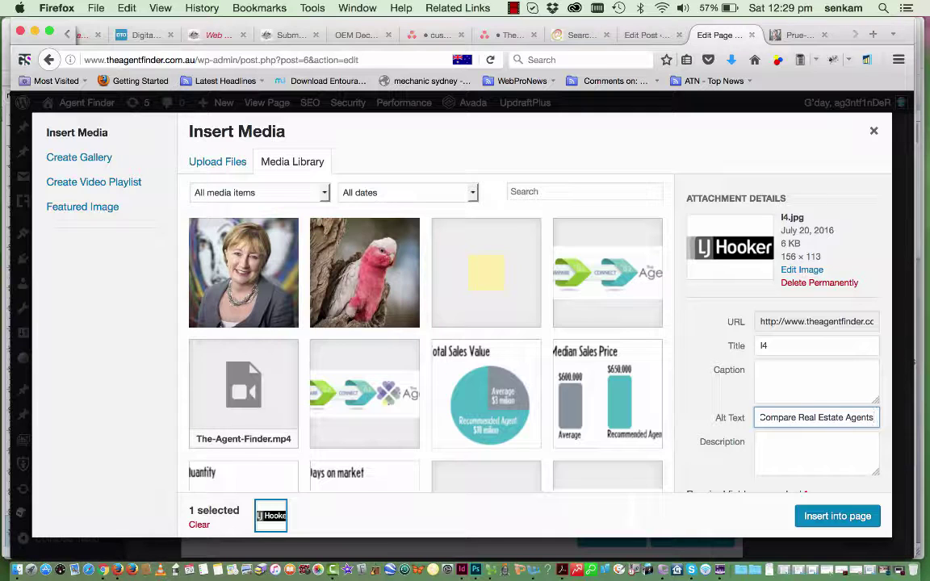
text(, L)
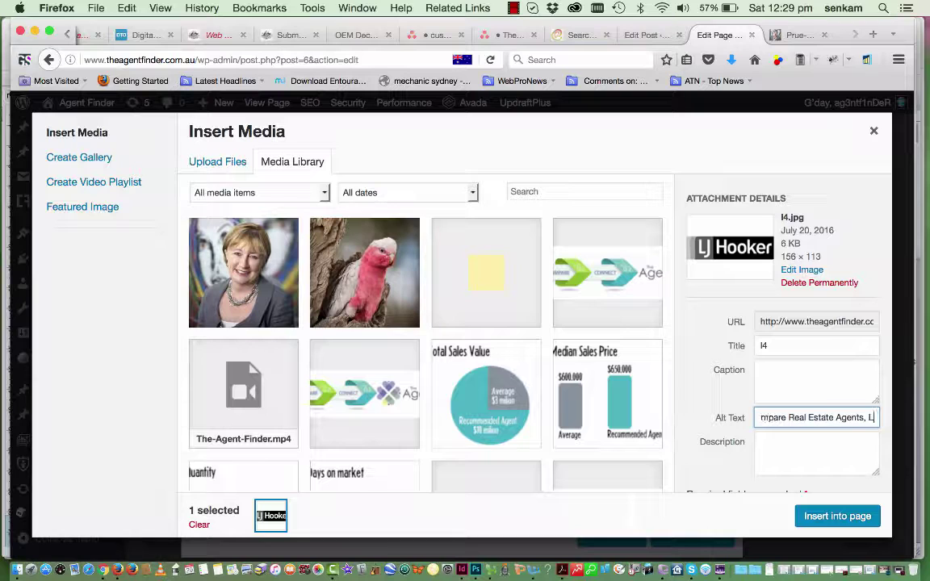
text(J H)
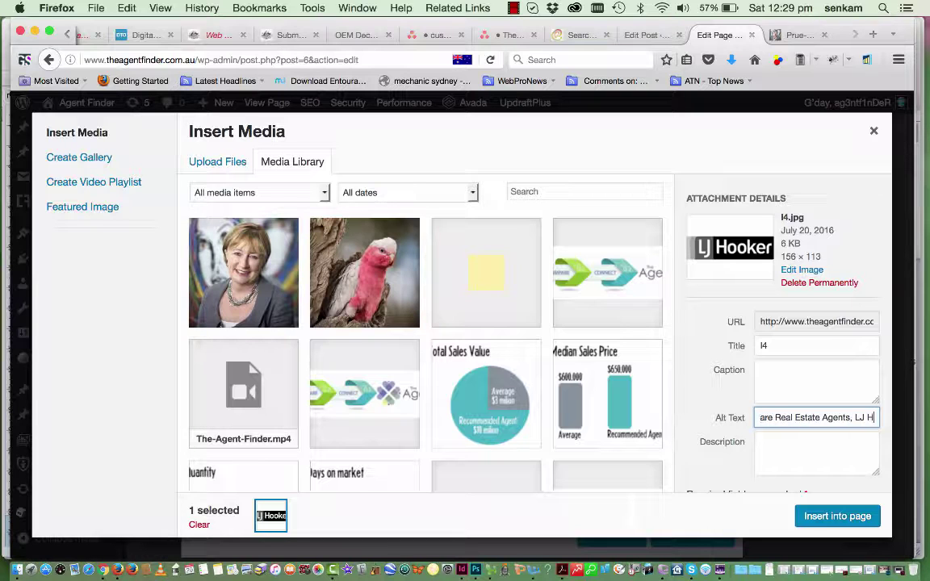
text(ooker)
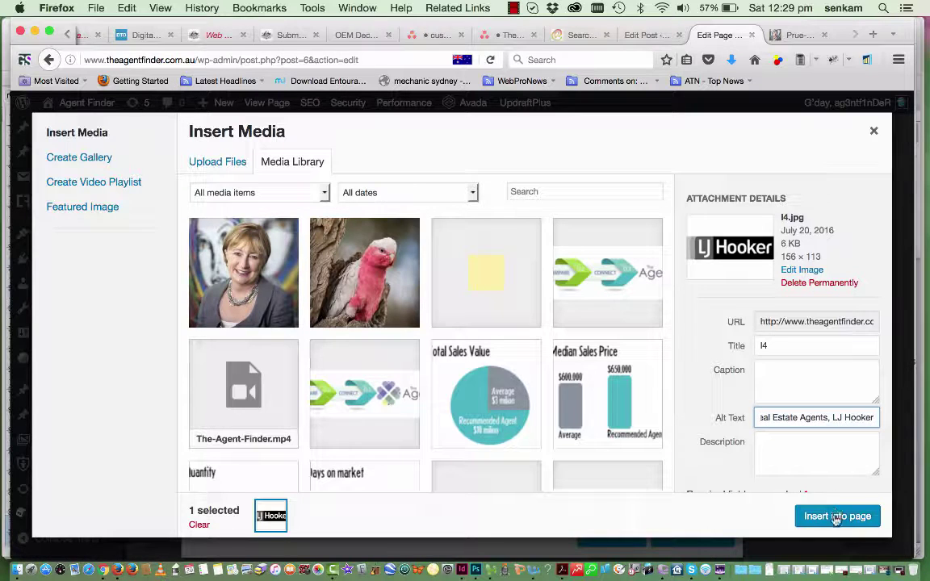
scroll(836, 475, down, 6)
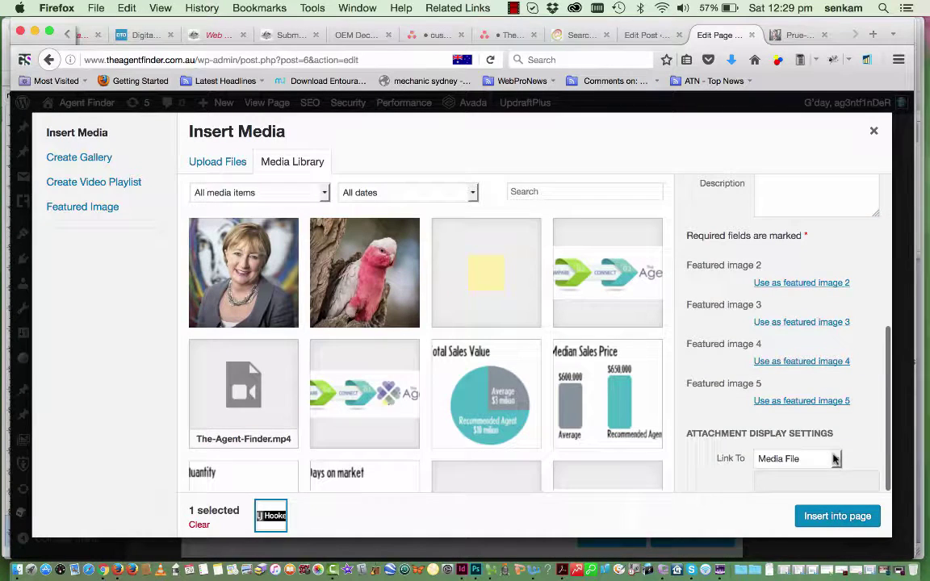
scroll(815, 235, up, 6)
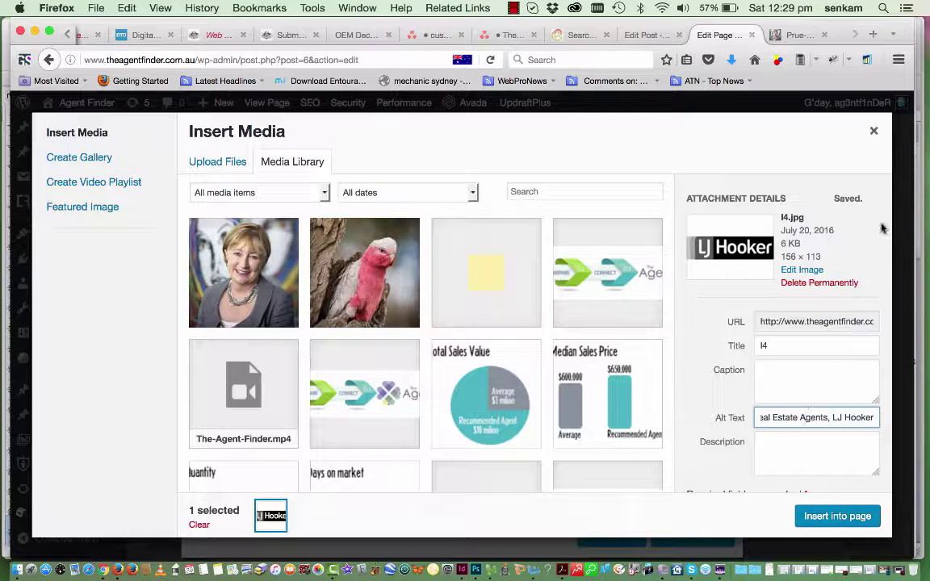
click(875, 134)
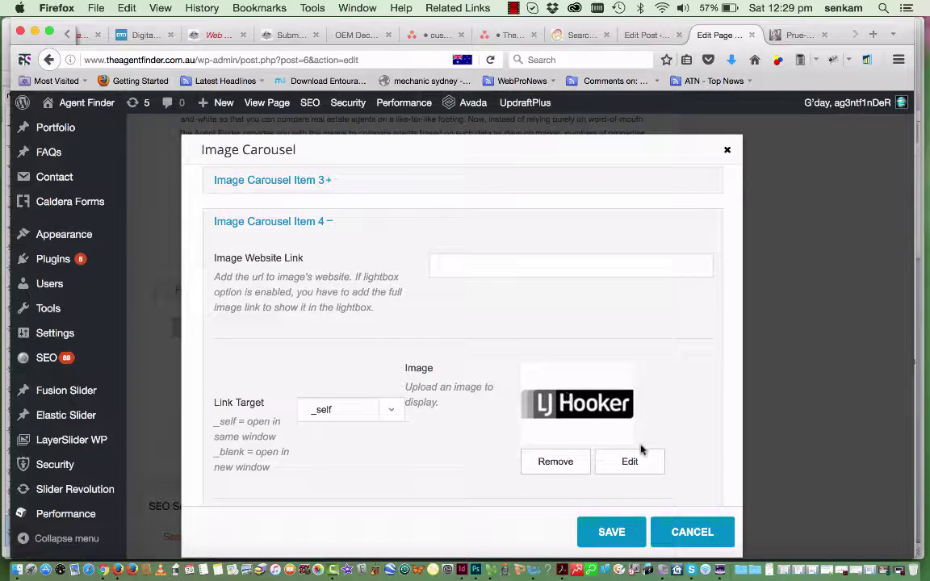
Recheck the logo's alt text in its media details and save the carousel settings
click(637, 471)
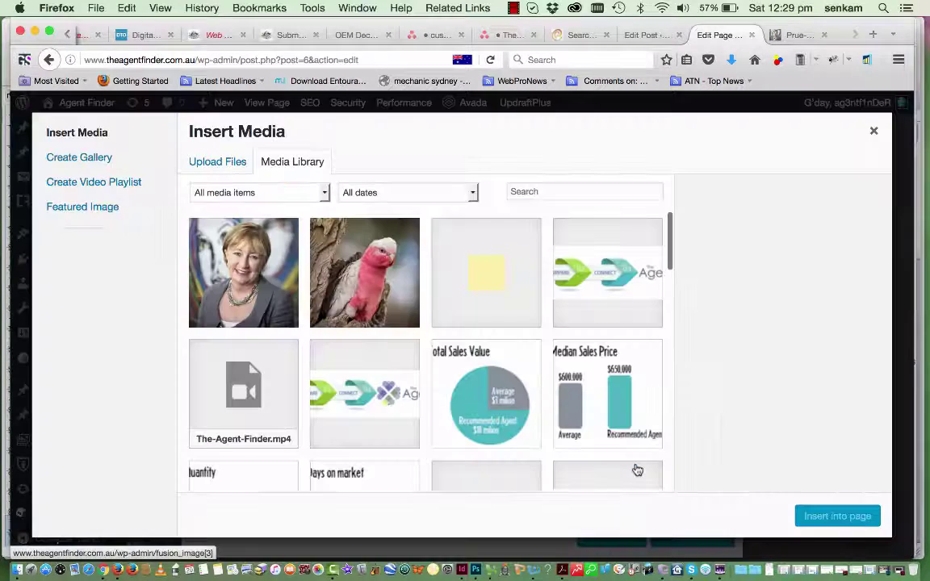
scroll(635, 470, down, 10)
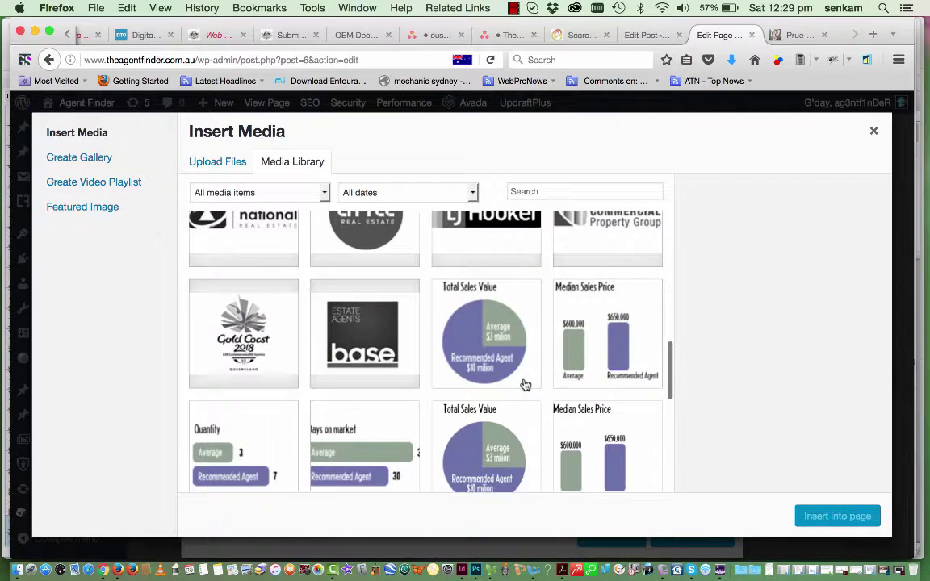
scroll(525, 385, down, 3)
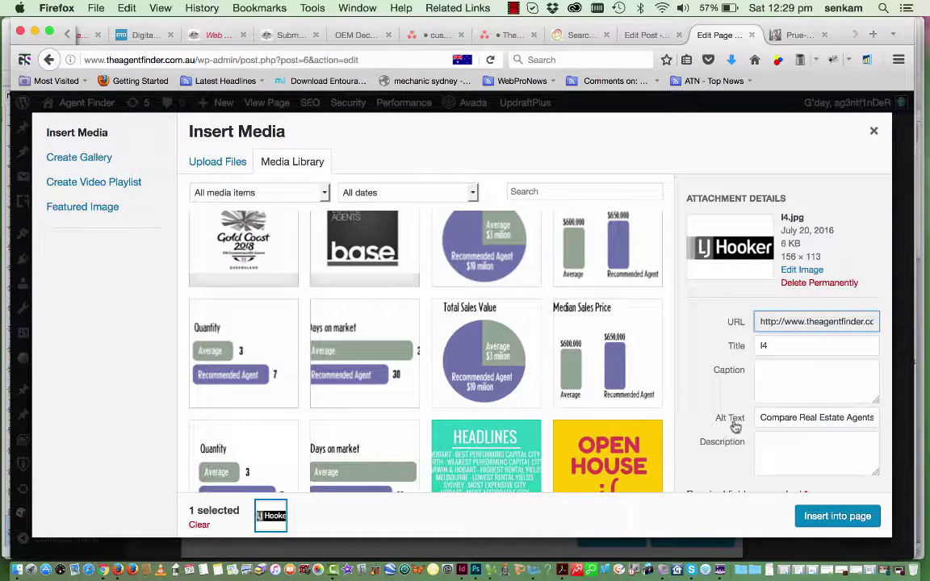
click(875, 132)
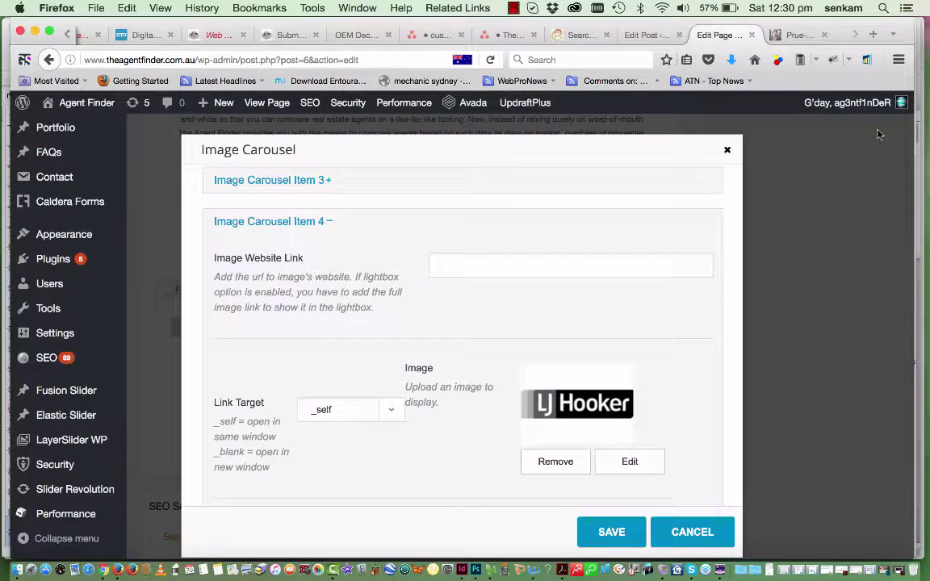
click(612, 533)
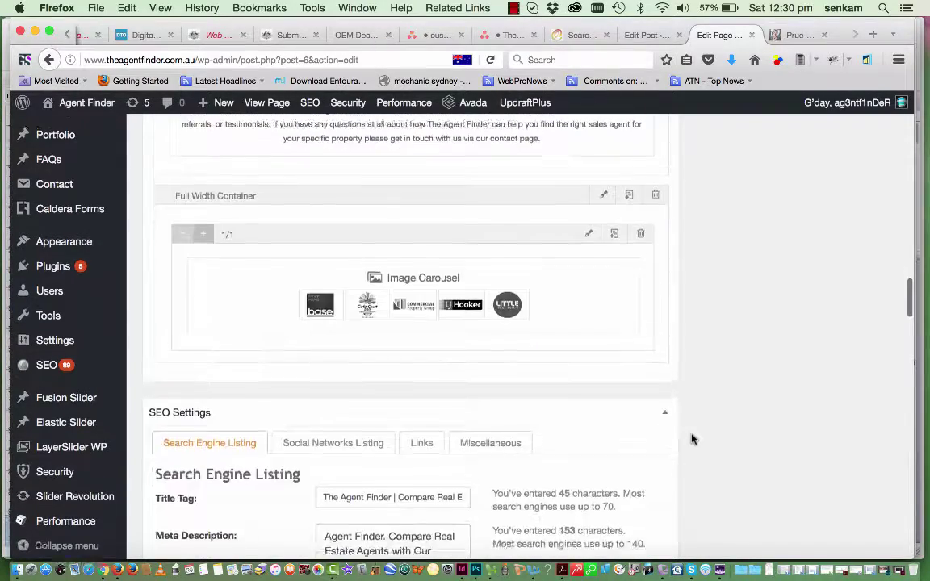
scroll(691, 439, down, 3)
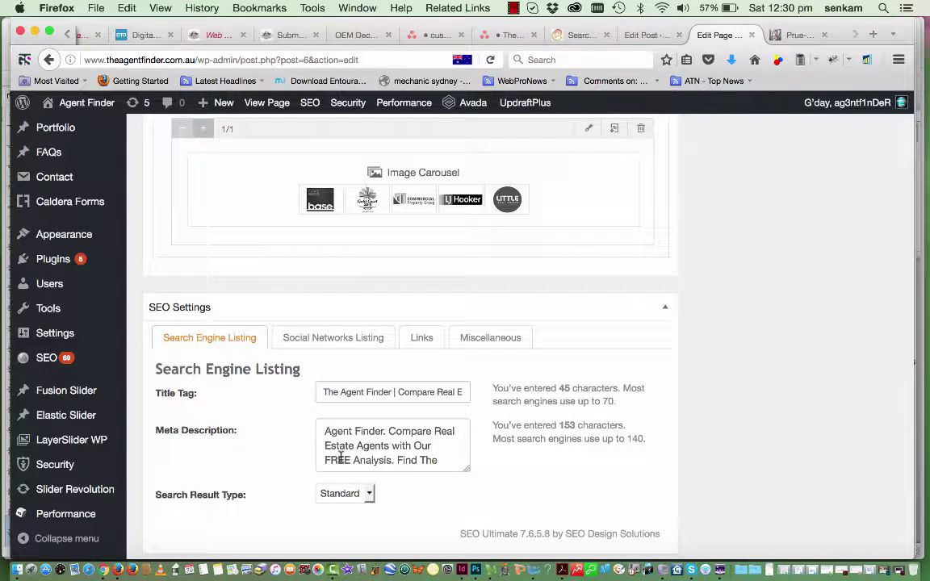
scroll(340, 458, down, 1)
scroll(340, 458, up, 1)
scroll(379, 449, up, 7)
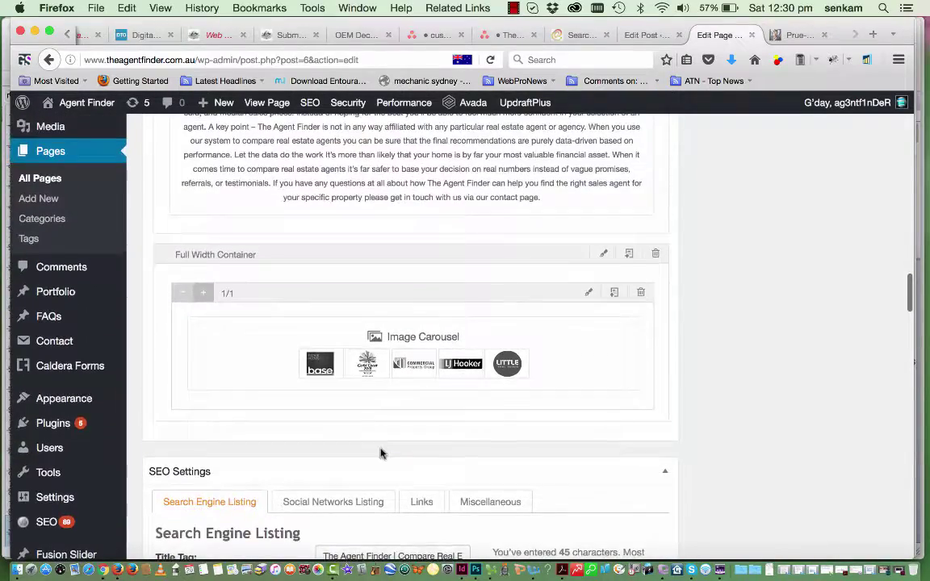
scroll(382, 455, up, 5)
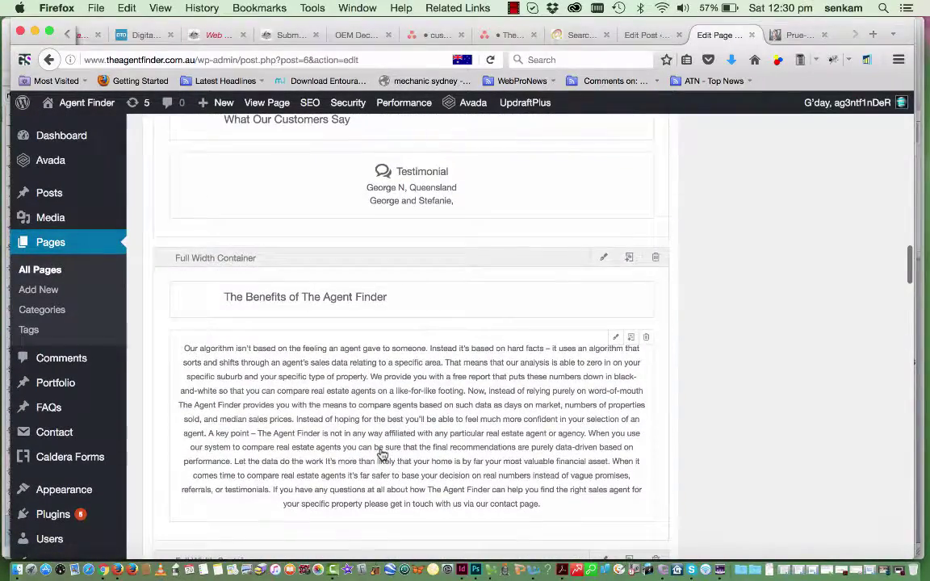
scroll(382, 455, up, 9)
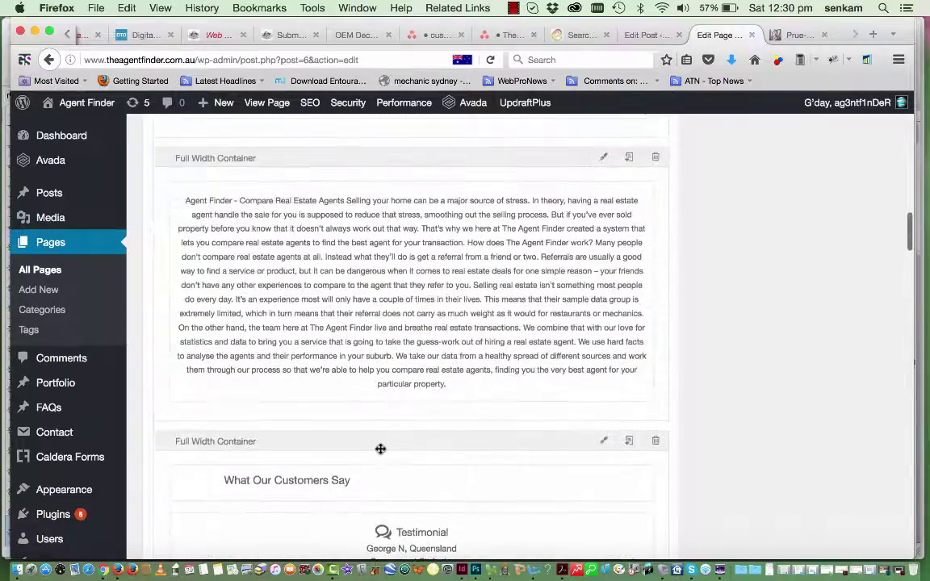
scroll(380, 449, down, 2)
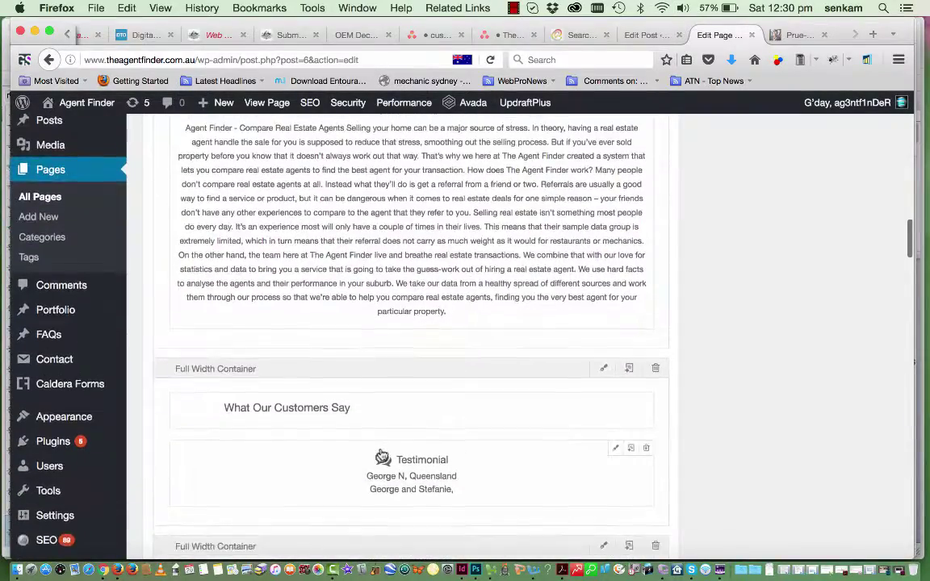
scroll(381, 449, up, 5)
scroll(381, 449, up, 9)
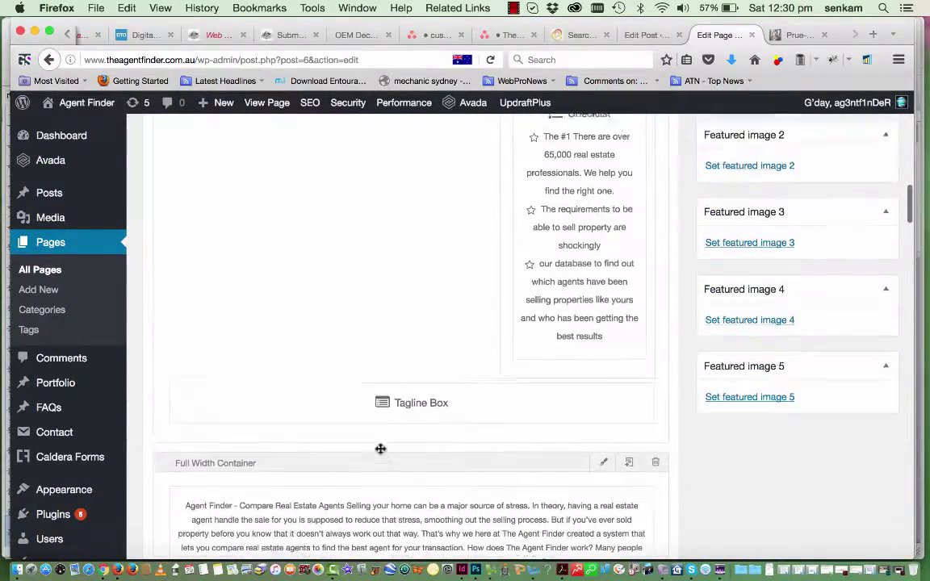
scroll(382, 454, up, 15)
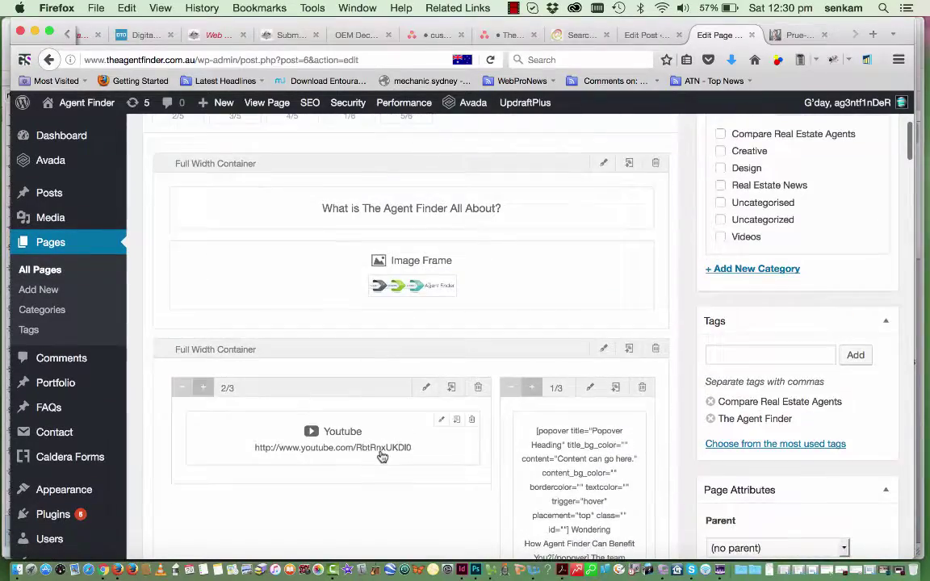
scroll(382, 459, up, 5)
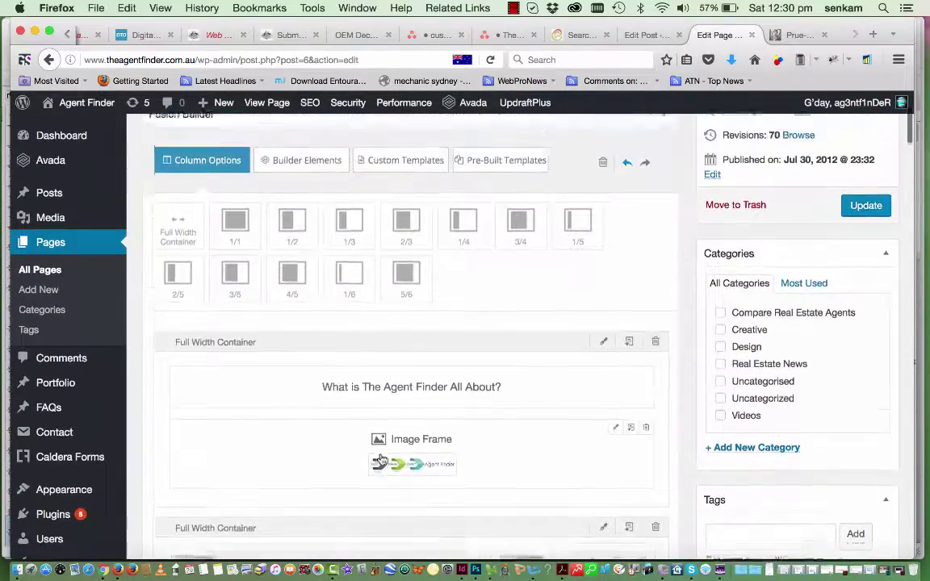
scroll(382, 458, down, 2)
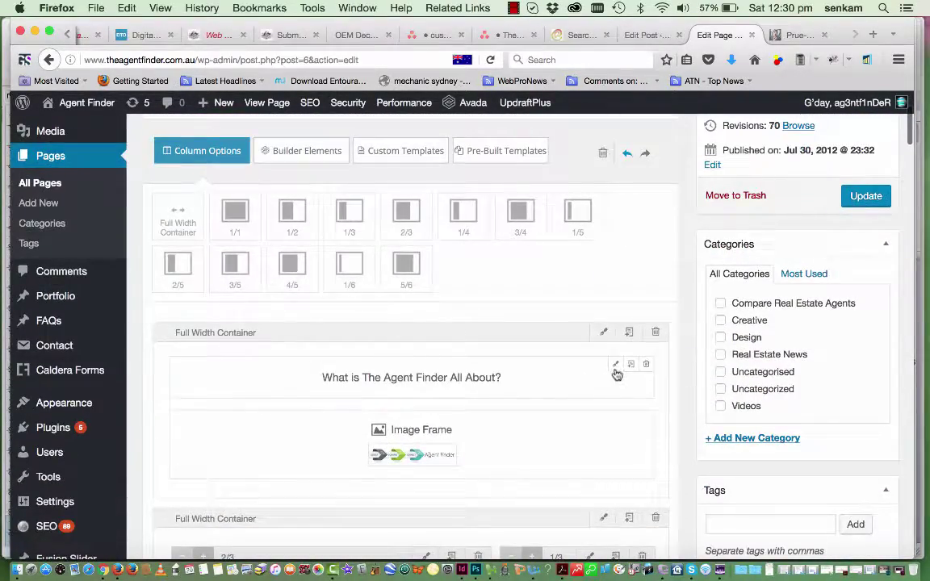
click(616, 367)
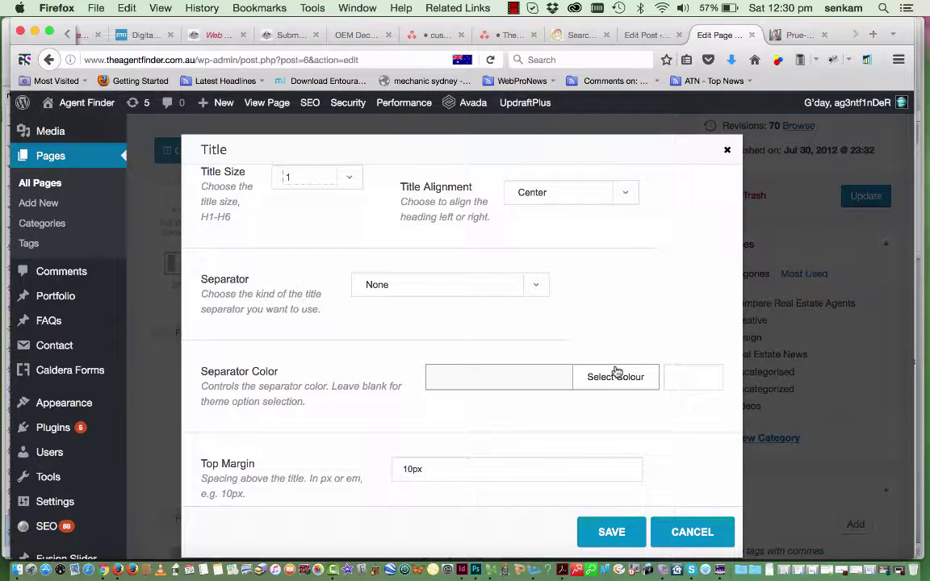
scroll(291, 290, down, 10)
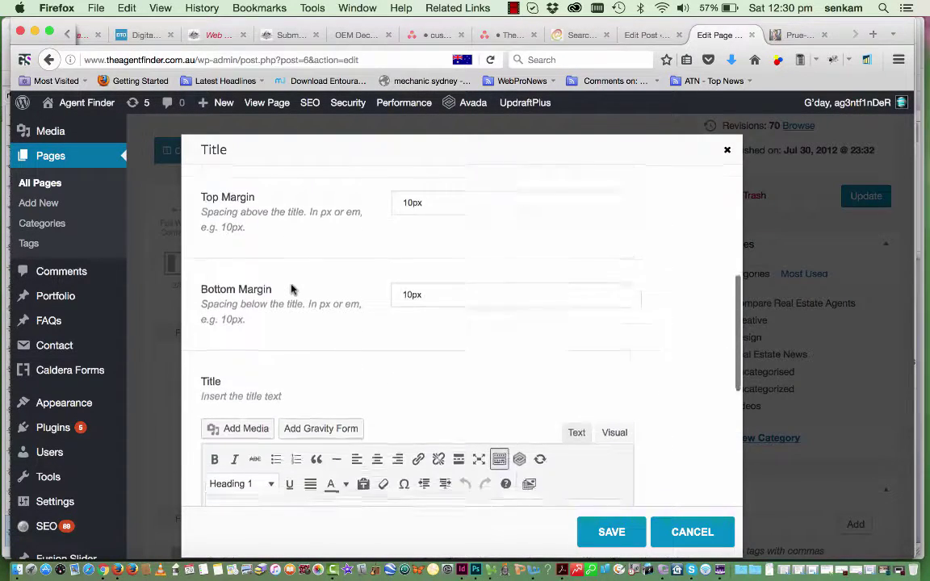
click(614, 532)
scroll(582, 416, down, 5)
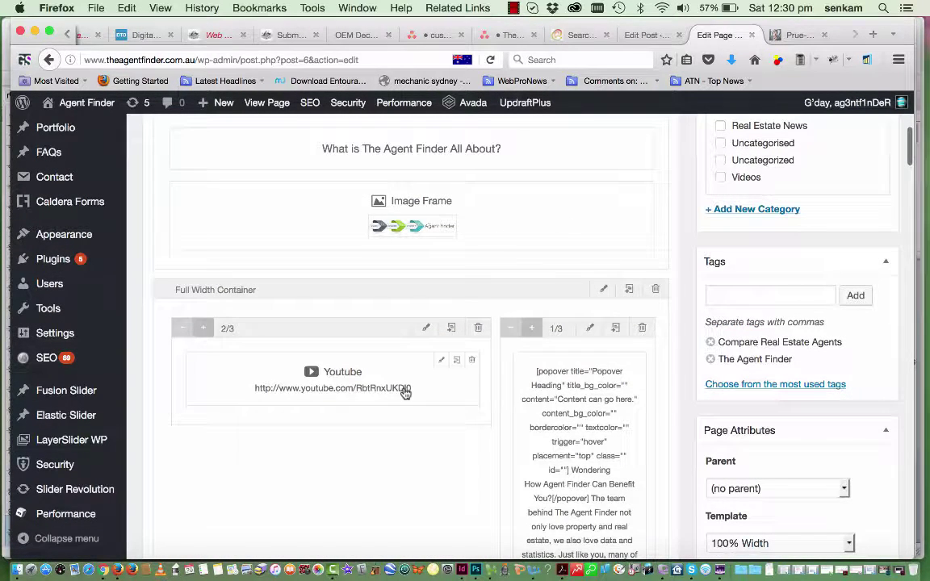
scroll(568, 426, down, 3)
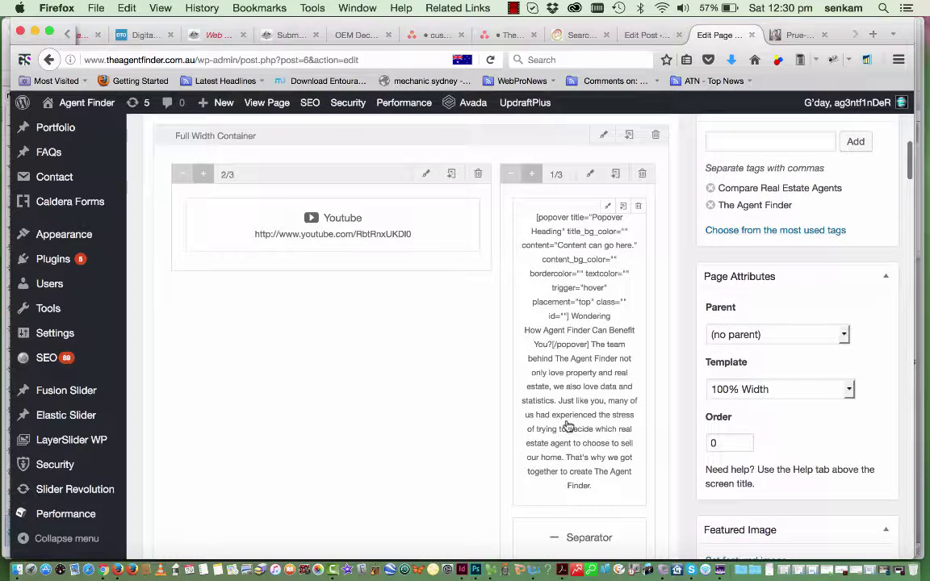
click(608, 211)
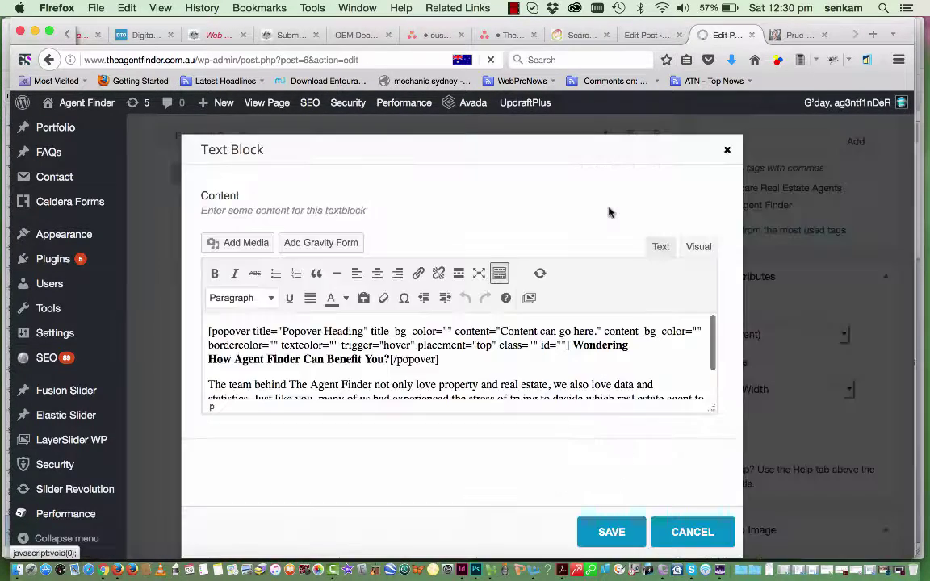
scroll(417, 393, down, 1)
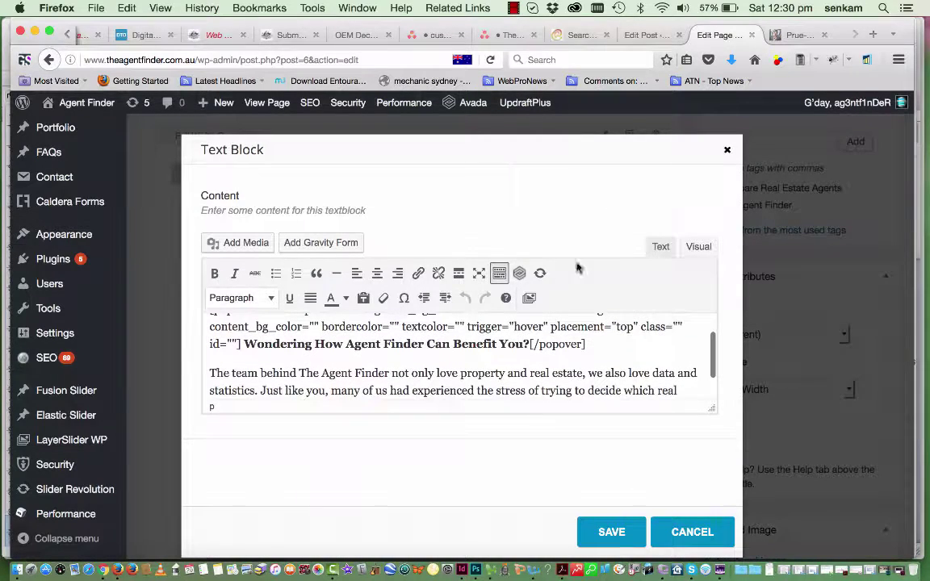
click(727, 153)
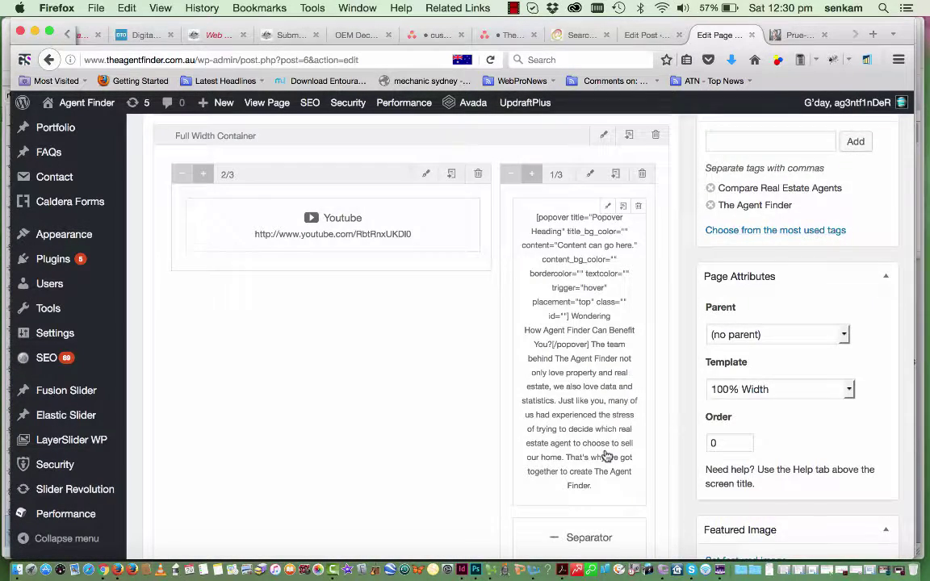
scroll(579, 404, down, 5)
scroll(605, 456, down, 8)
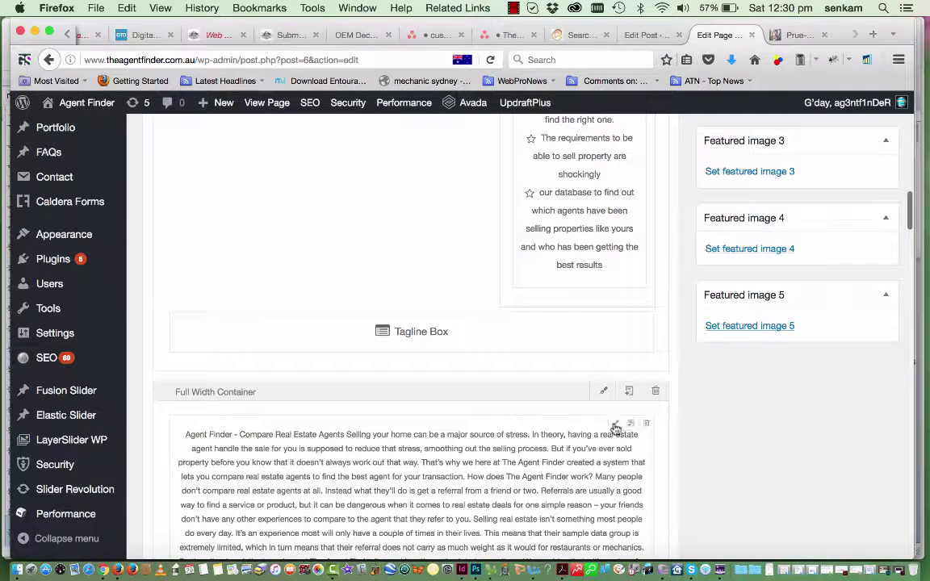
Open the main text block and make 'Agent Finder - Compare Real Estate Agents' a Heading 2
click(616, 424)
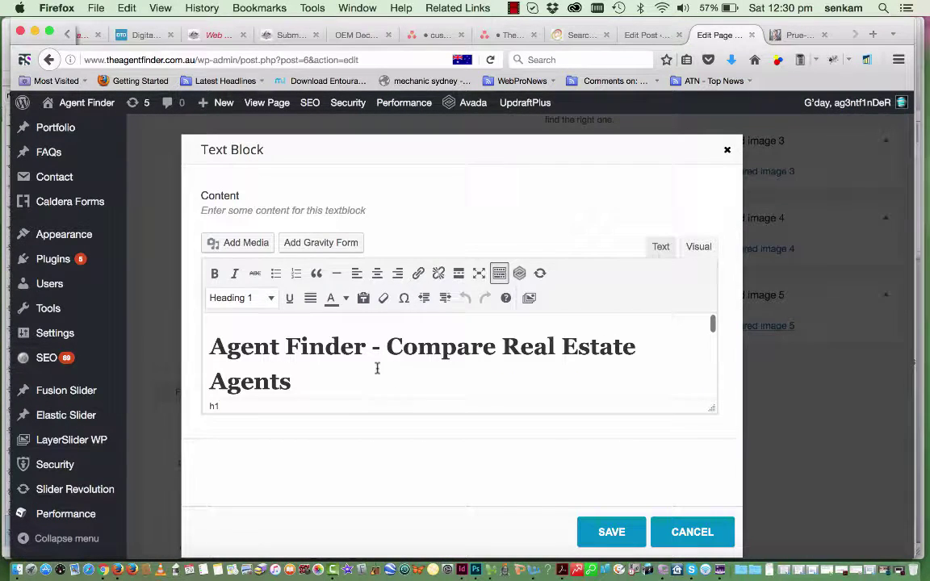
drag(297, 385, 209, 345)
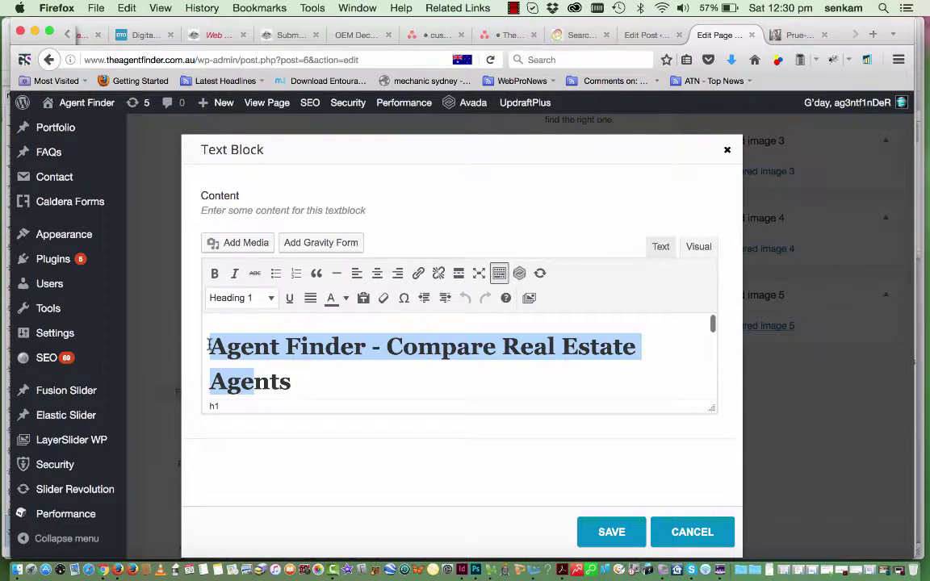
click(279, 379)
drag(291, 382, 207, 336)
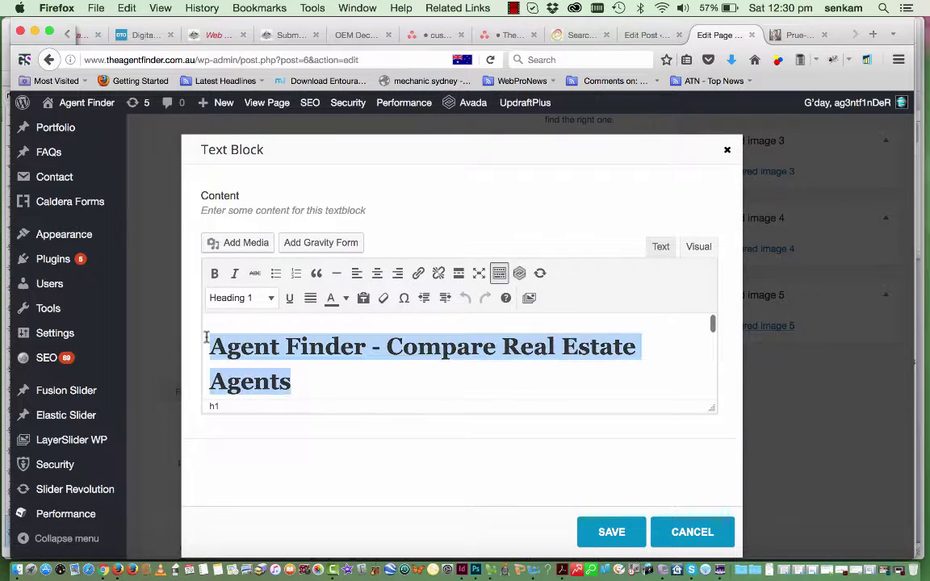
click(270, 300)
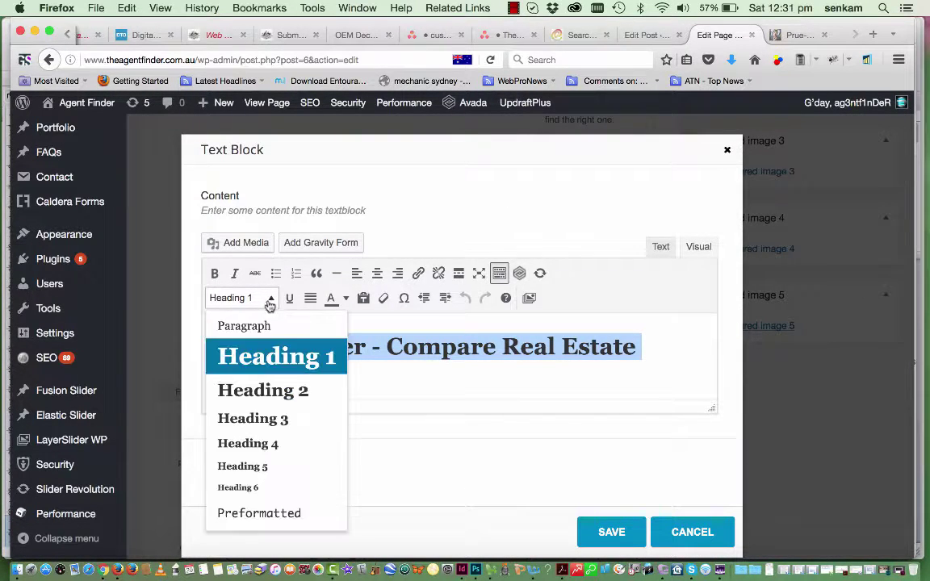
click(254, 389)
Make 'How does The Agent Finder work?' a Heading 3 and save the text block
scroll(274, 371, down, 5)
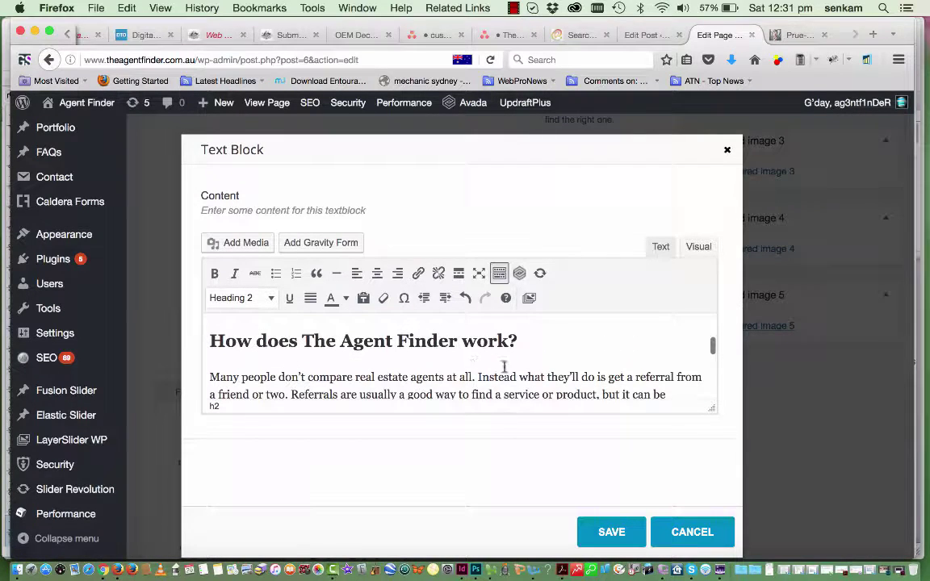
drag(521, 341, 194, 344)
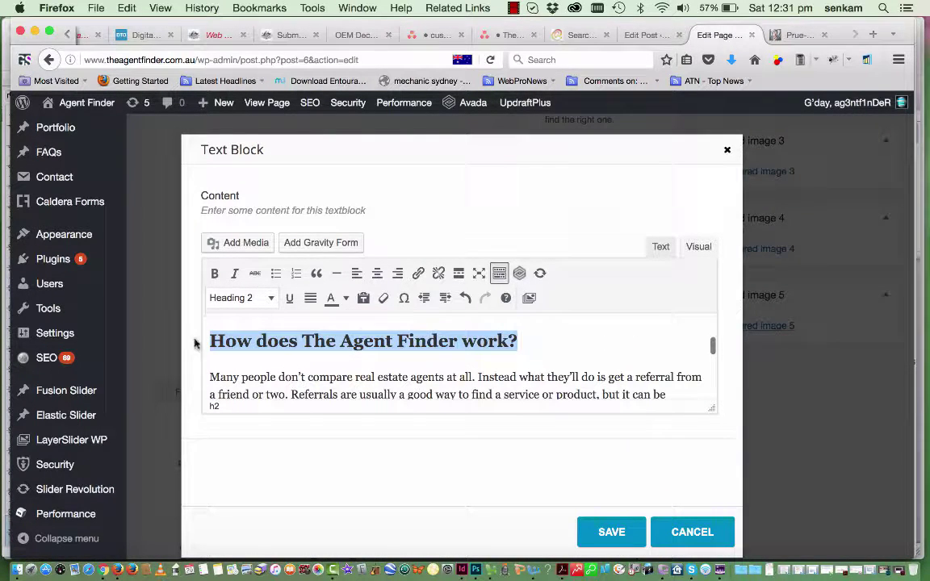
click(271, 301)
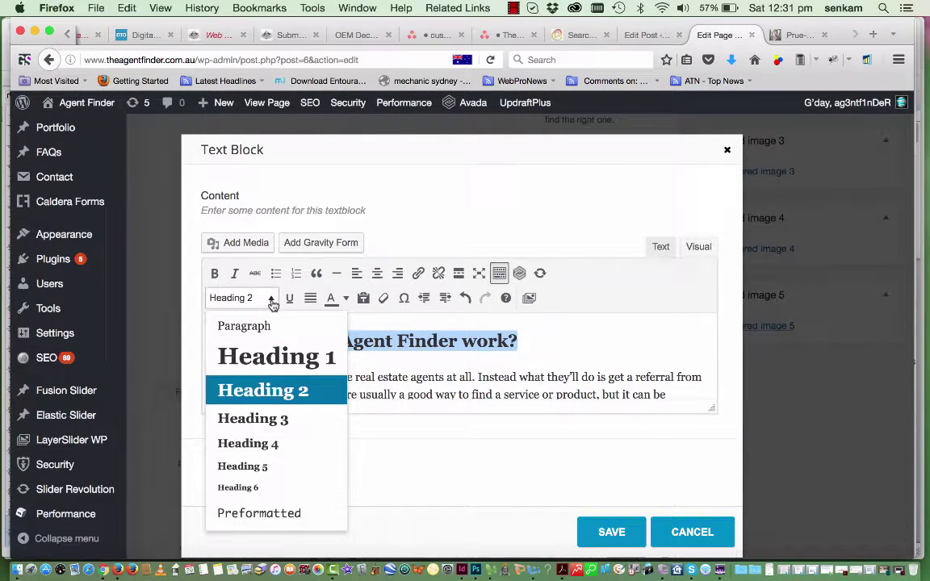
click(256, 419)
scroll(530, 375, down, 5)
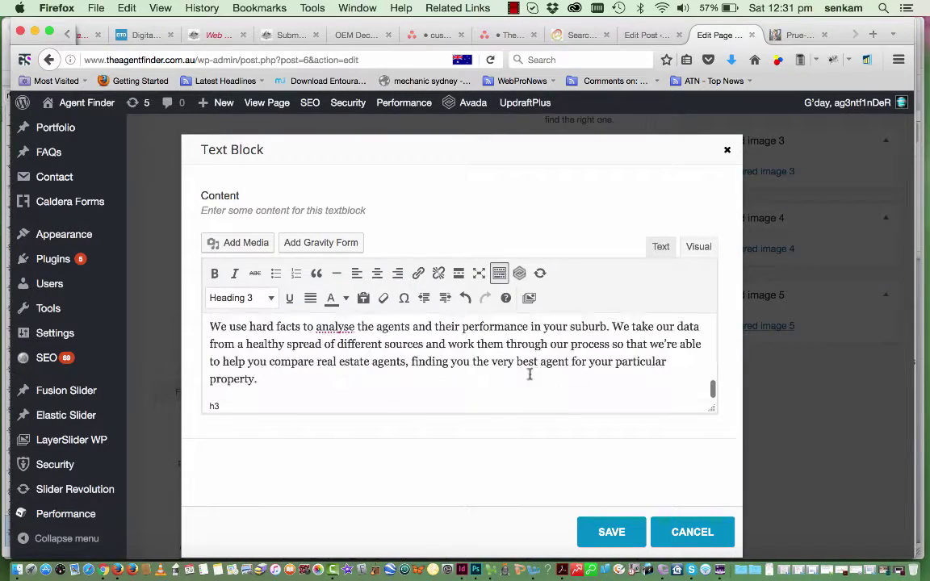
click(624, 523)
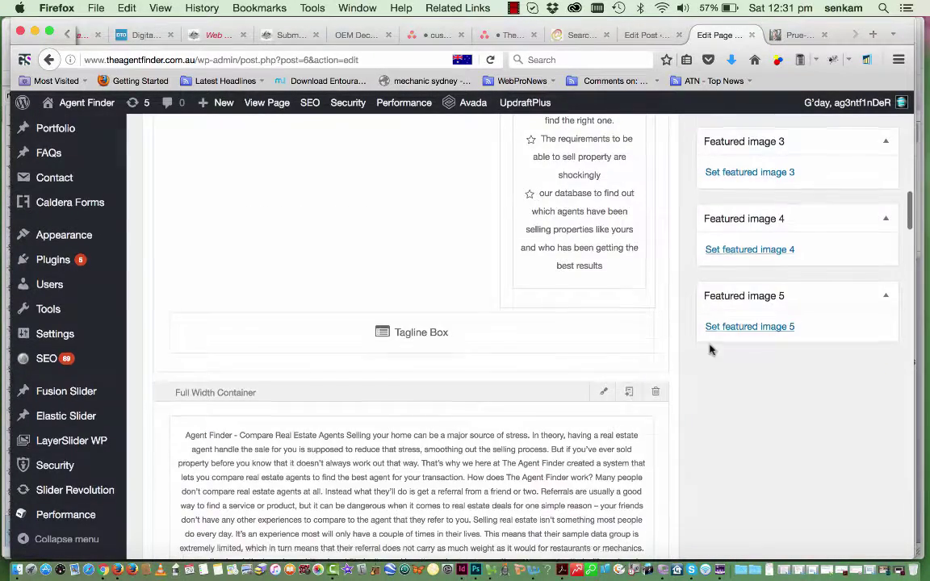
scroll(708, 346, up, 3)
scroll(710, 348, up, 5)
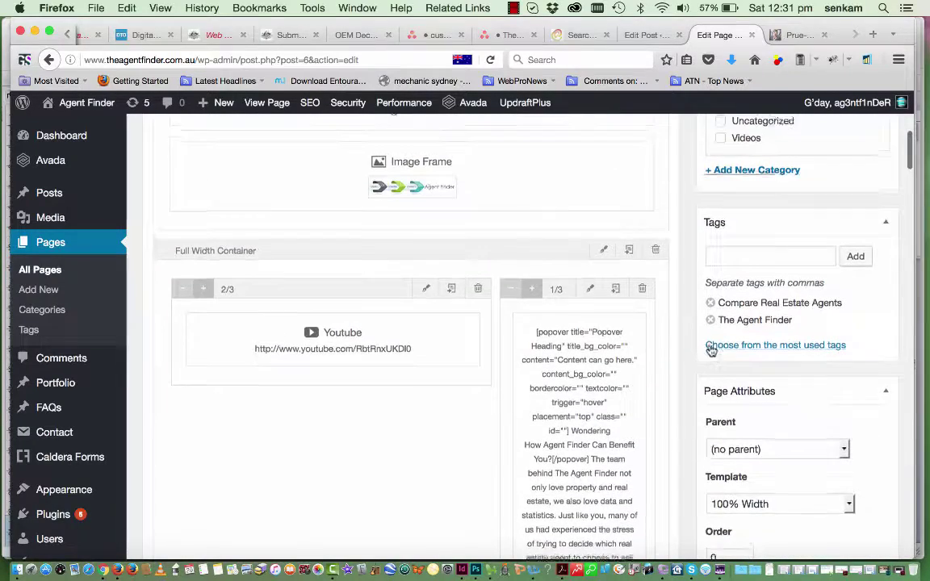
scroll(710, 347, up, 3)
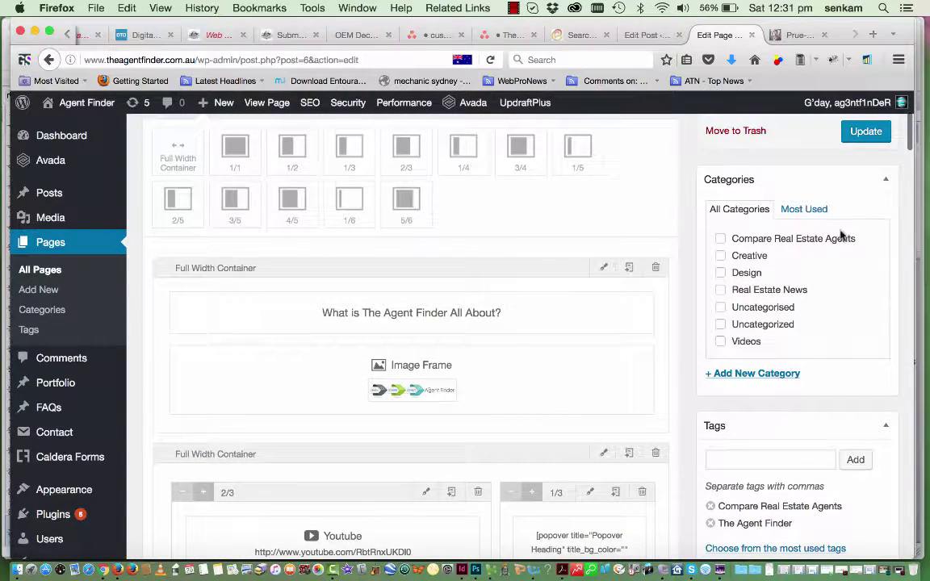
Update the Home page, then trim the address to the site root to view the live home page
click(869, 134)
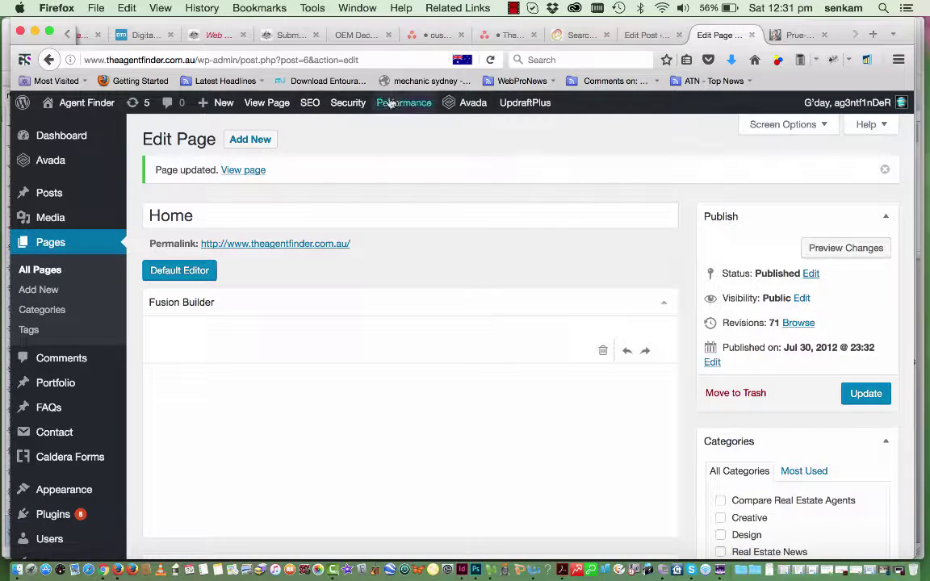
drag(367, 62, 199, 63)
key(BackSpace)
key(Return)
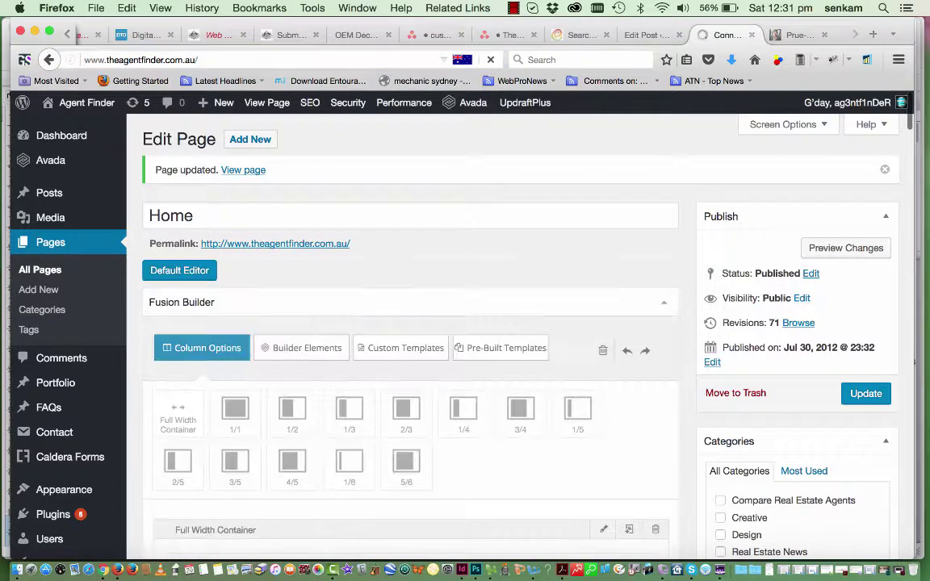